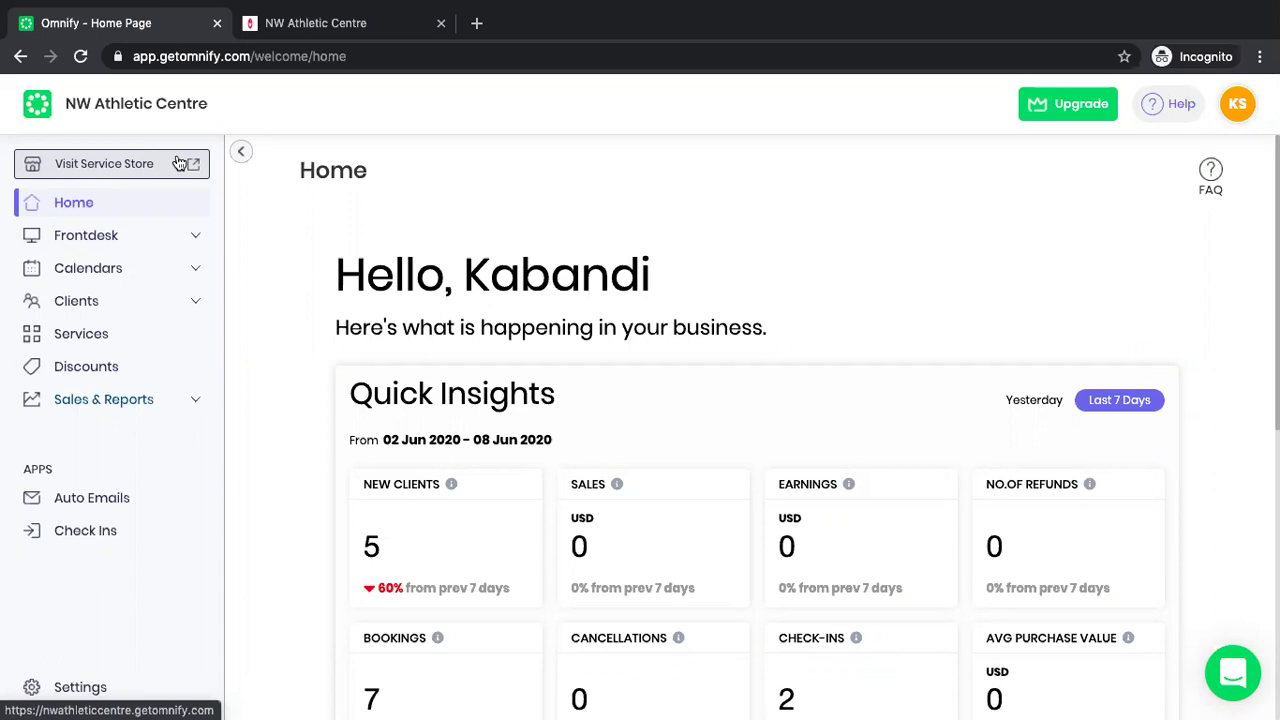
Glance at the NW Athletic Centre booking store, then return to the Omnify admin home.
click(296, 20)
scroll(496, 595, down, 5)
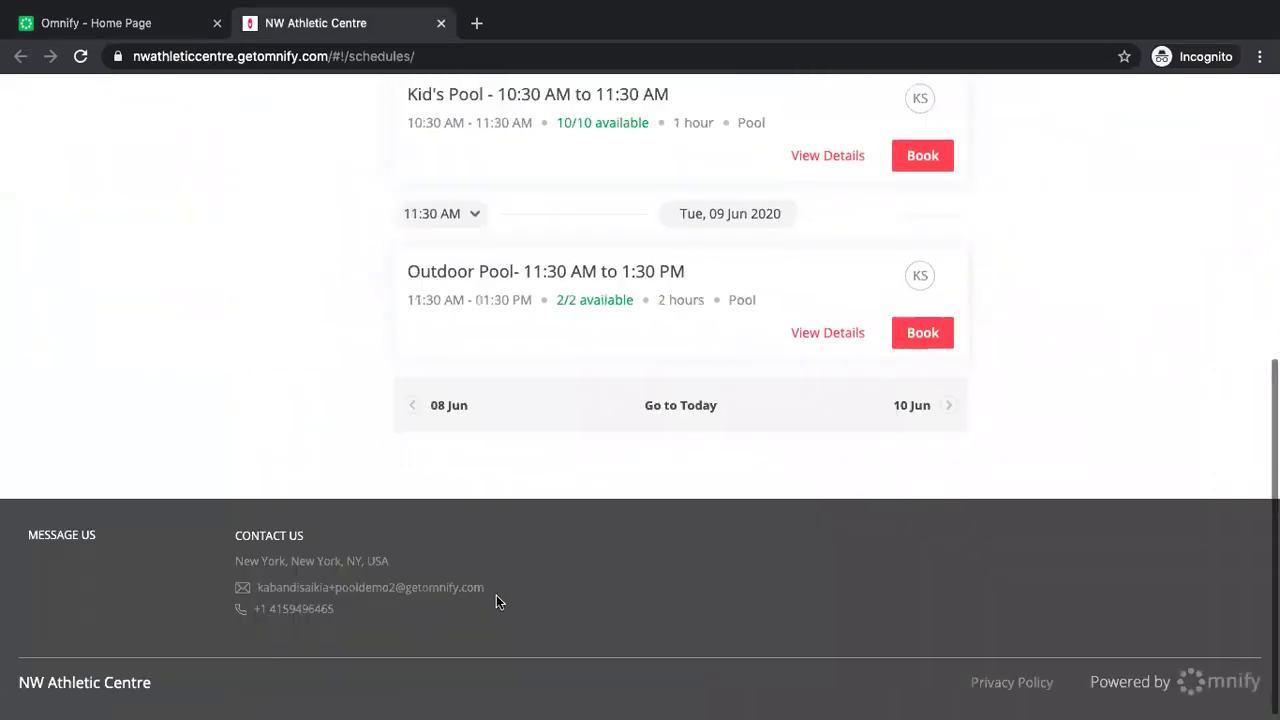
scroll(496, 595, up, 10)
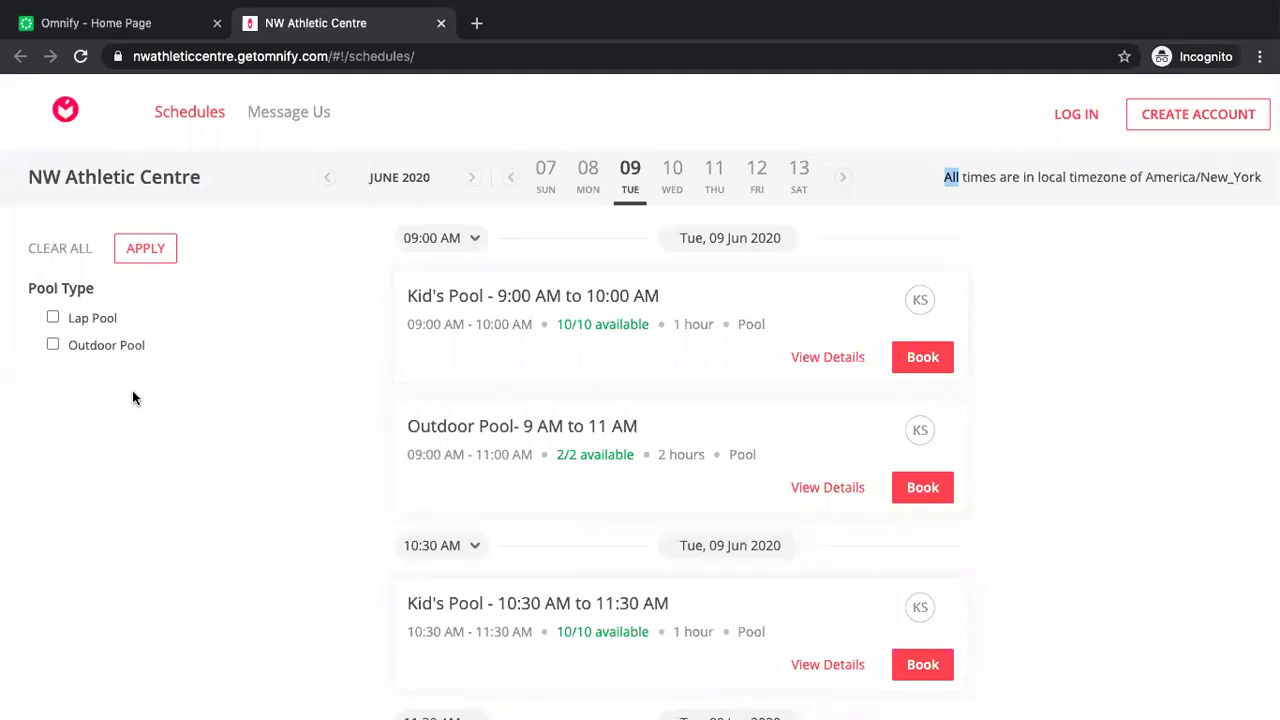
click(107, 25)
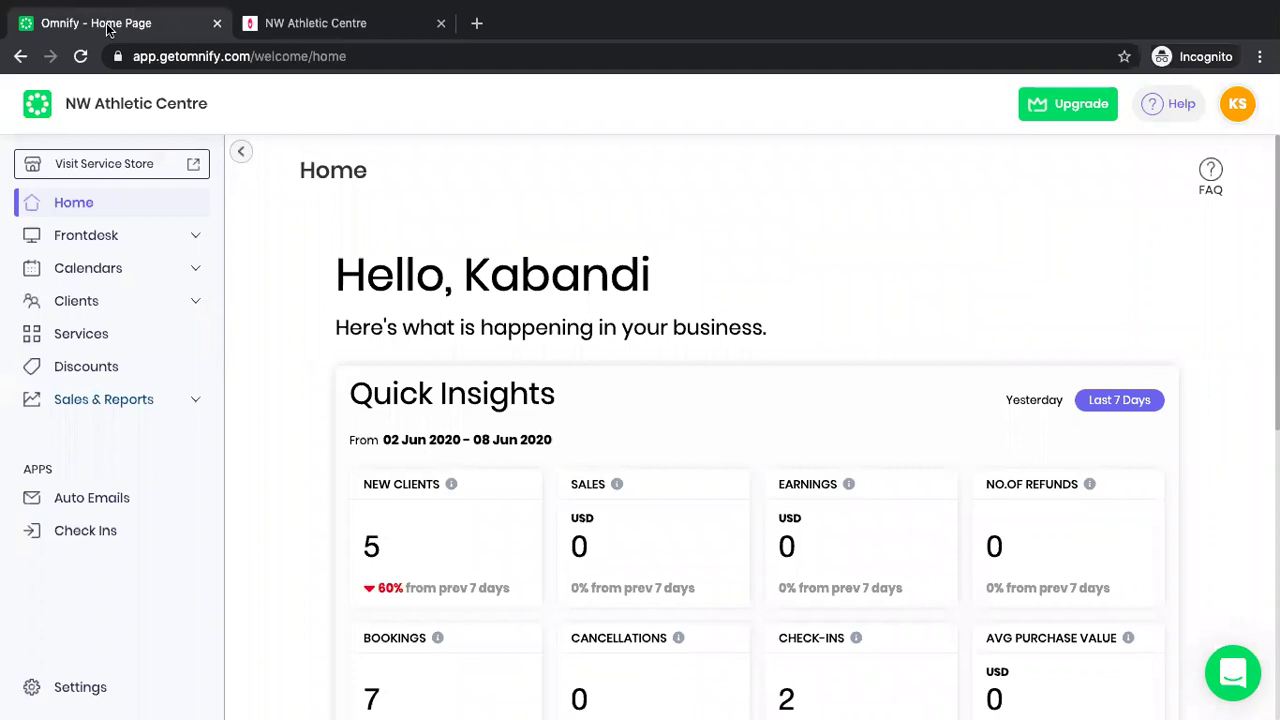
Open Services > Classes to list the two Kid's Pool and two Outdoor Pool classes.
click(69, 334)
click(85, 342)
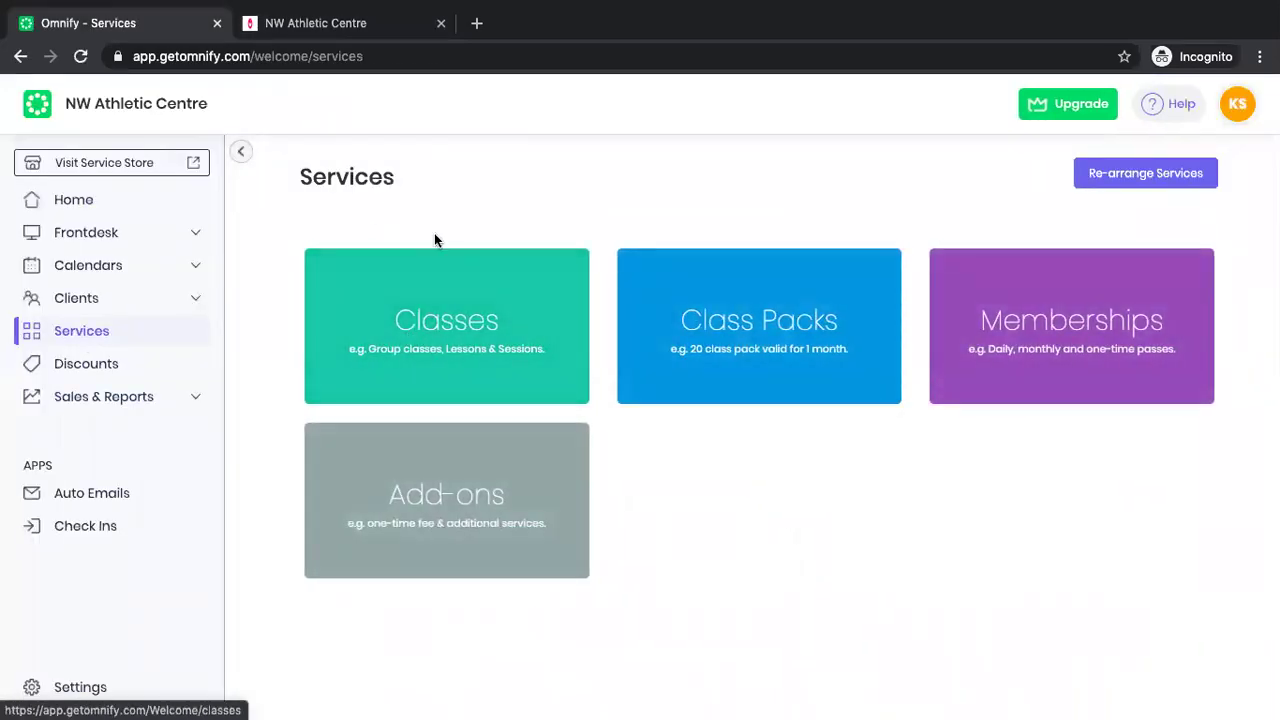
click(448, 331)
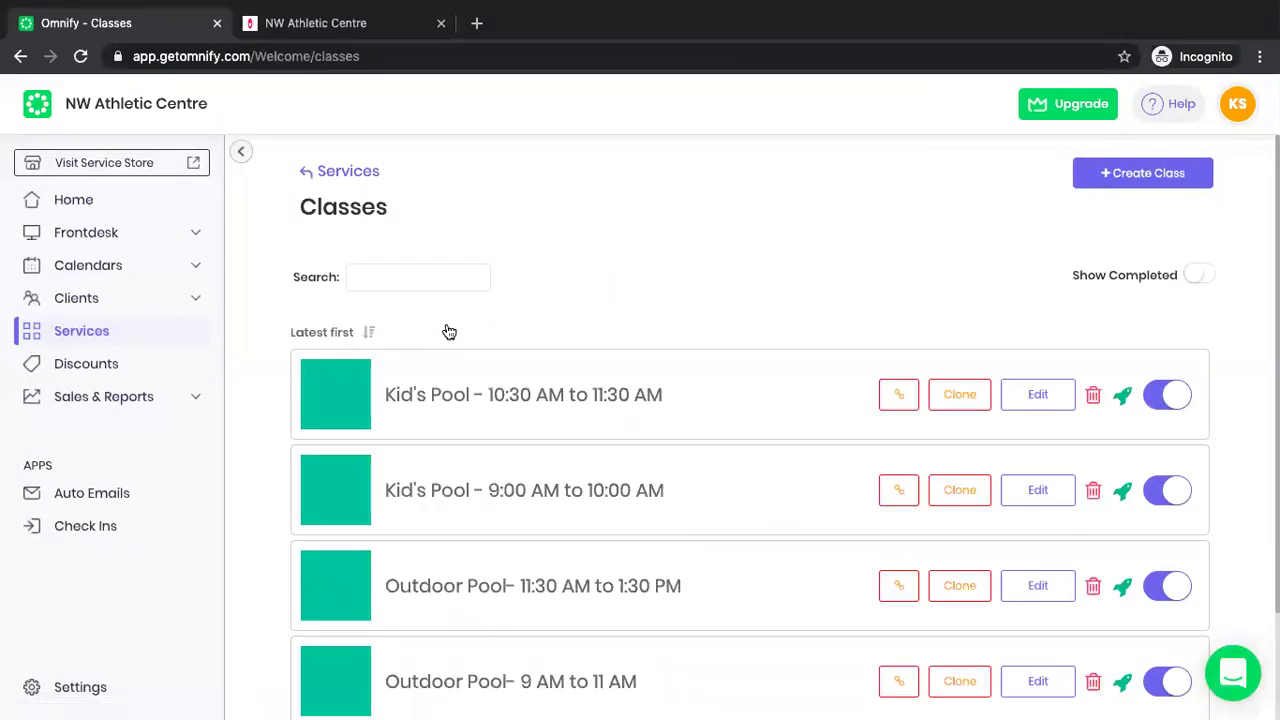
scroll(468, 578, down, 3)
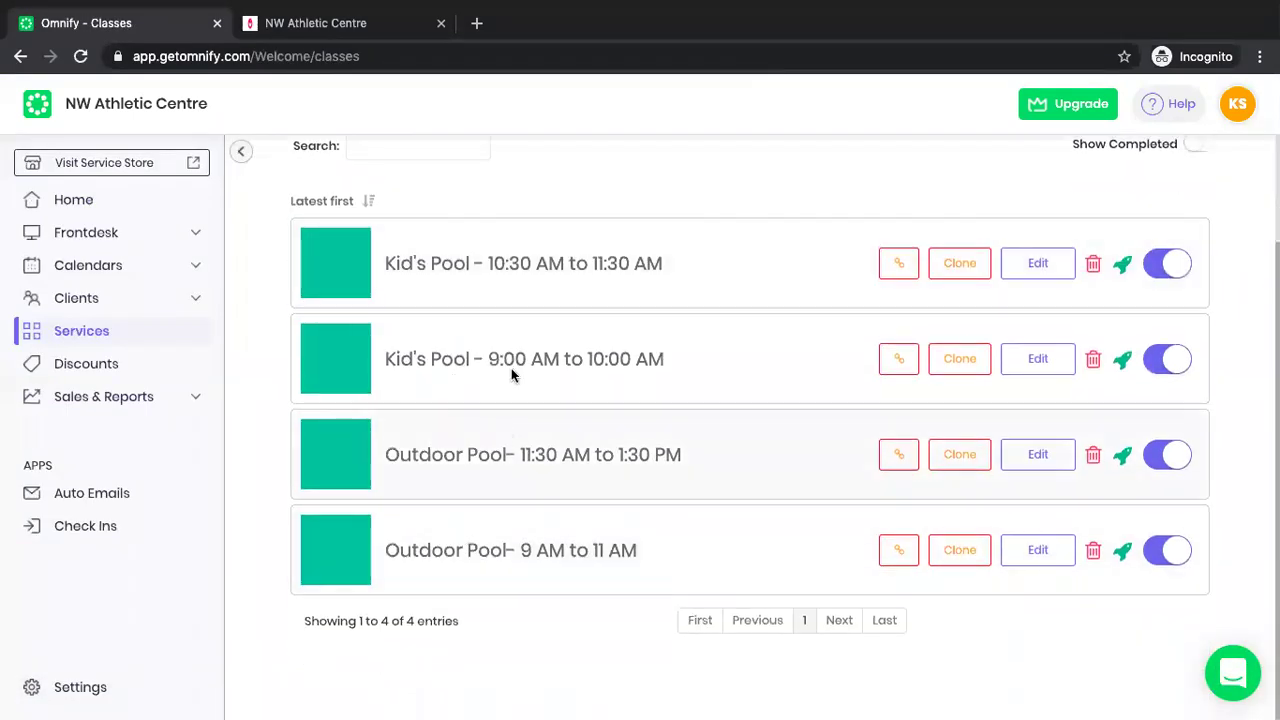
scroll(434, 394, up, 1)
scroll(389, 470, up, 1)
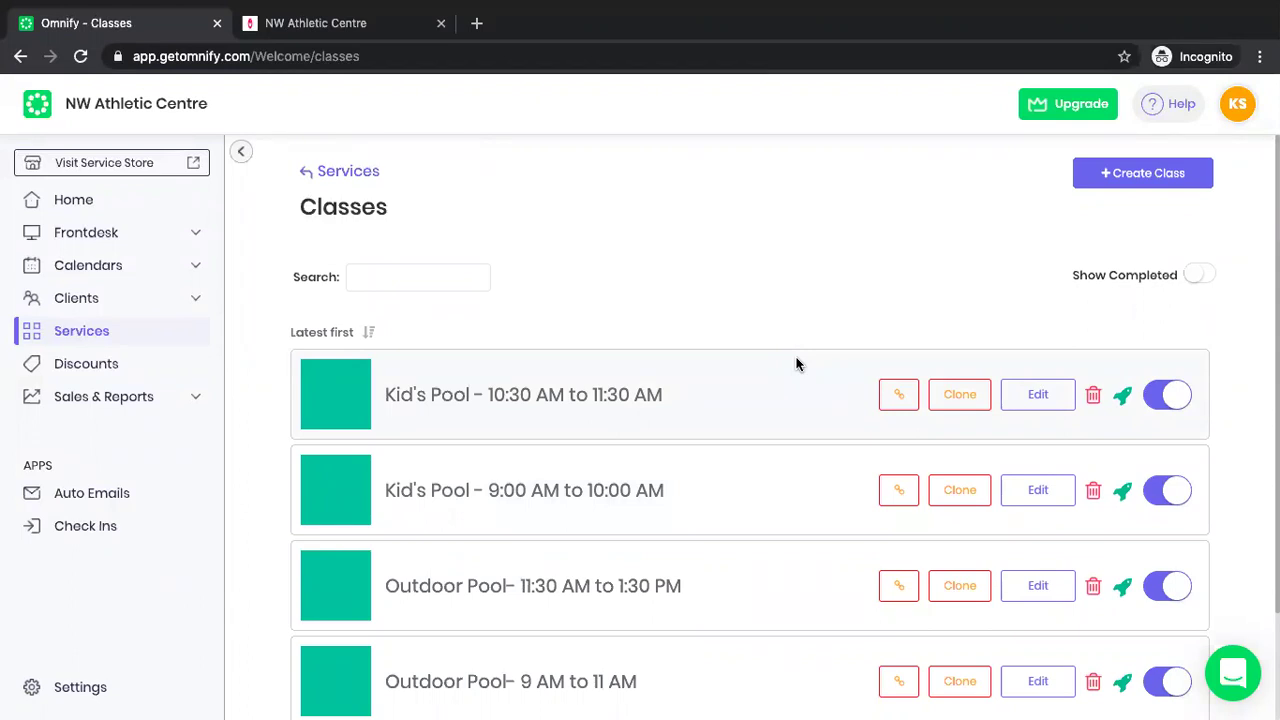
Start a new class and title it 'Lap Pool- 10 AM to 12 PM'.
click(1146, 176)
click(560, 178)
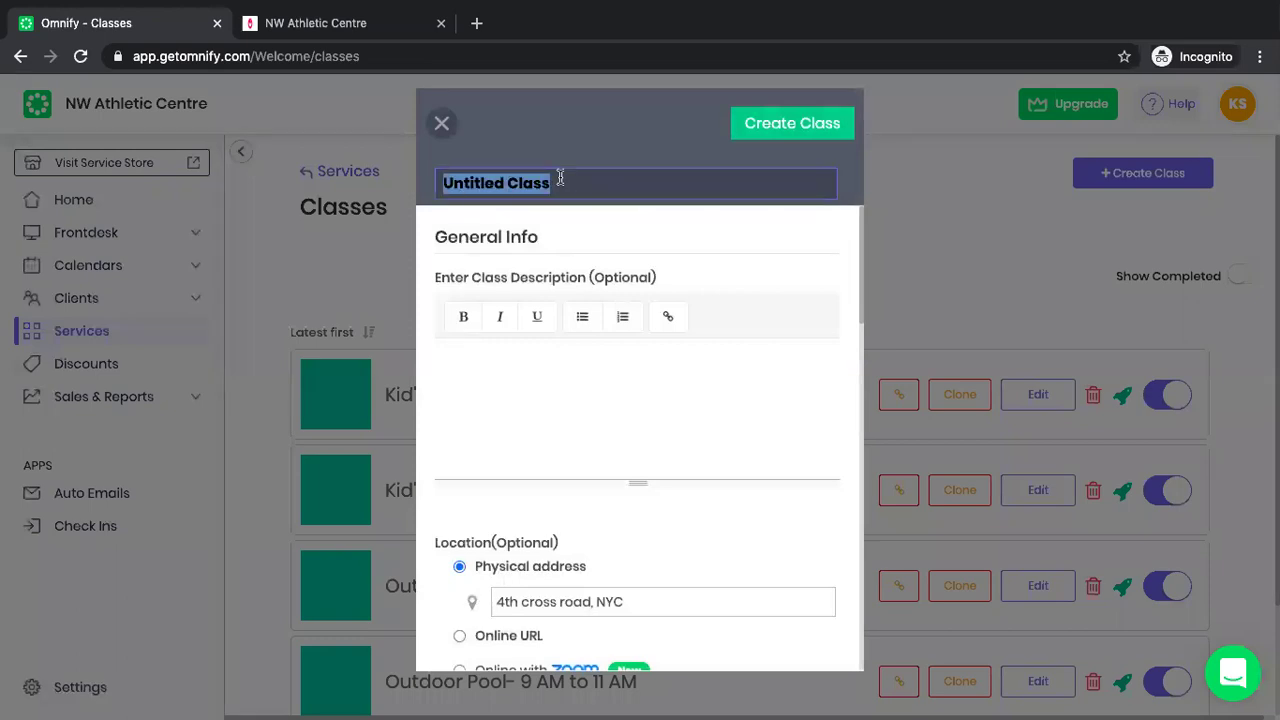
text(Lap)
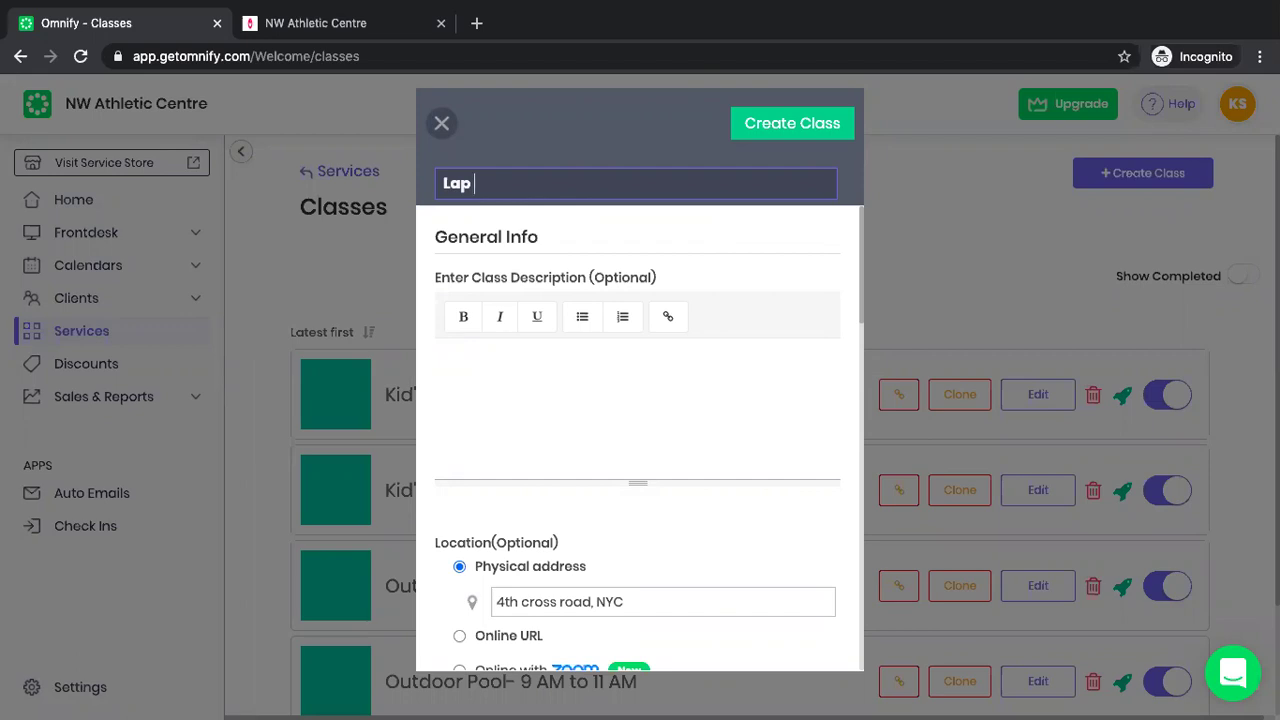
text(Pool- 10 AM to 12 pm)
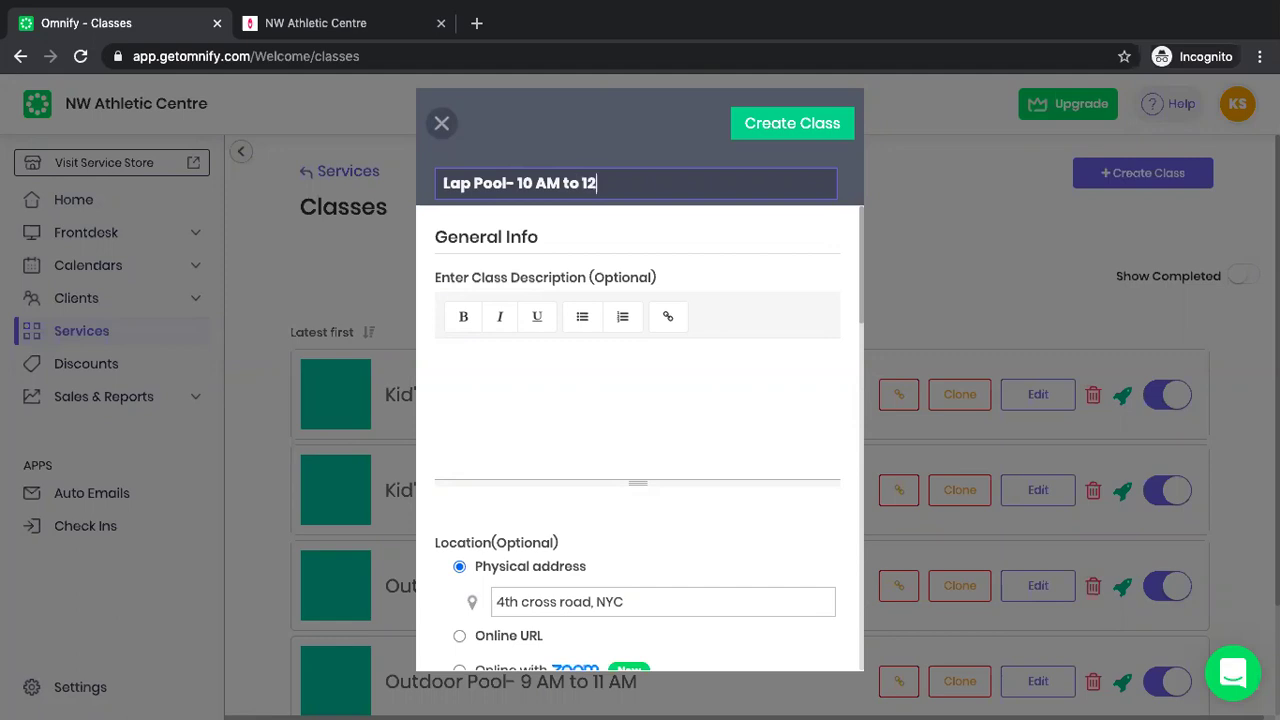
key(BackSpace)
key(BackSpace)
text(PM)
click(532, 402)
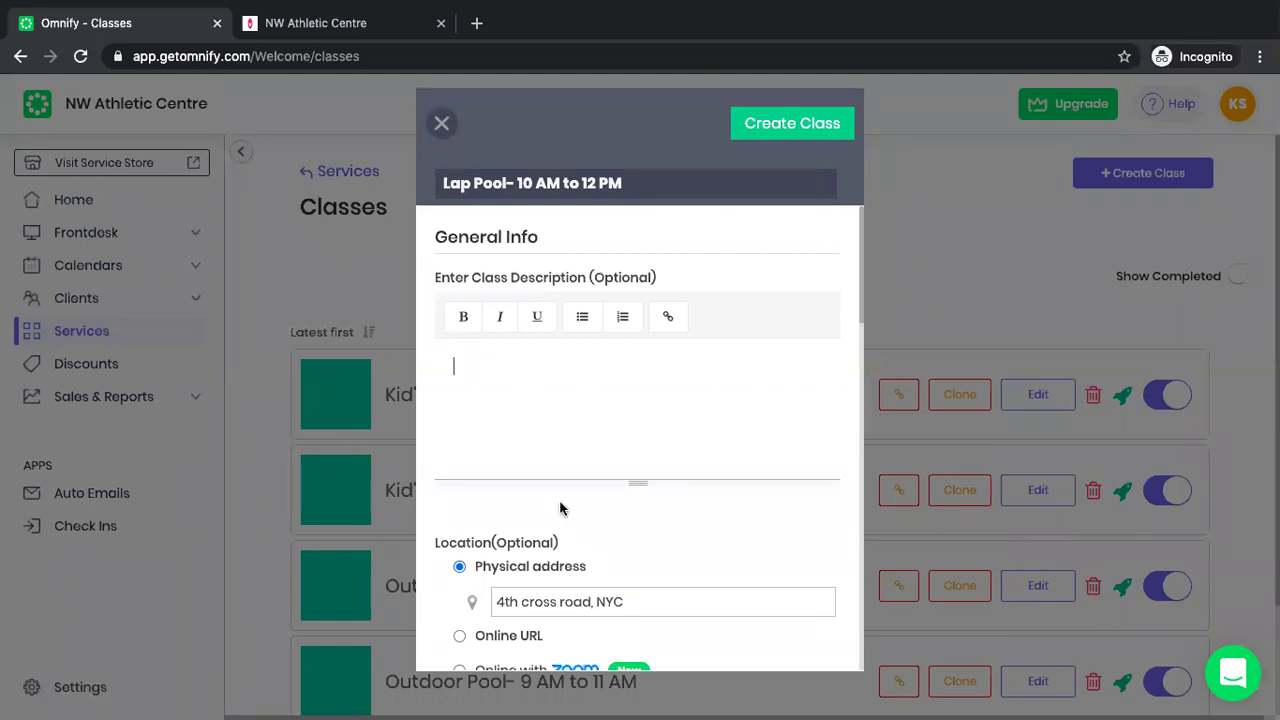
Add a comma after 'road' so the physical address reads '4th cross road, NYC'.
scroll(560, 509, down, 2)
click(513, 470)
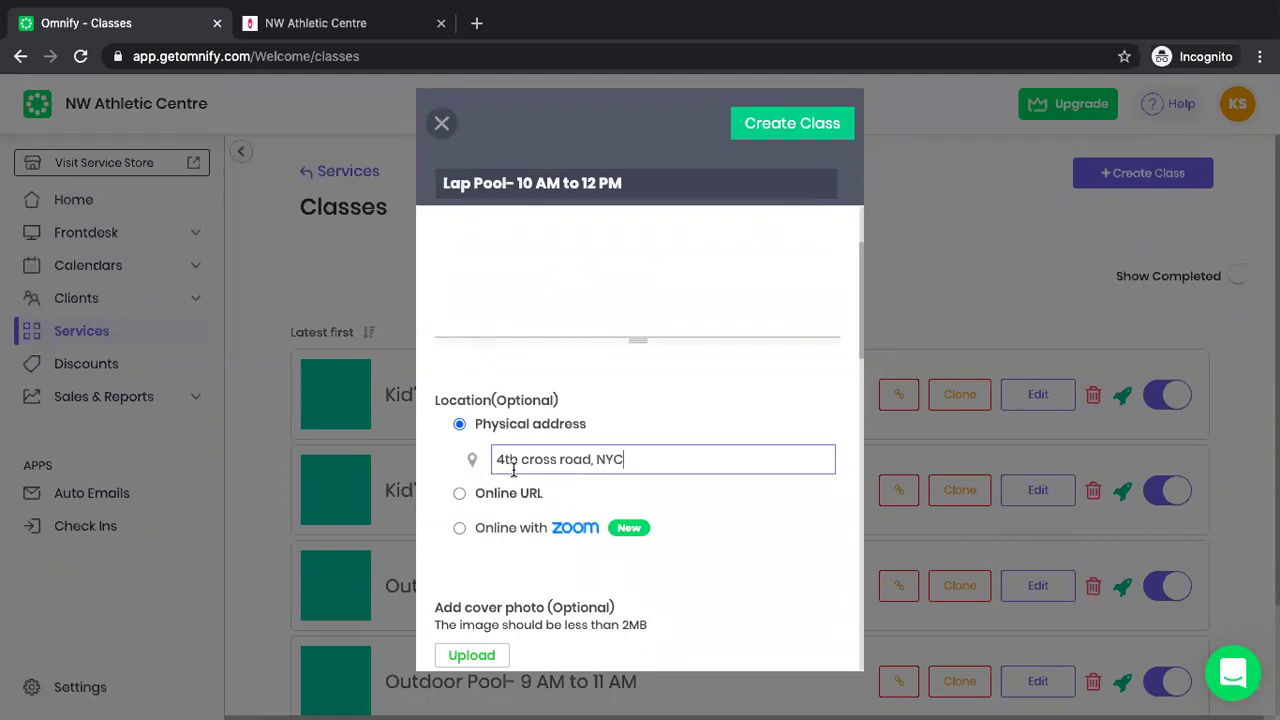
scroll(537, 277, up, 2)
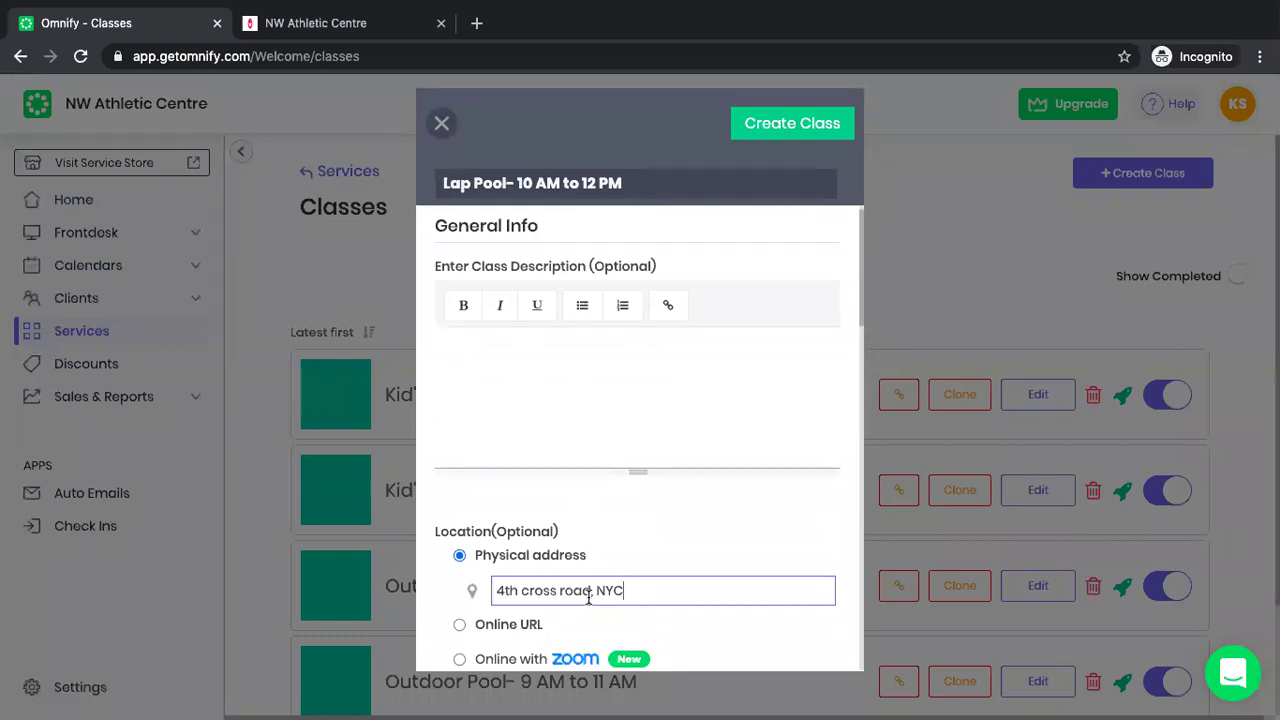
click(591, 591)
text(,)
click(597, 627)
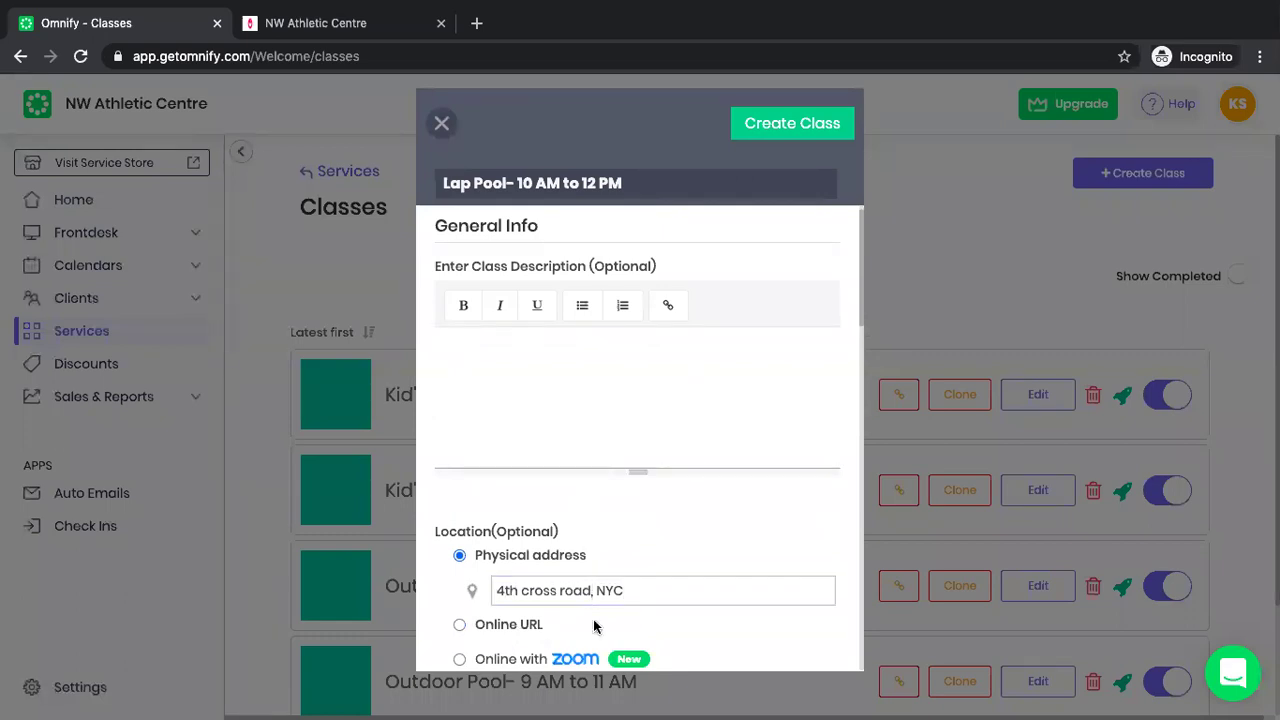
scroll(597, 627, down, 3)
click(650, 431)
double_click(650, 431)
click(649, 433)
Look through the trainer dropdown without assigning anyone.
scroll(649, 433, down, 4)
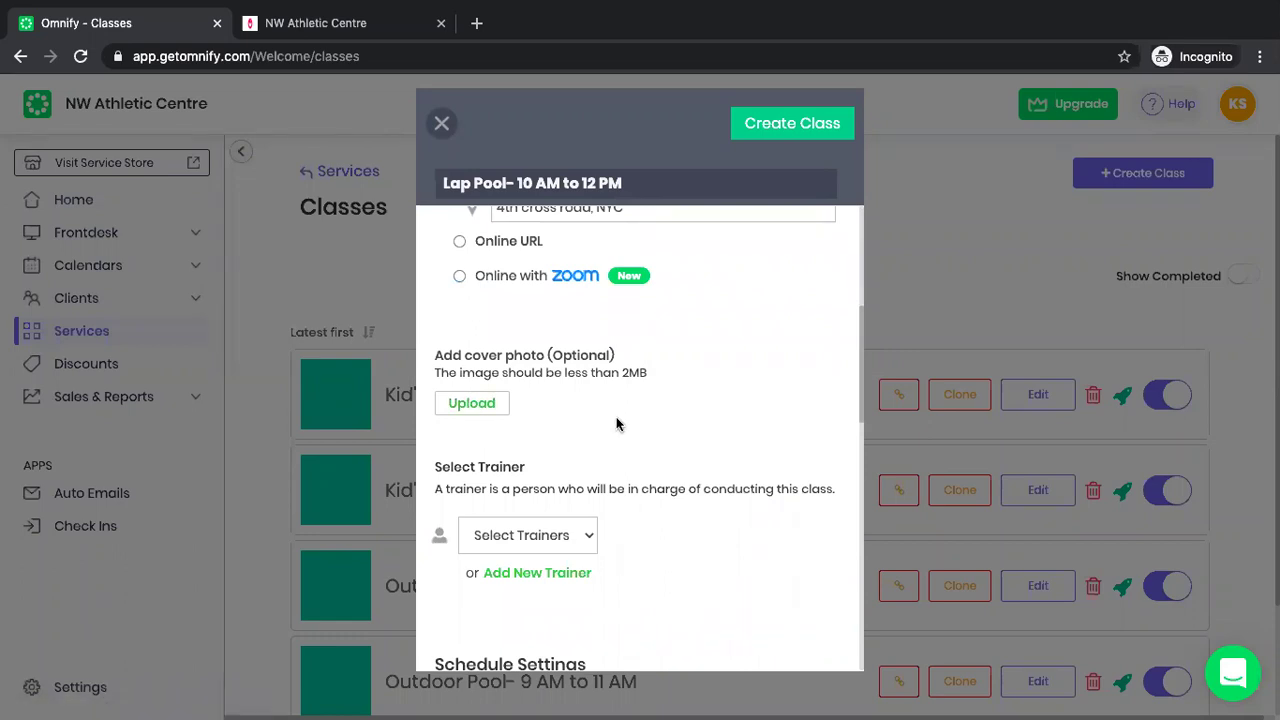
scroll(618, 424, down, 1)
click(545, 408)
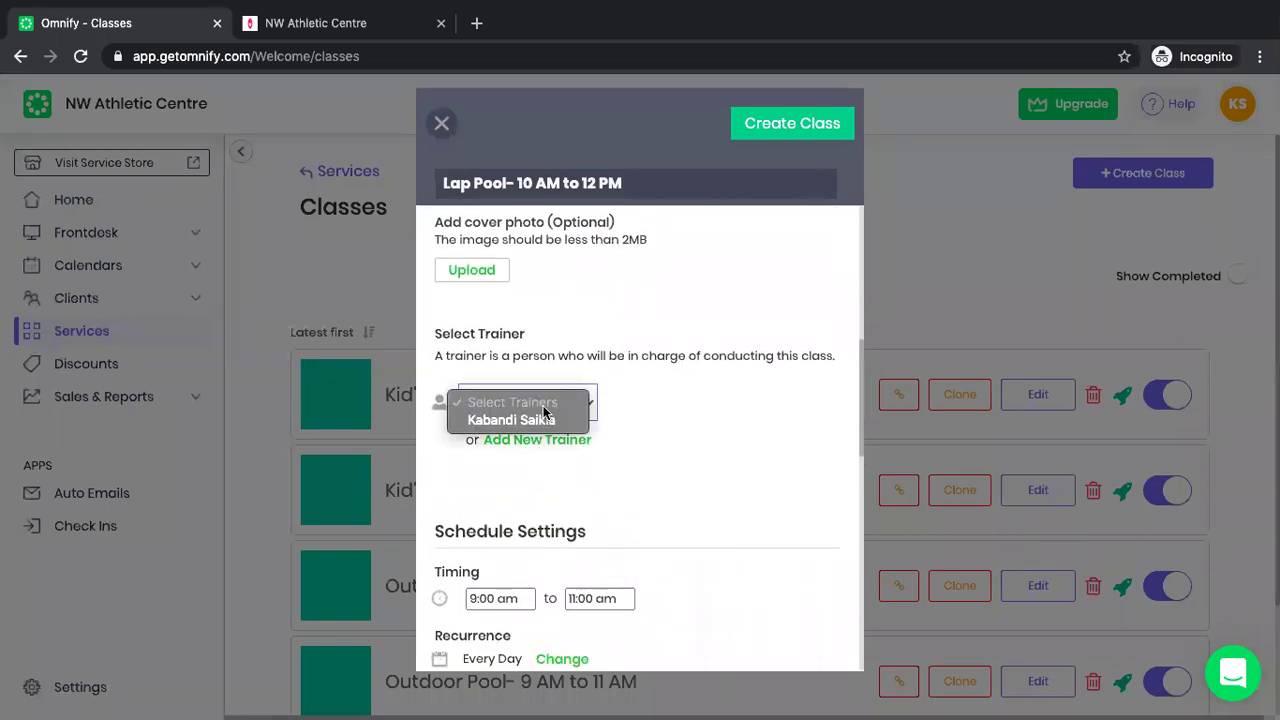
click(548, 465)
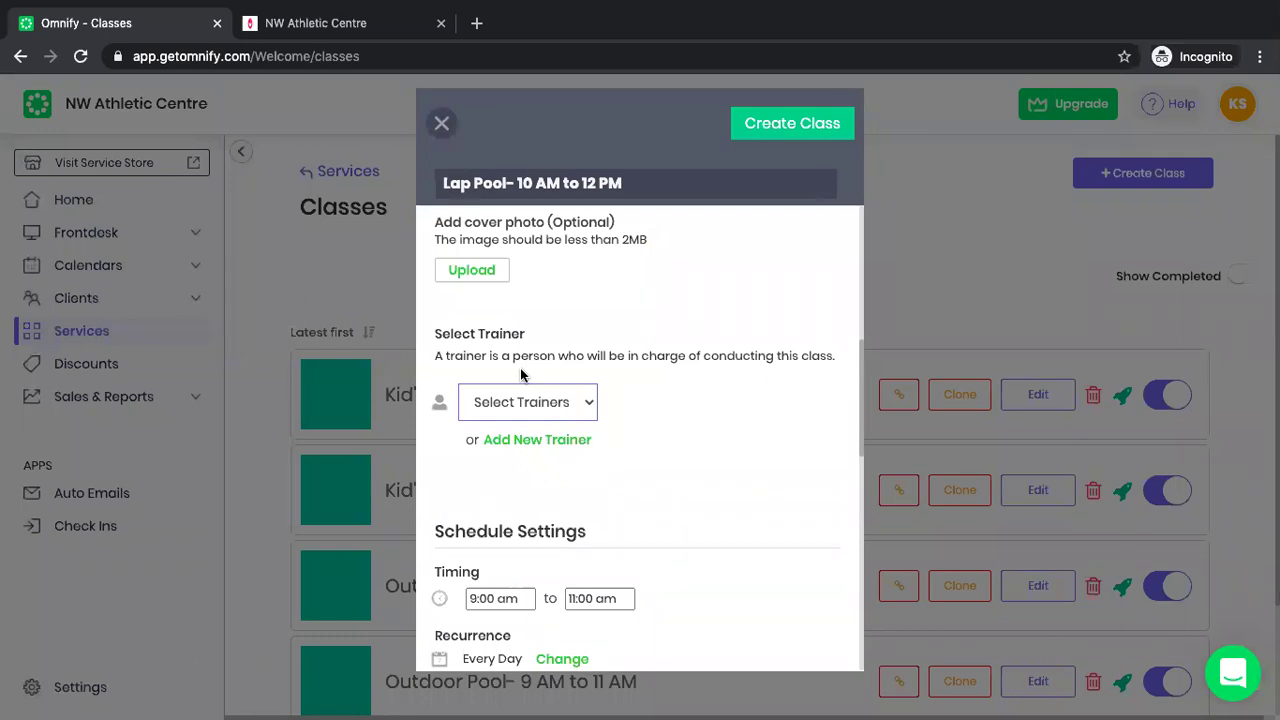
Enter 'Team NWAC' in the Add New Trainer form, then close it without saving.
click(531, 441)
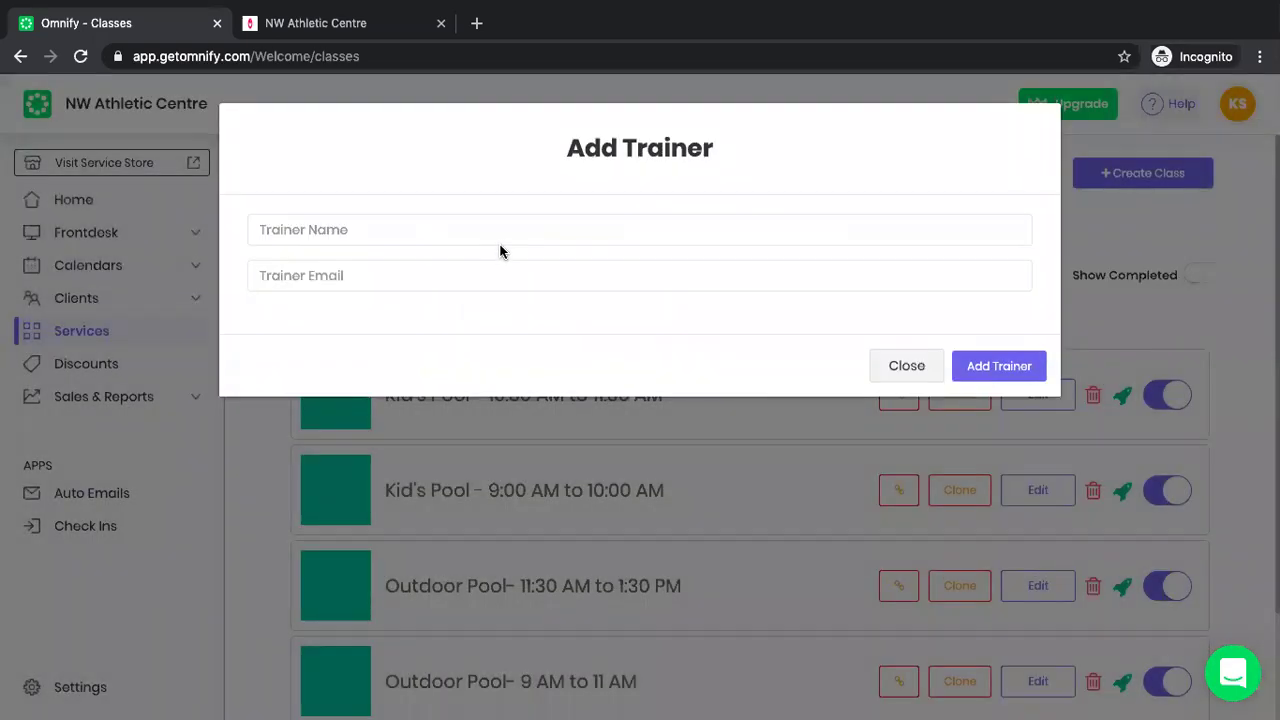
click(496, 231)
key(Escape)
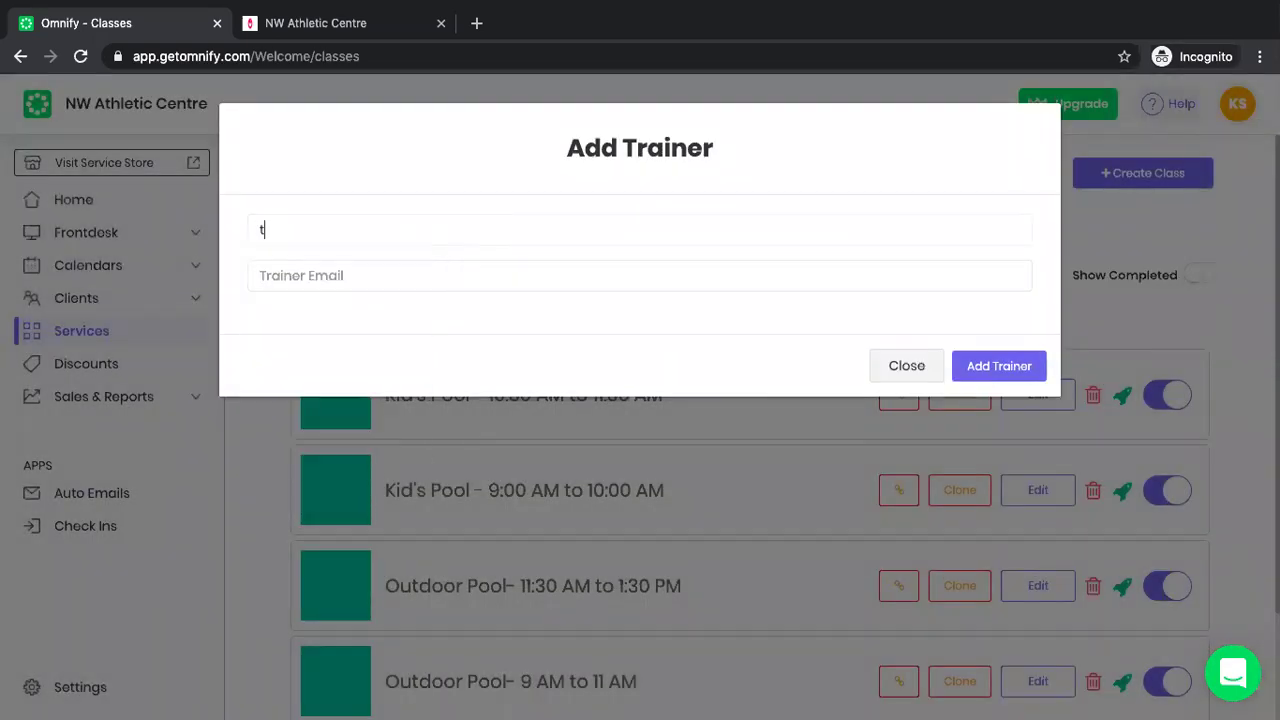
text(K)
key(BackSpace)
text(Tea, NWAC)
click(284, 234)
key(BackSpace)
text(m)
click(917, 373)
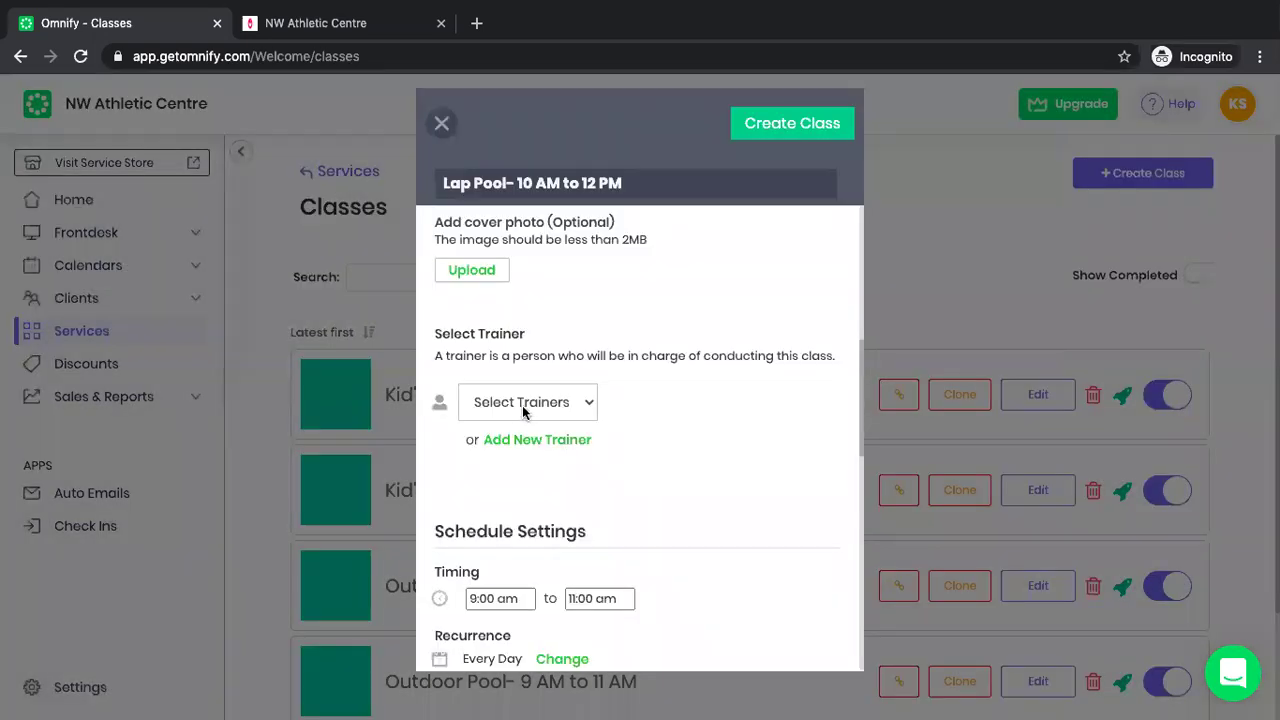
Assign the existing trainer to the Lap Pool class.
click(522, 405)
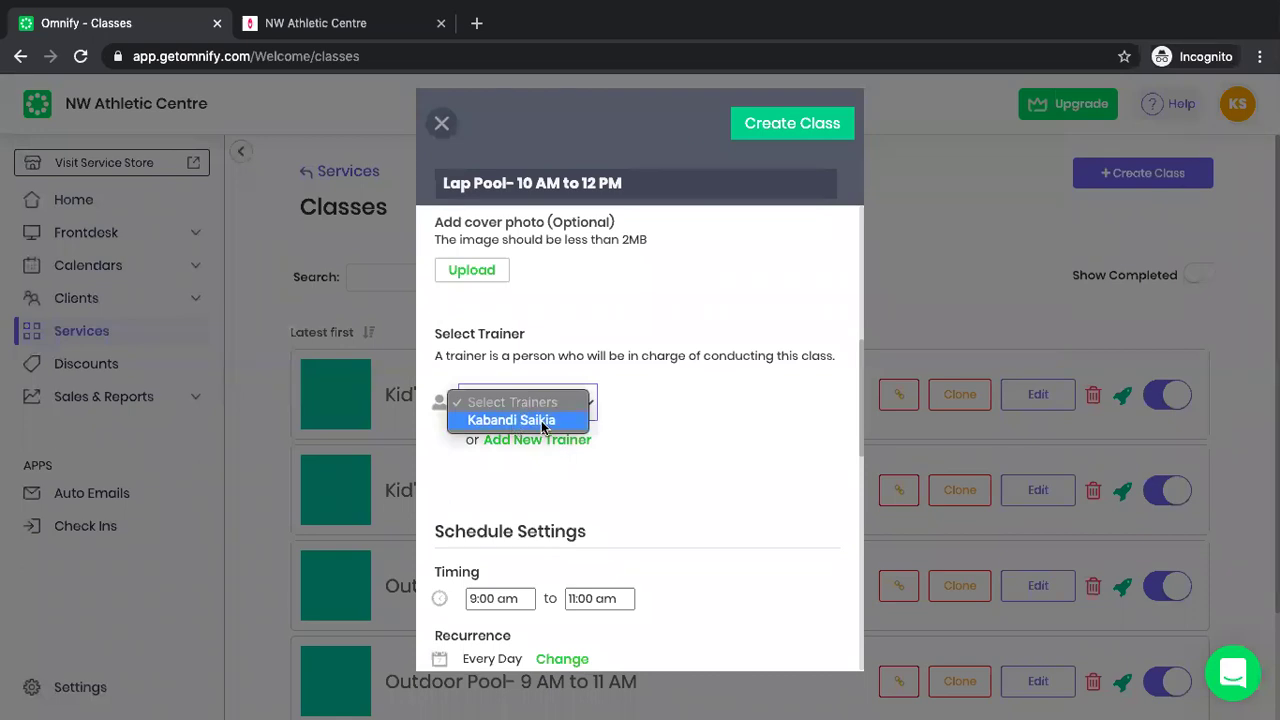
click(545, 421)
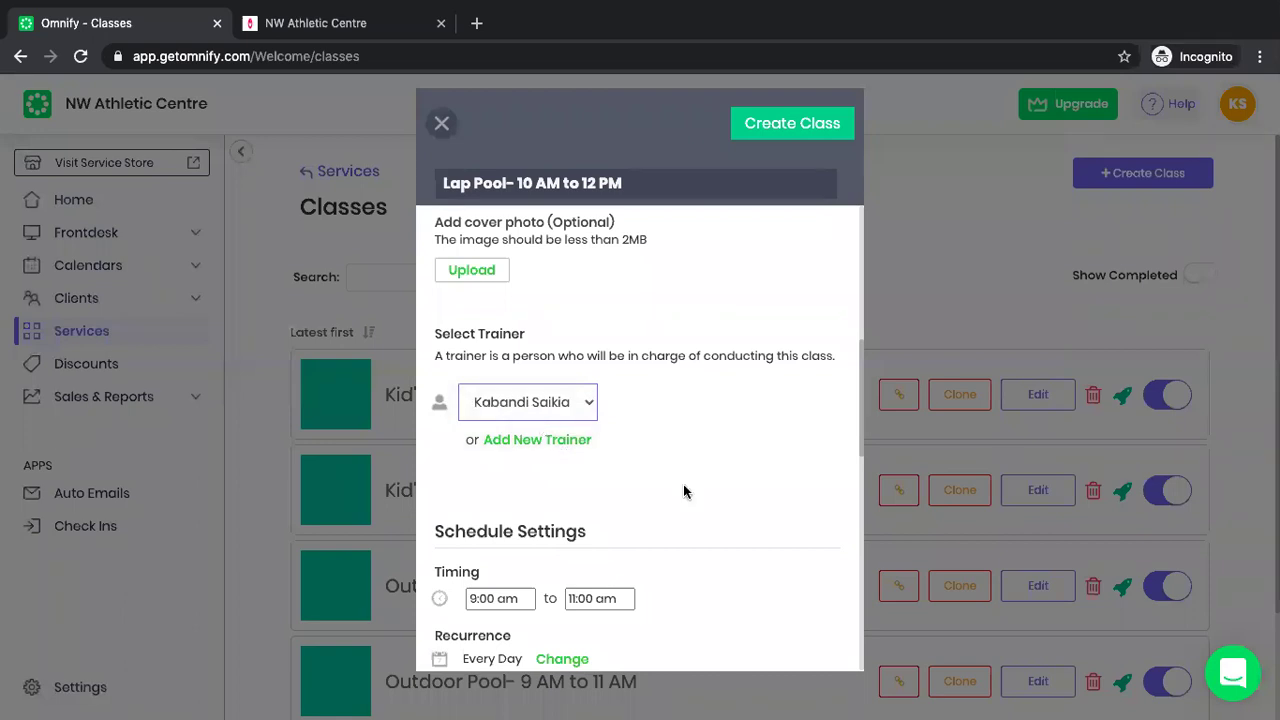
scroll(683, 491, down, 4)
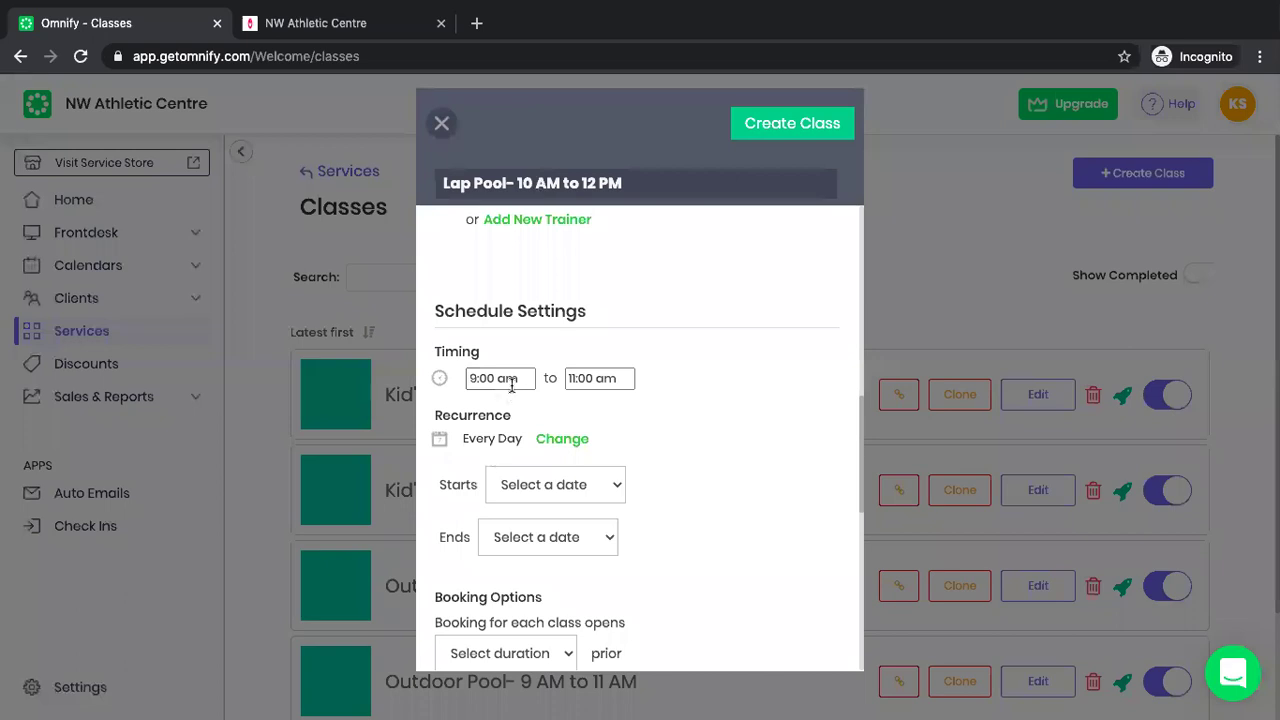
Set the class time from 10:00 AM to 12:00 PM.
click(512, 378)
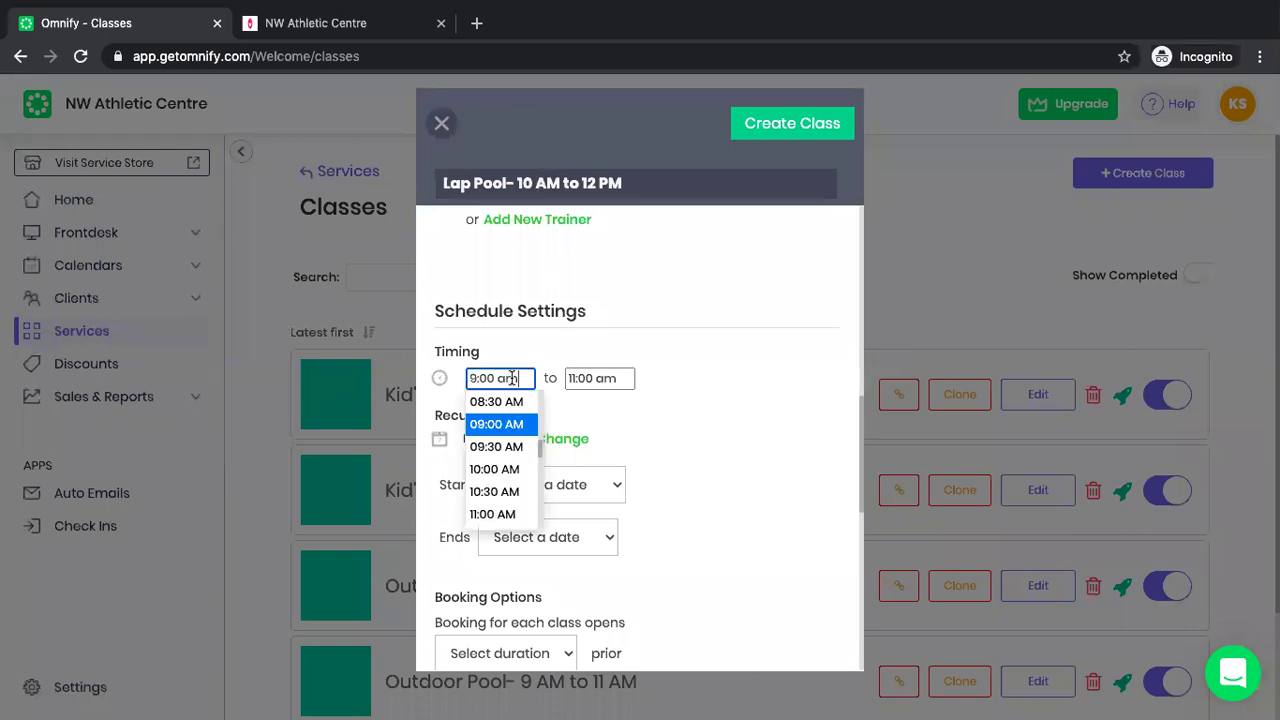
click(500, 469)
click(601, 379)
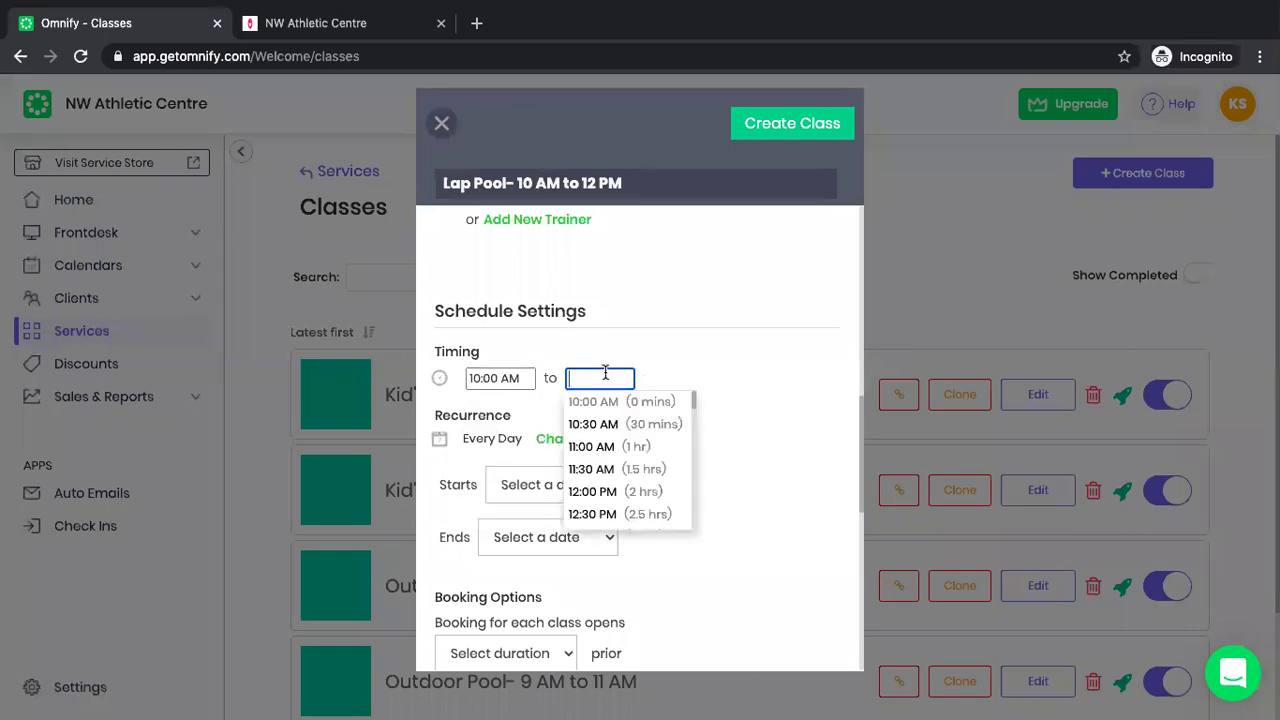
click(604, 488)
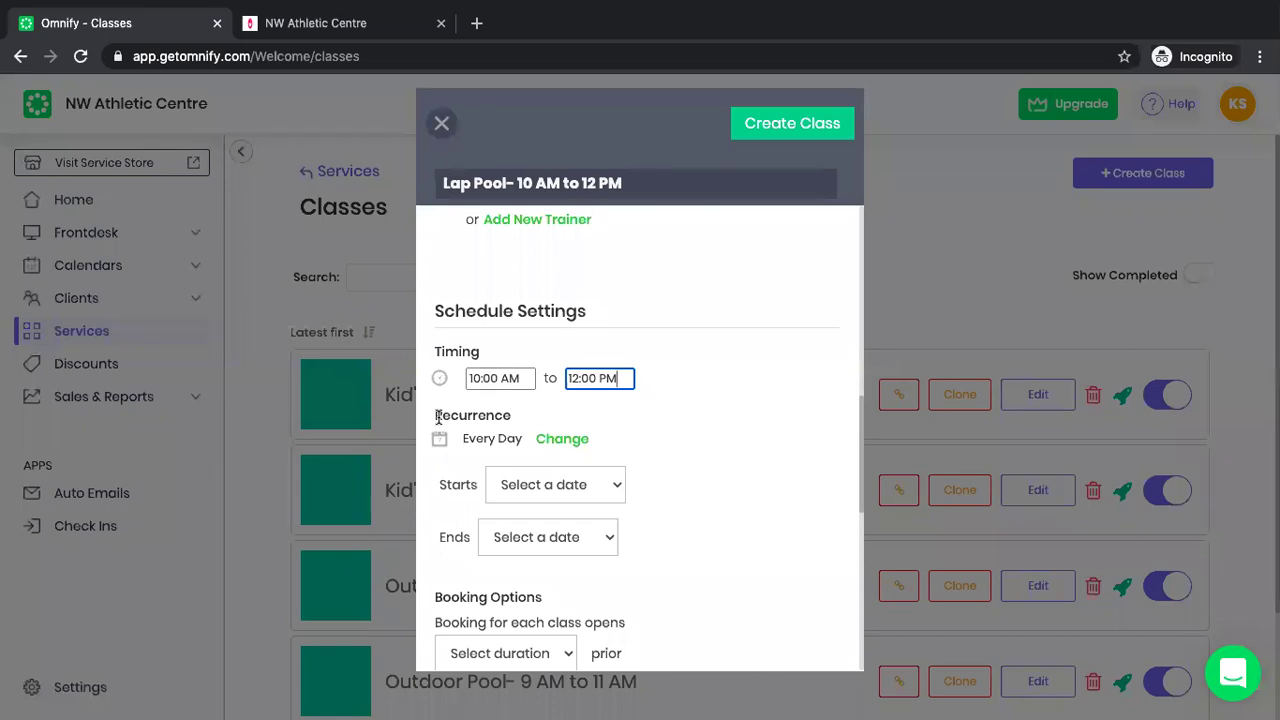
Keep the recurrence on every day, toggling Sunday off and back on.
click(556, 442)
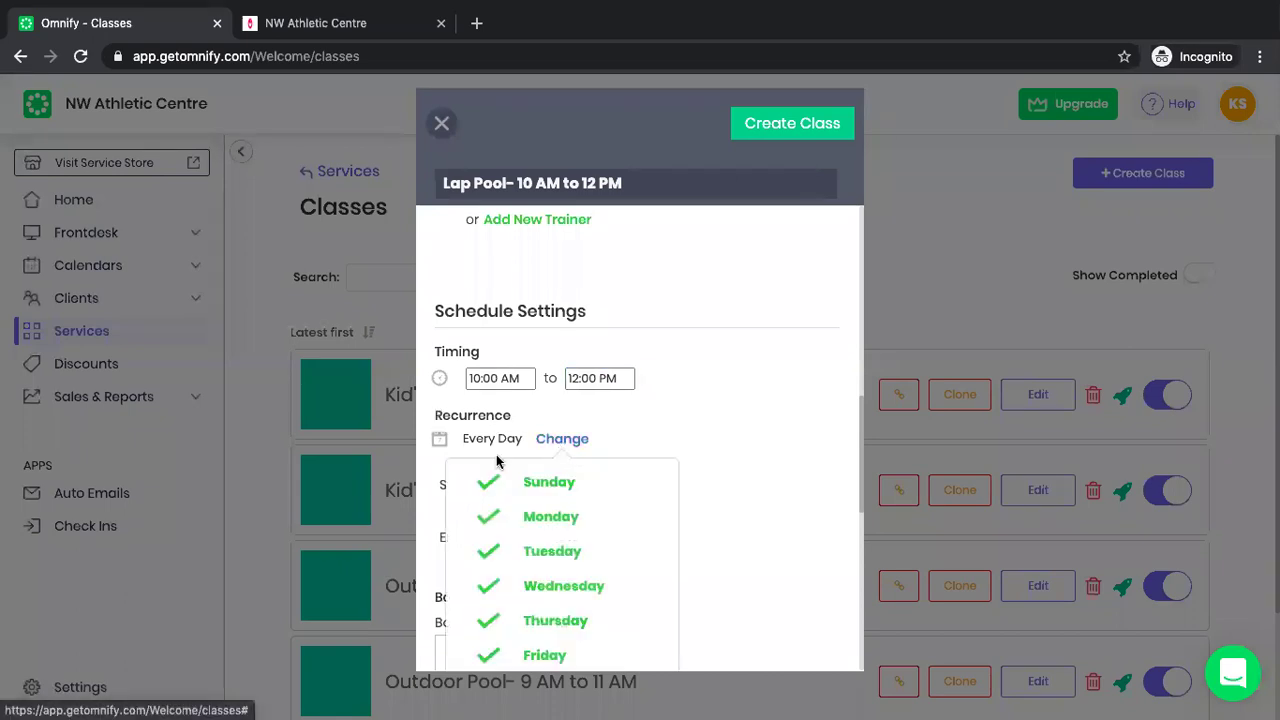
scroll(674, 493, down, 2)
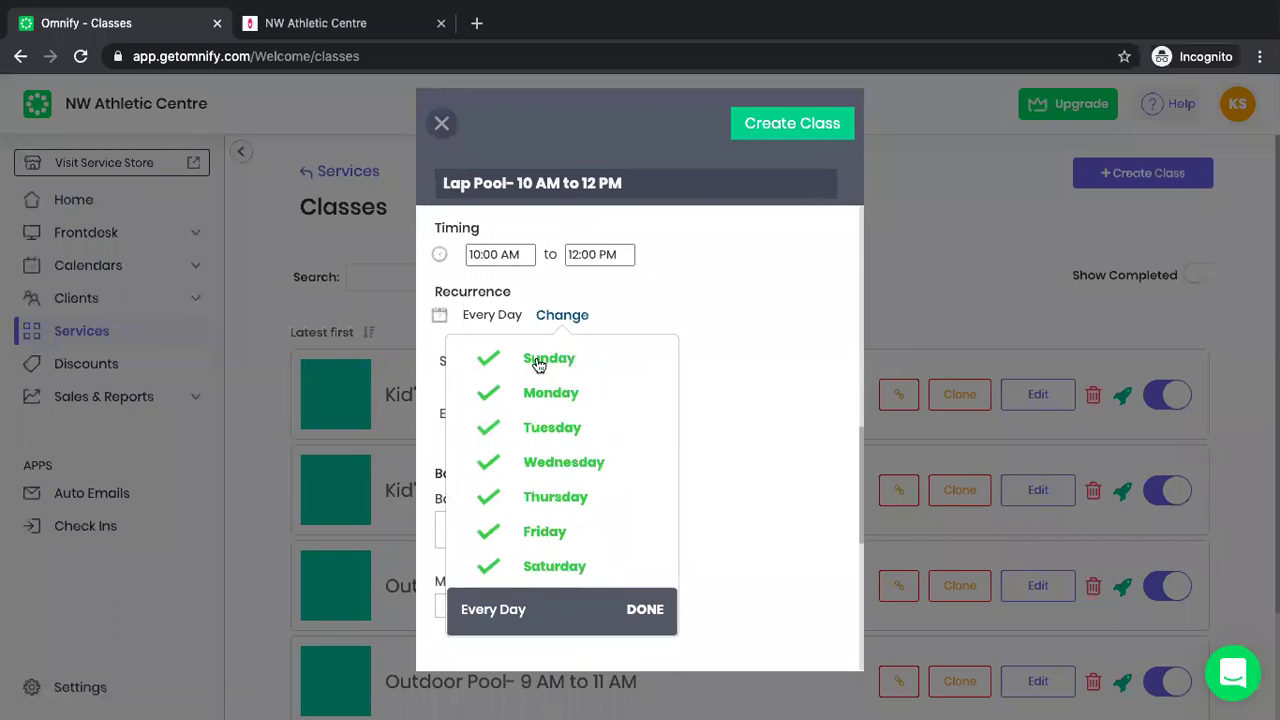
click(539, 362)
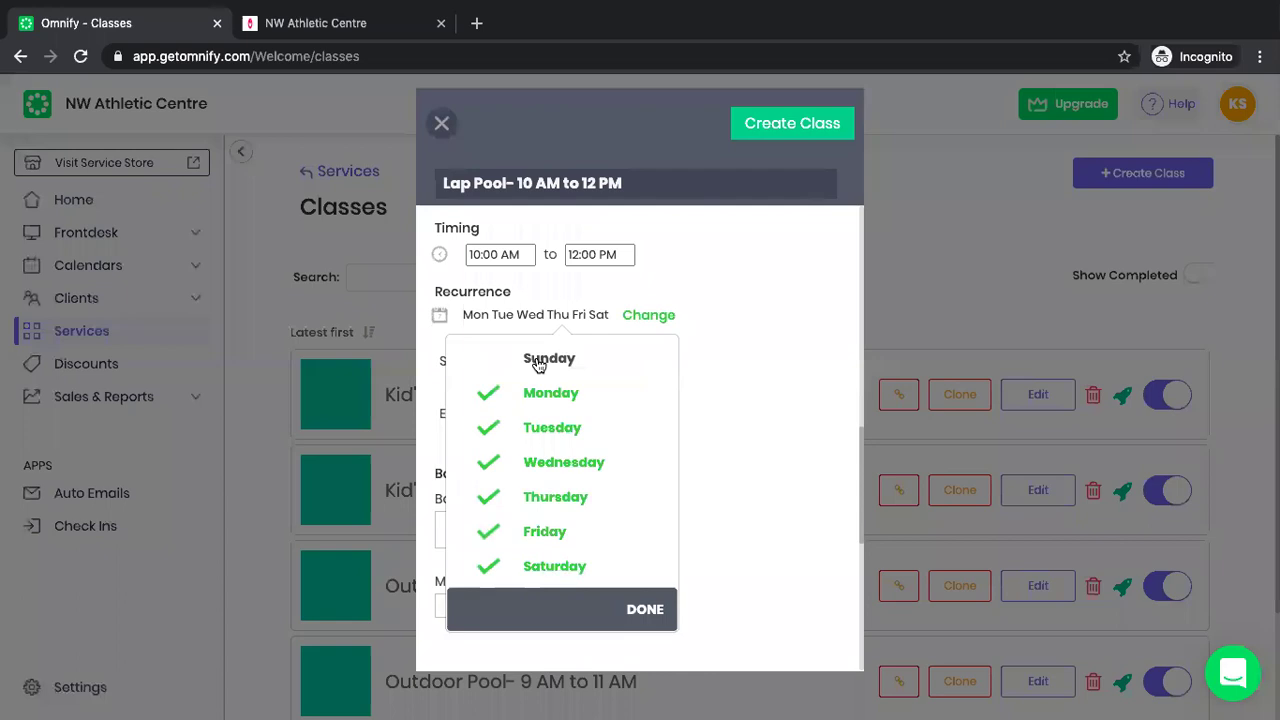
click(562, 362)
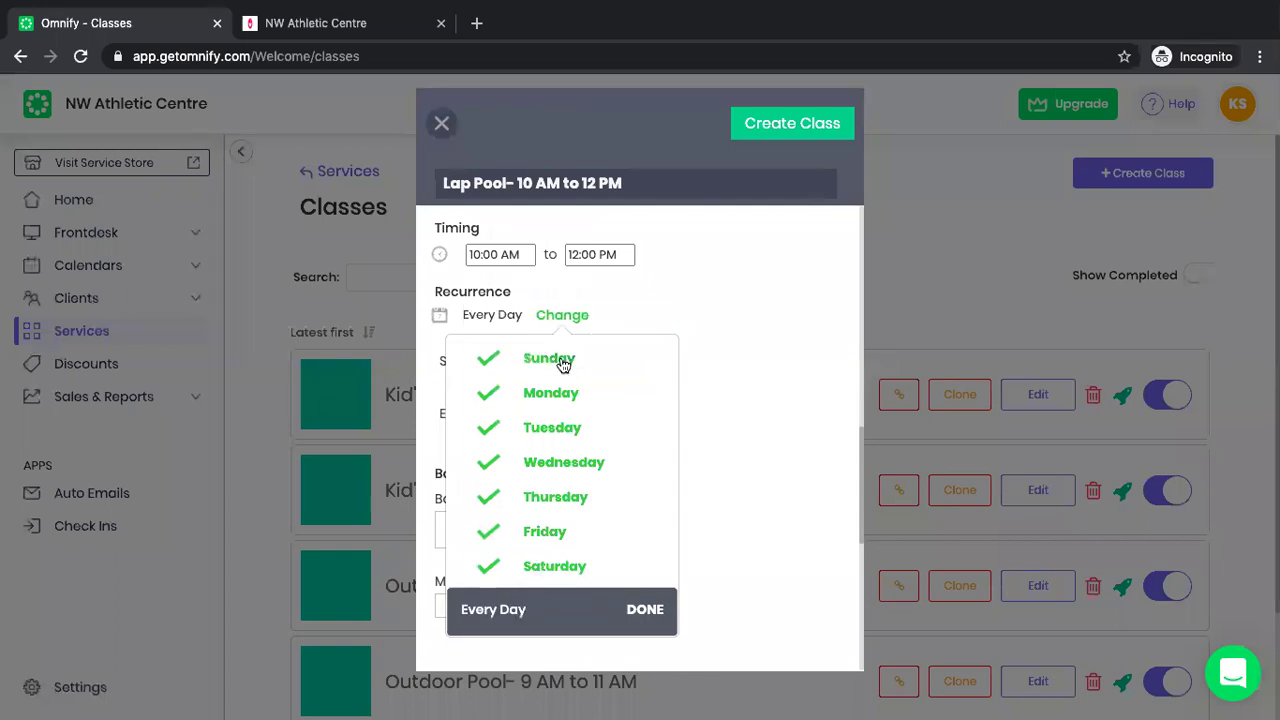
click(645, 609)
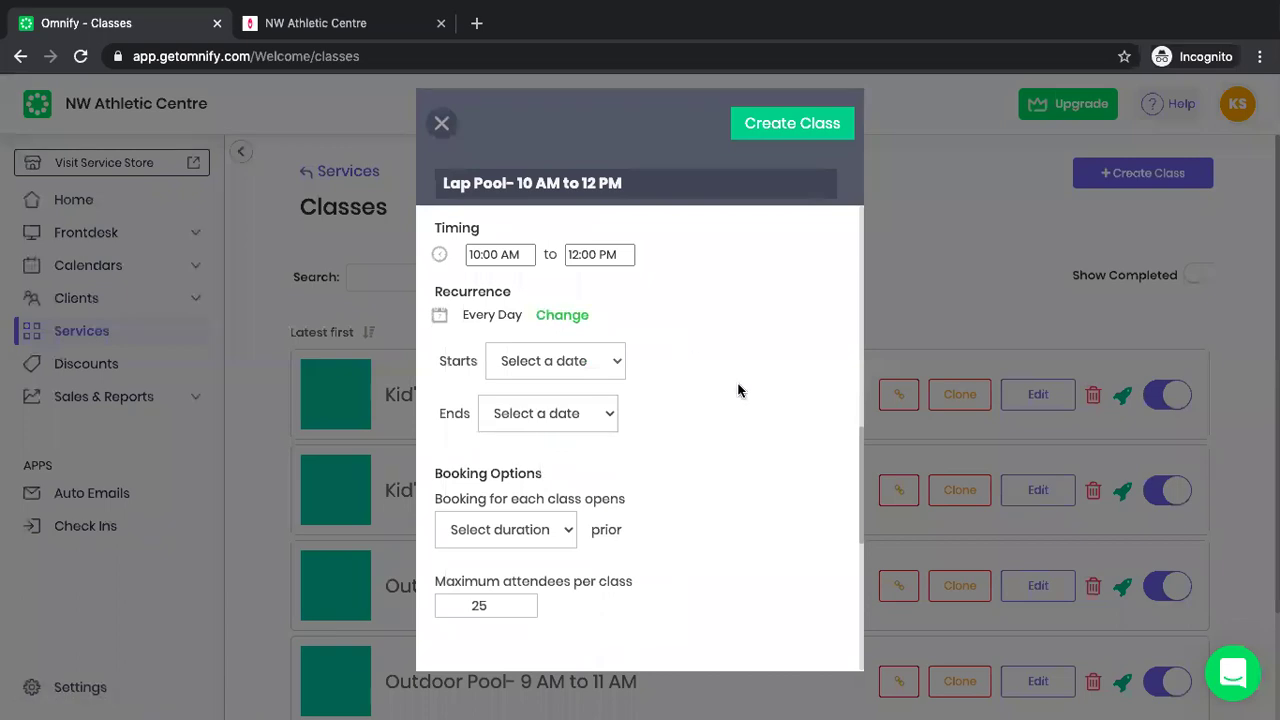
scroll(737, 389, down, 2)
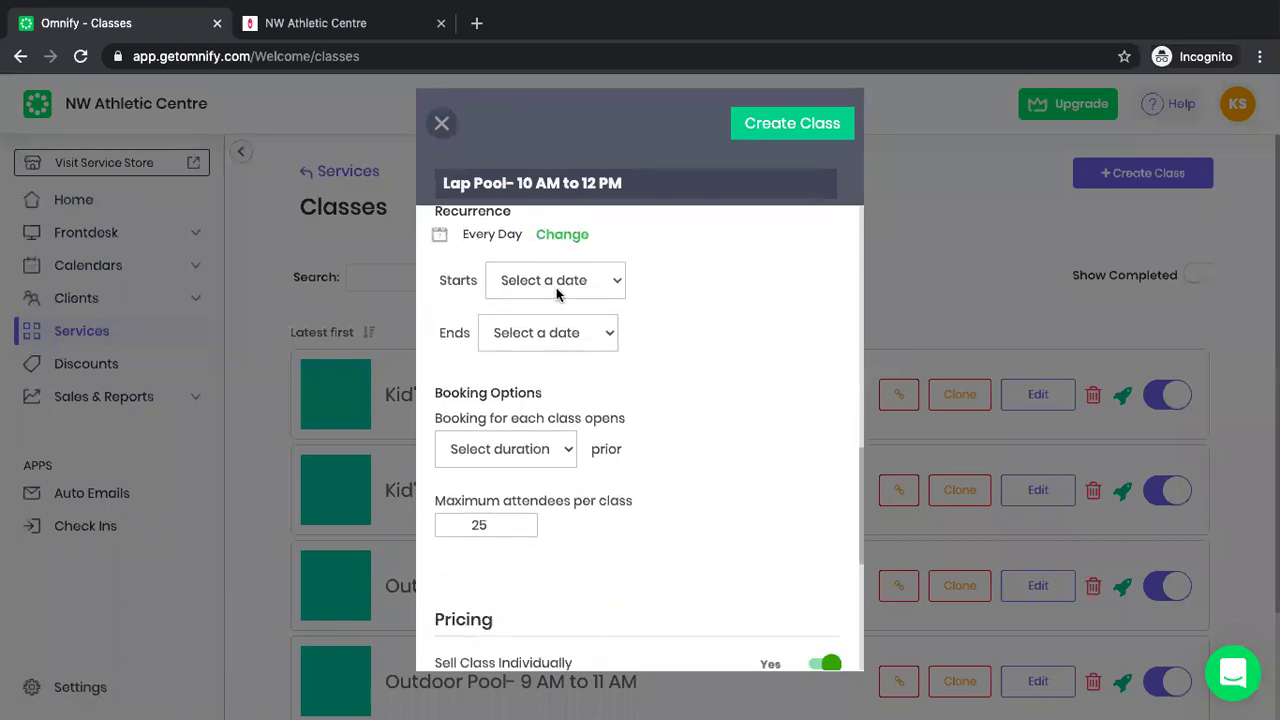
Choose Select Date with 16 June 2020 as the start and Never as the end.
click(556, 287)
click(654, 309)
click(595, 281)
click(571, 297)
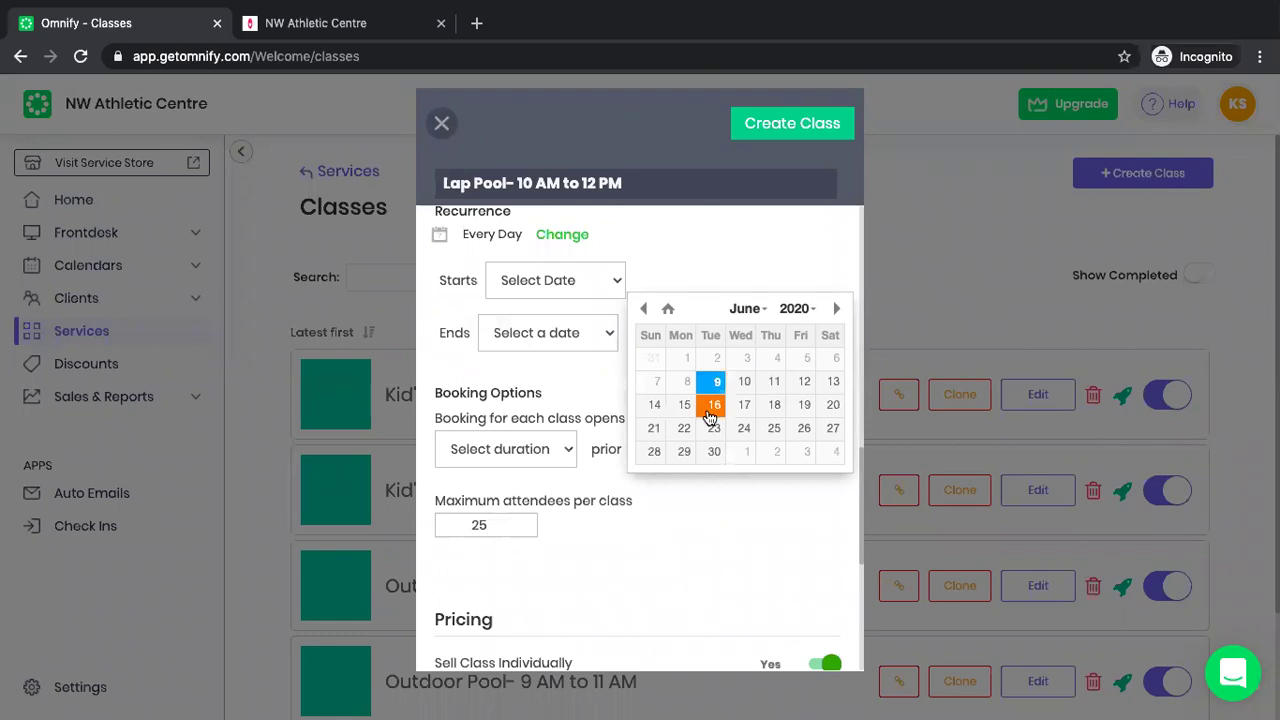
click(712, 405)
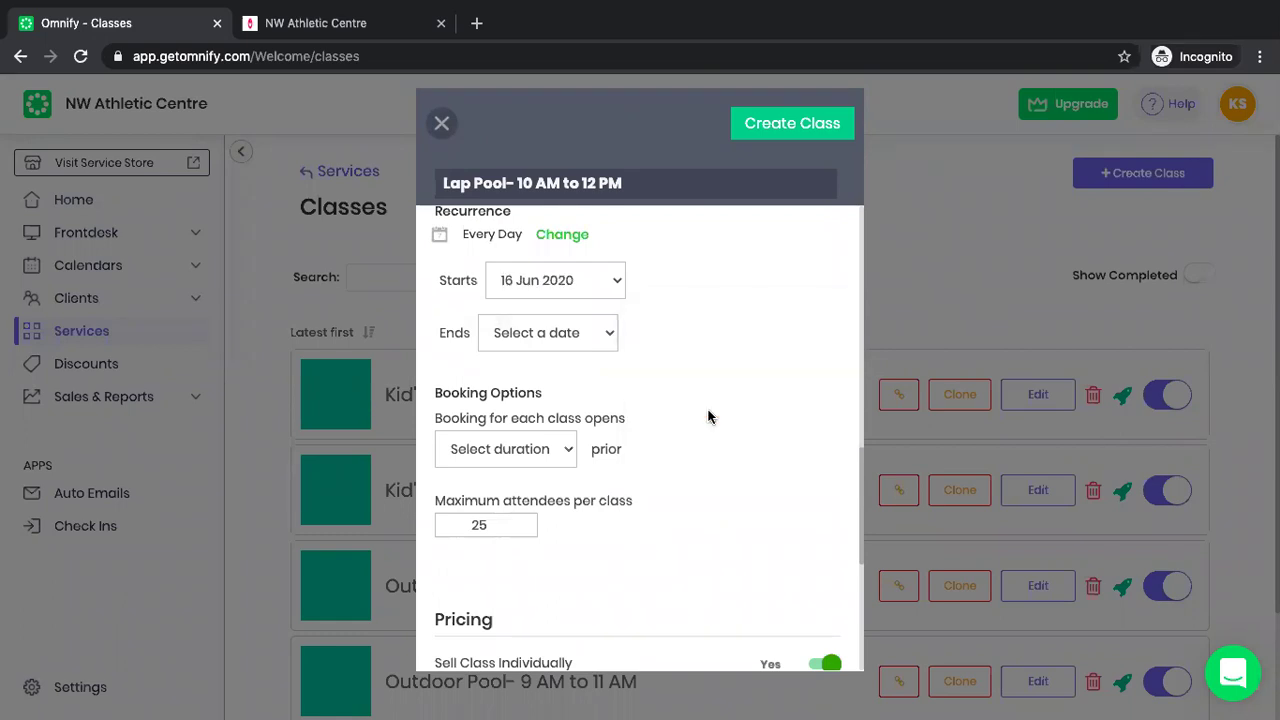
click(615, 290)
click(680, 330)
click(593, 337)
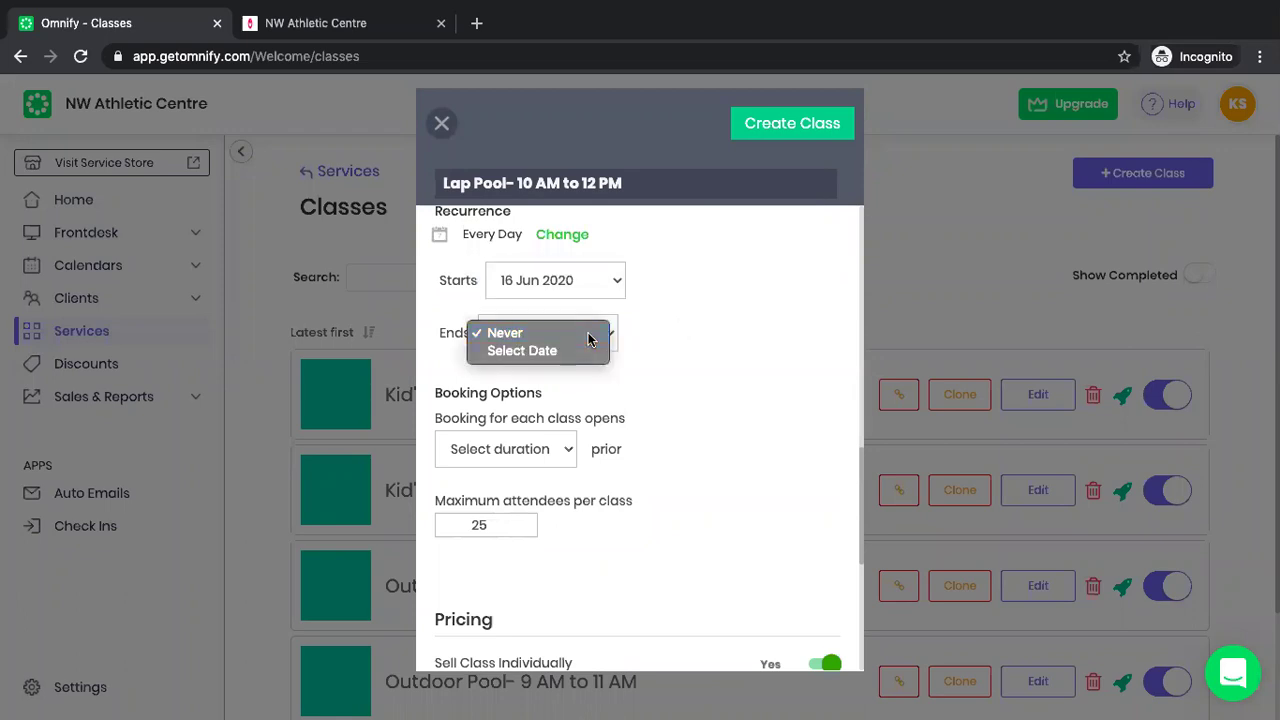
click(590, 334)
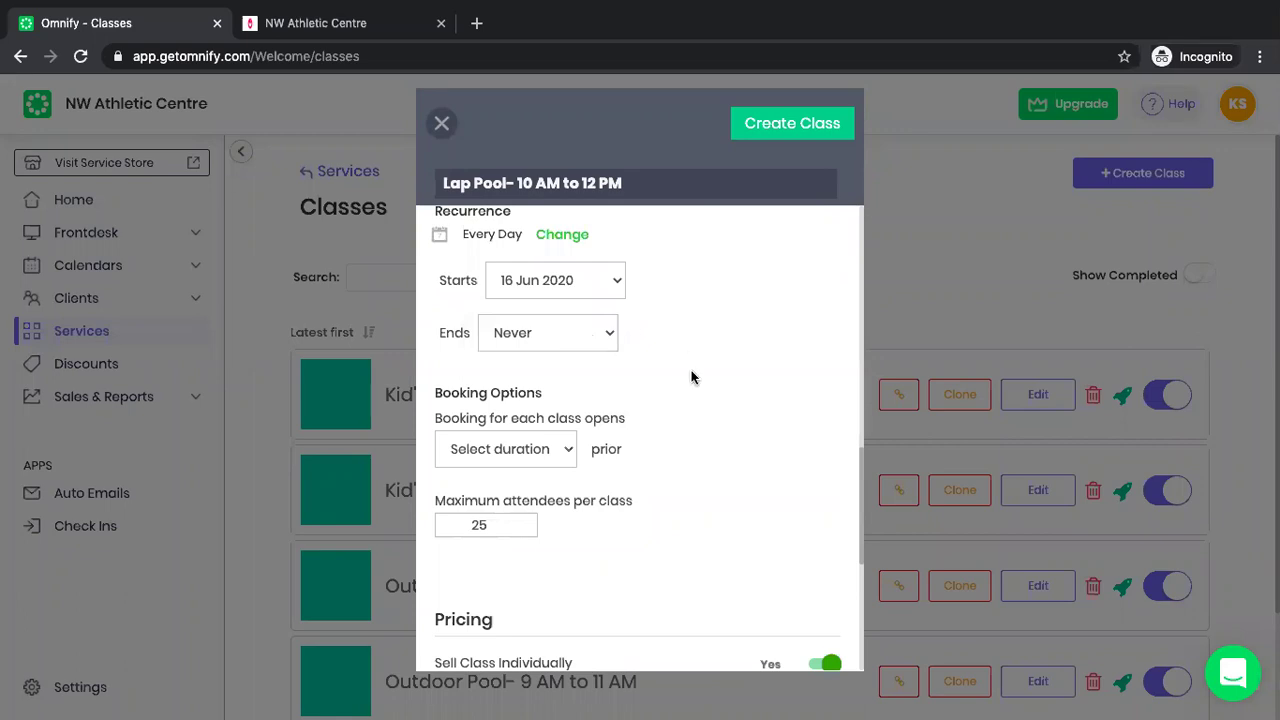
scroll(691, 374, down, 1)
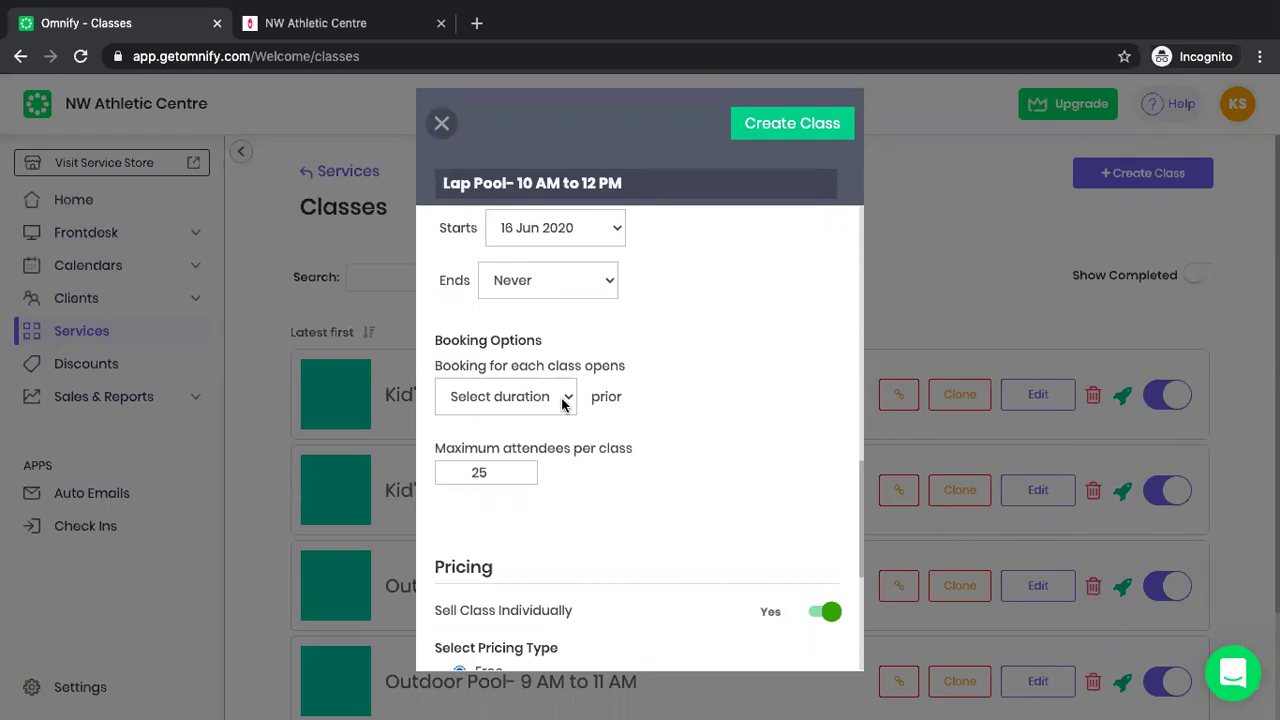
Open booking 2 weeks before each class and lower maximum attendees from 25 to 10.
click(565, 401)
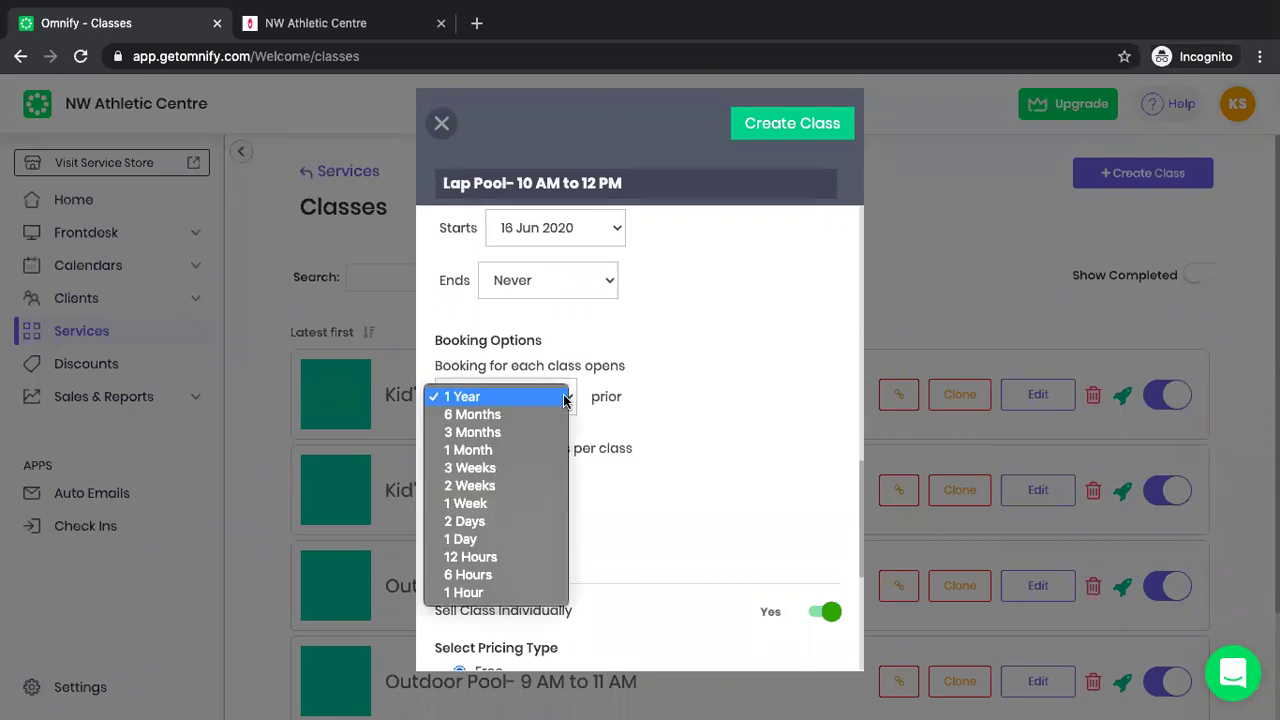
click(524, 486)
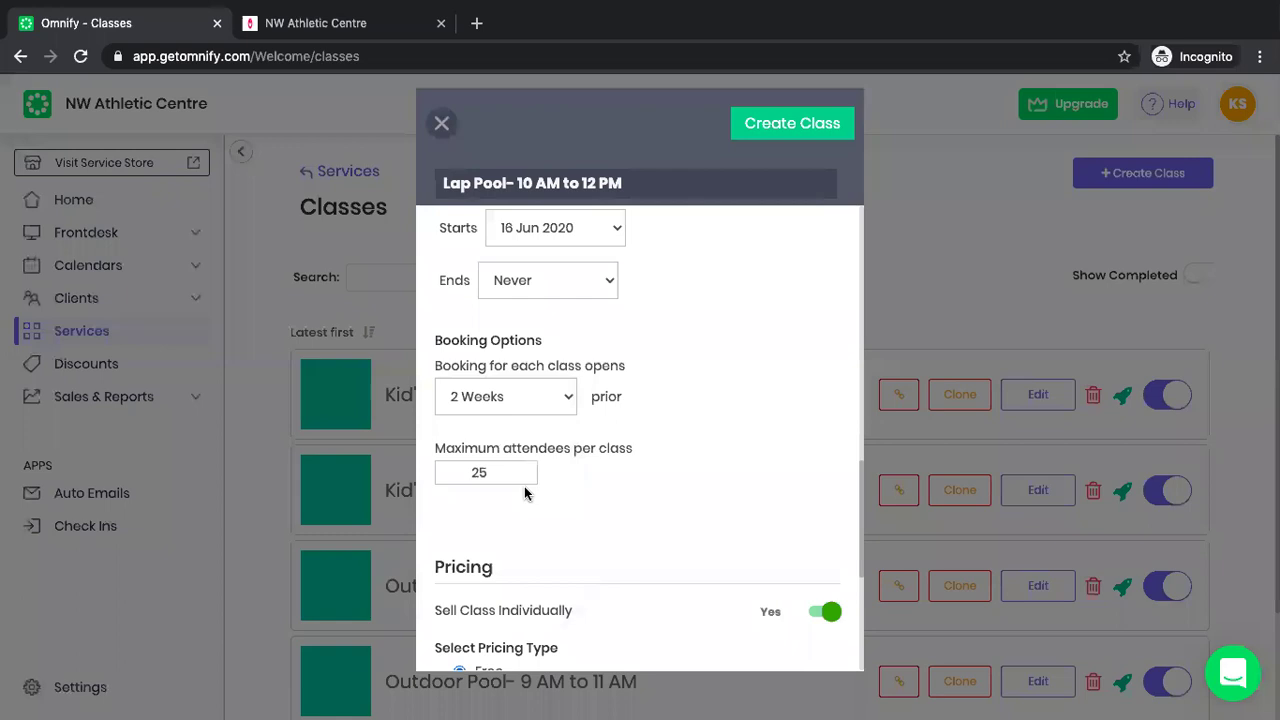
click(490, 472)
double_click(490, 472)
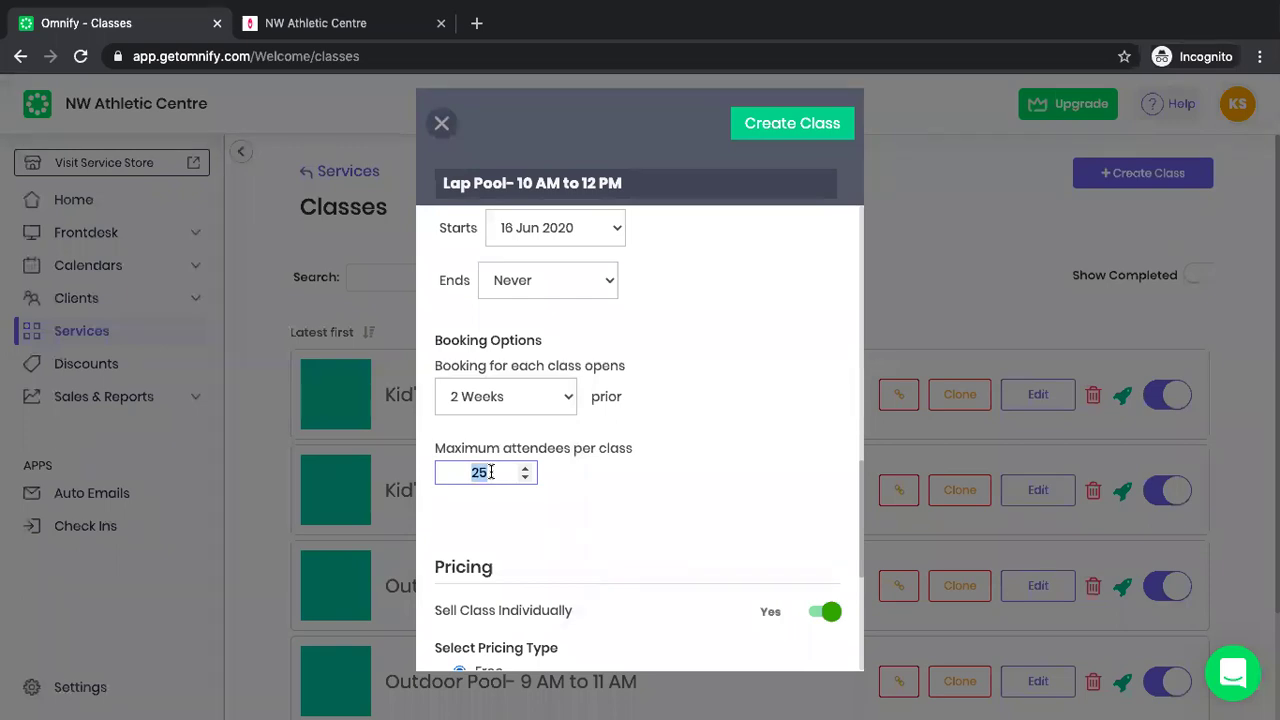
text(10)
click(783, 537)
Leave Pricing Type on Free after briefly switching to paid.
scroll(661, 499, down, 2)
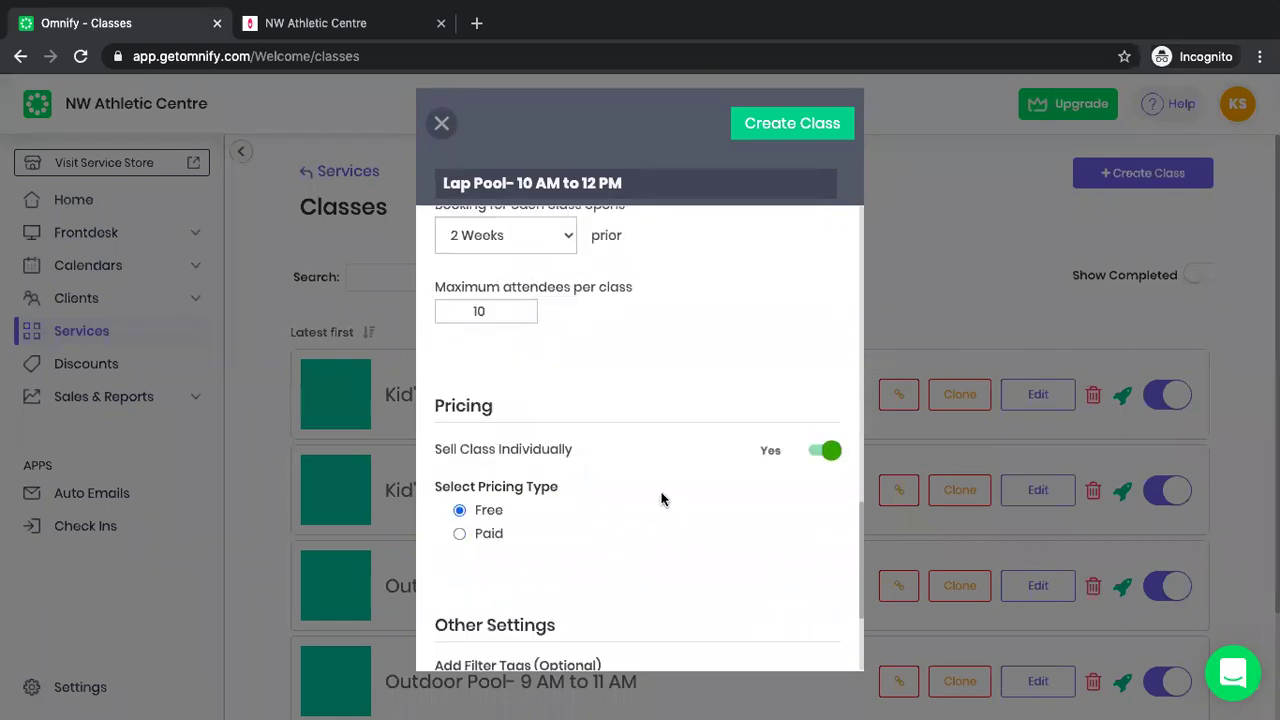
scroll(661, 499, down, 1)
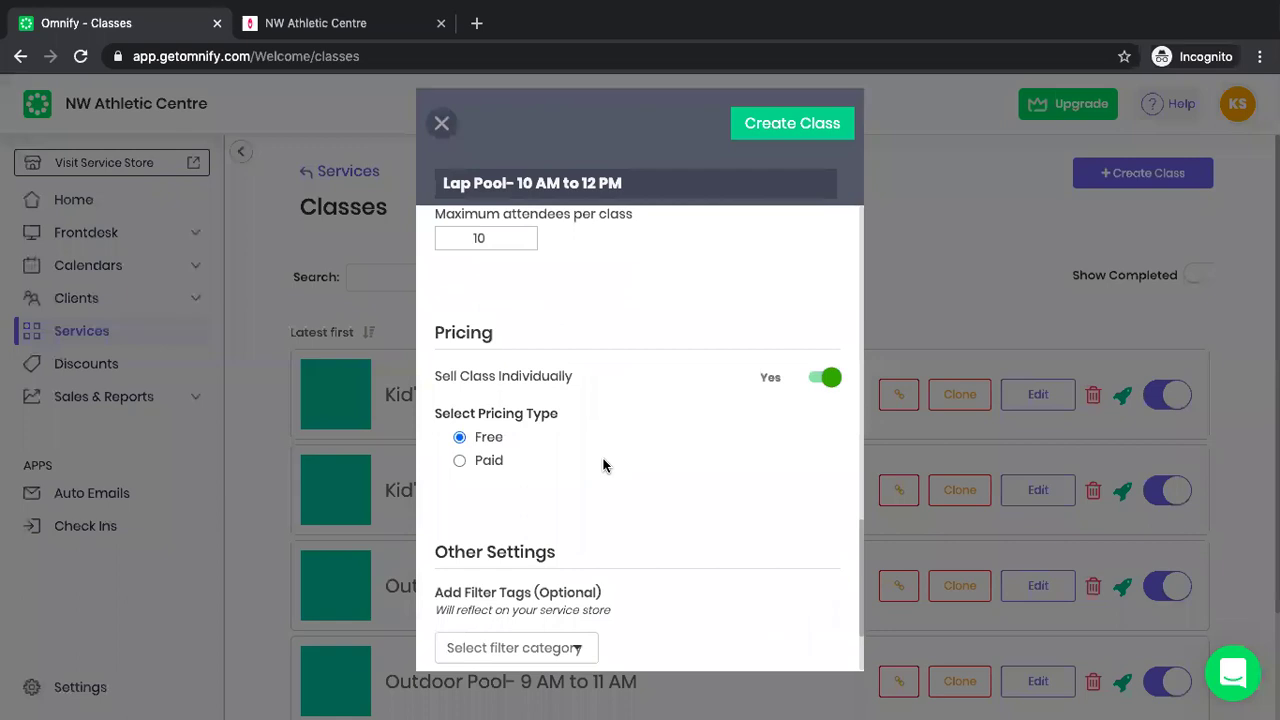
click(490, 462)
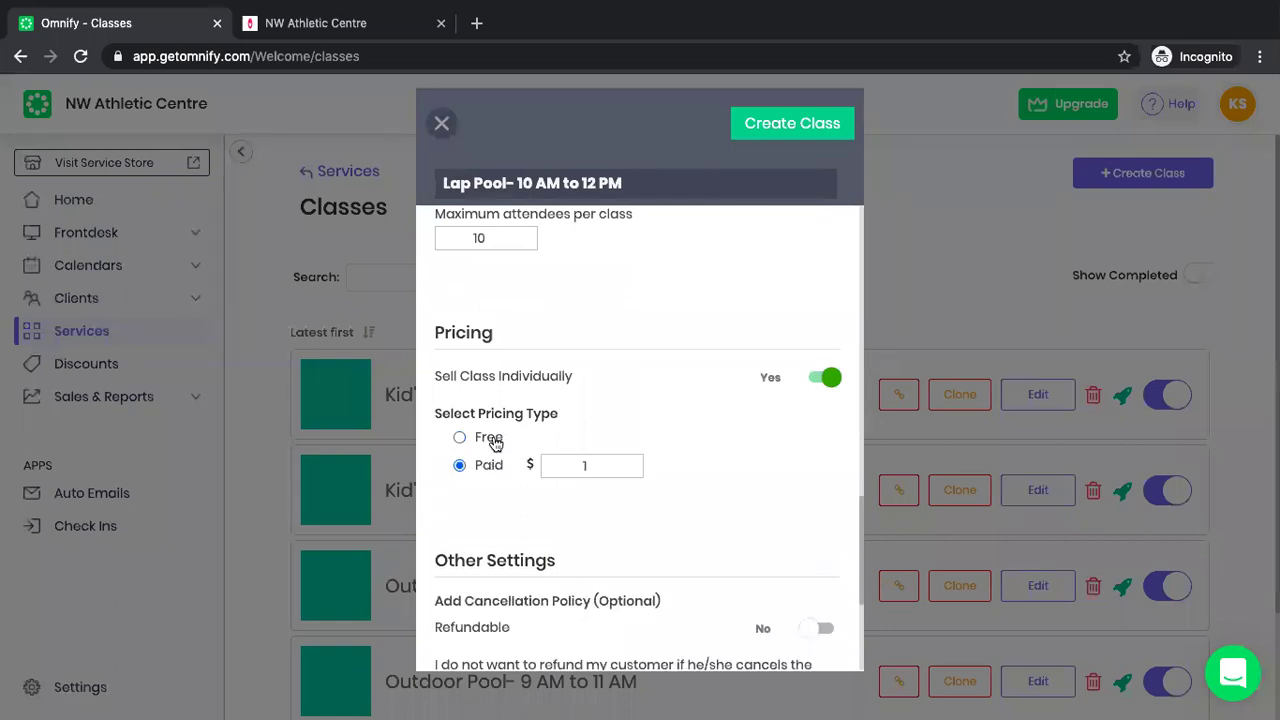
click(488, 437)
scroll(629, 560, down, 2)
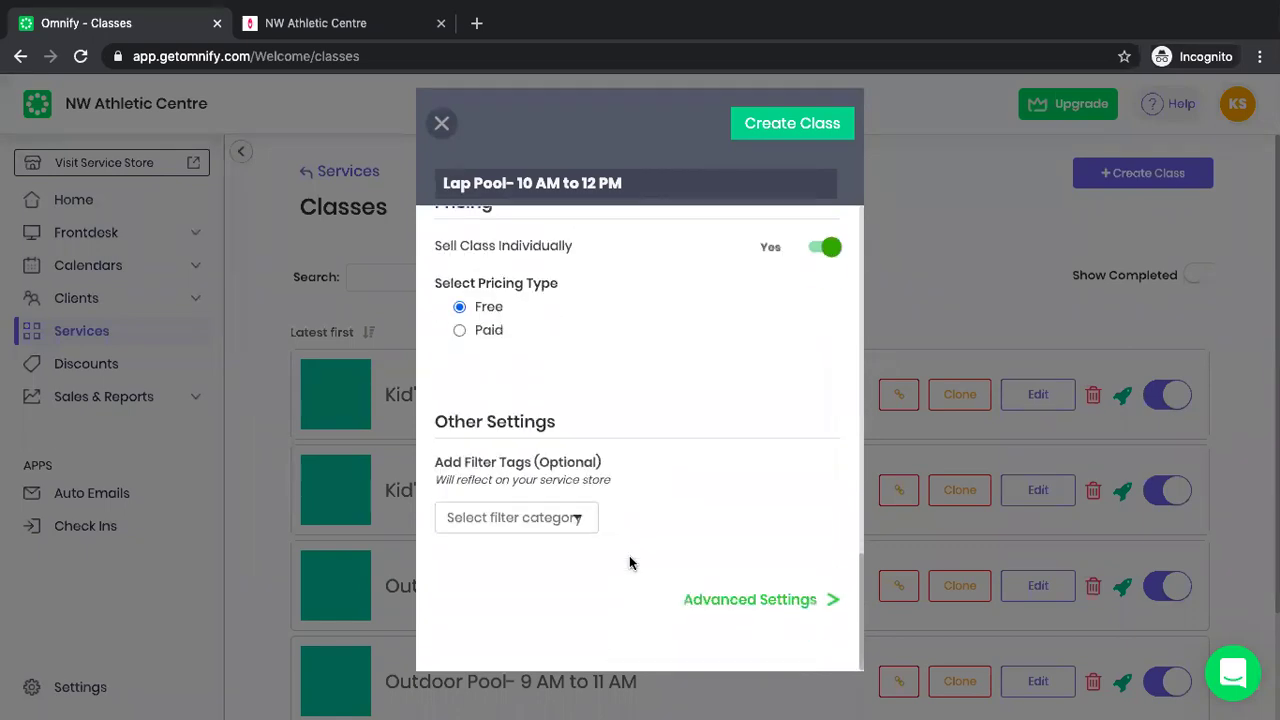
Review the summary (USD 00.00, 10 attendees, no refunds) and confirm creating the class.
scroll(642, 488, up, 8)
scroll(642, 488, up, 5)
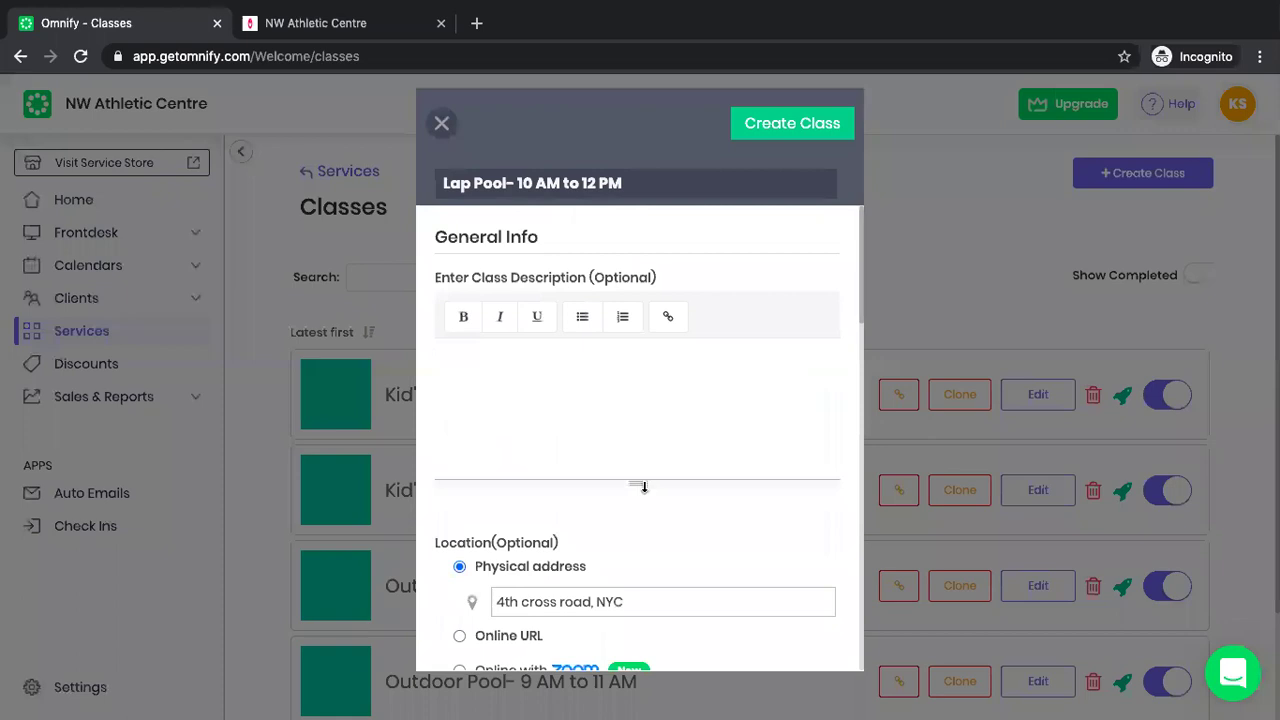
click(785, 125)
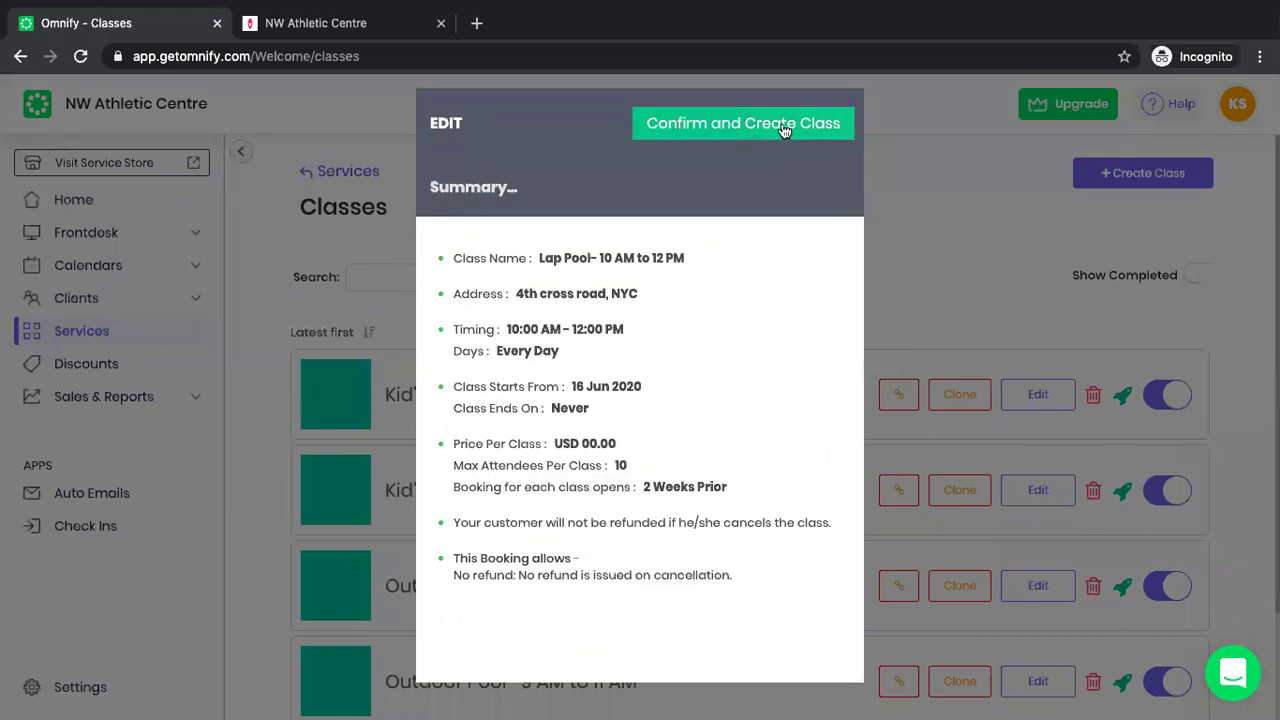
click(785, 128)
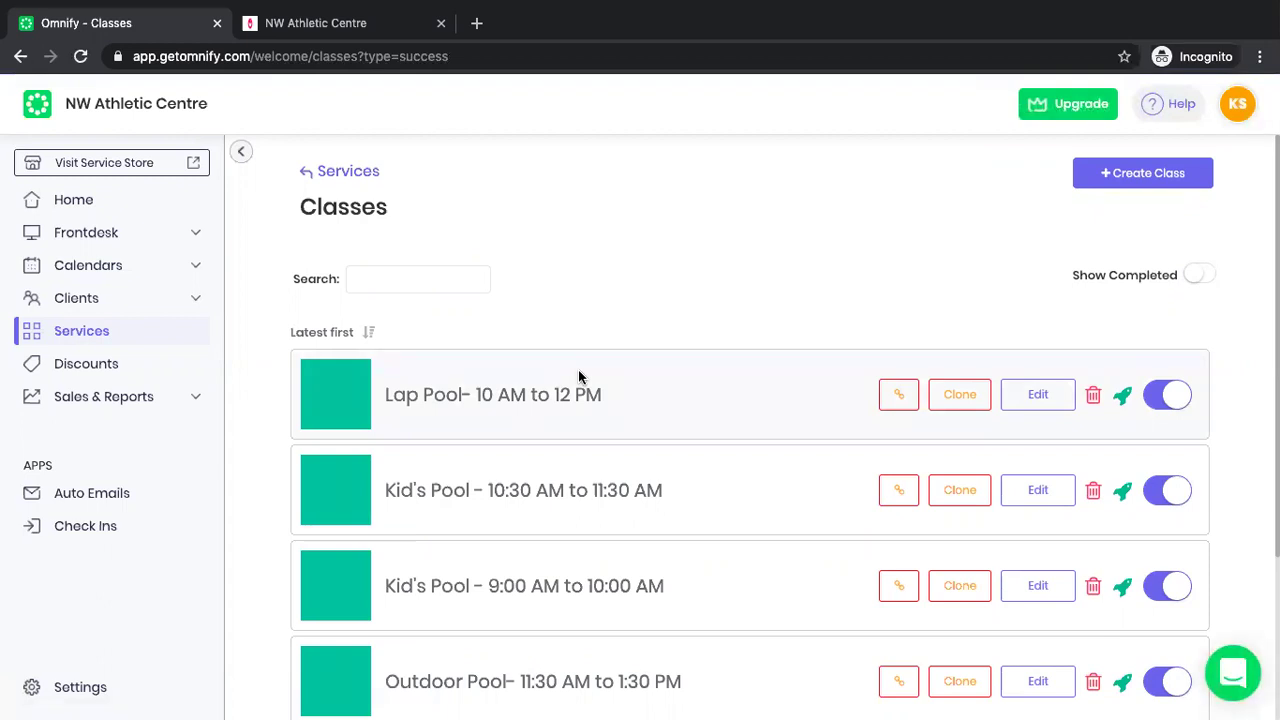
Clone the Lap Pool class and rename the copy 'Lap Pool- 12:30 PM to 2:30 PM', dropping '(Copy)'.
click(962, 398)
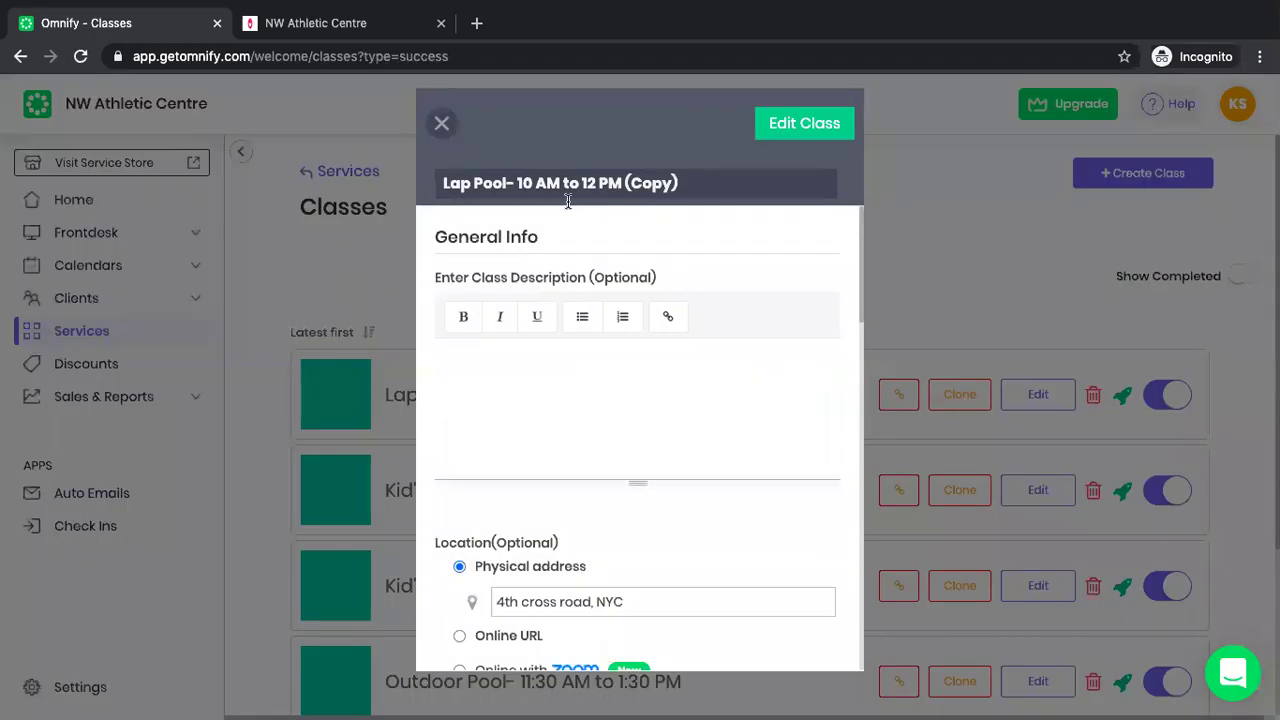
click(529, 184)
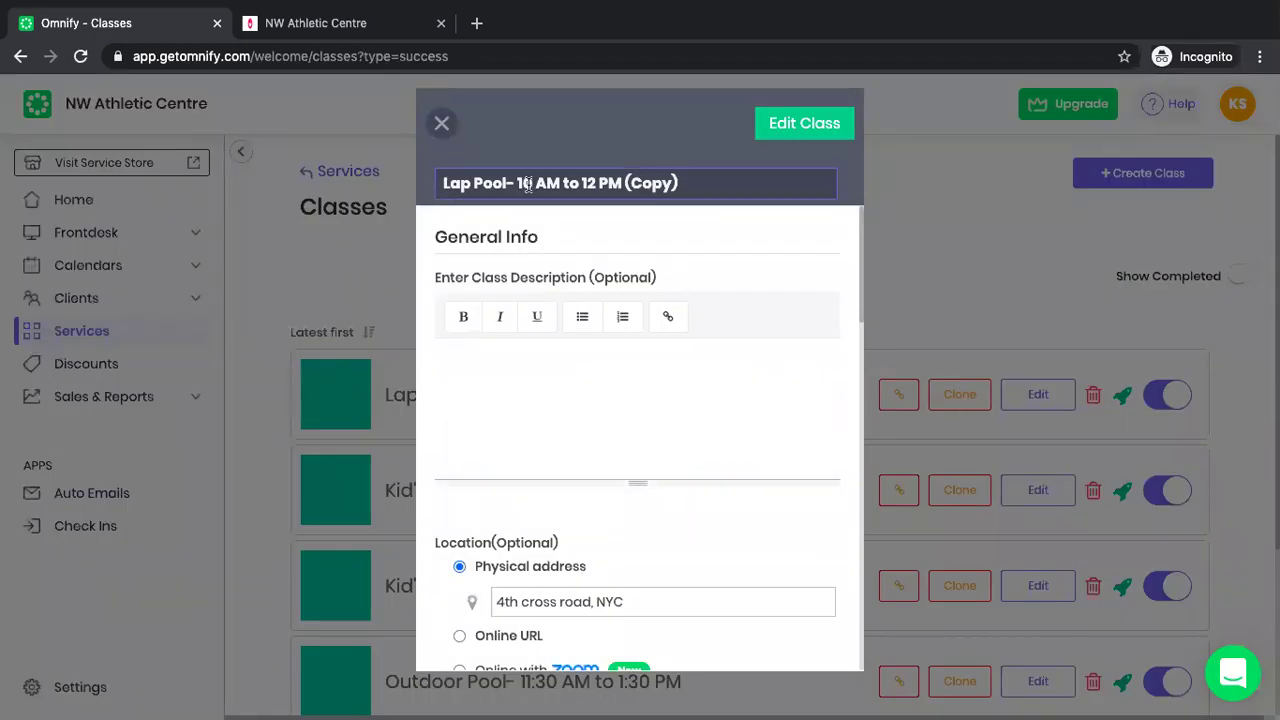
key(BackSpace)
text(2:)
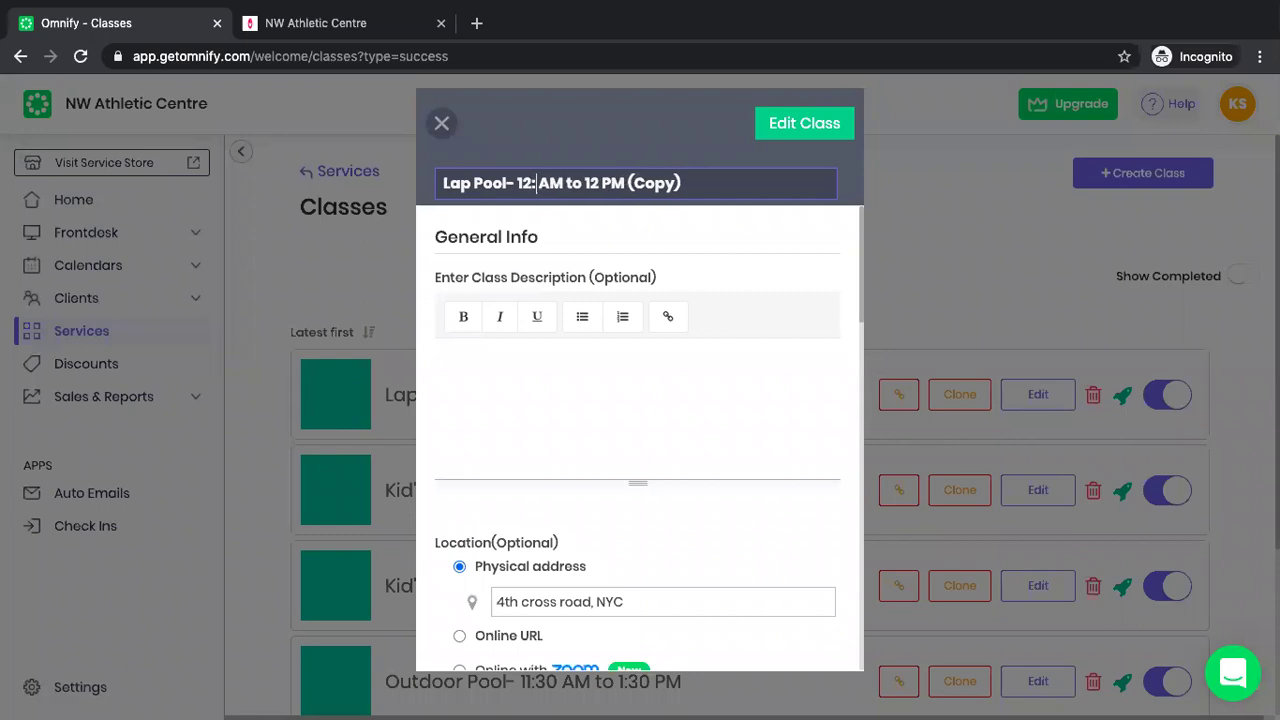
text(30)
key(BackSpace)
text(P)
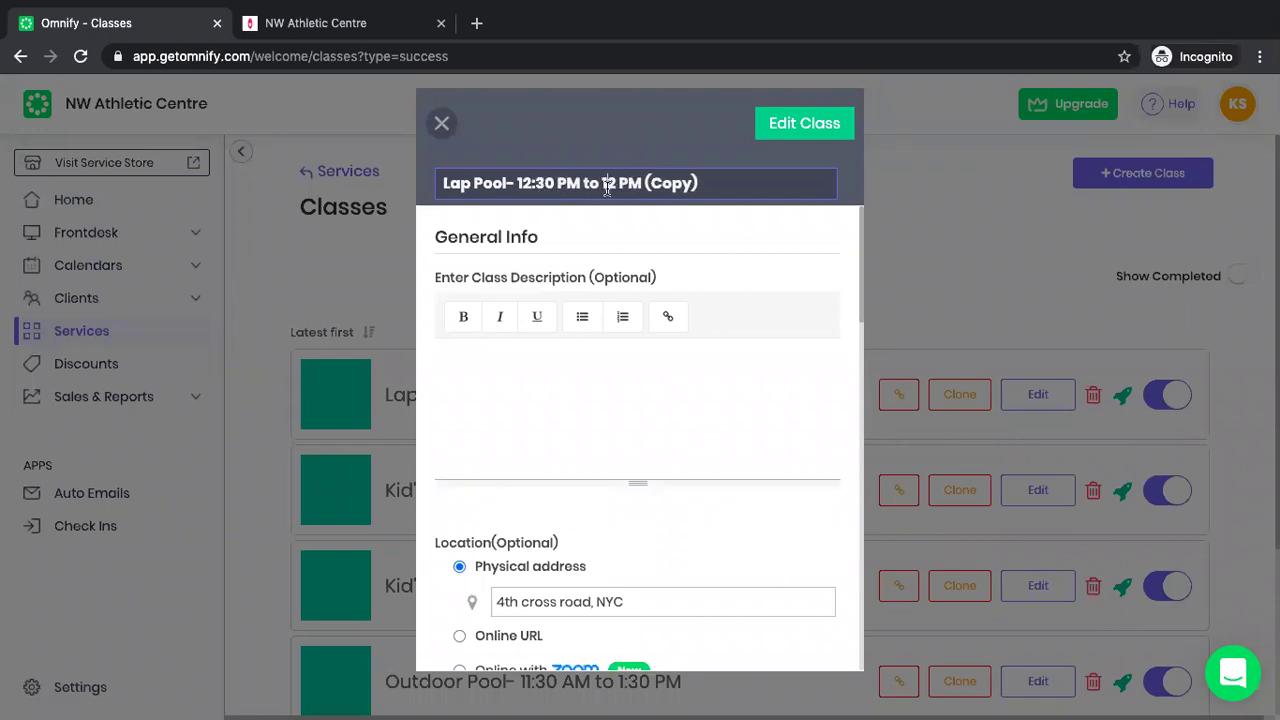
click(607, 183)
key(BackSpace)
text(:30)
click(730, 180)
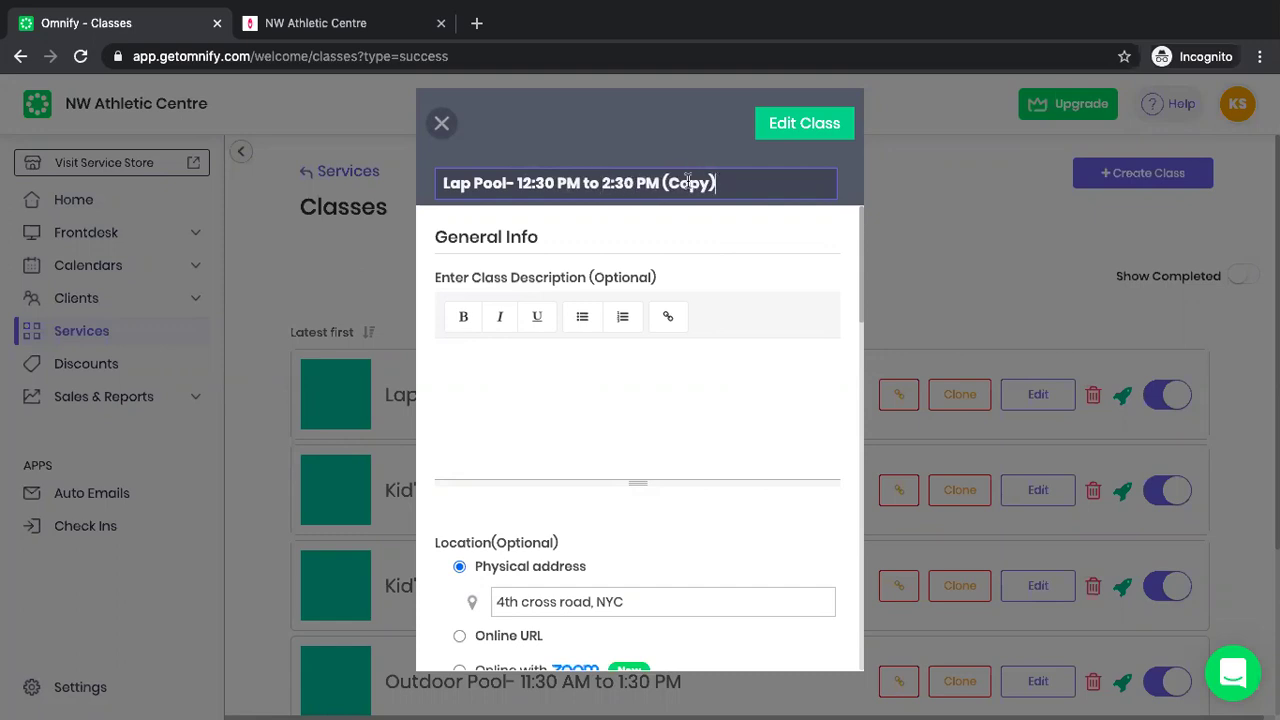
key(shift+Left)
key(shift+Left)
key(shift+Left)
key(shift+Left)
key(shift+Left)
key(shift+Left)
key(shift+Left)
key(BackSpace)
Set the copy's time to 12:30 PM–2:30 PM and confirm the edits.
scroll(643, 417, down, 1)
scroll(643, 417, down, 8)
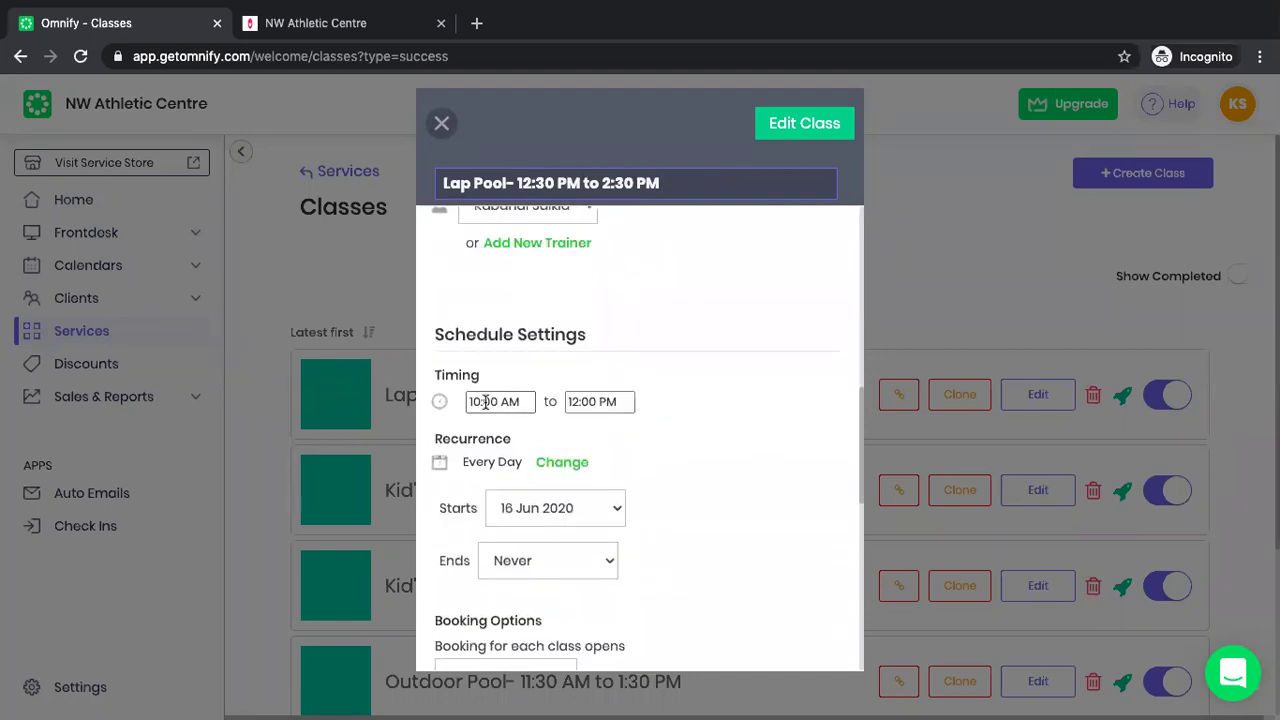
click(485, 401)
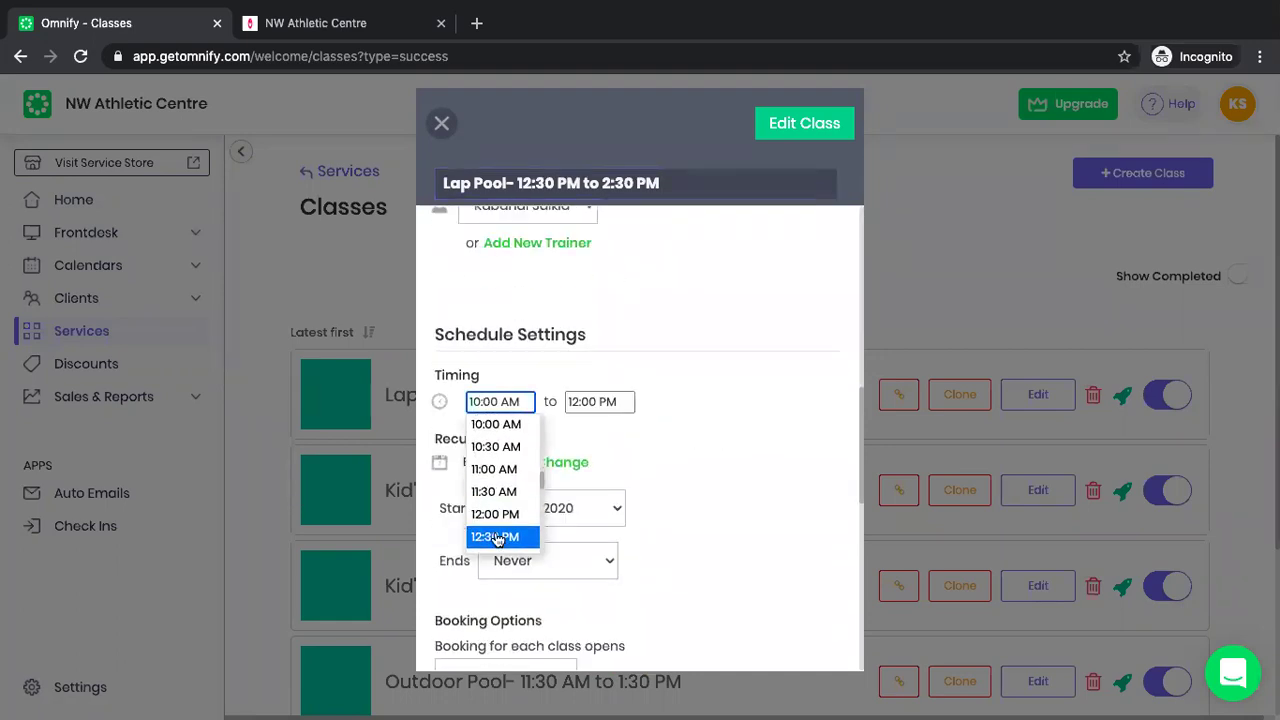
click(497, 537)
click(600, 403)
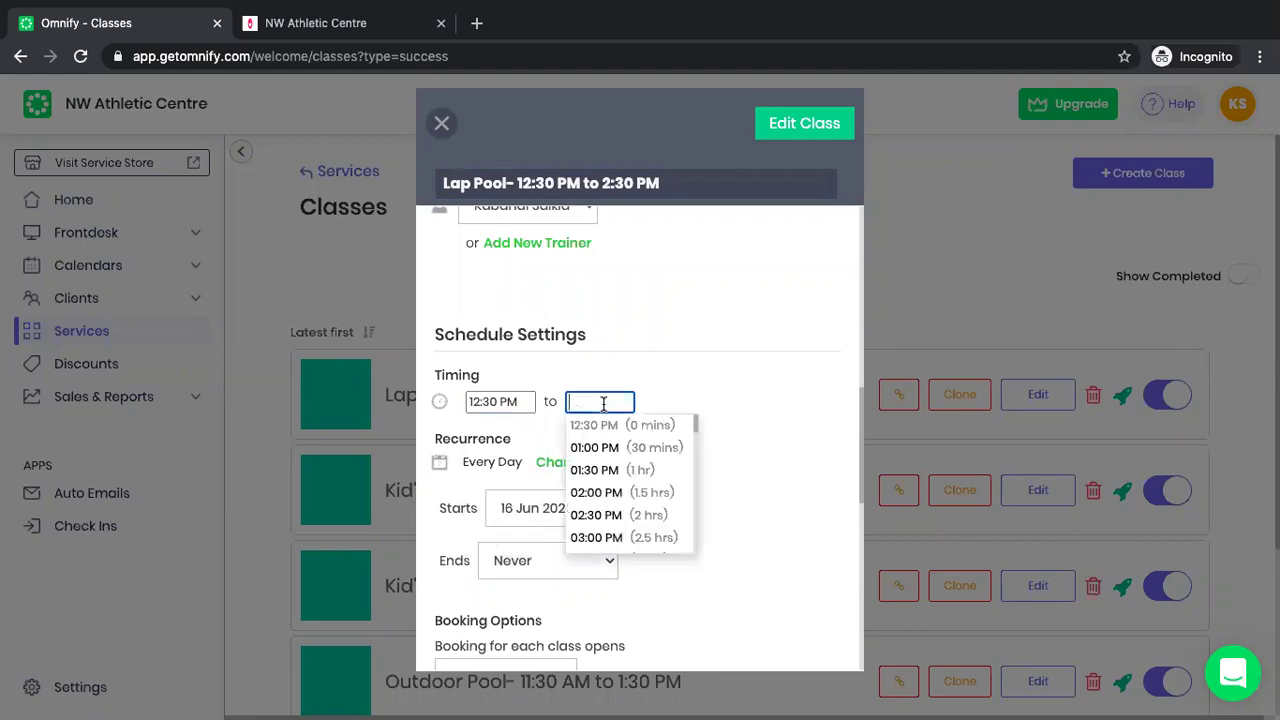
click(597, 492)
scroll(732, 508, down, 6)
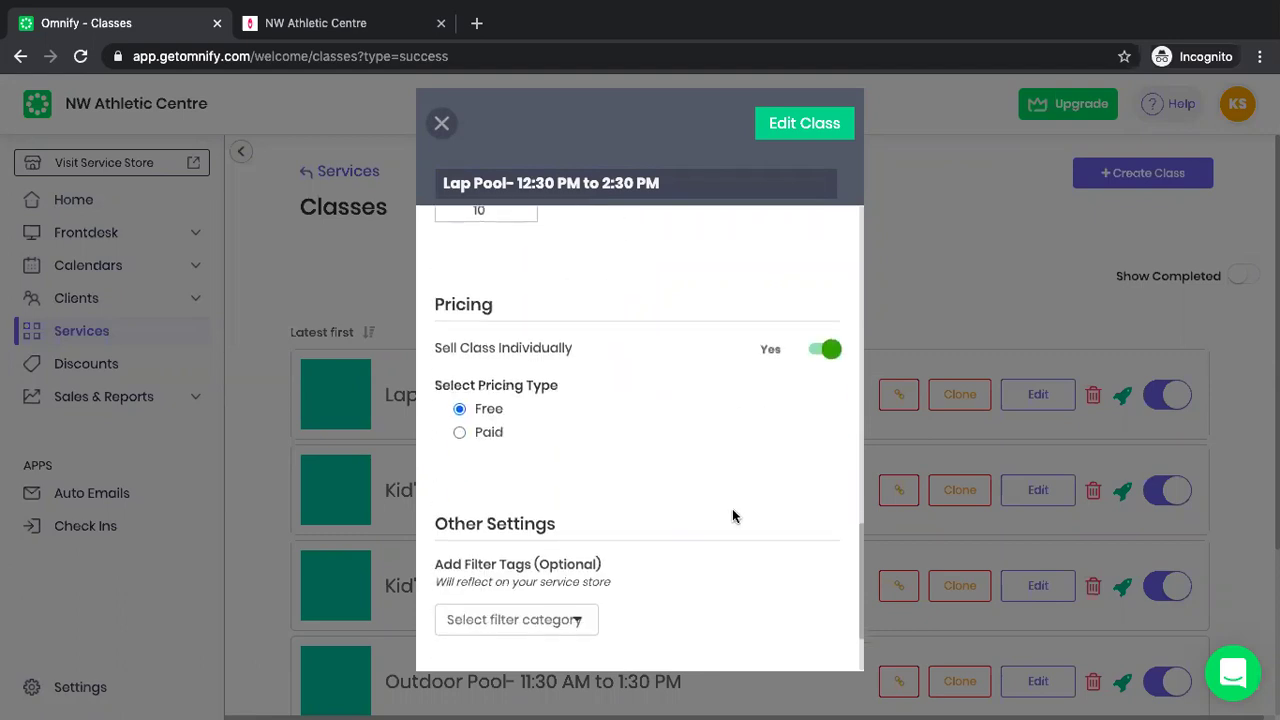
click(831, 124)
click(829, 120)
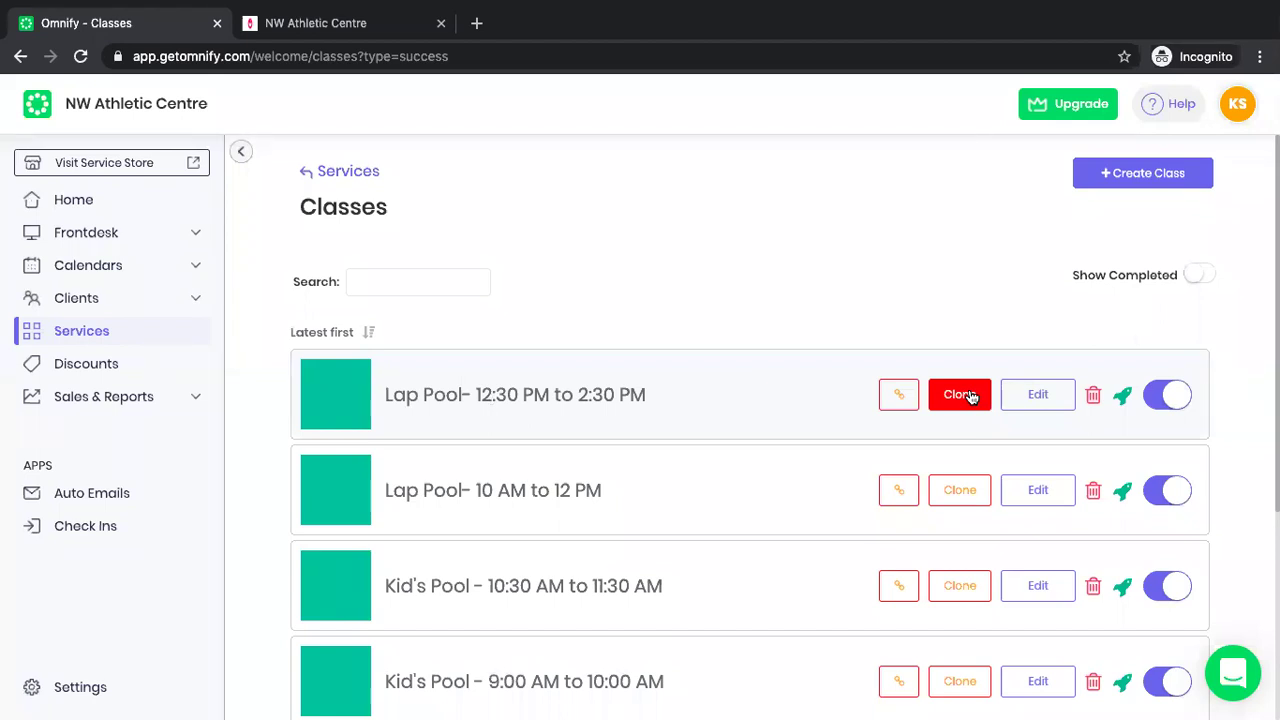
Open the public service store and jump to the Tuesday 16 June schedule.
click(199, 164)
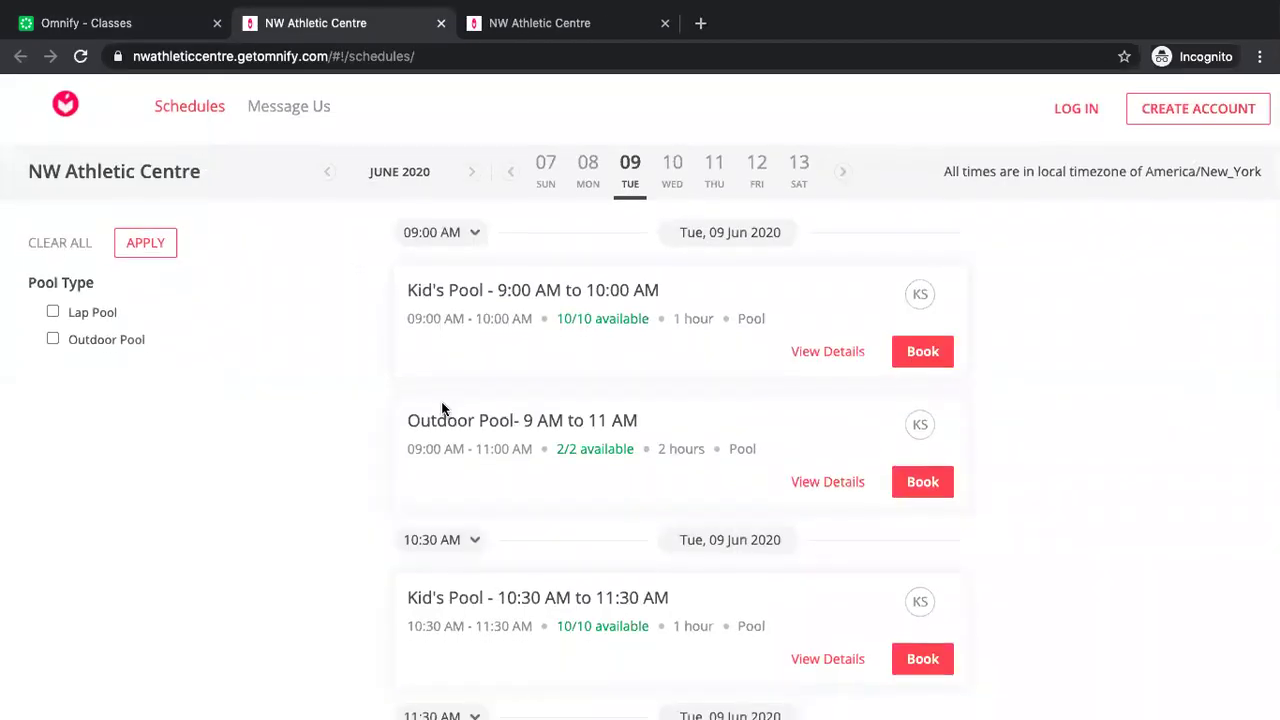
scroll(443, 408, down, 1)
scroll(443, 408, up, 1)
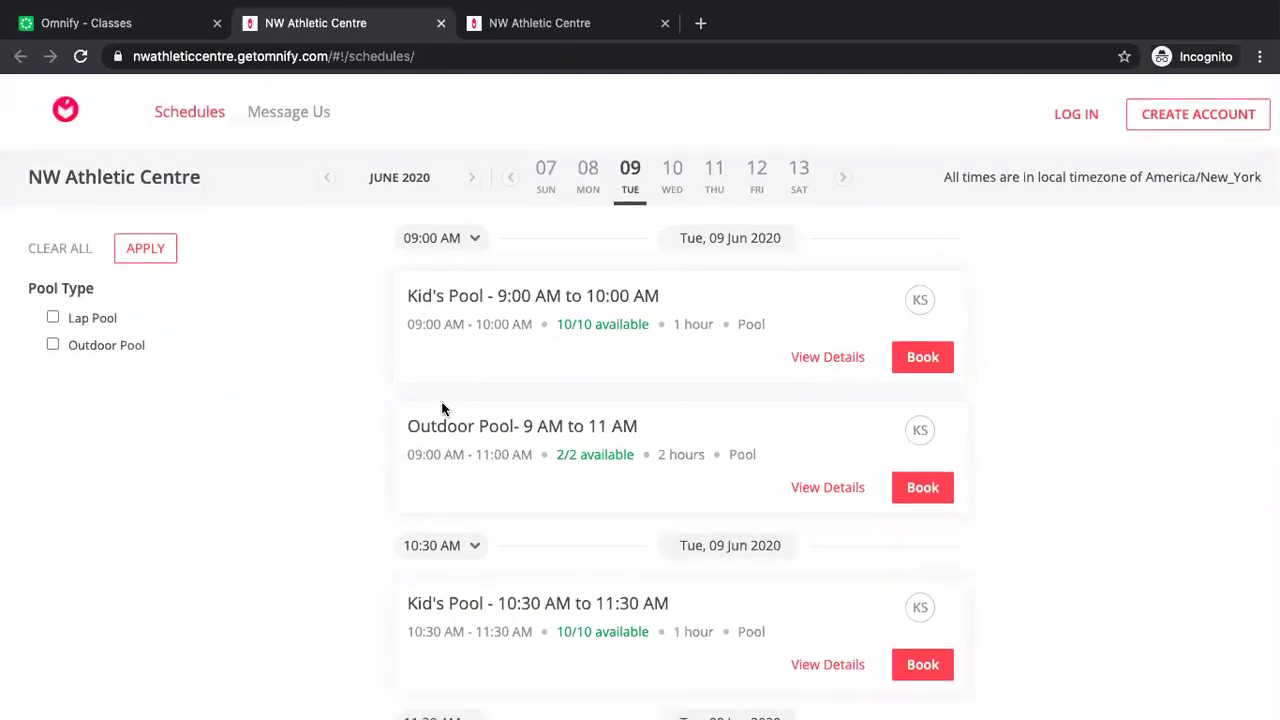
click(842, 177)
click(633, 185)
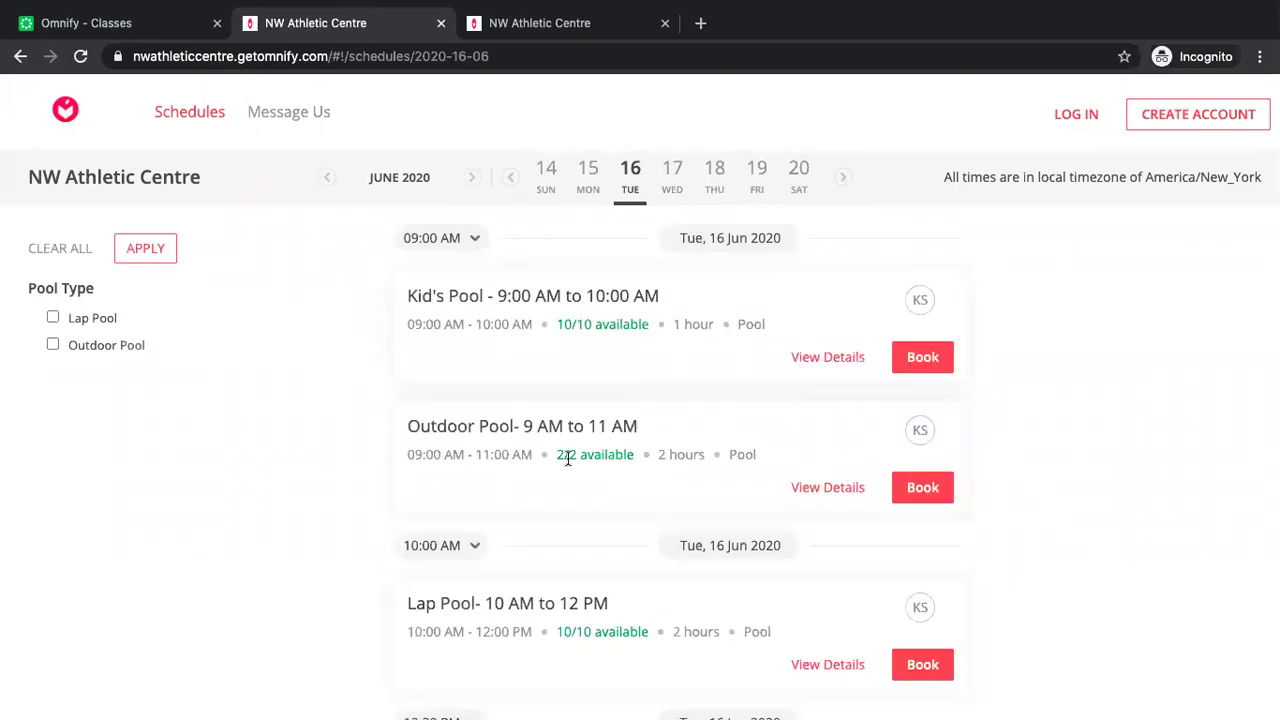
Check both Lap Pool sessions on 16 June, then return to the admin Classes list.
scroll(565, 458, down, 2)
triple_click(487, 466)
click(468, 443)
triple_click(468, 443)
scroll(466, 458, down, 2)
triple_click(459, 478)
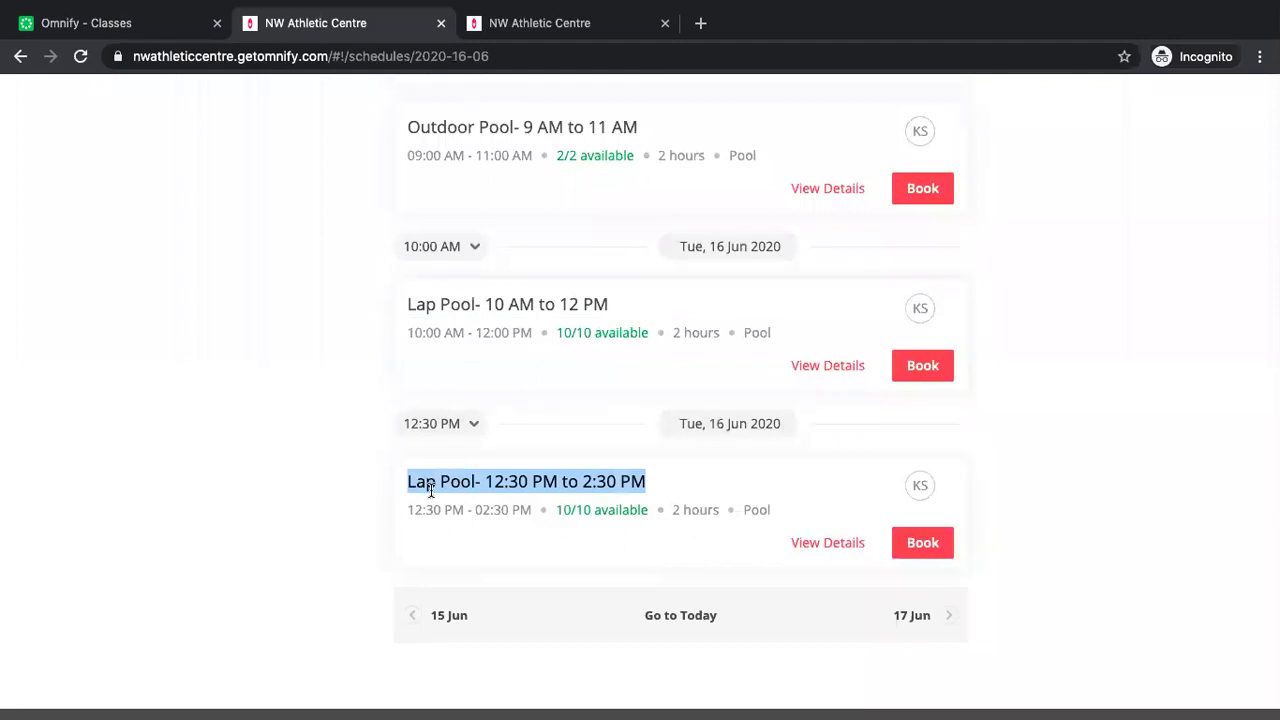
scroll(440, 490, up, 1)
click(598, 368)
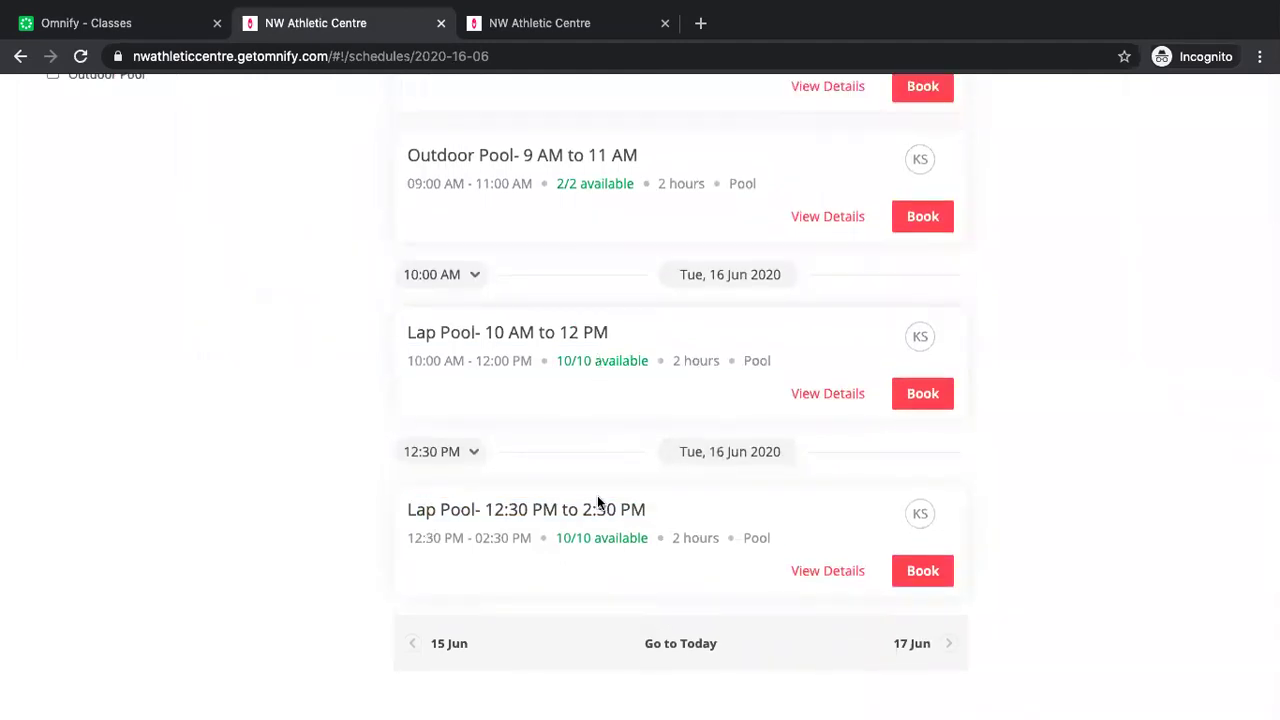
scroll(591, 527, up, 5)
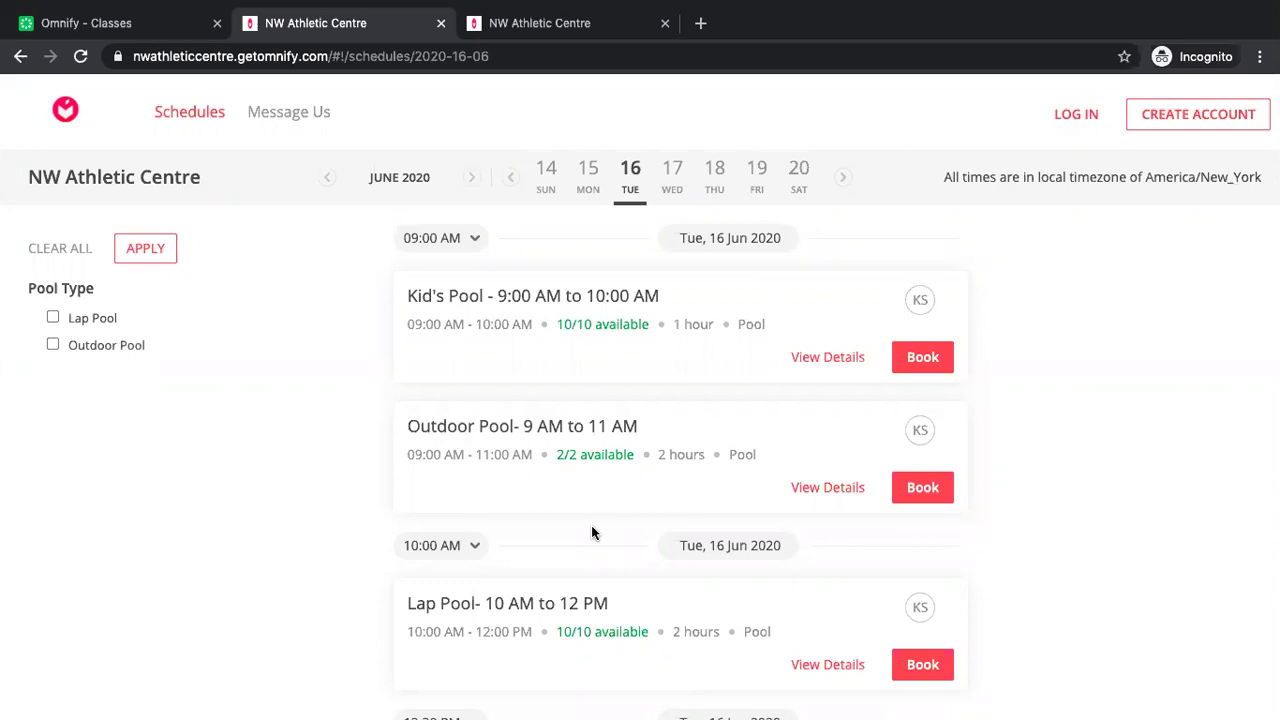
scroll(591, 525, down, 3)
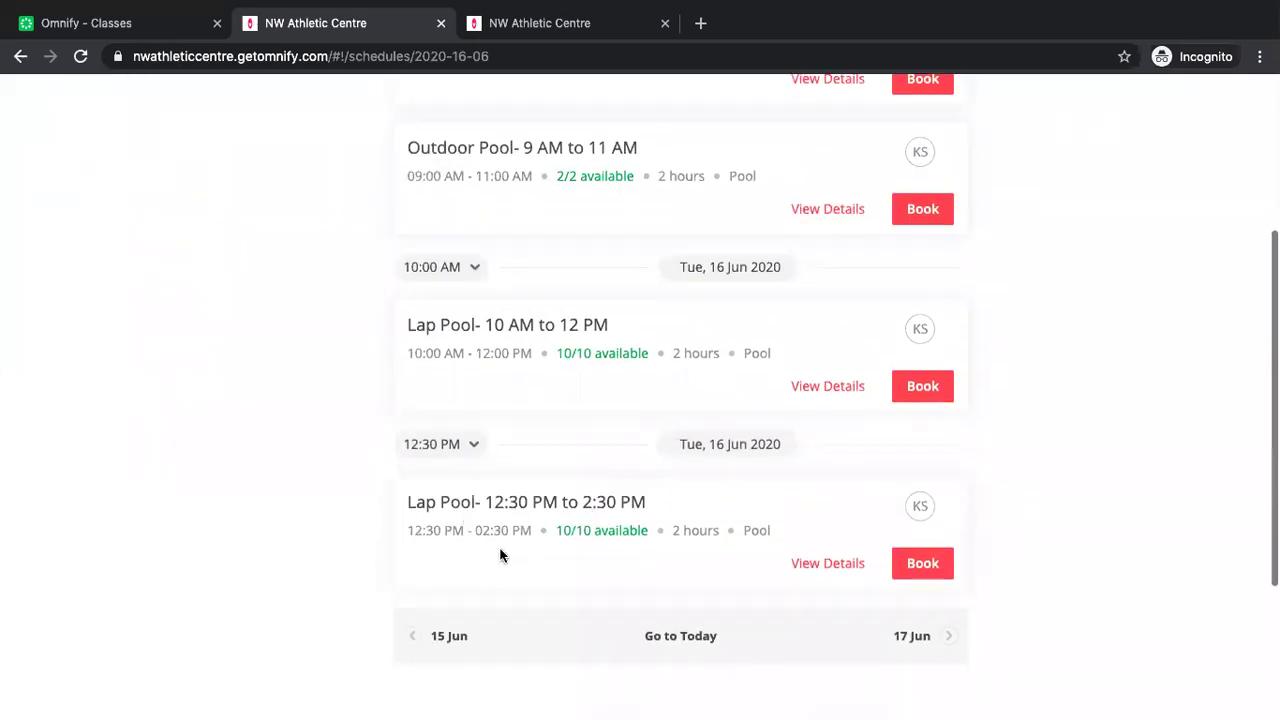
click(133, 29)
scroll(350, 400, down, 3)
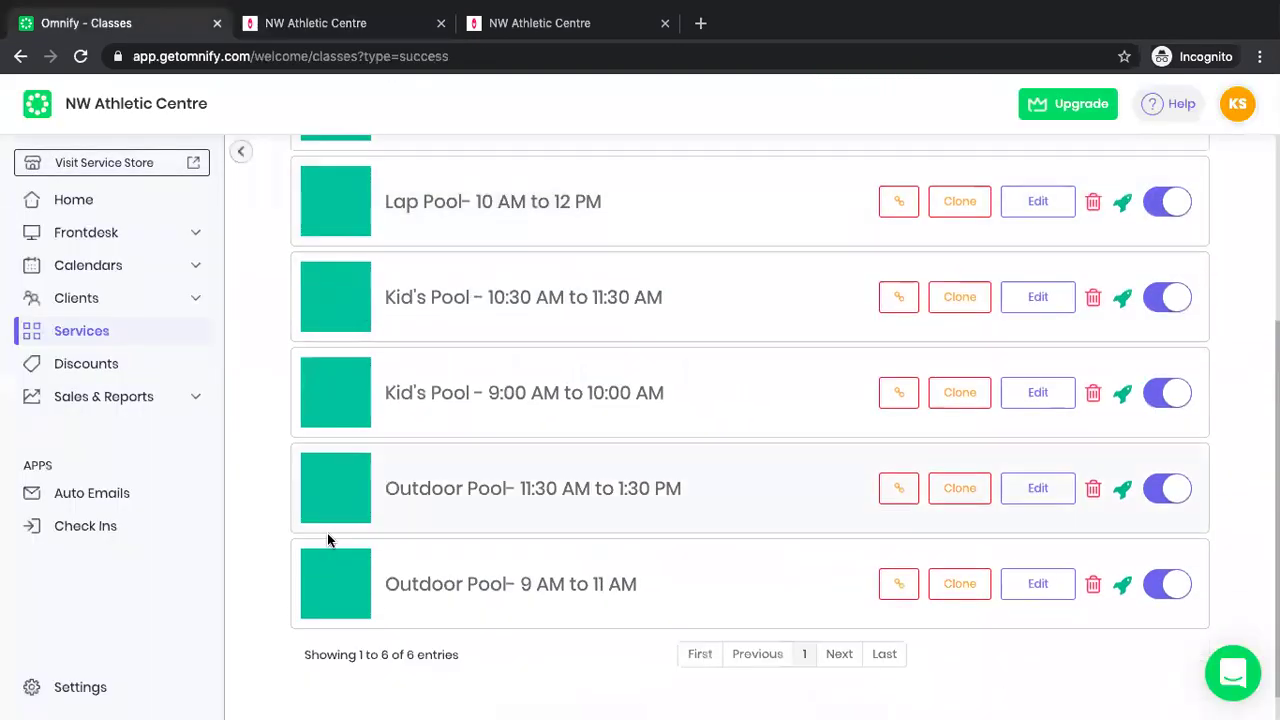
Open the Settings dashboard, glance at the store's pool schedule, and return to Settings.
click(96, 697)
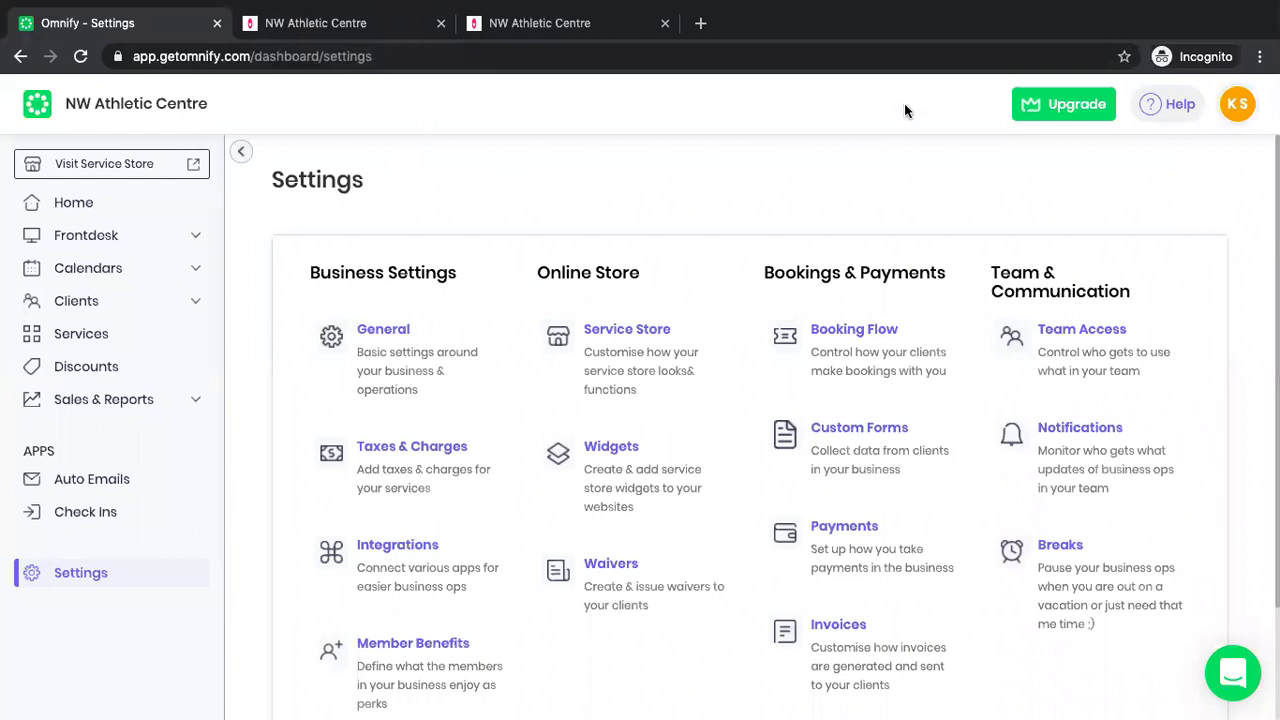
click(562, 30)
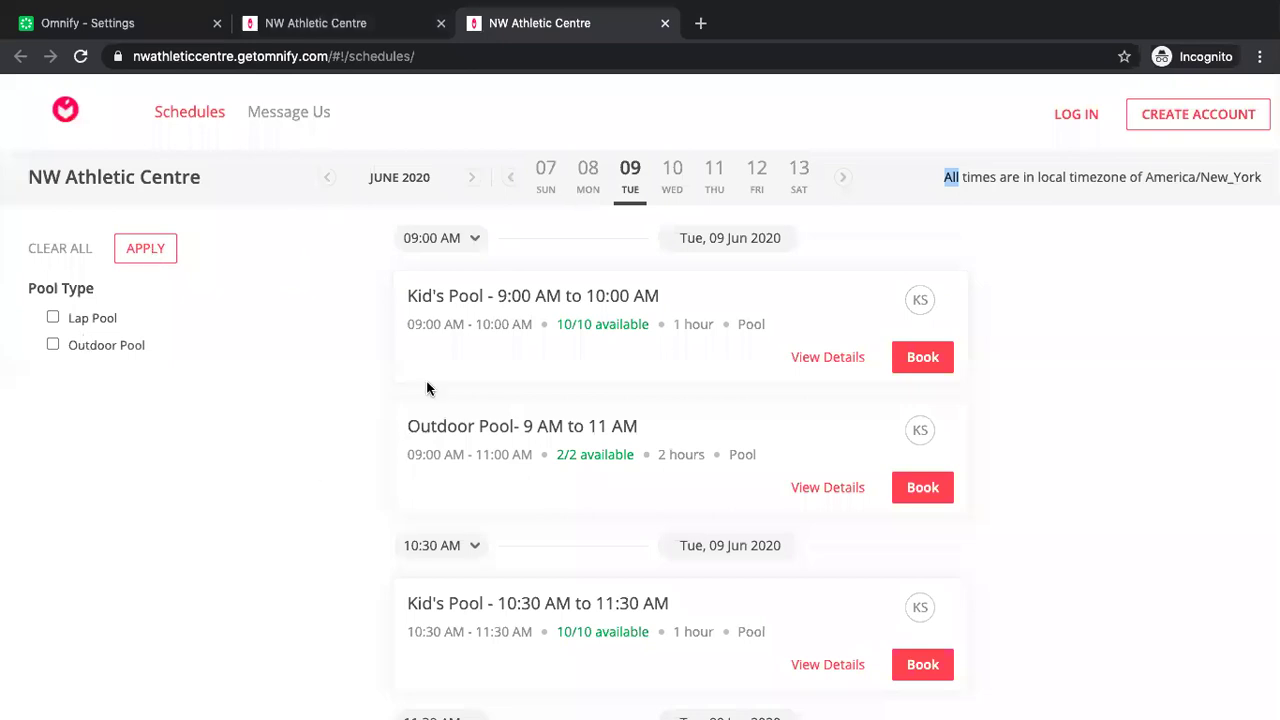
click(255, 418)
click(167, 22)
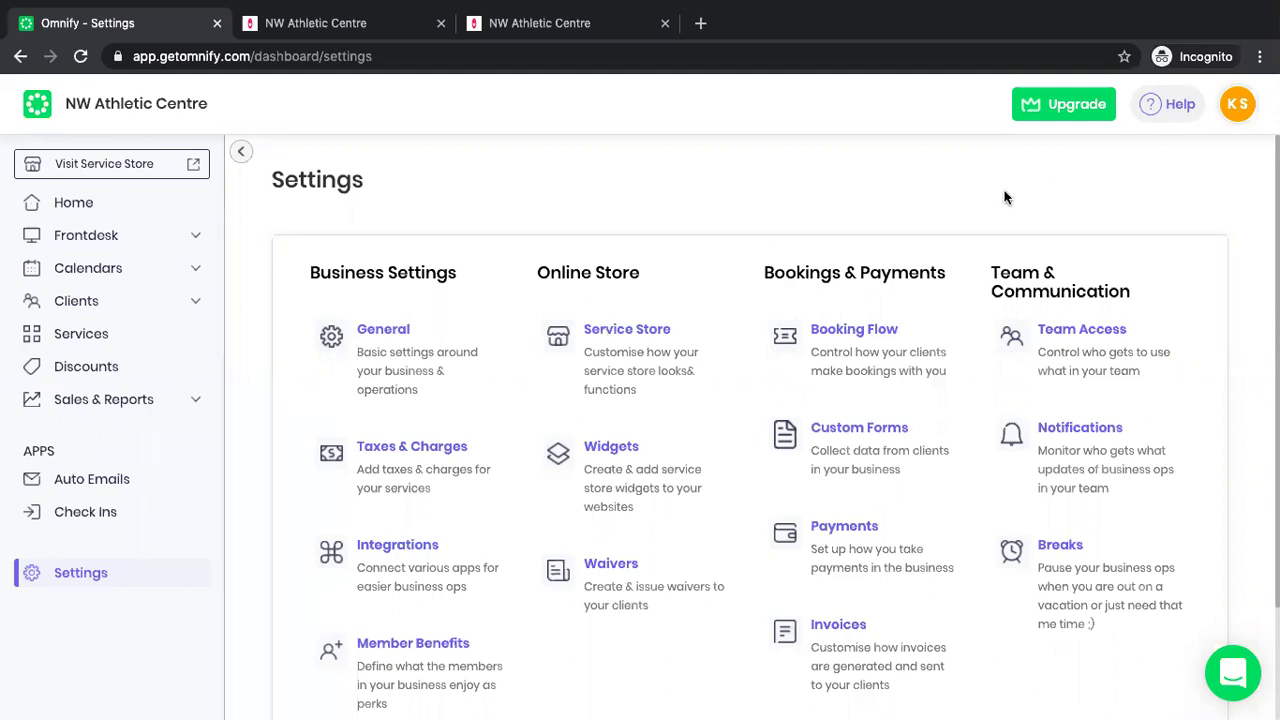
In Team Access, start a new team member with the Trainer role, then close without adding.
click(1067, 330)
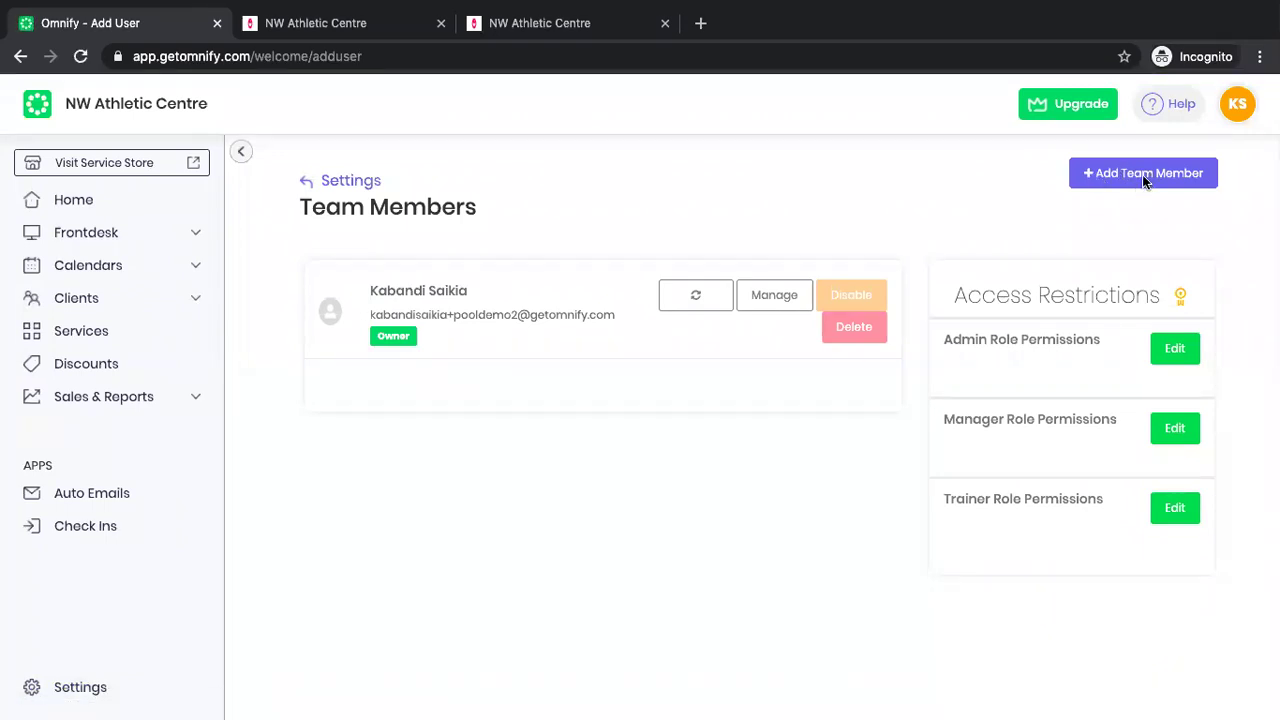
click(1142, 174)
click(600, 212)
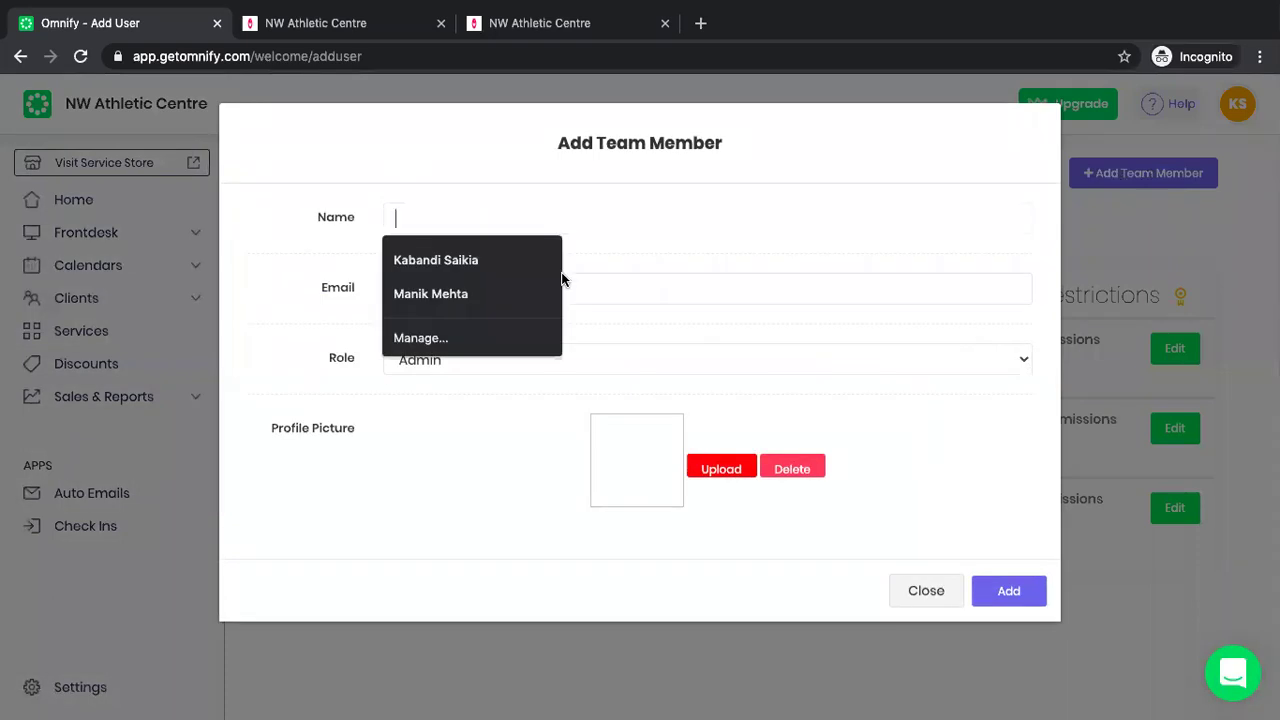
click(618, 291)
click(728, 362)
click(691, 377)
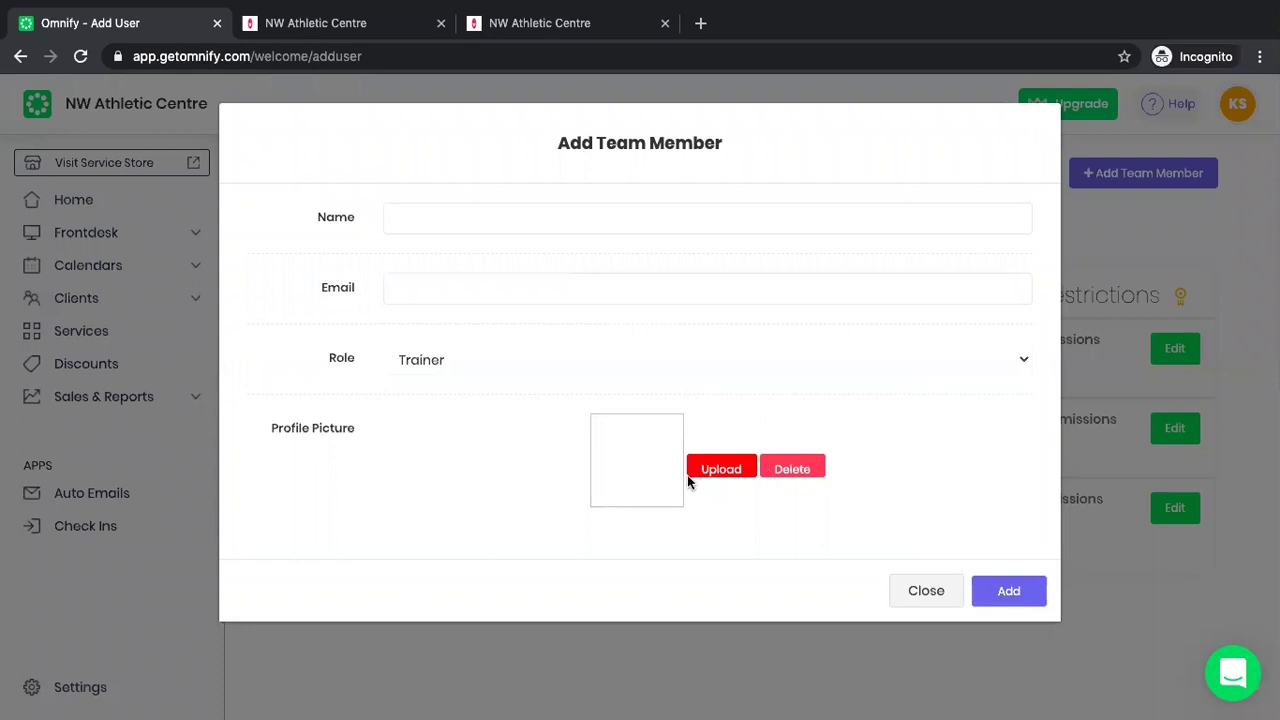
click(926, 592)
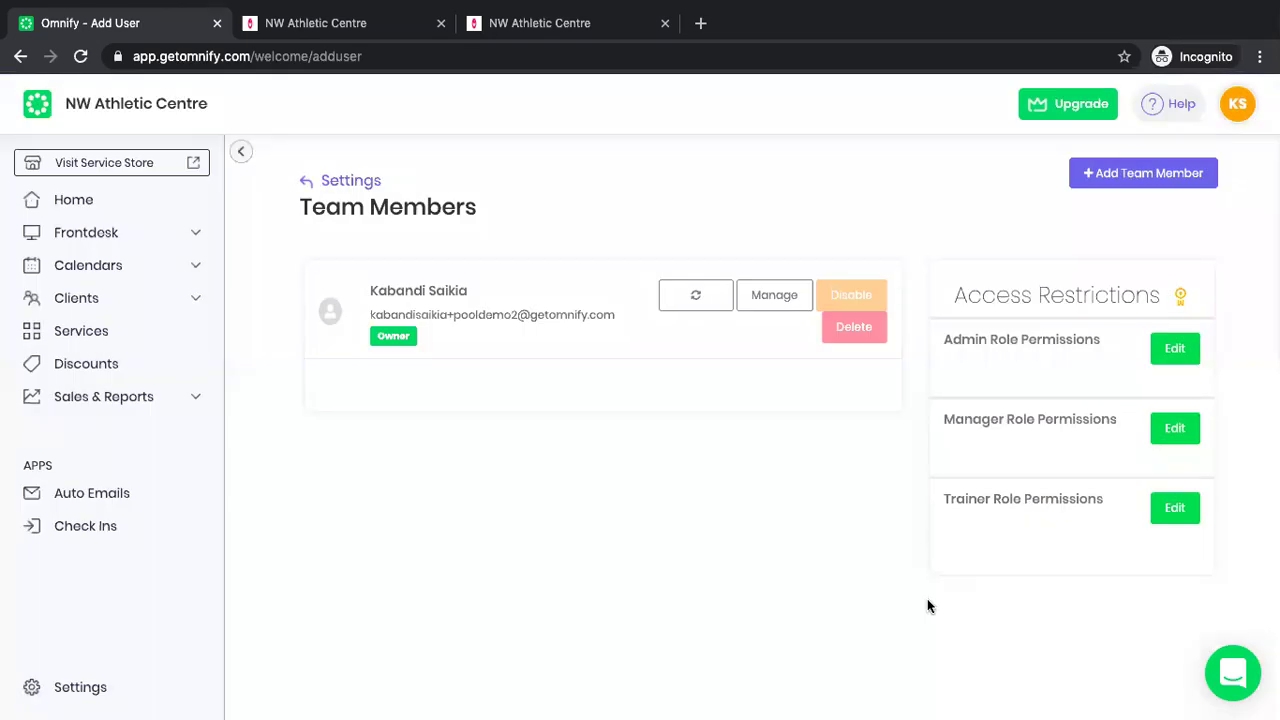
Reopen and dismiss the Add Team Member form, check the store, and open and close support chat.
click(1148, 174)
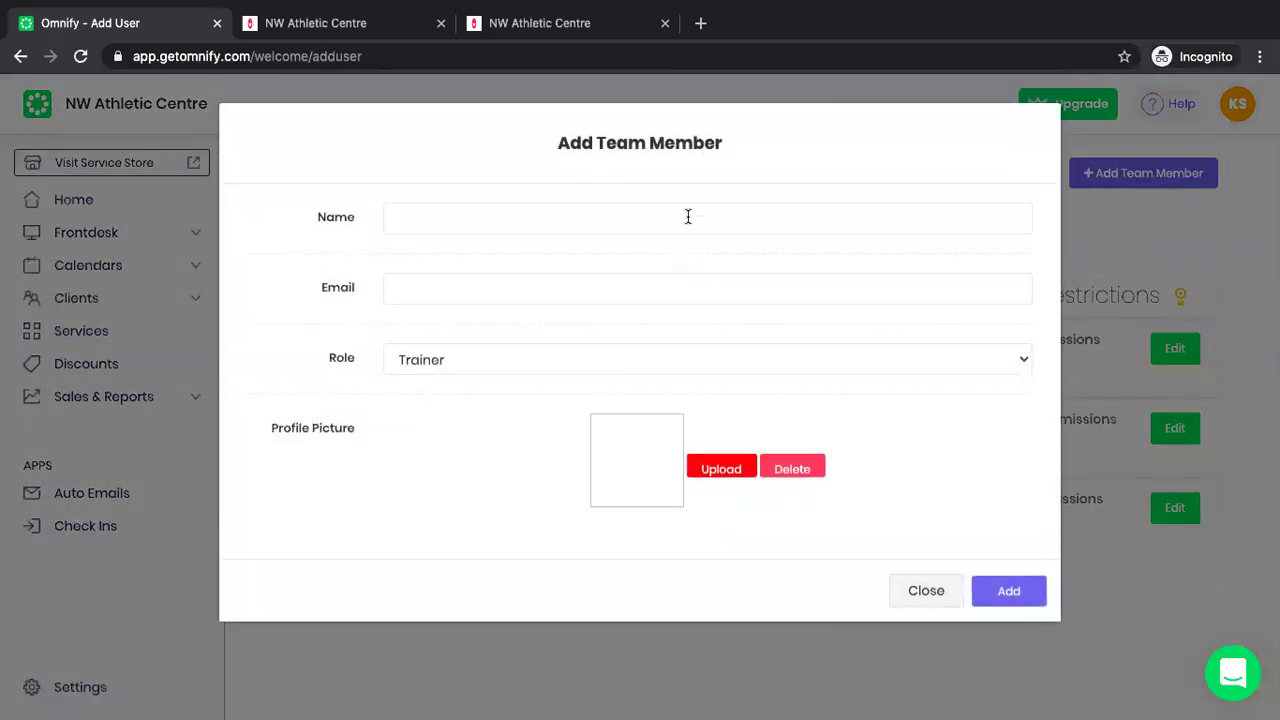
click(691, 220)
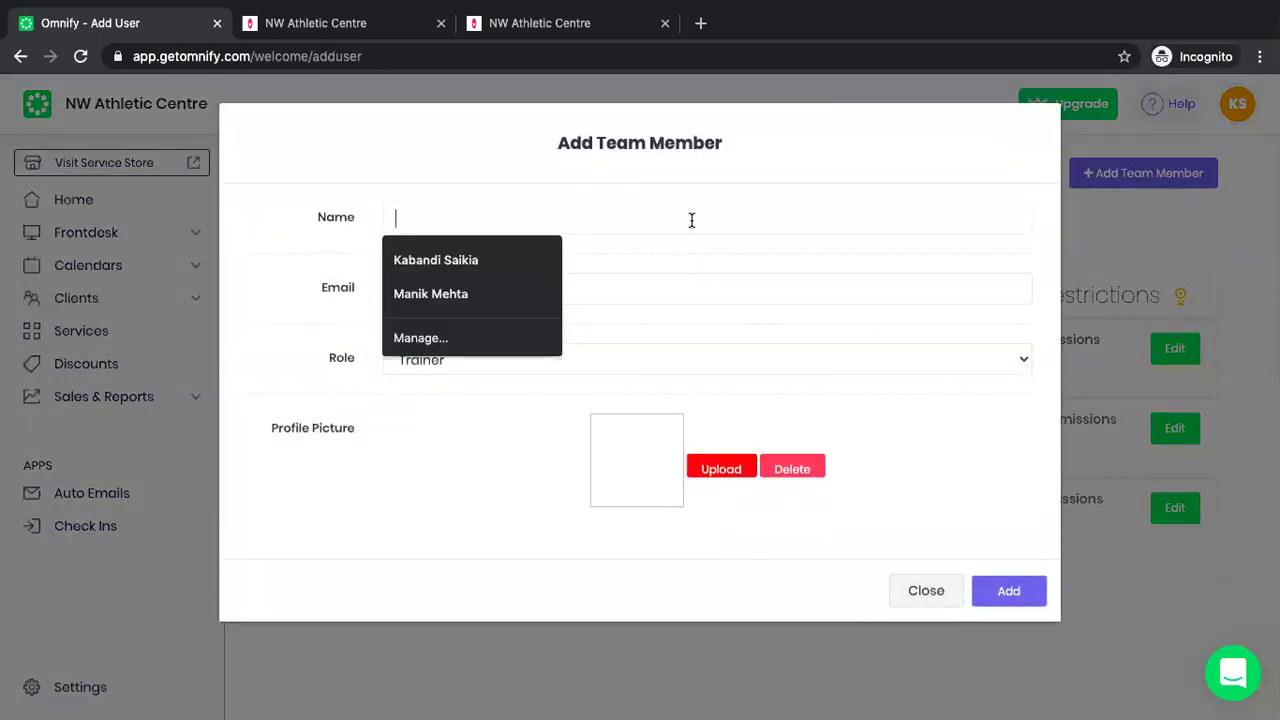
click(487, 632)
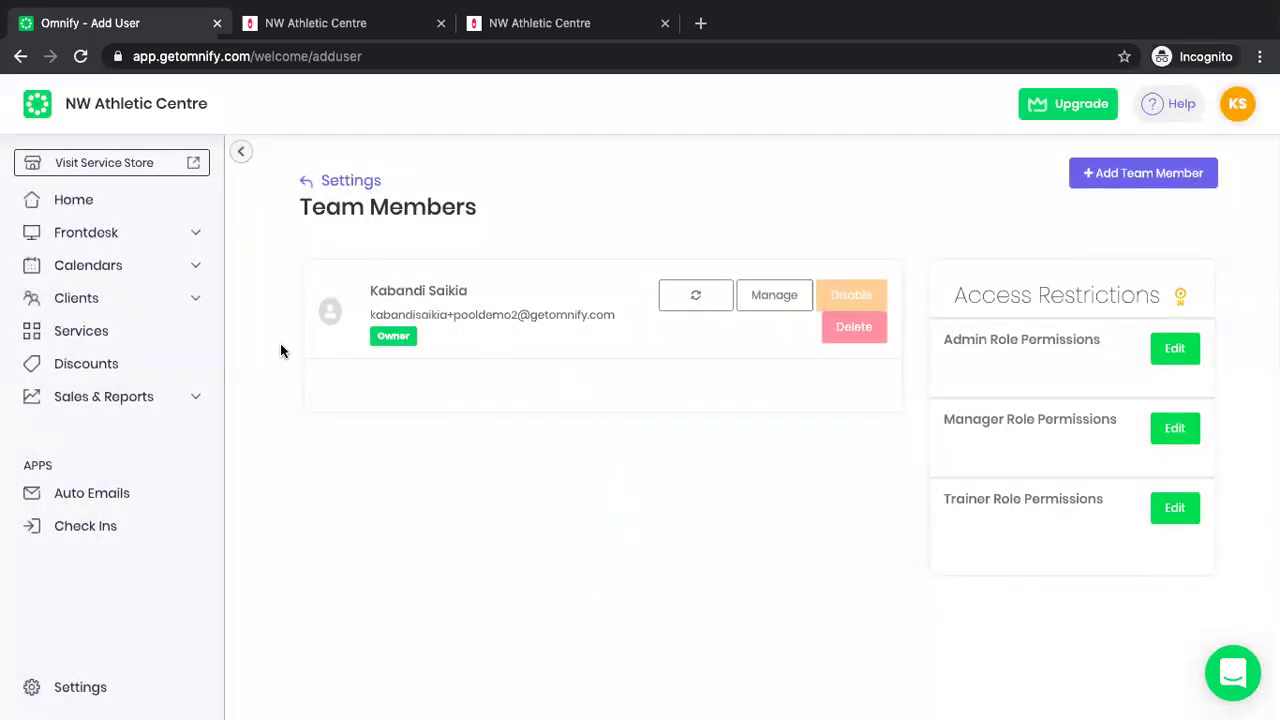
click(601, 30)
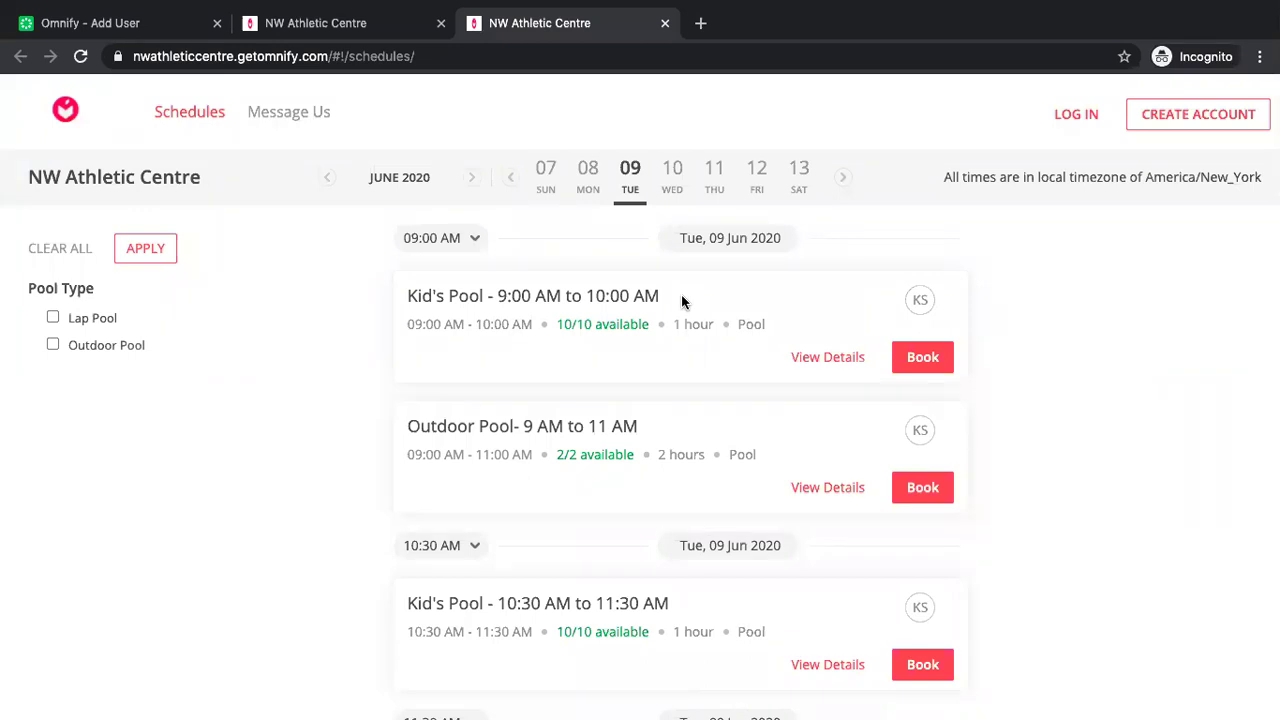
click(172, 22)
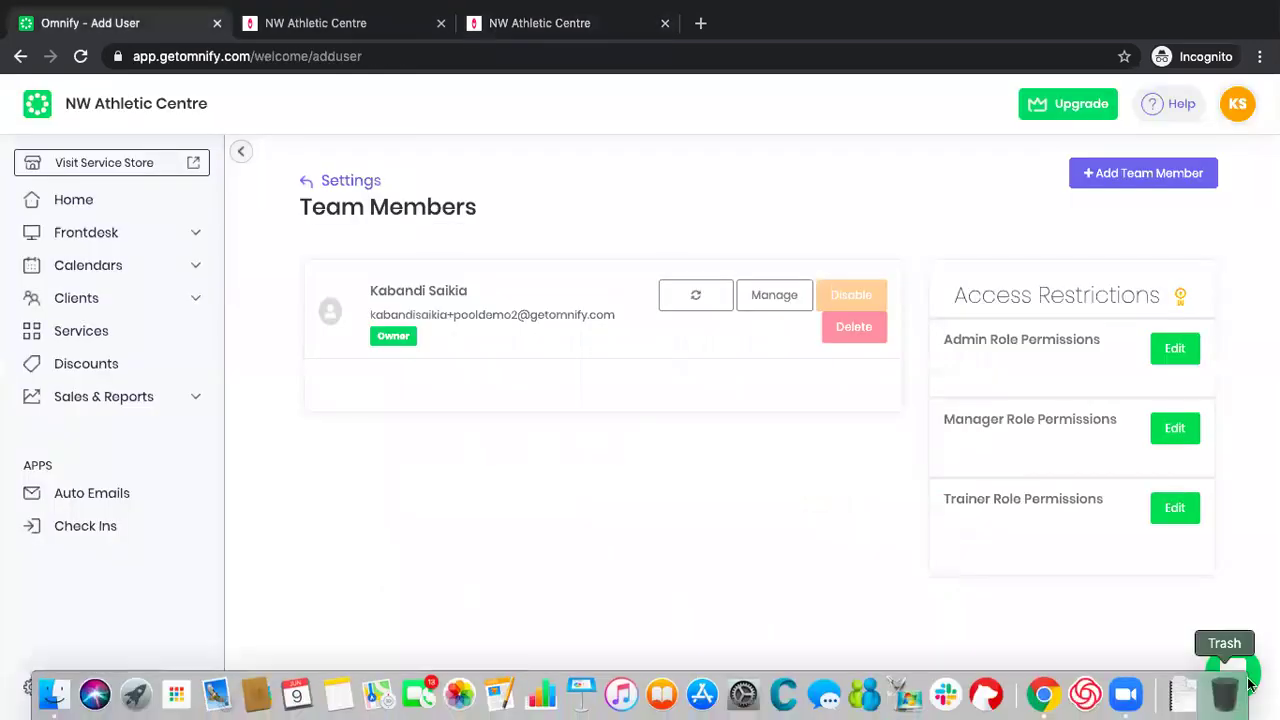
click(1234, 674)
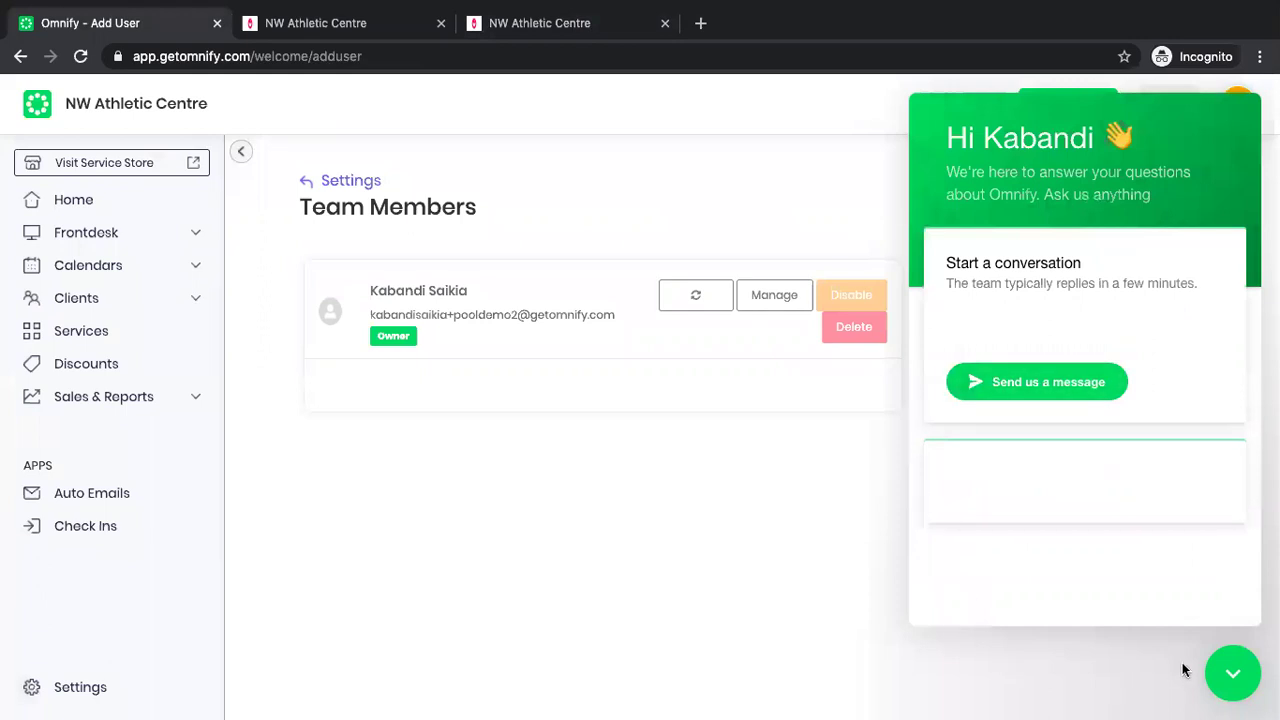
click(1233, 673)
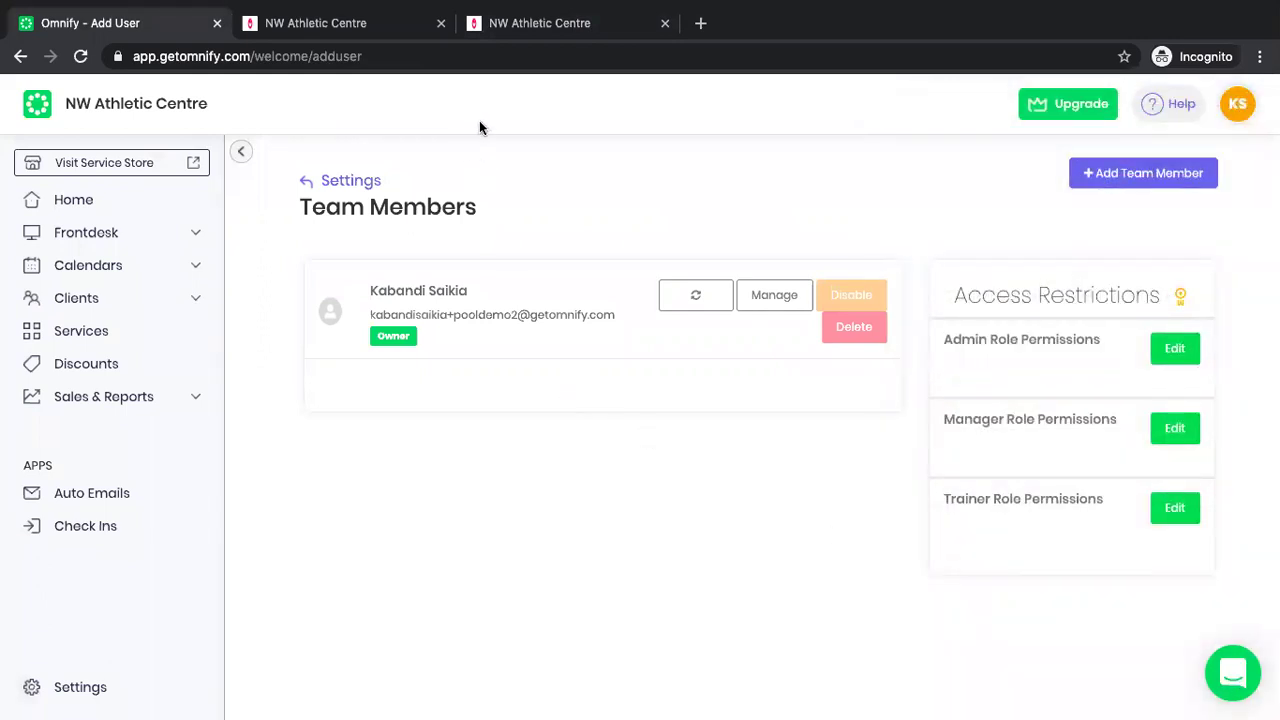
Open the client Waivers settings and save the waiver text.
click(333, 182)
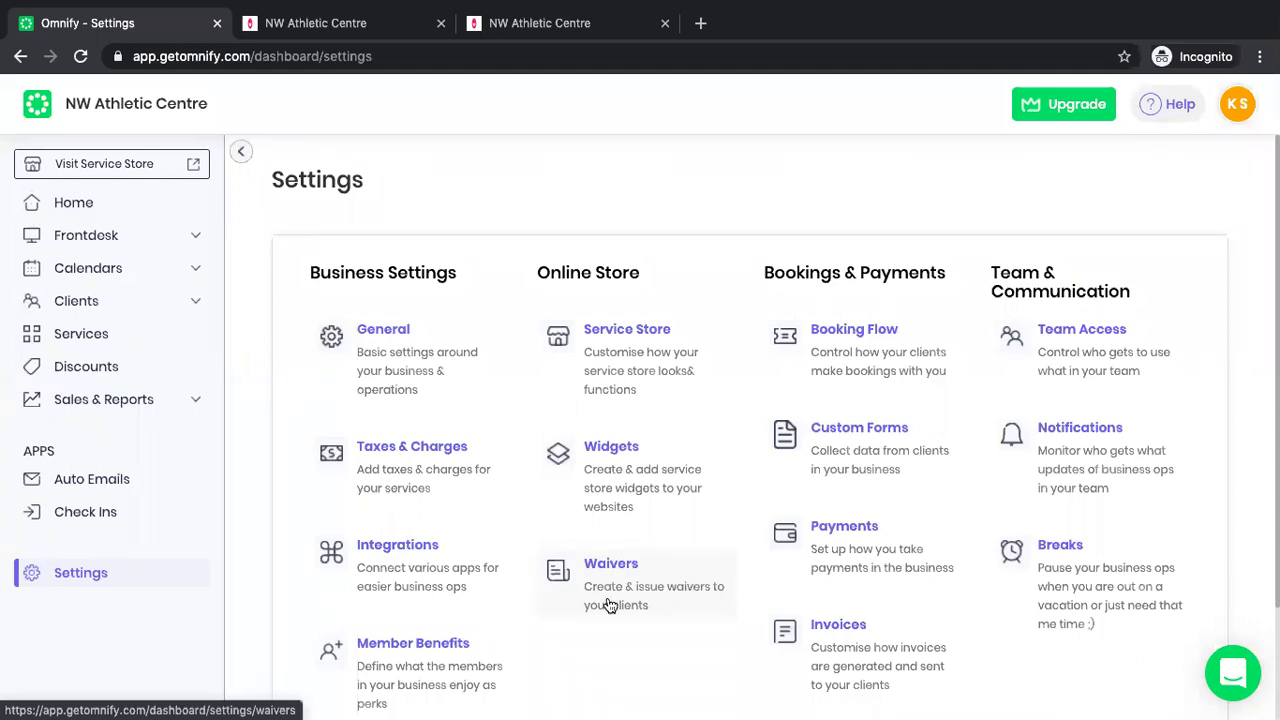
scroll(509, 569, down, 1)
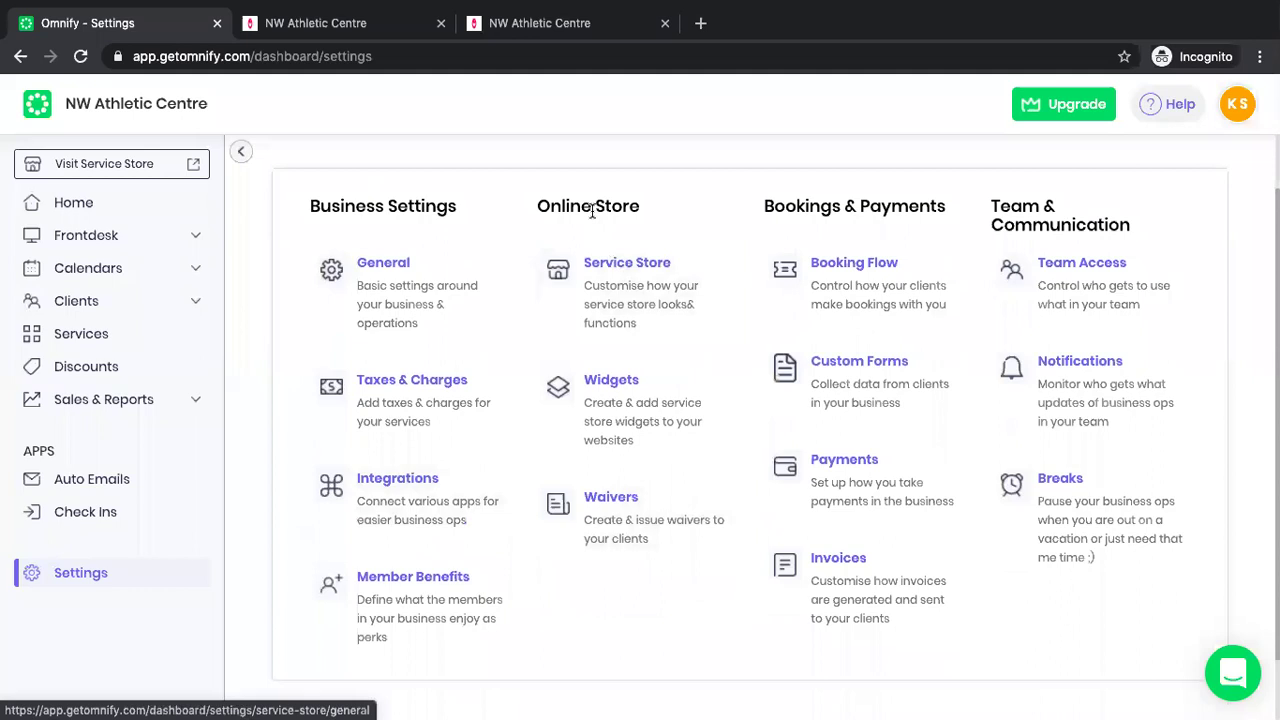
click(596, 537)
click(487, 445)
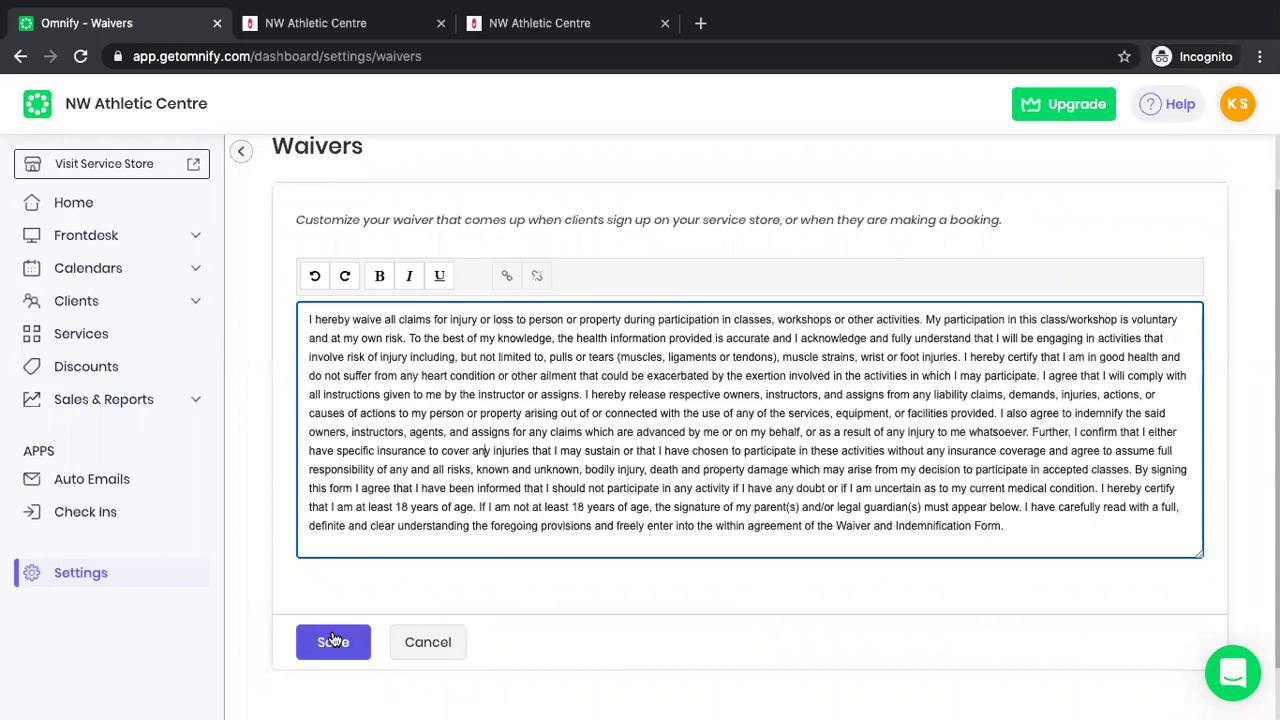
click(333, 640)
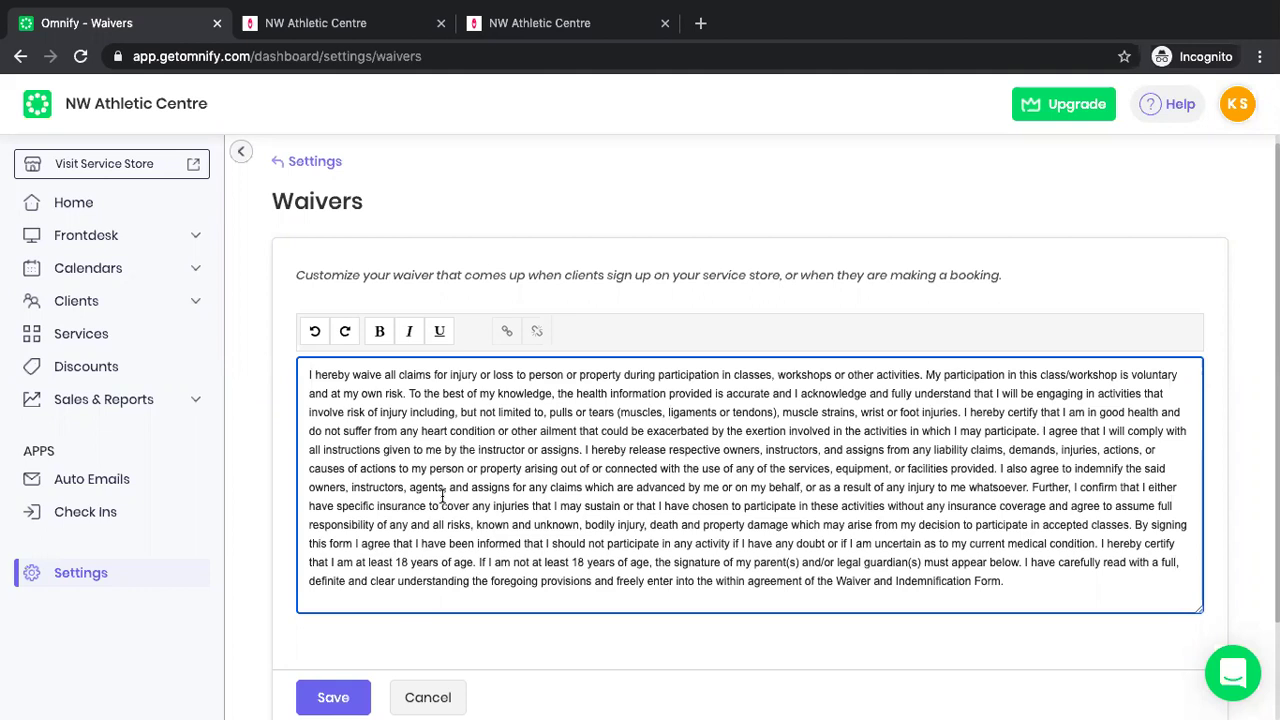
Review the saved waiver, toggle the navigation panel, and switch to the store schedule.
scroll(433, 400, down, 2)
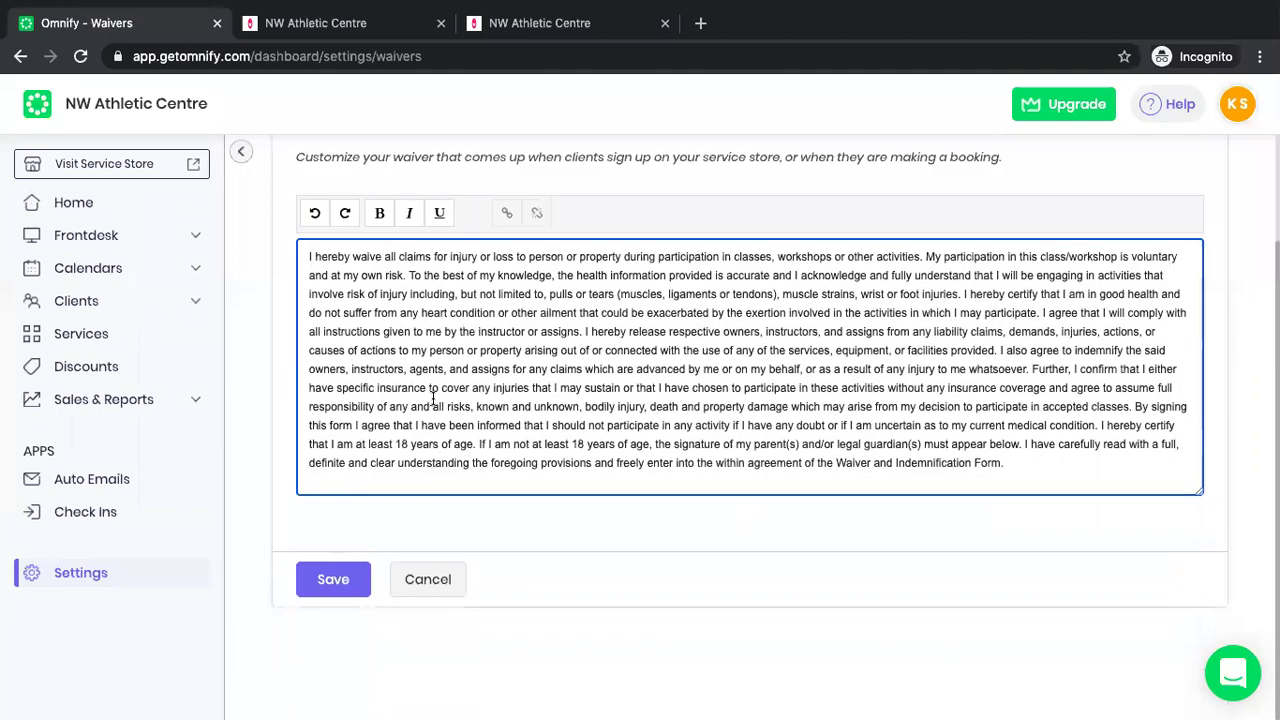
double_click(510, 277)
scroll(493, 322, up, 1)
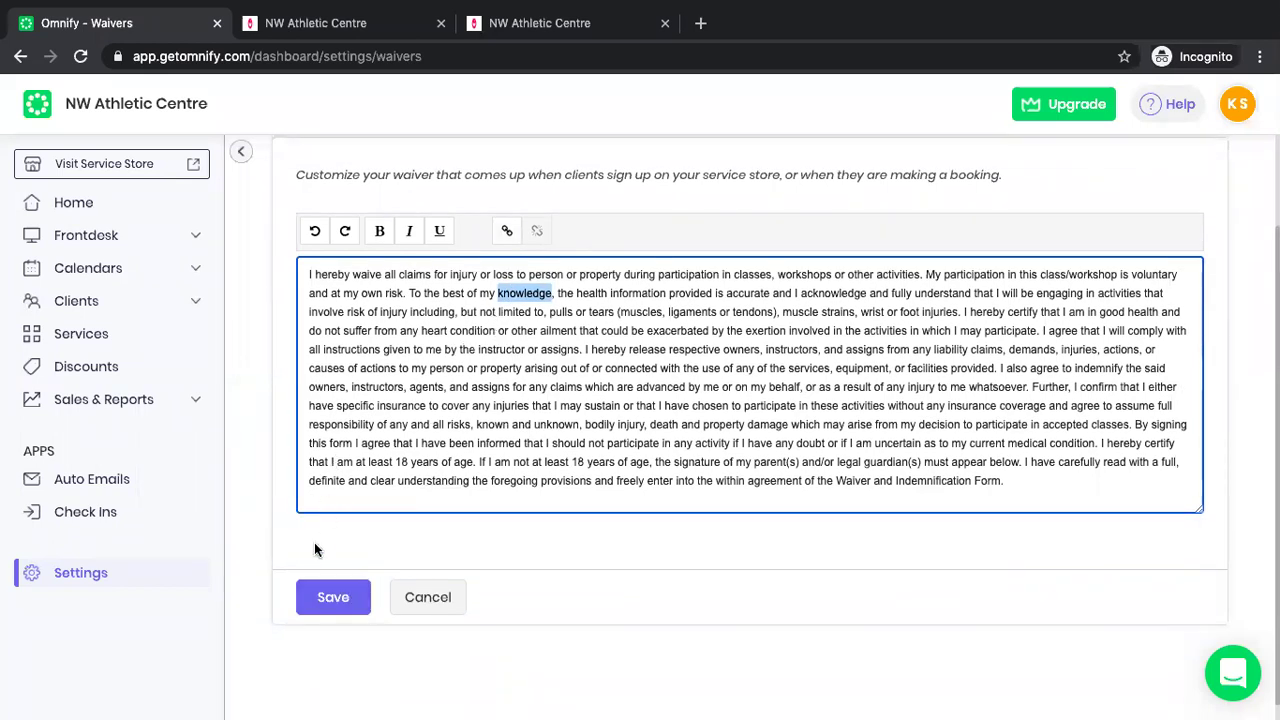
click(239, 149)
click(77, 152)
click(371, 16)
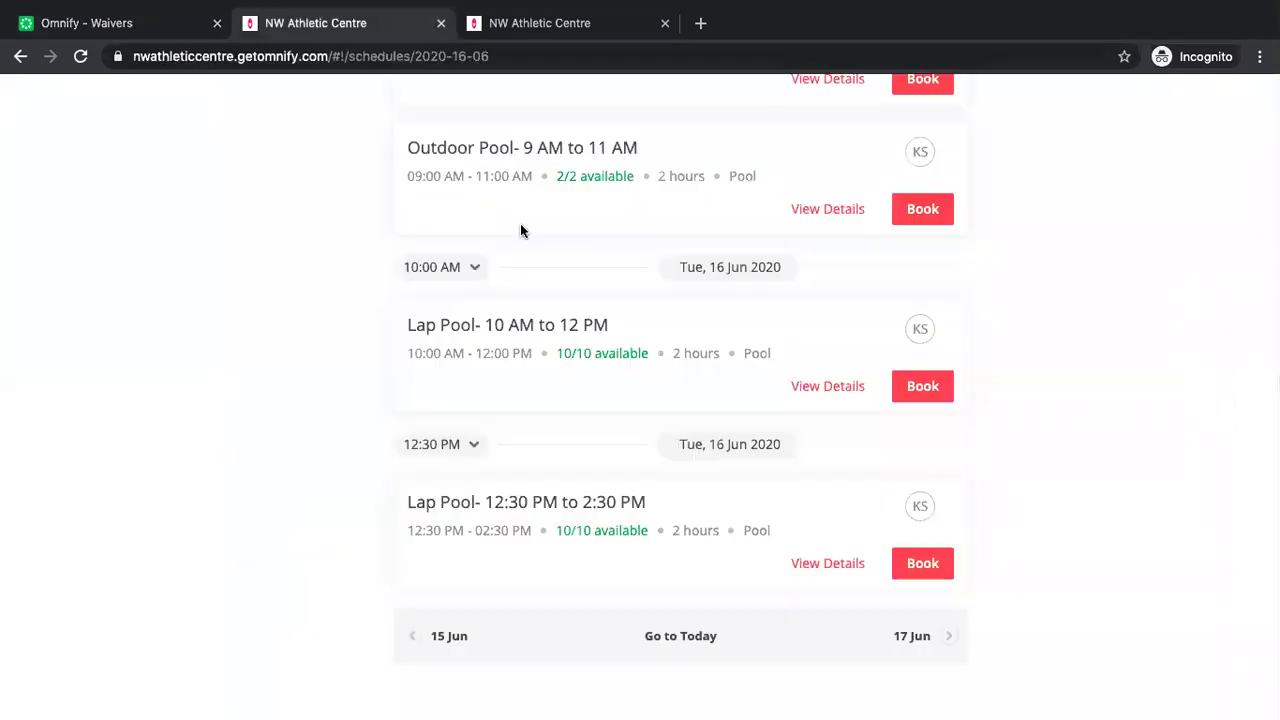
Book the 10 AM Lap Pool class for 16 Jun 2020 and submit the booking email address.
click(937, 401)
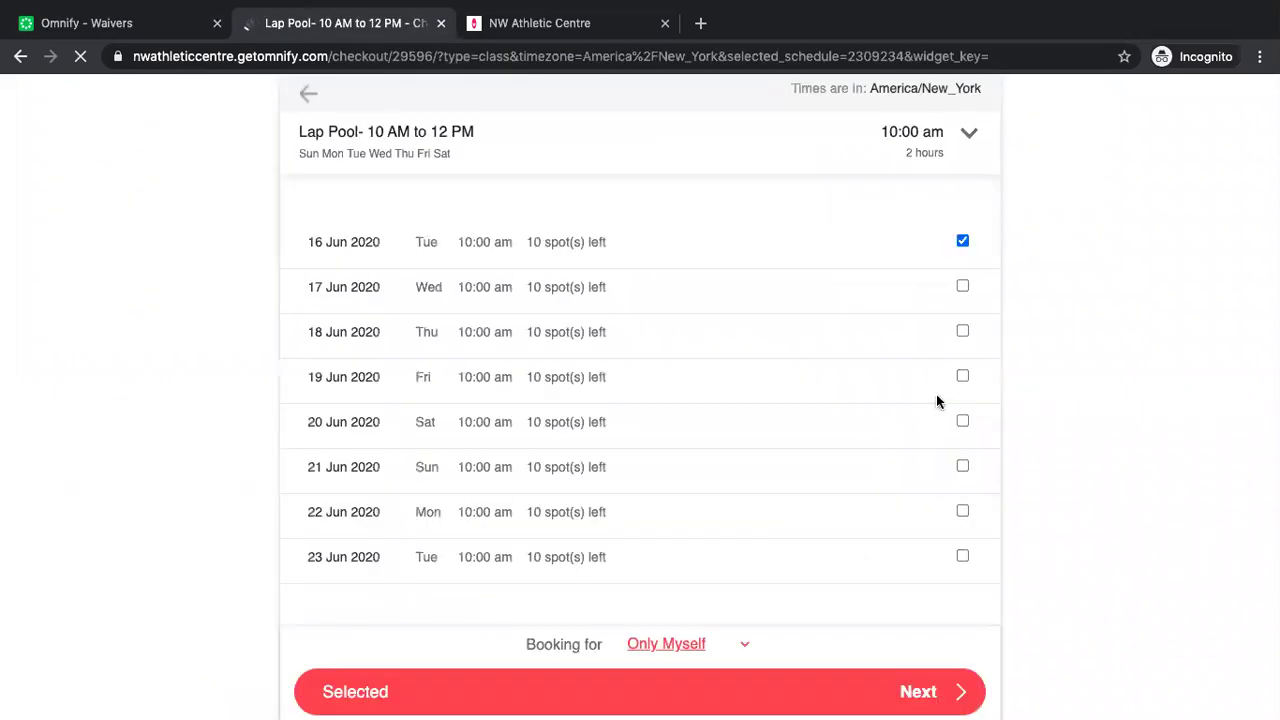
click(913, 697)
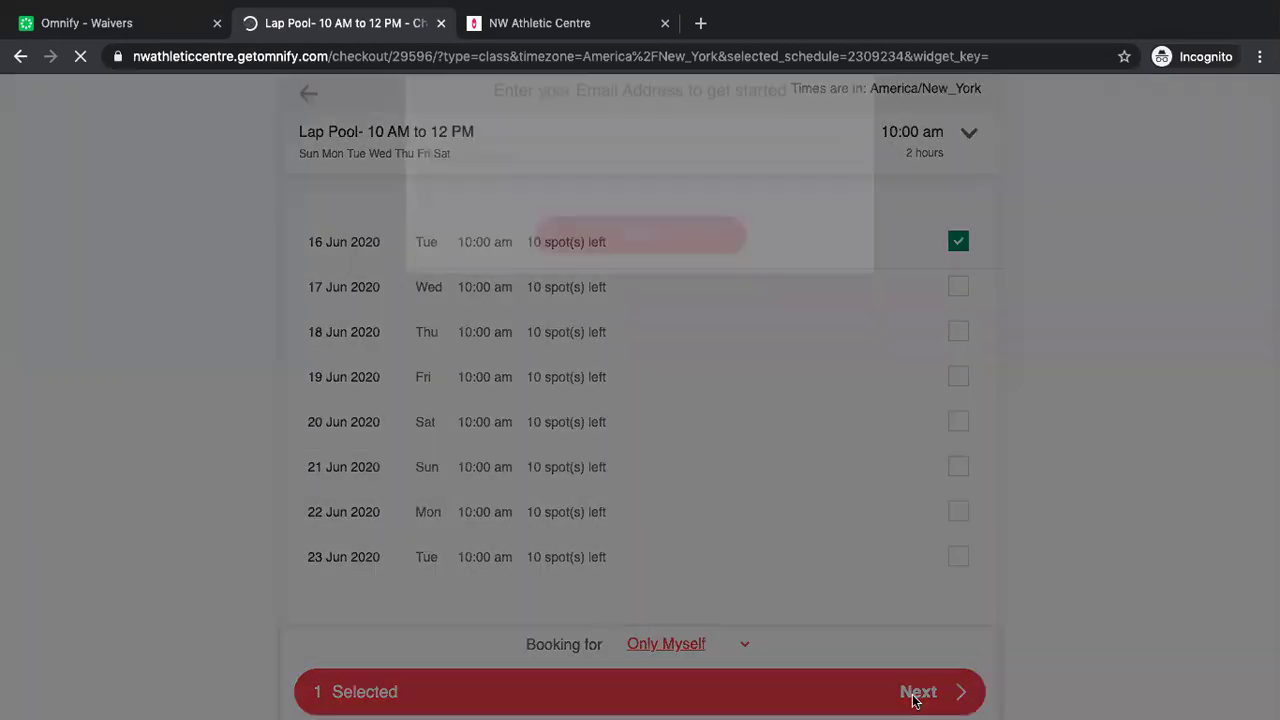
click(657, 198)
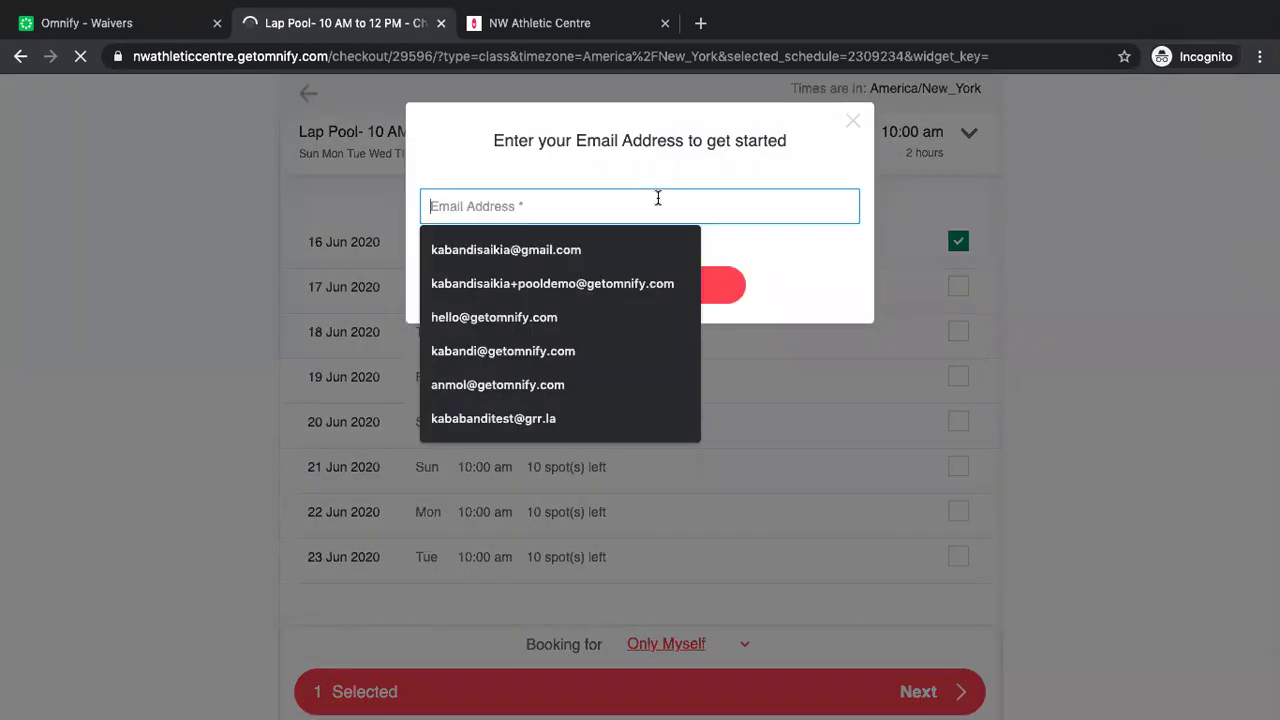
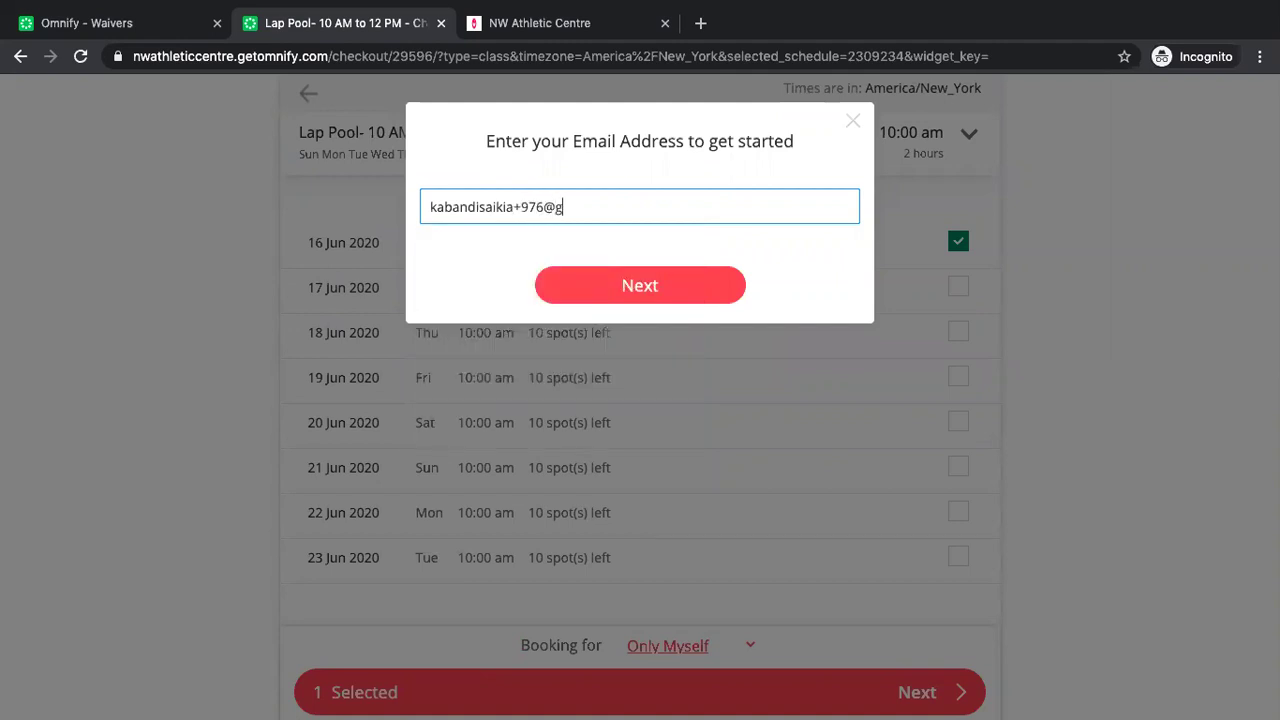
click(652, 287)
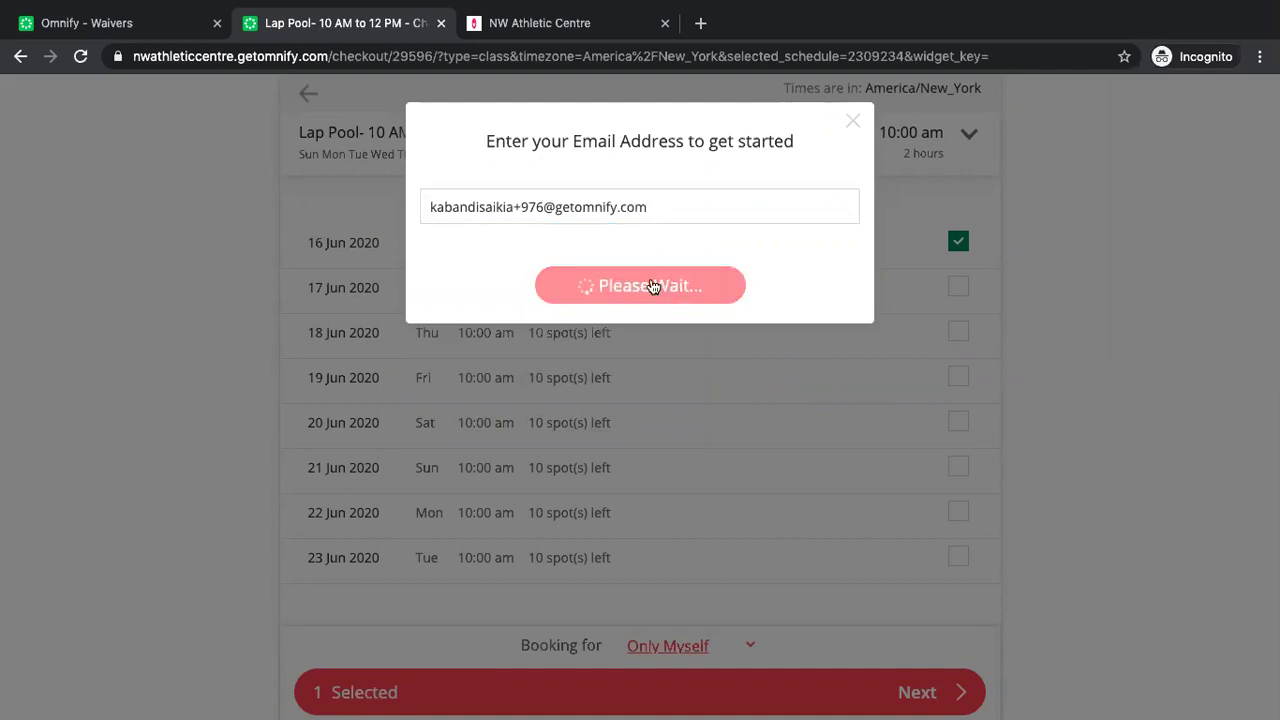
Autofill the new account's name and phone, enter a password, and sign up.
click(647, 208)
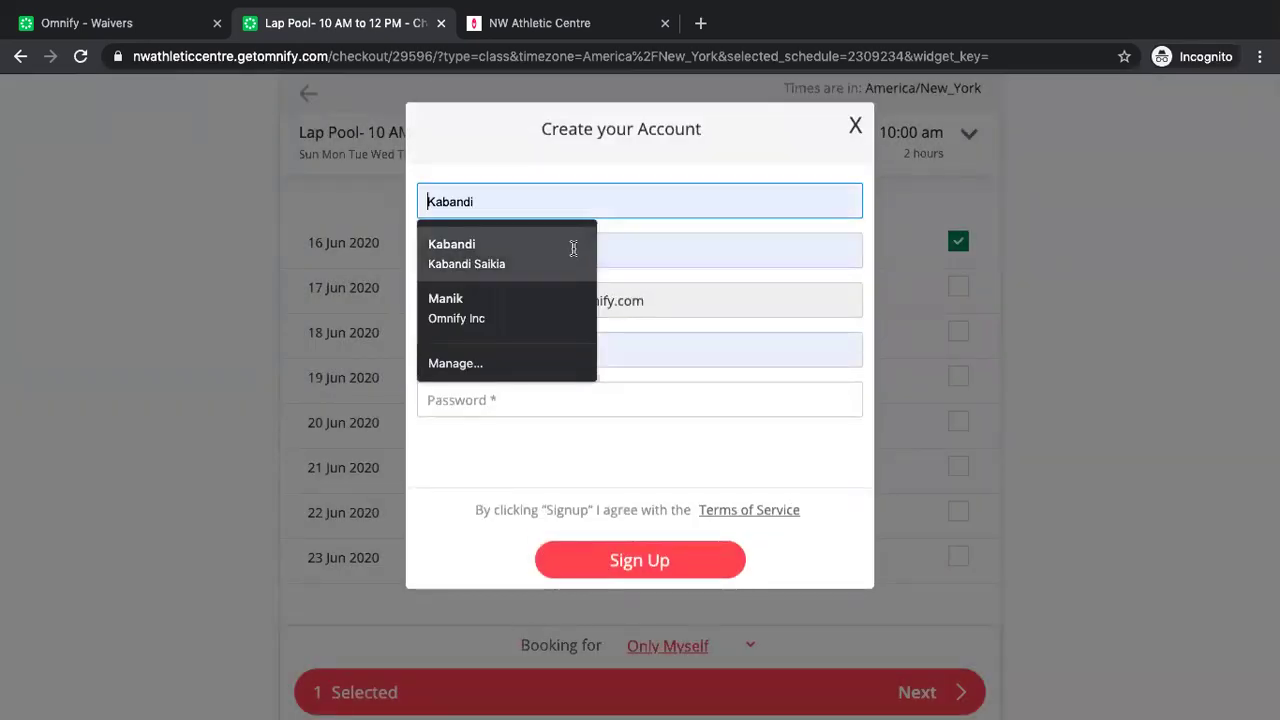
click(575, 250)
click(527, 405)
text(********)
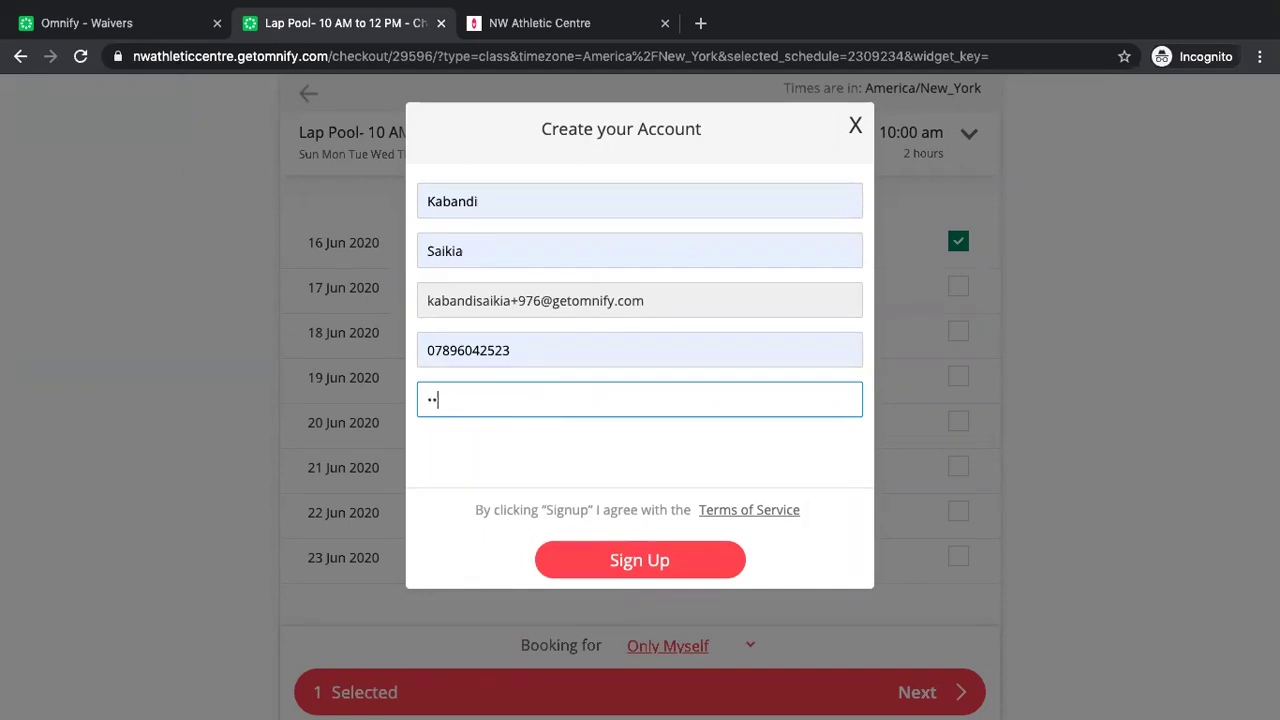
text(***)
click(625, 578)
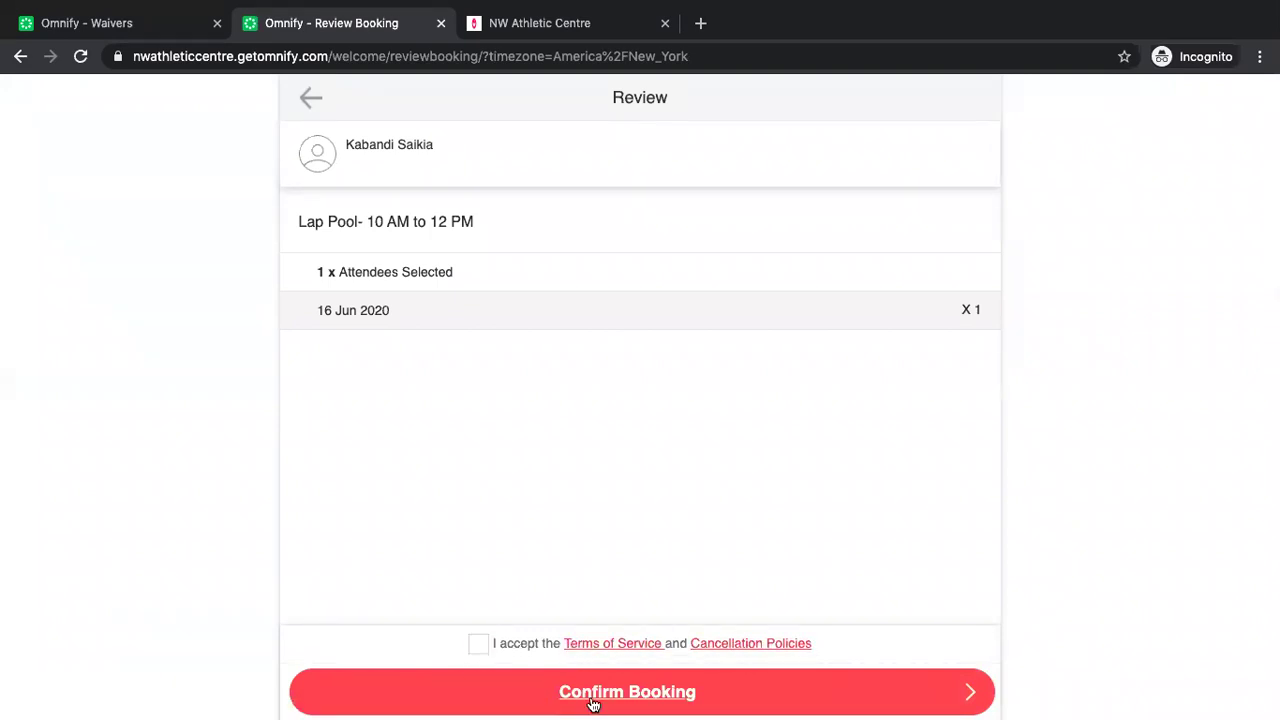
click(152, 27)
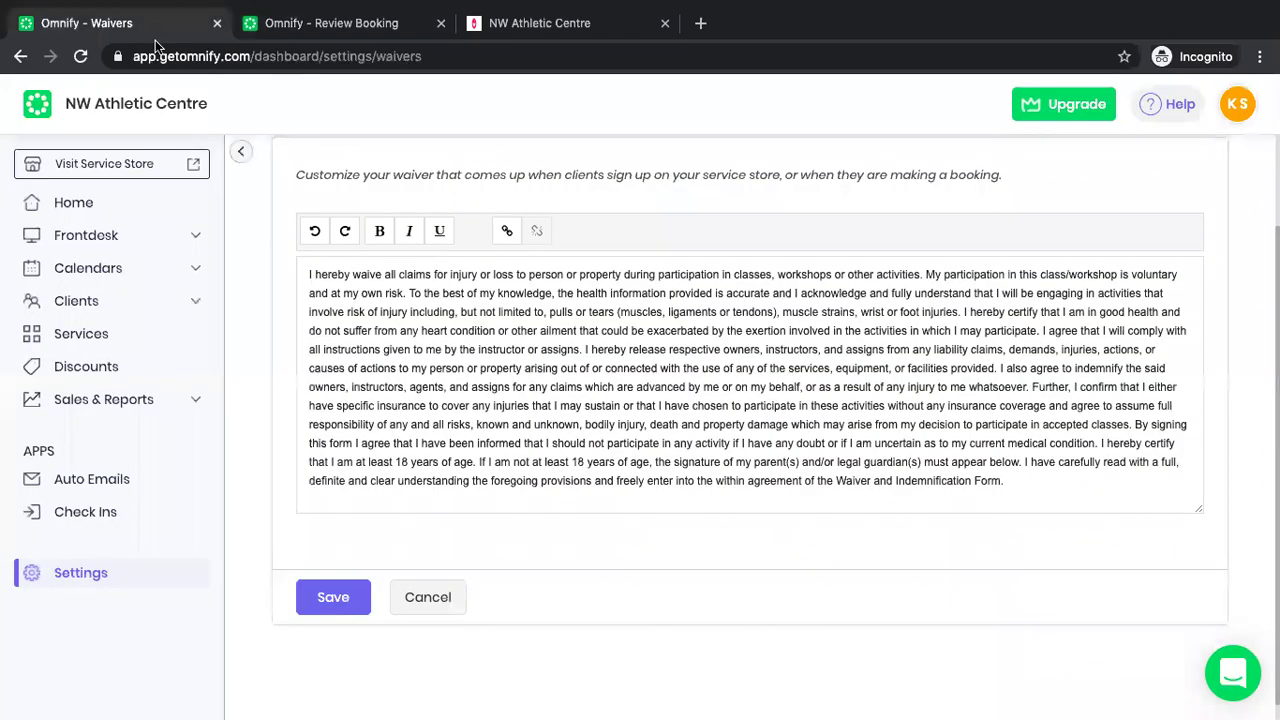
Collapse and re-expand the sidebar, go back to Settings, and open Service Store settings.
click(240, 154)
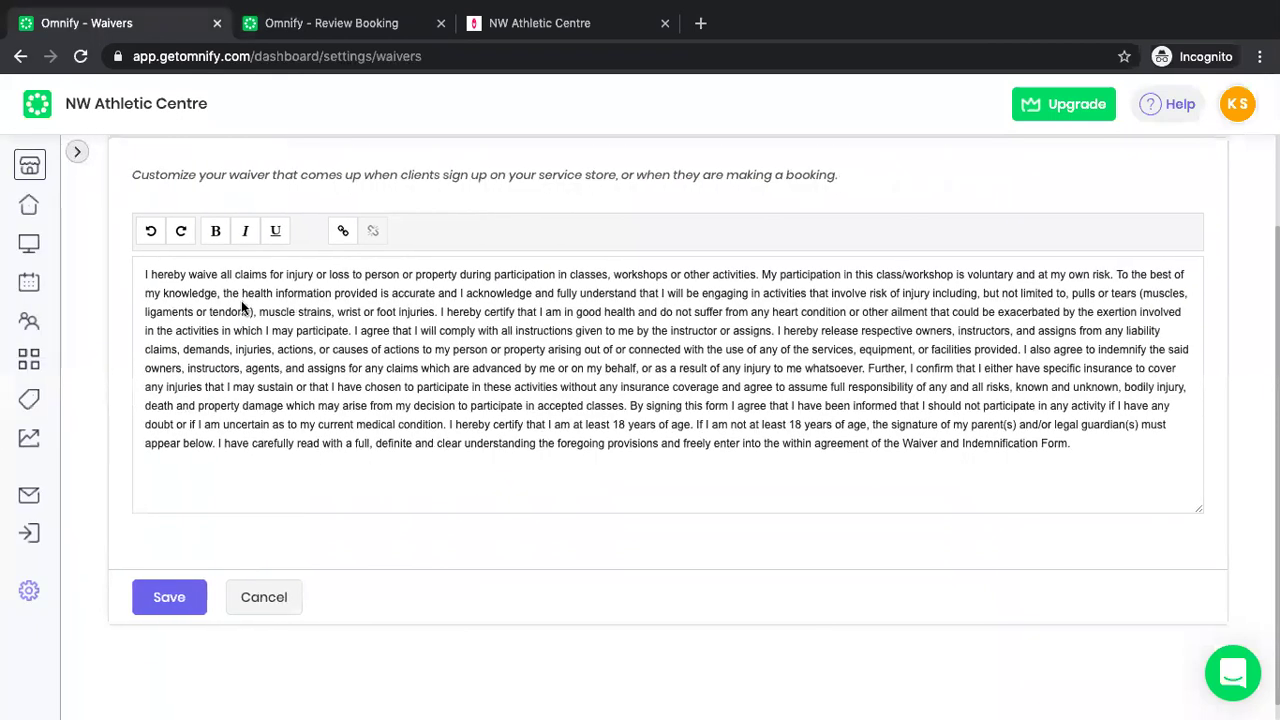
click(77, 154)
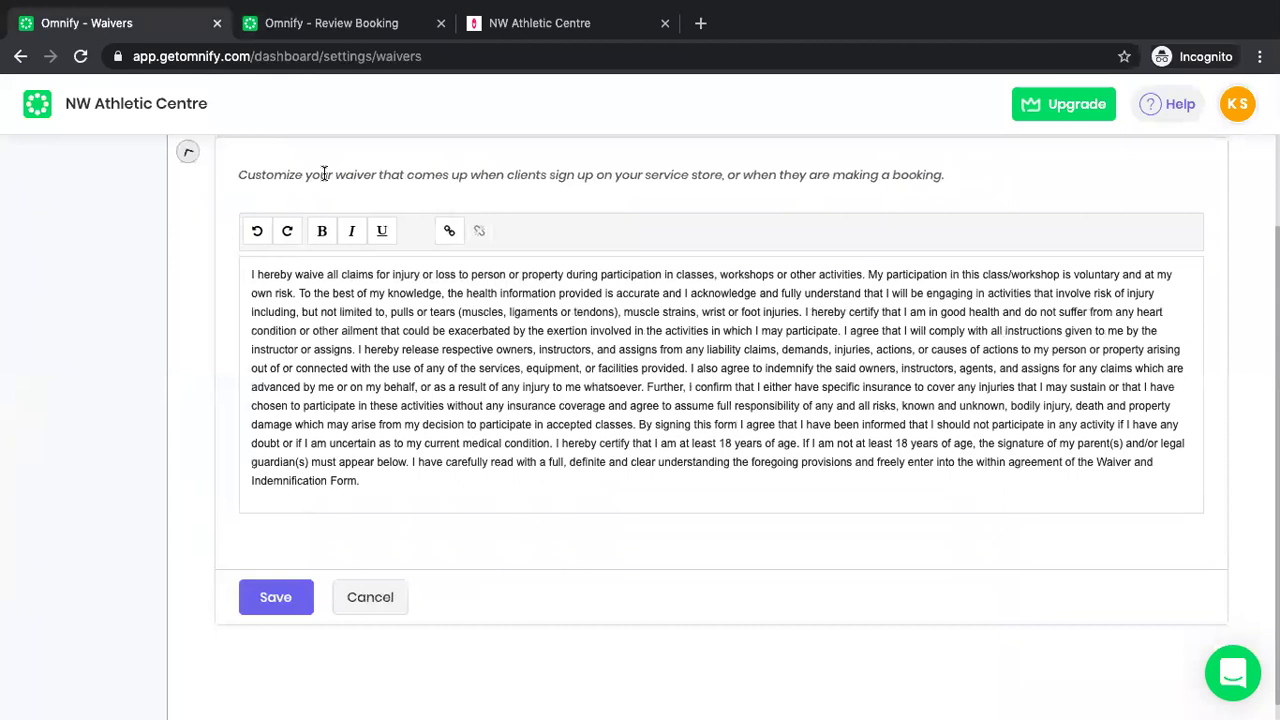
key(alt+Left)
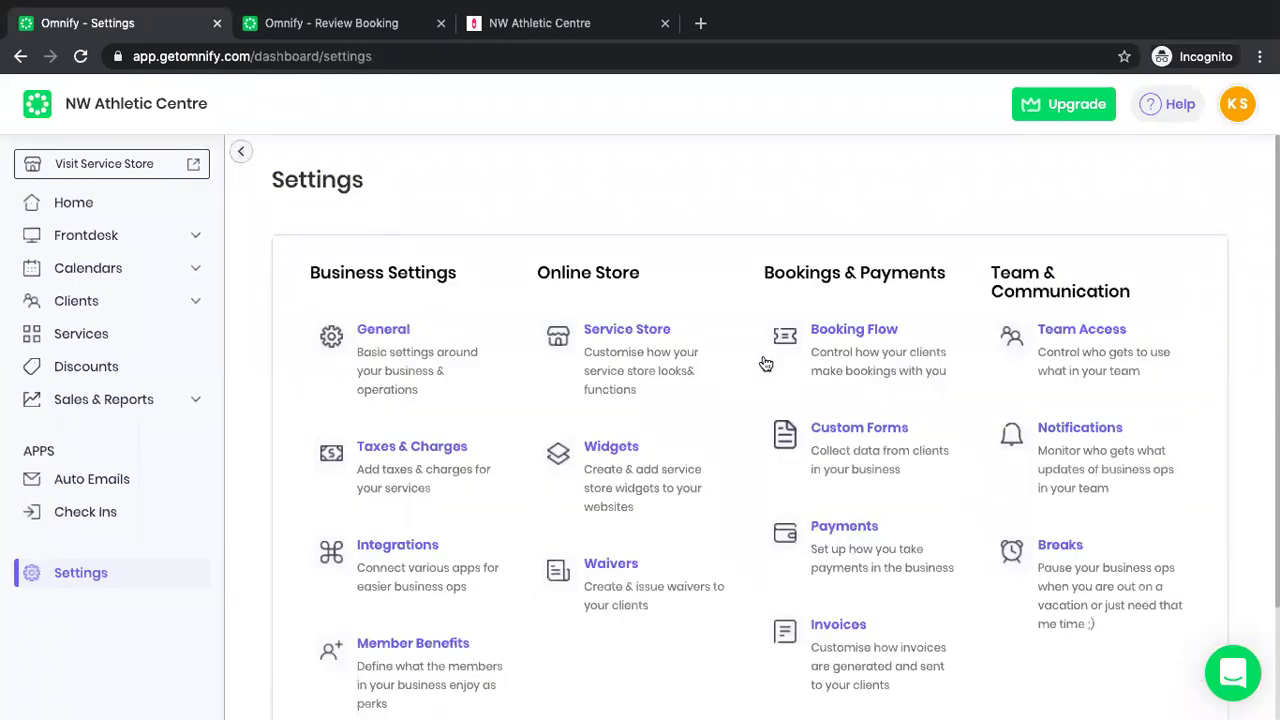
click(652, 374)
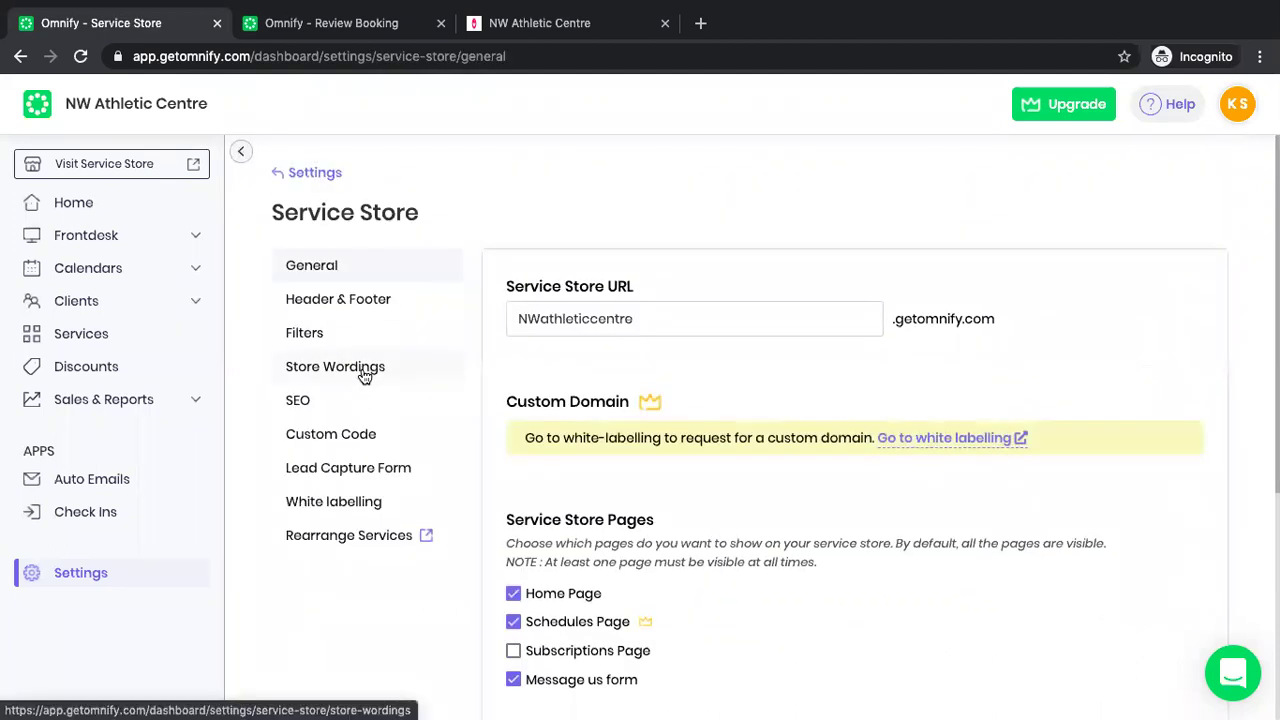
In Store Wordings, inspect the Review booking Terms of Service and Cancellation Policies fields.
click(365, 376)
scroll(687, 495, down, 9)
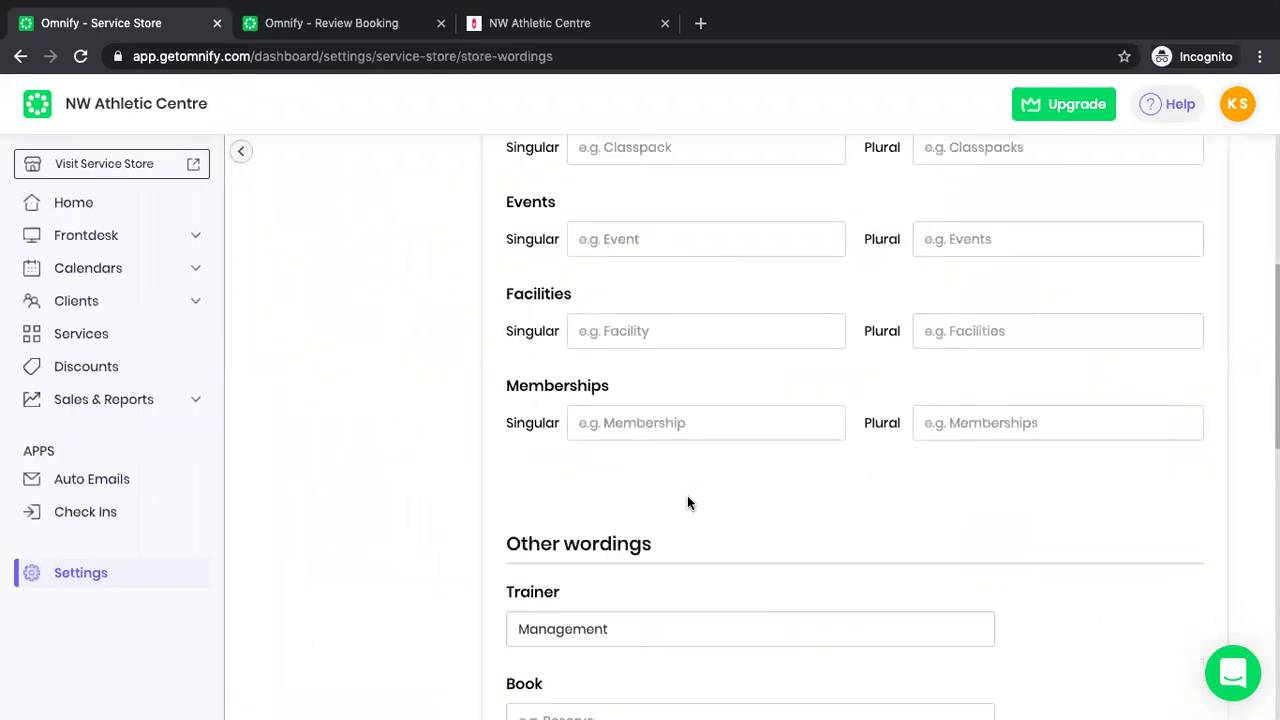
scroll(687, 496, down, 3)
click(616, 503)
click(603, 580)
click(612, 495)
click(613, 590)
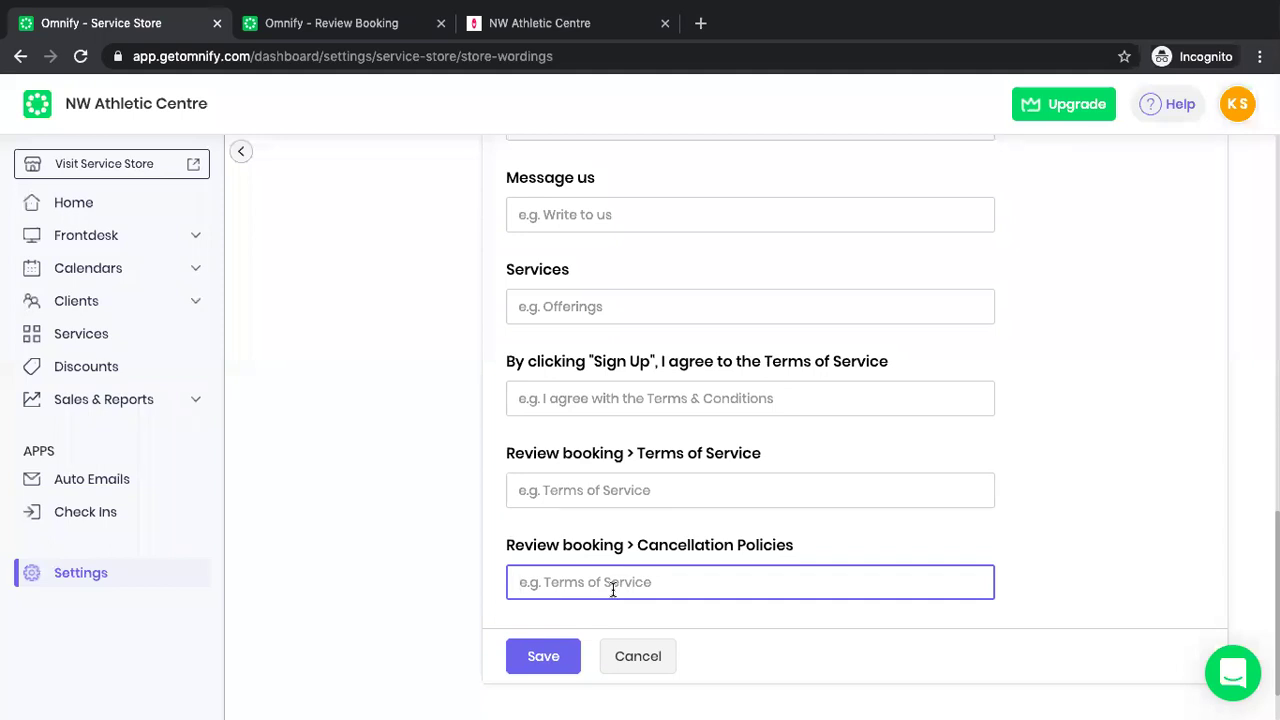
Move the store tab from booking review back to the Lap Pool date list.
click(345, 22)
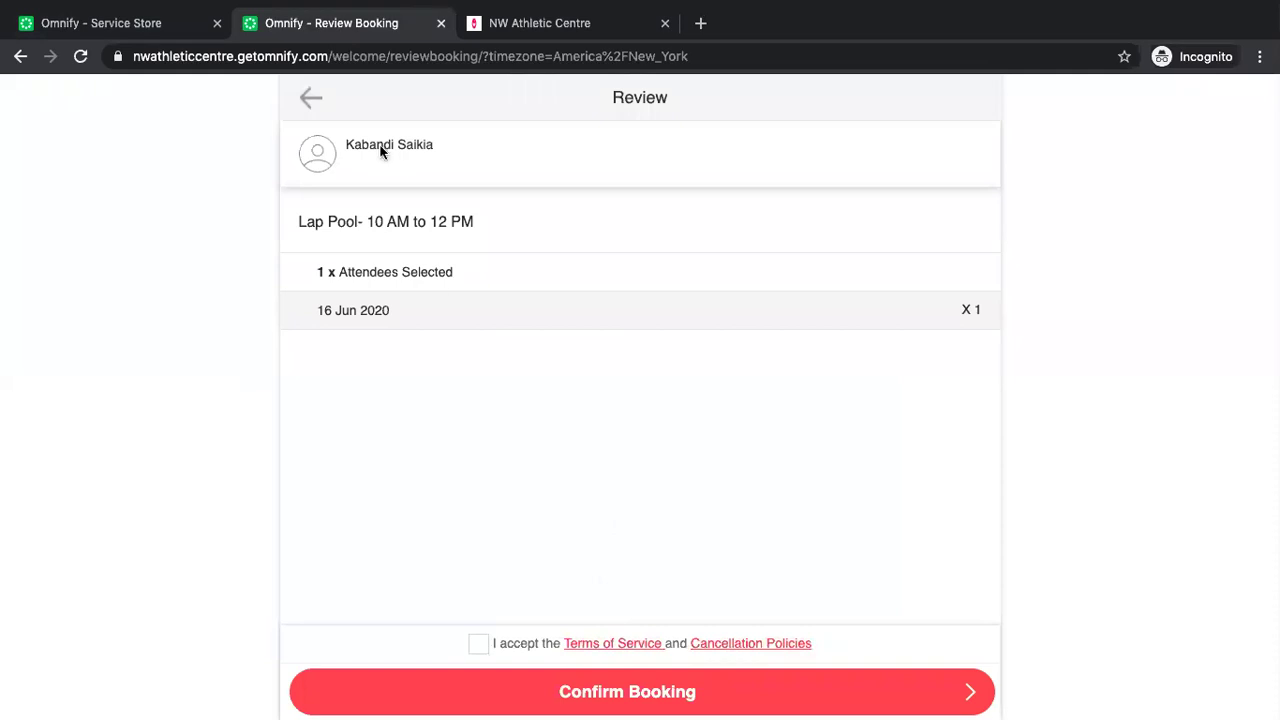
click(309, 100)
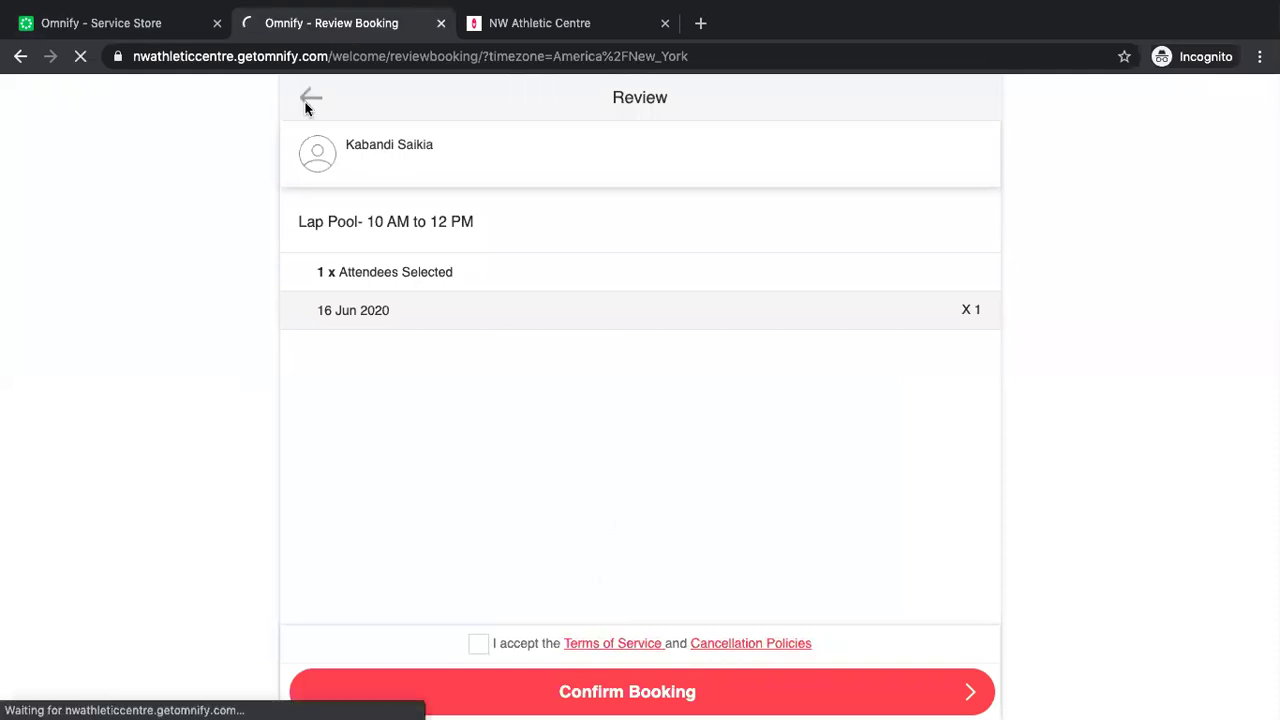
click(153, 31)
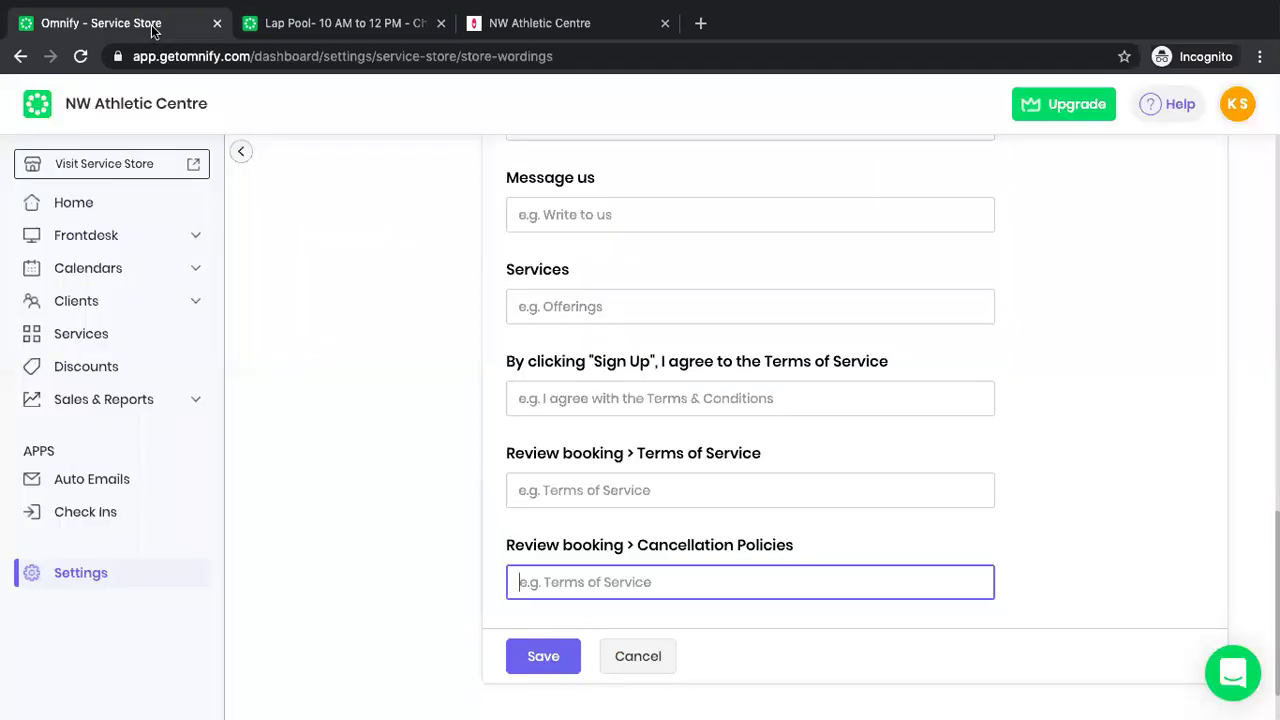
scroll(438, 352, up, 7)
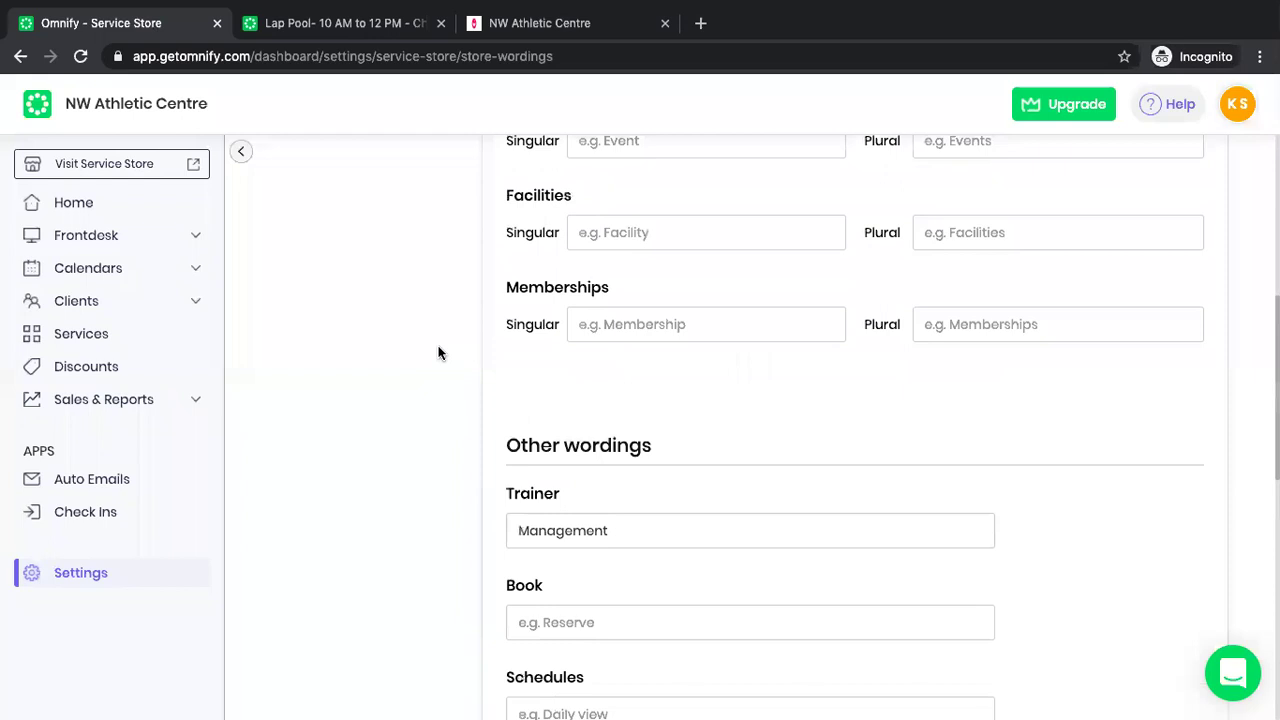
scroll(438, 352, down, 8)
scroll(438, 352, up, 6)
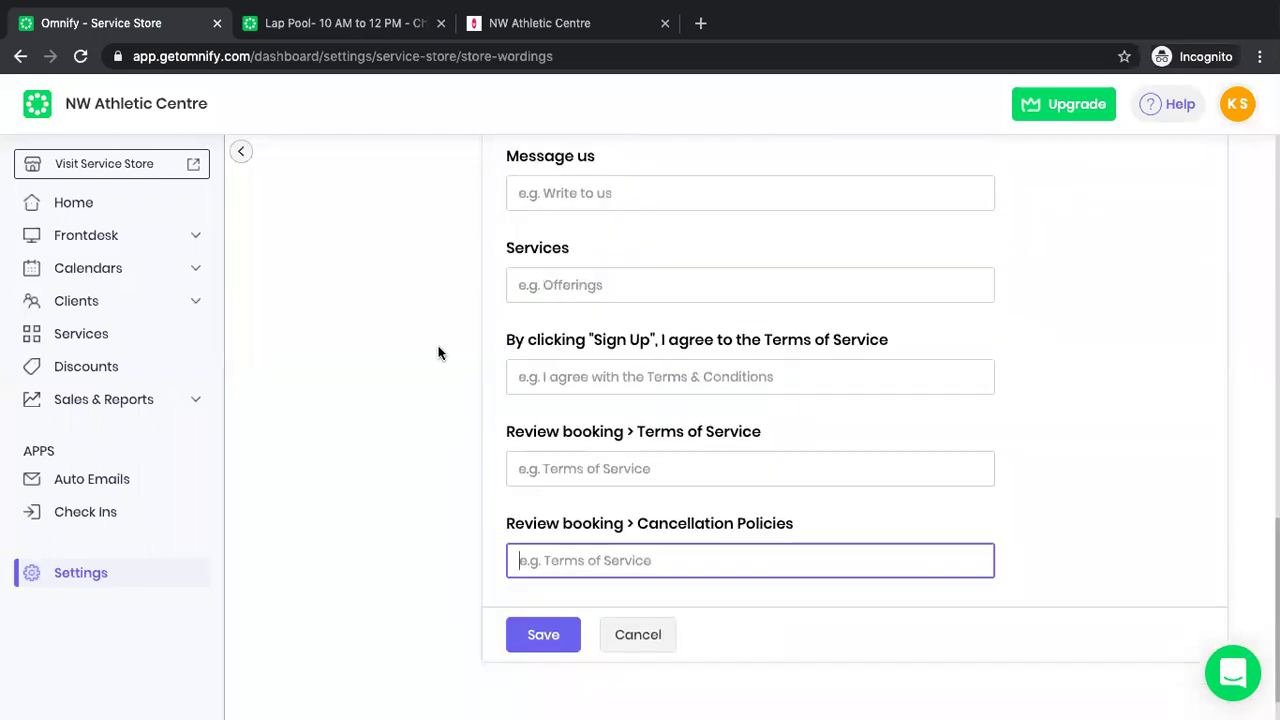
Toggle the sidebar and return to Service Store settings via the main Settings page.
click(243, 153)
click(77, 153)
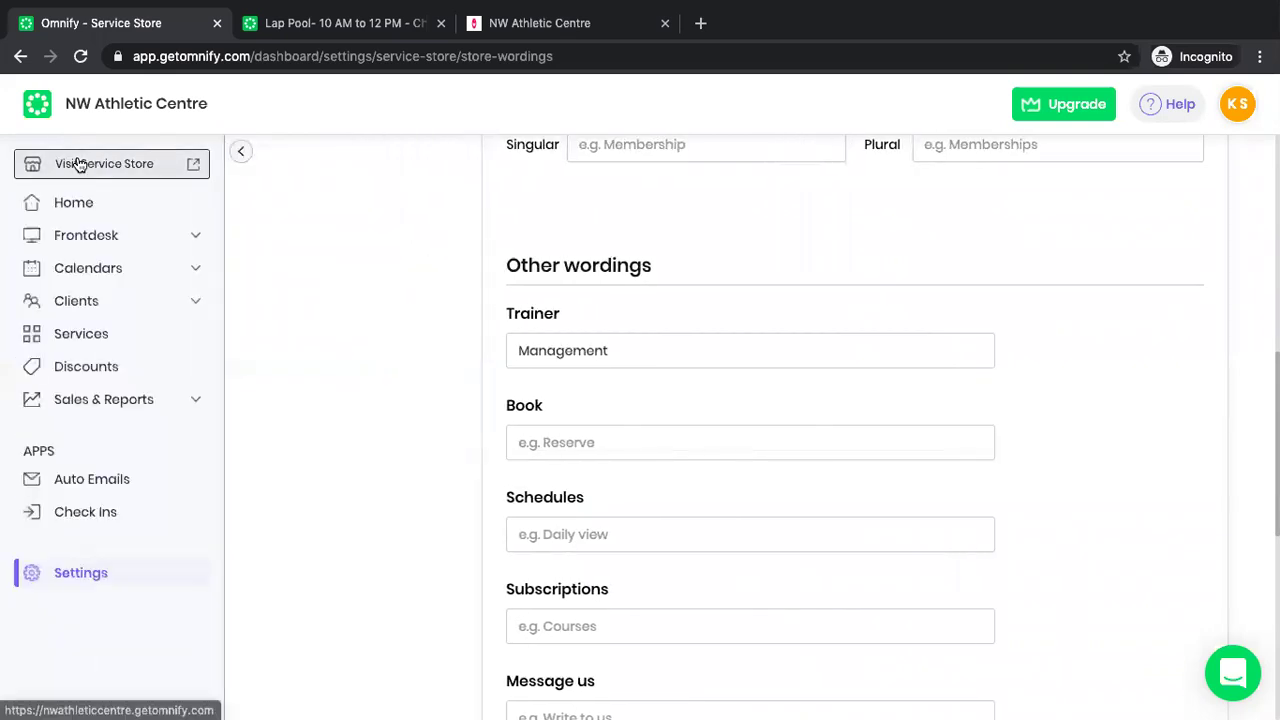
click(110, 578)
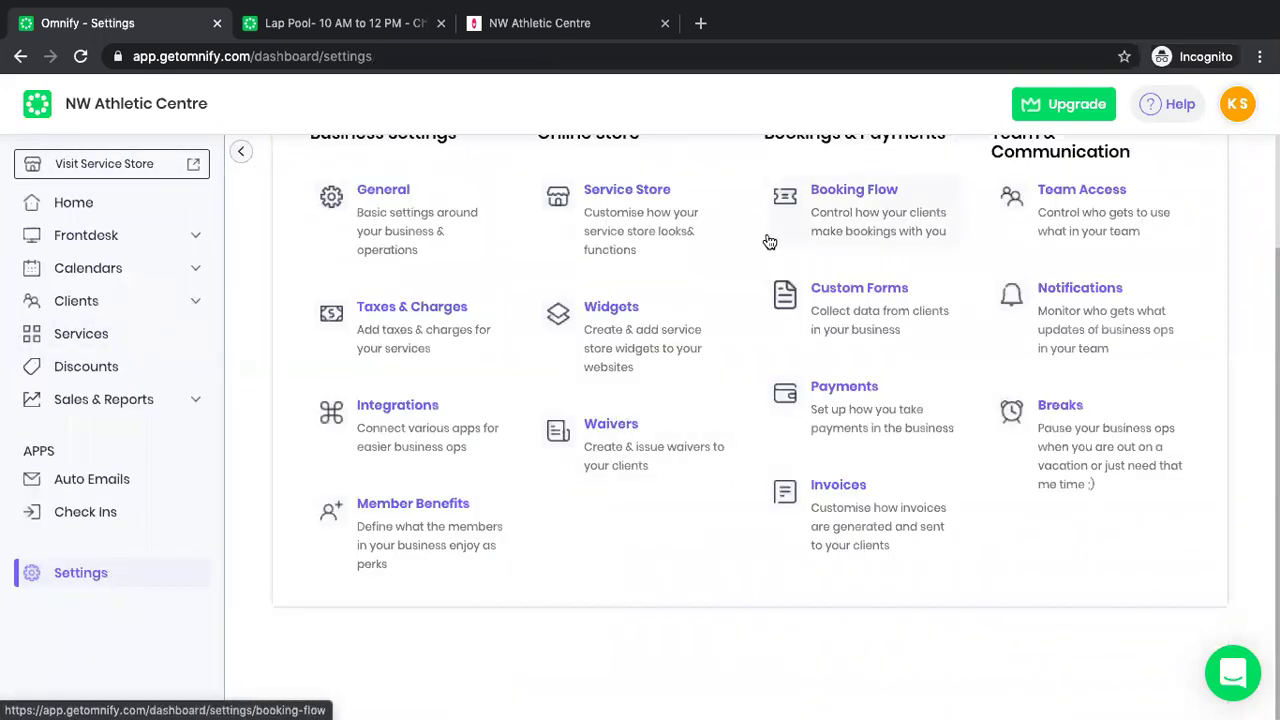
click(597, 230)
scroll(338, 378, up, 5)
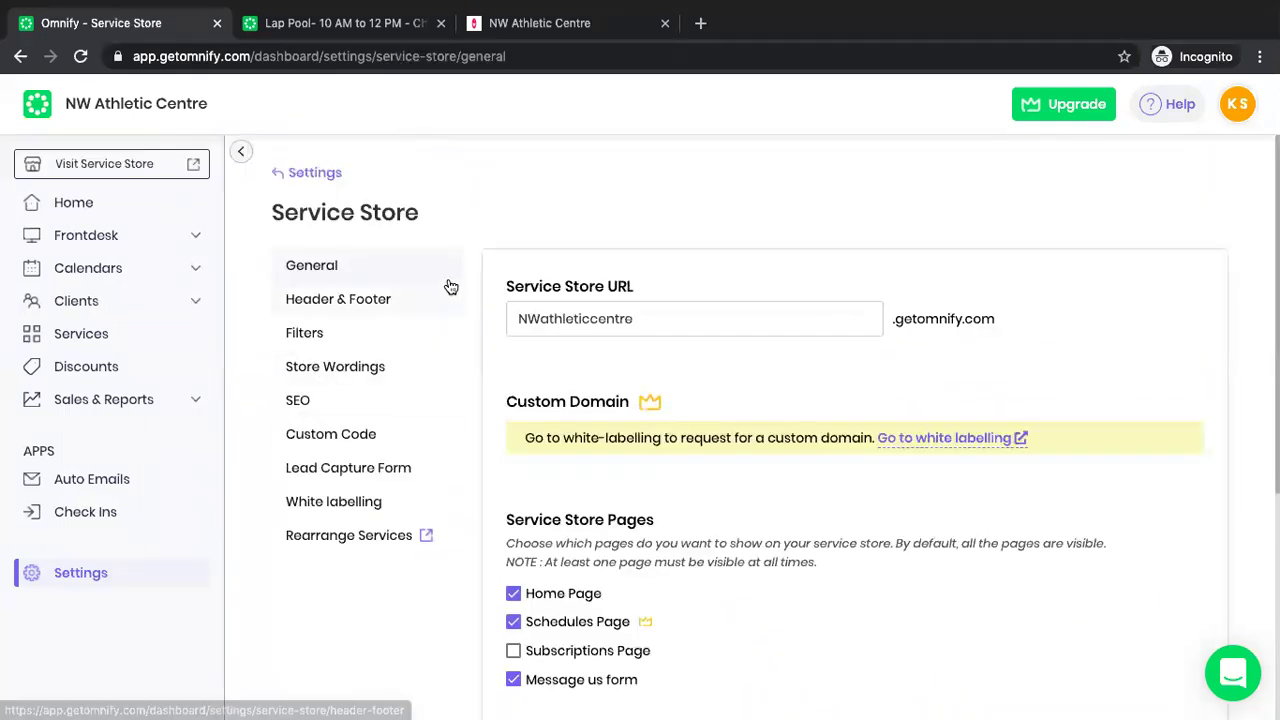
Close the Lap Pool checkout tab and review the store's Header & Footer settings.
click(444, 26)
scroll(612, 486, down, 3)
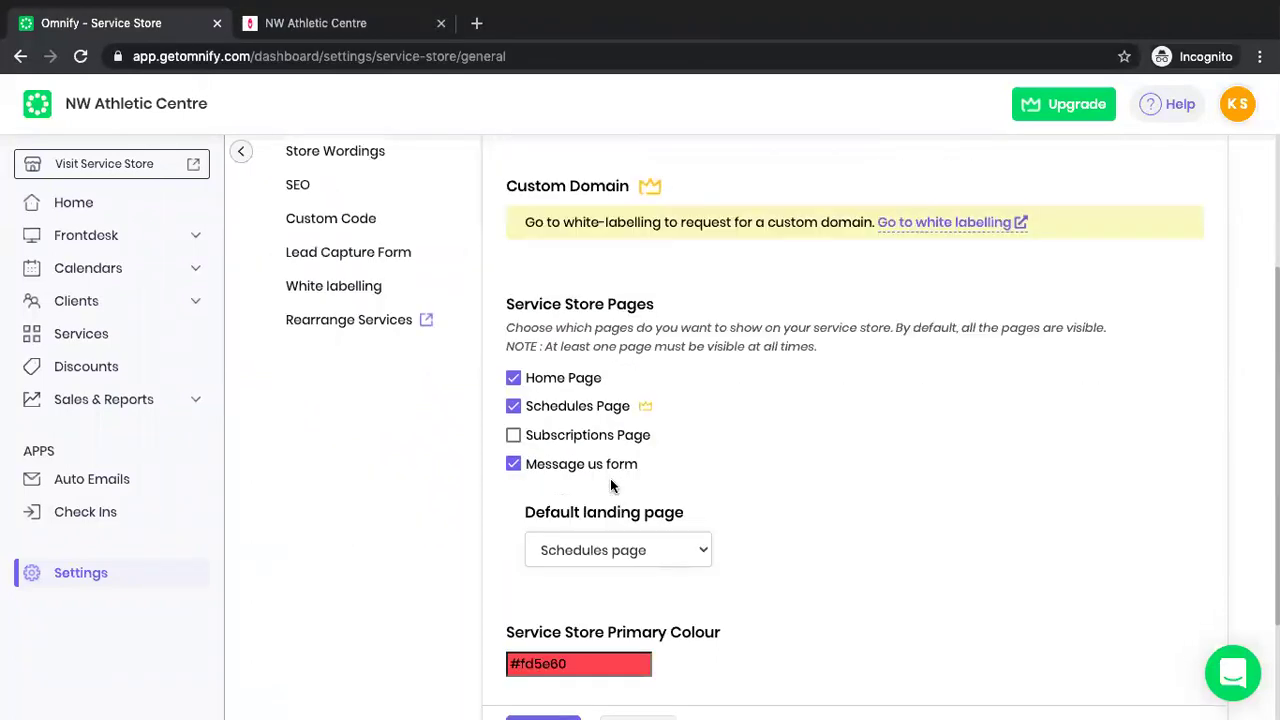
scroll(550, 435, up, 3)
click(366, 296)
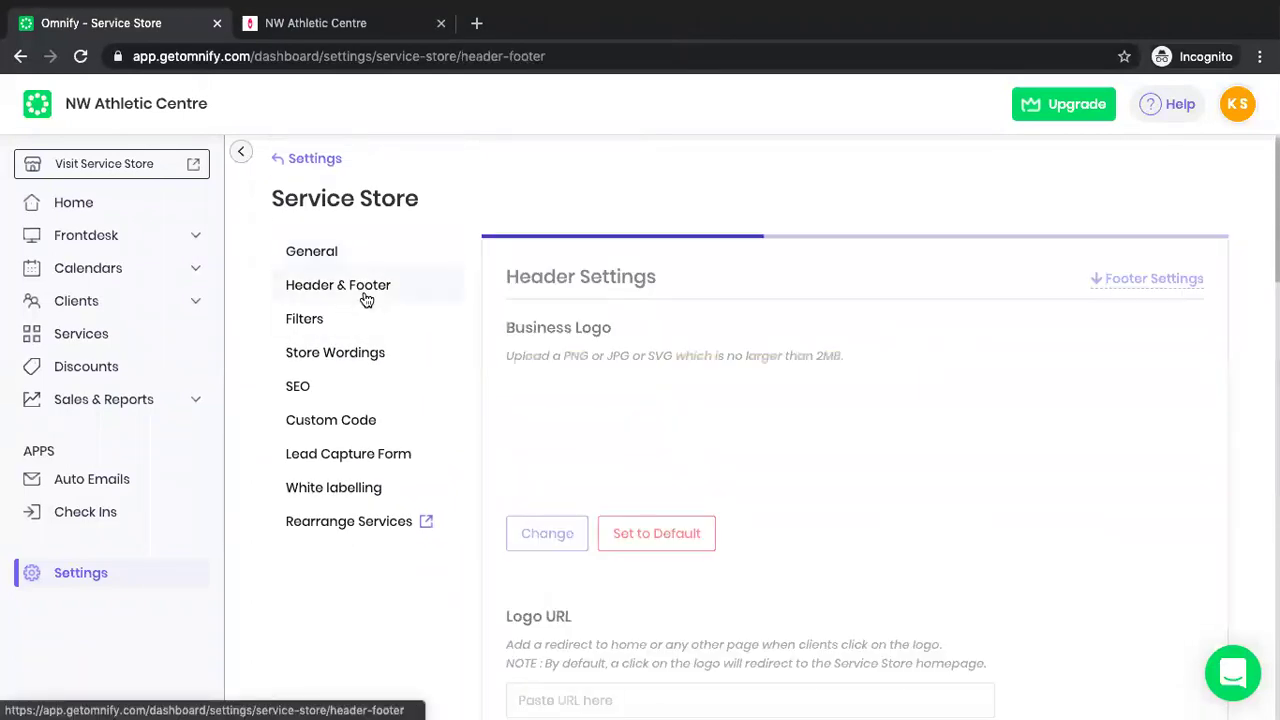
scroll(569, 392, down, 1)
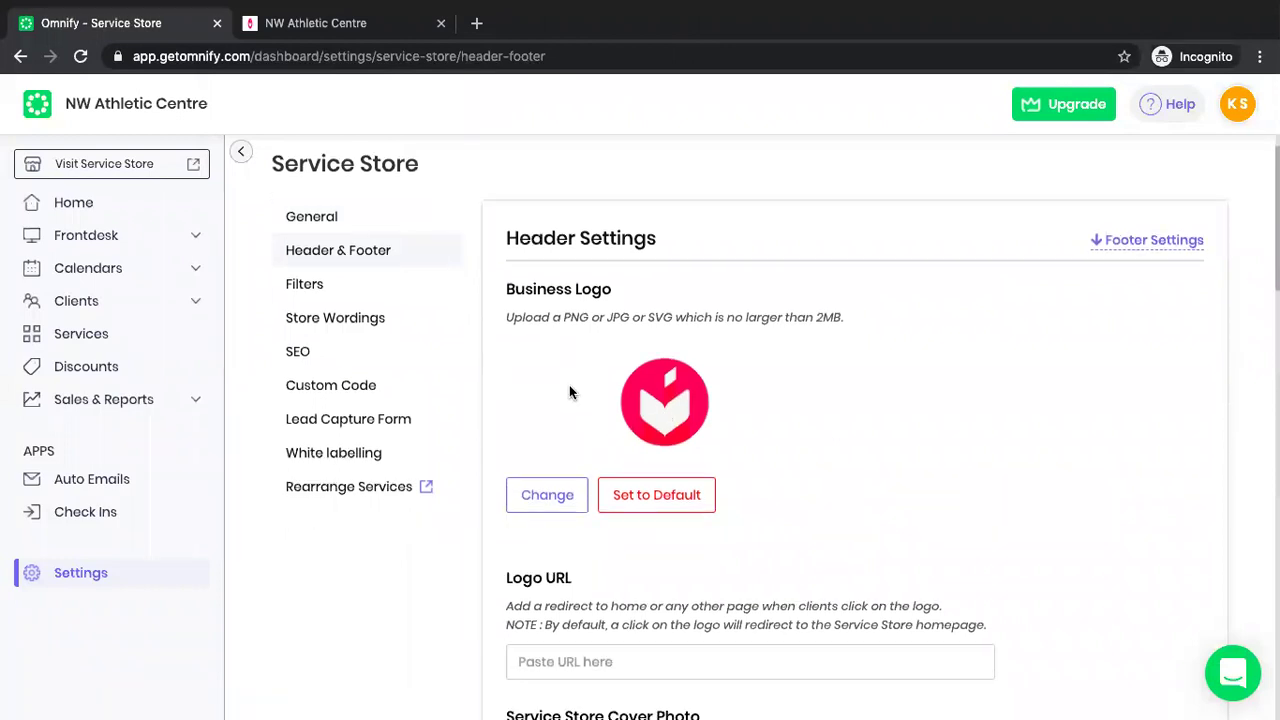
scroll(569, 392, down, 2)
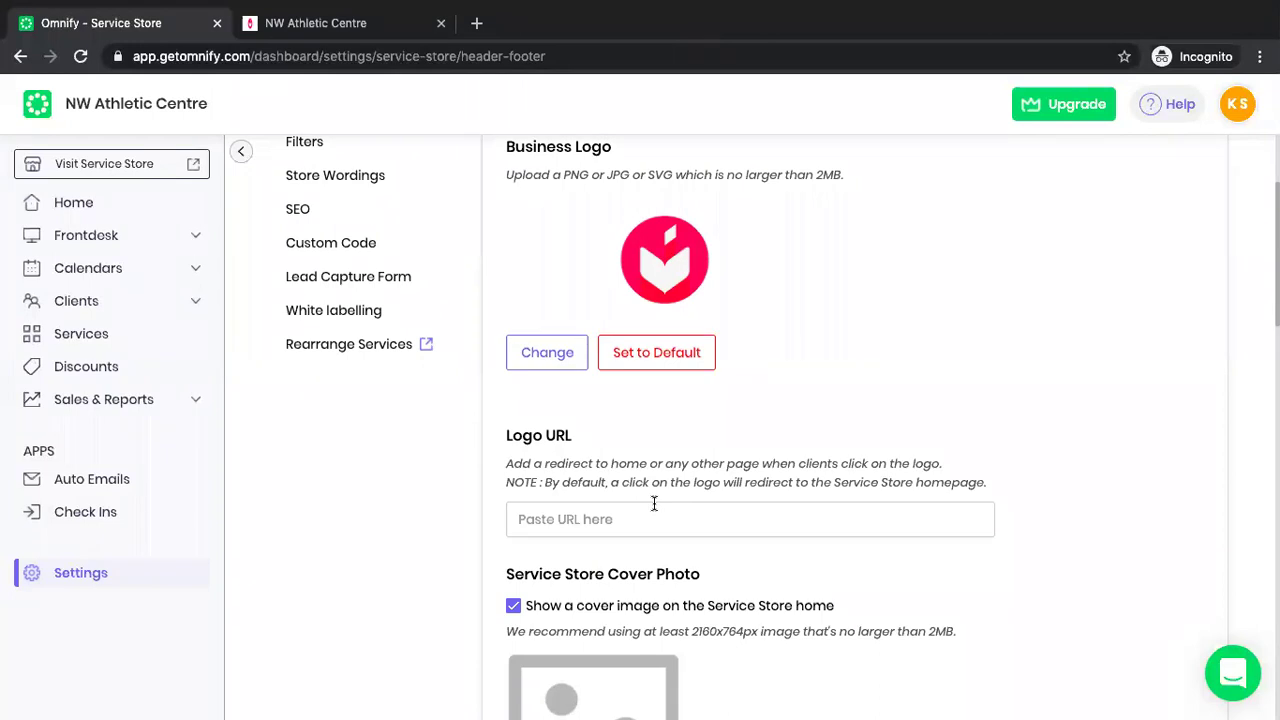
scroll(654, 508, down, 9)
scroll(654, 508, down, 6)
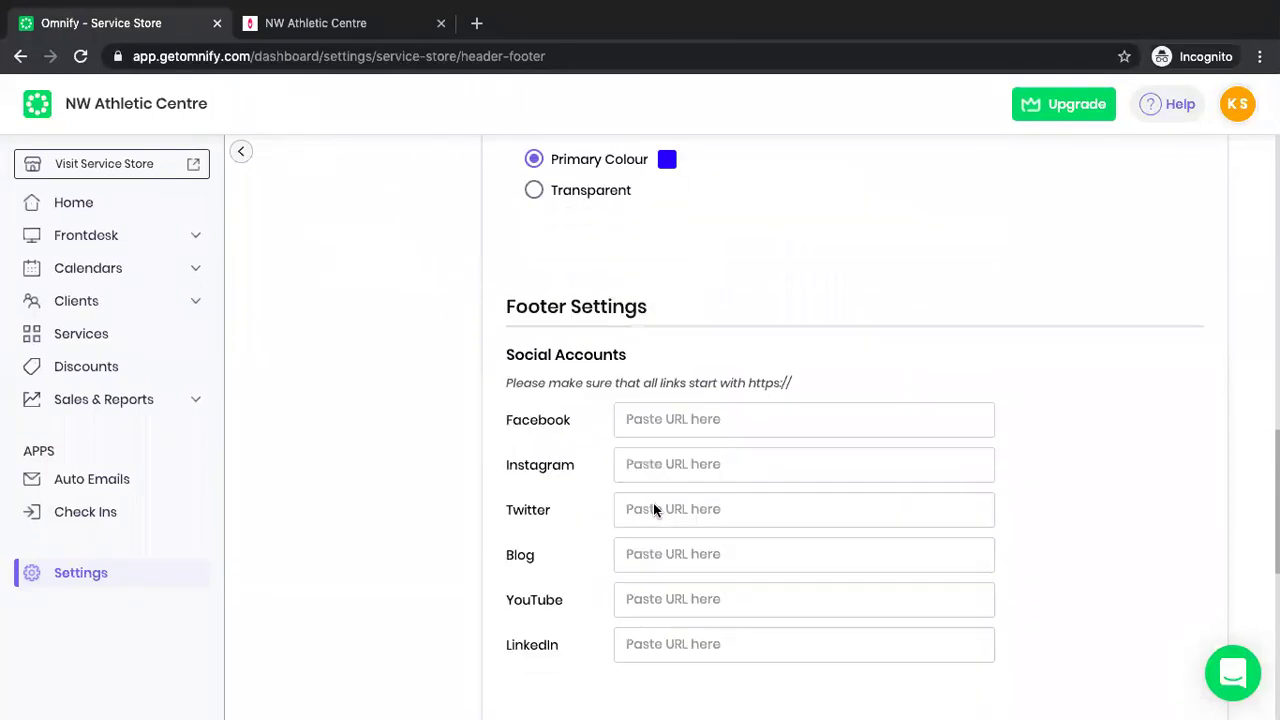
scroll(640, 500, down, 2)
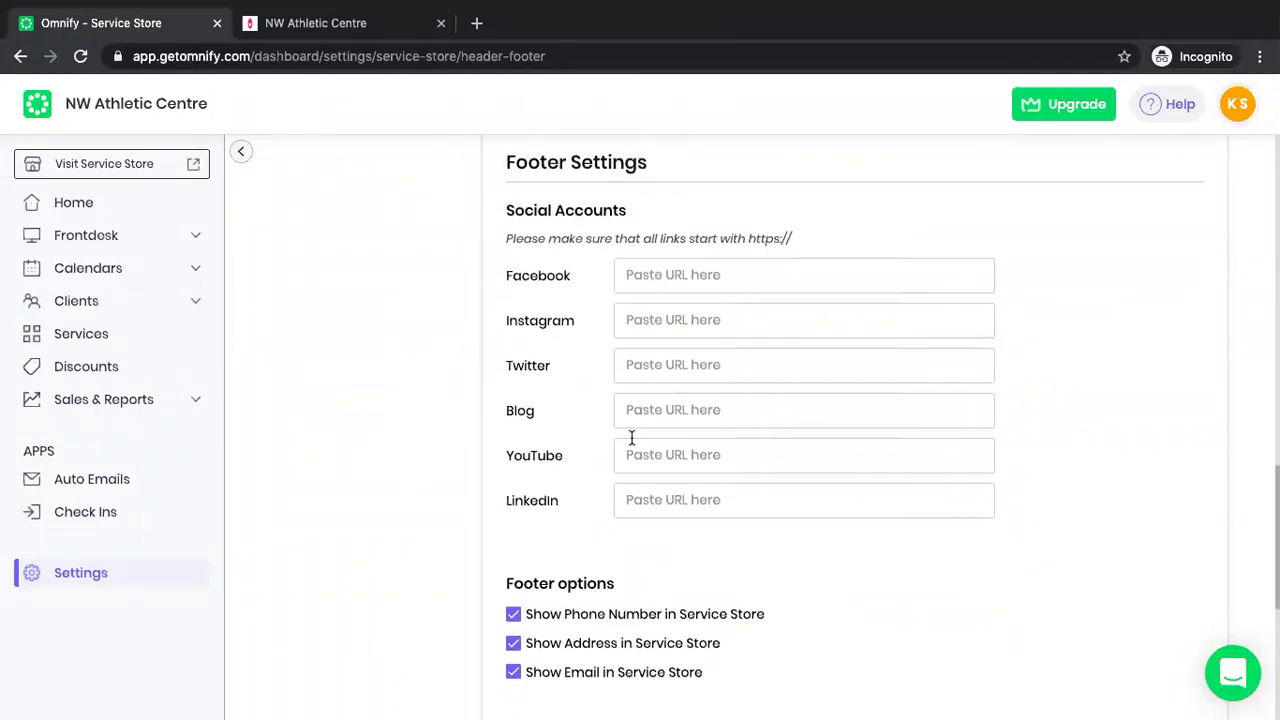
scroll(631, 437, down, 3)
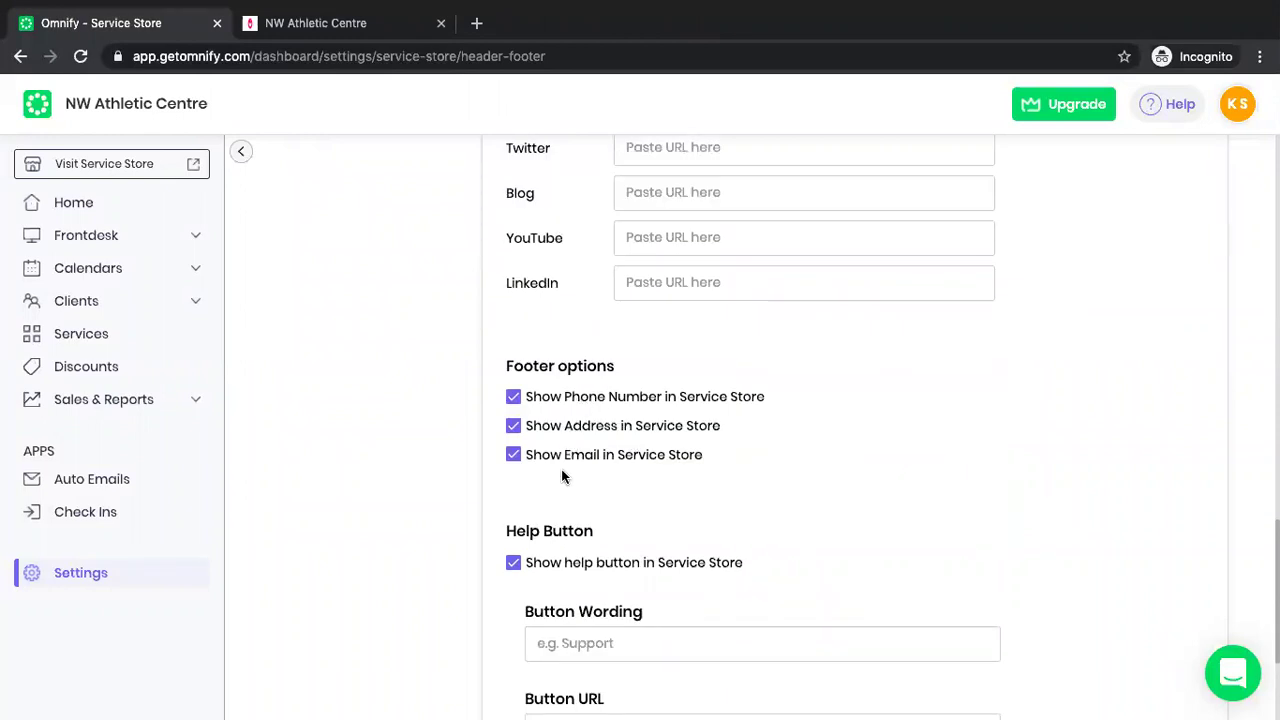
scroll(650, 512, down, 2)
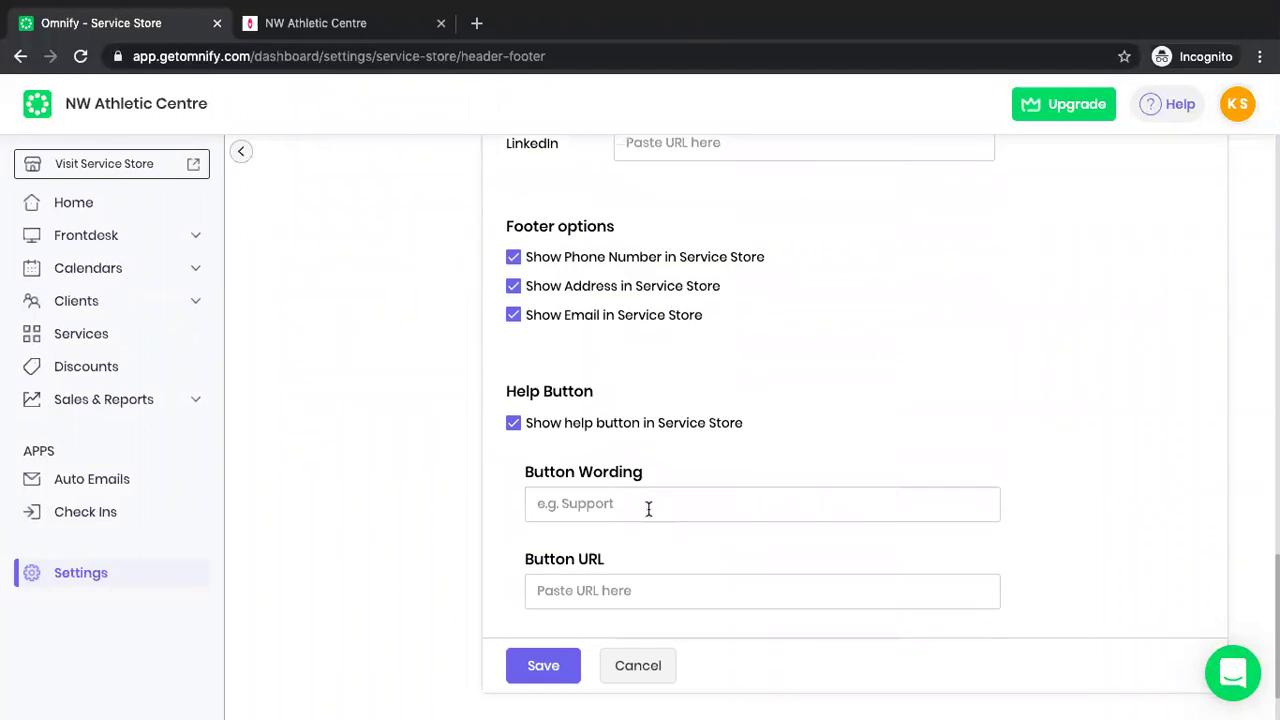
scroll(571, 540, up, 10)
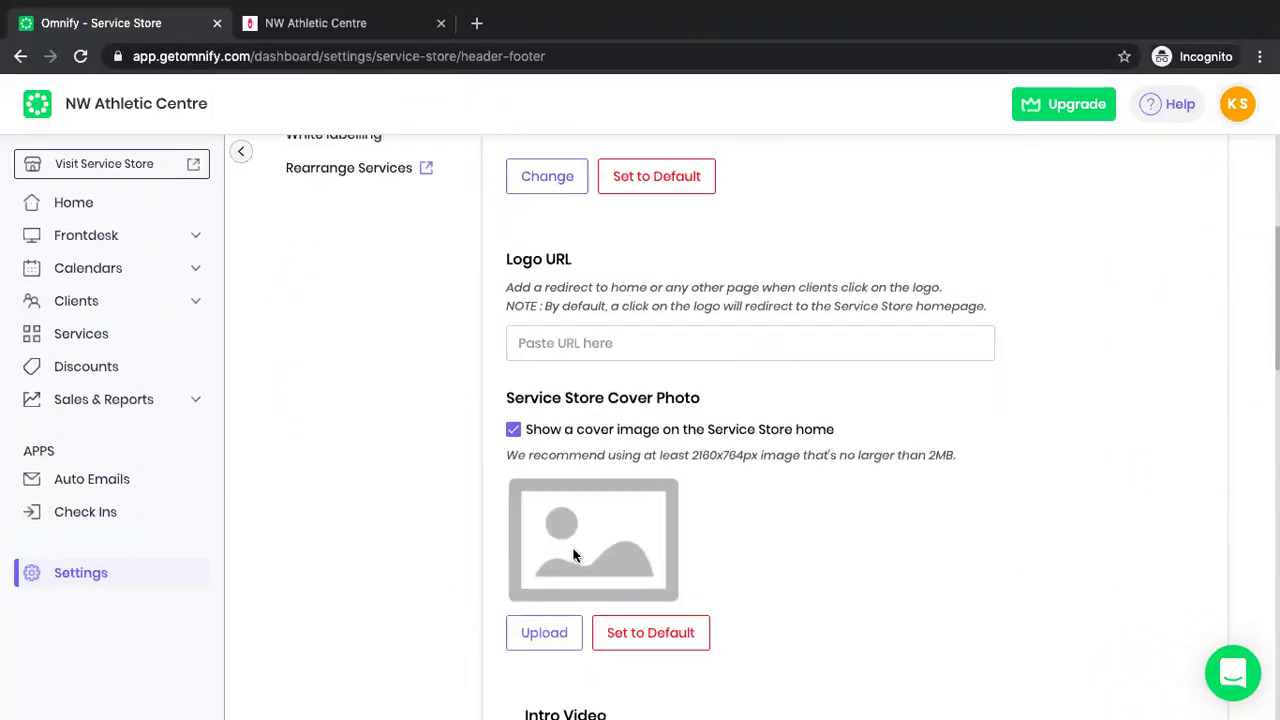
scroll(343, 277, up, 4)
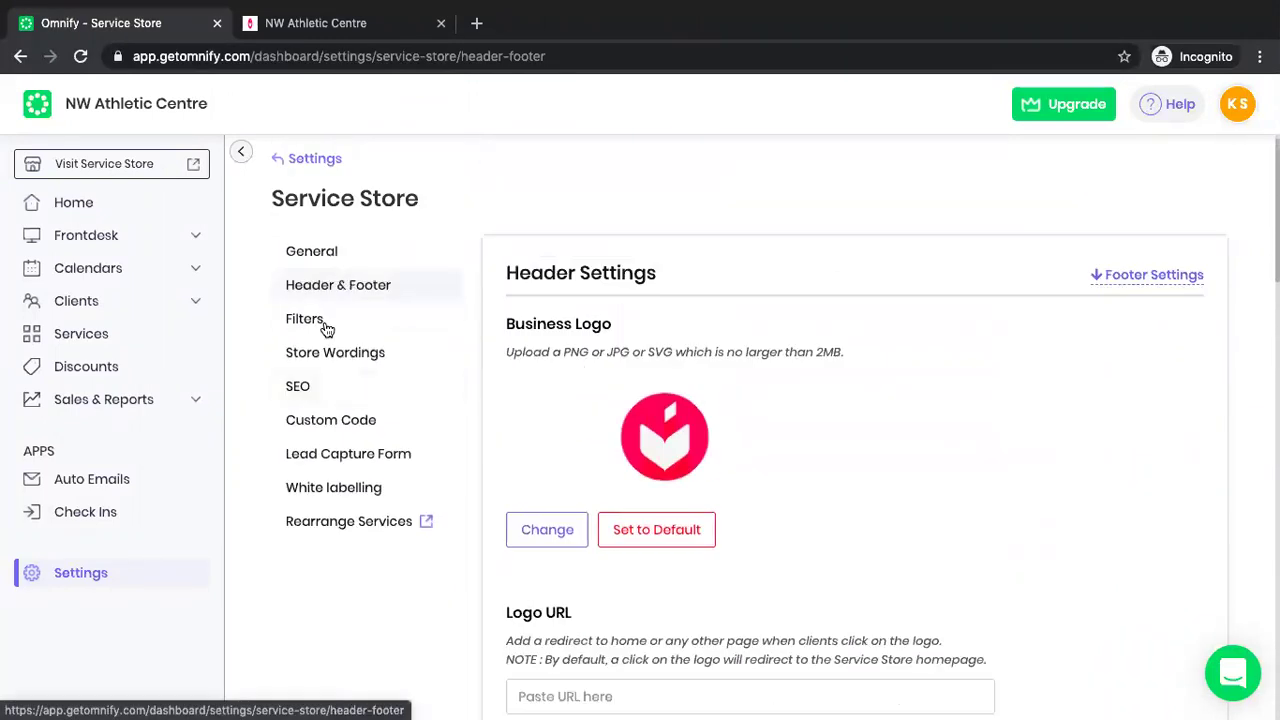
Review Store Wordings showing classes as Pool and Pools, then go back to Settings.
click(337, 352)
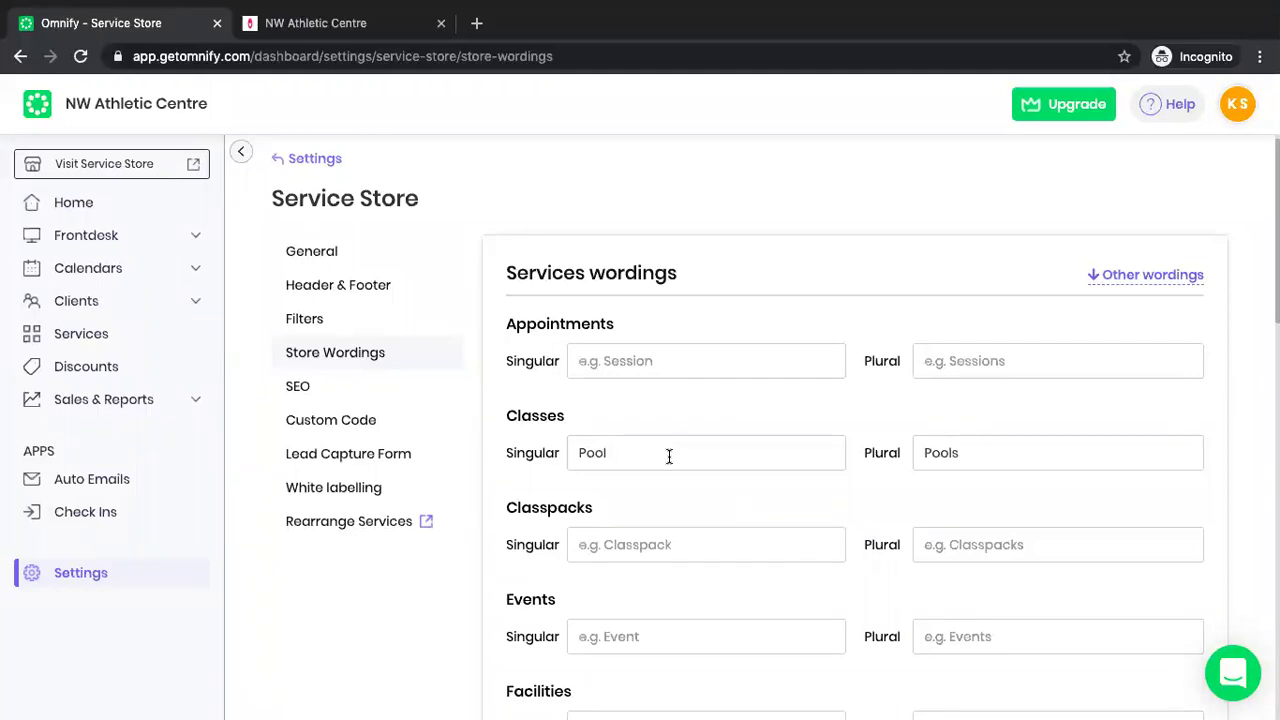
scroll(669, 456, down, 3)
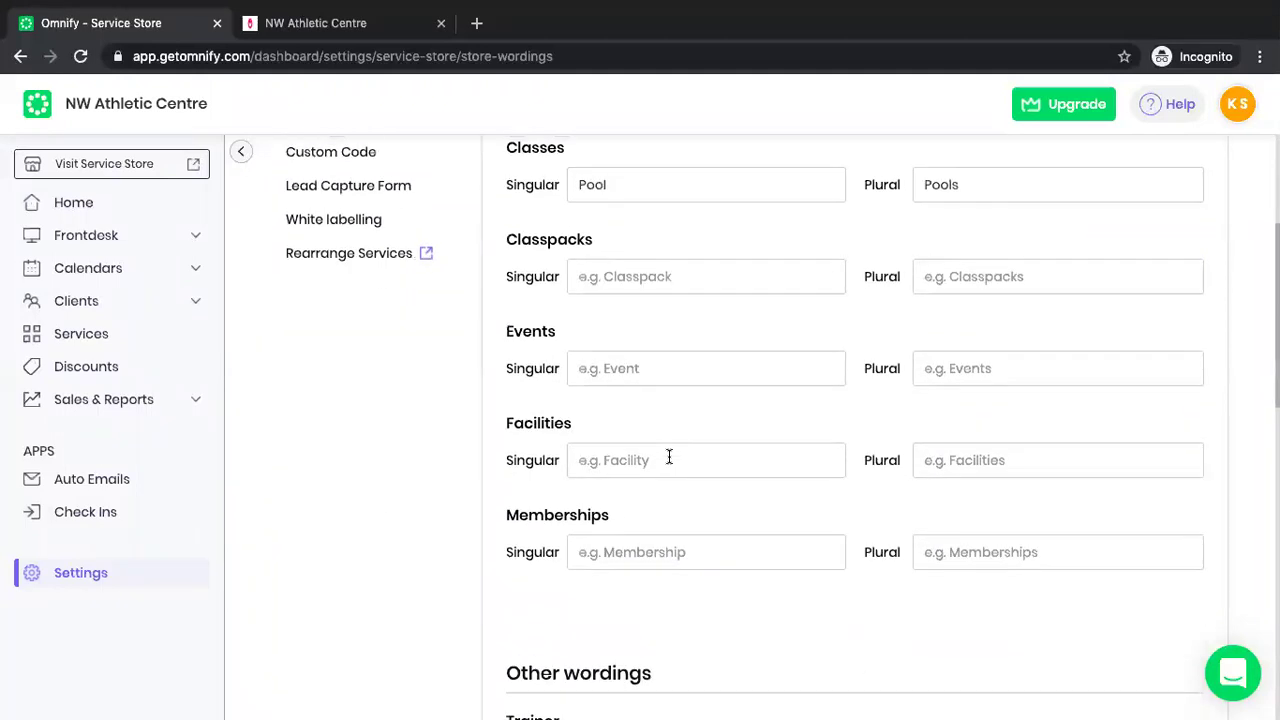
scroll(553, 489, up, 2)
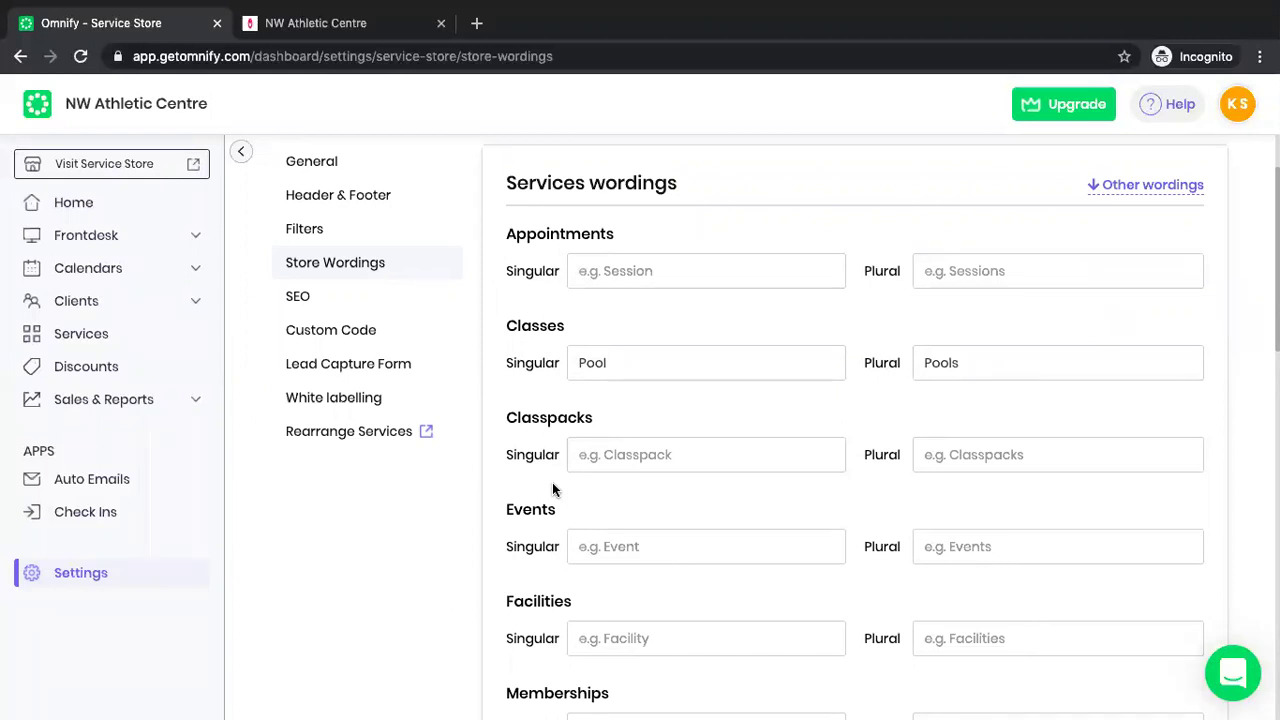
scroll(375, 323, up, 1)
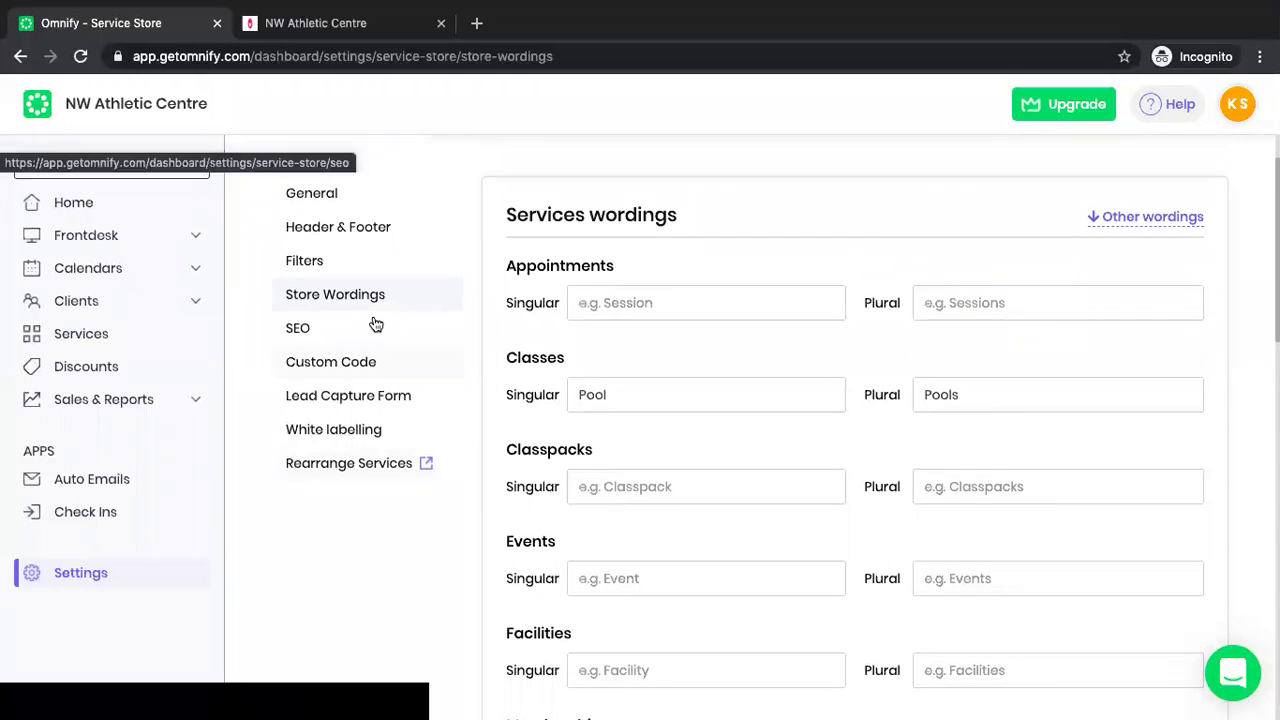
scroll(331, 174, up, 2)
click(329, 173)
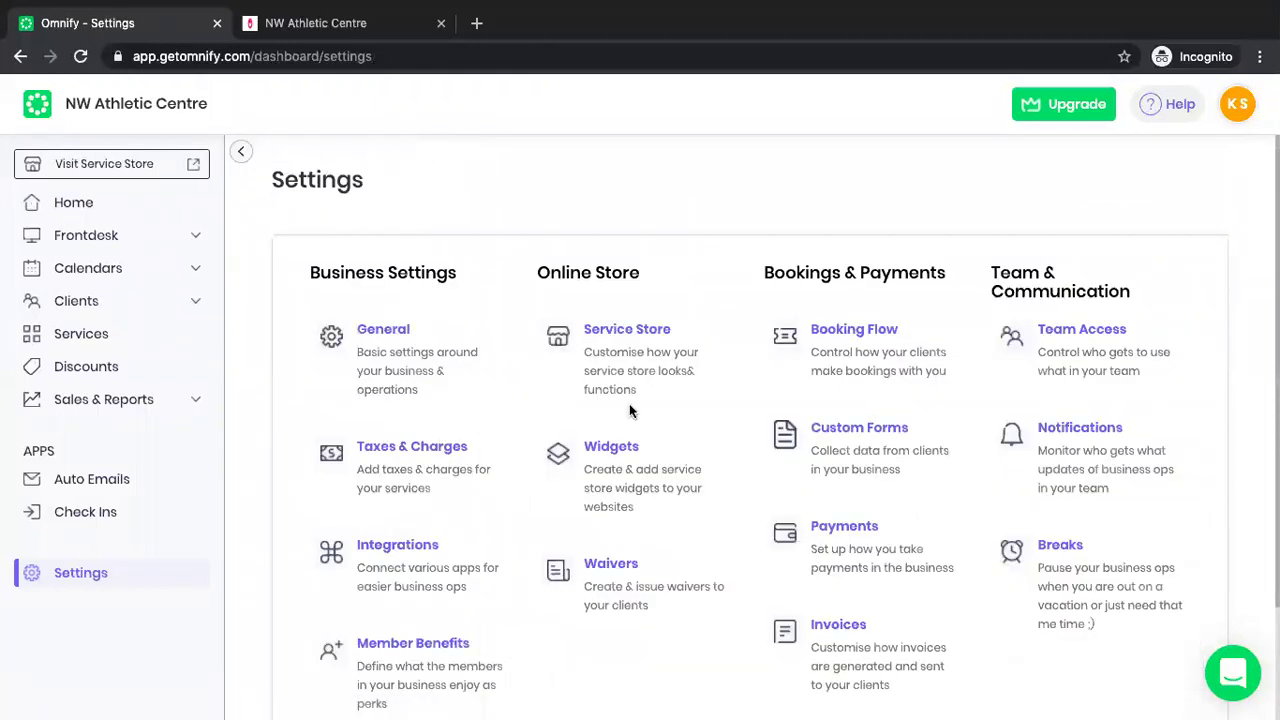
Open Booking Flow, check the store schedules, and select 'Account creation NOT required (Guest checkout)'.
click(861, 370)
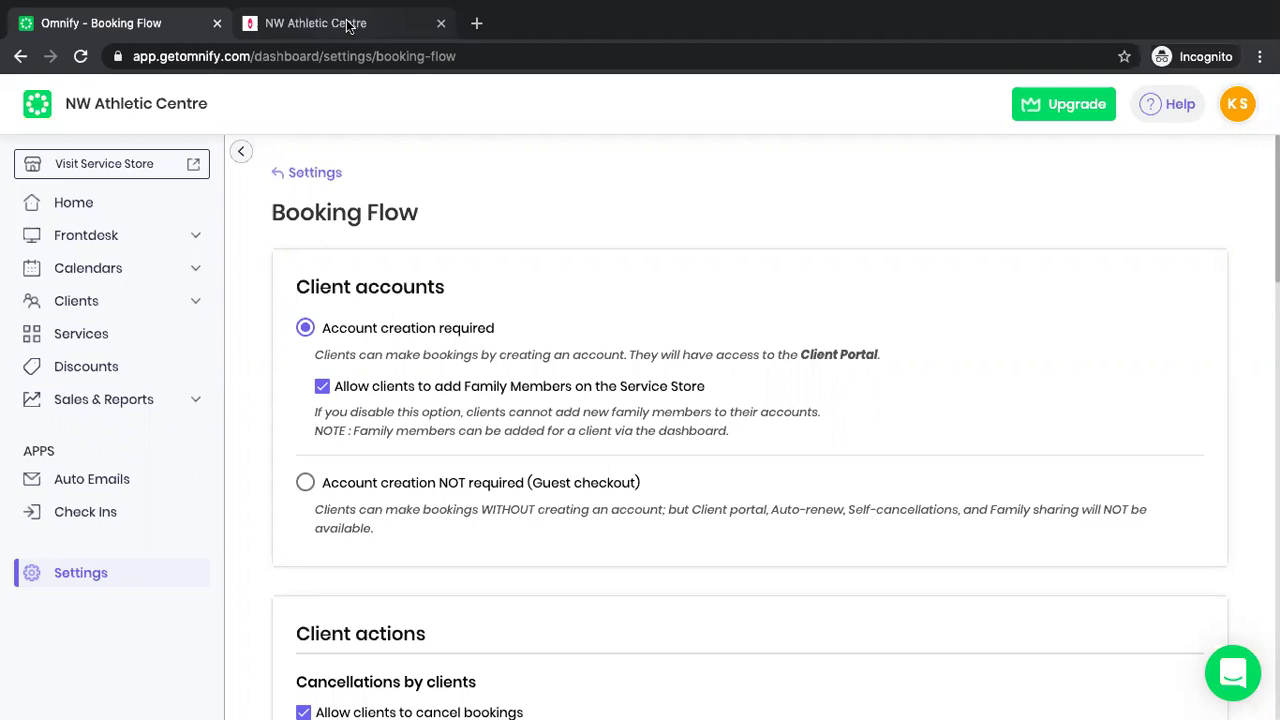
click(348, 25)
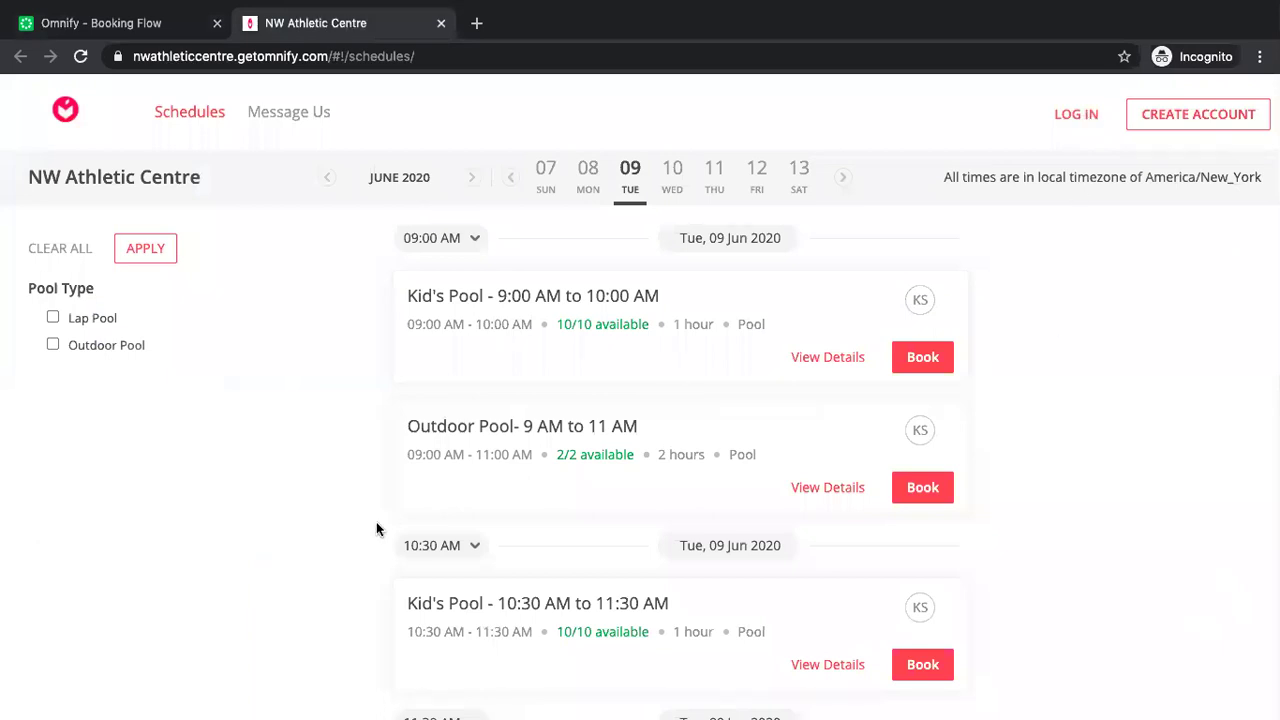
click(155, 20)
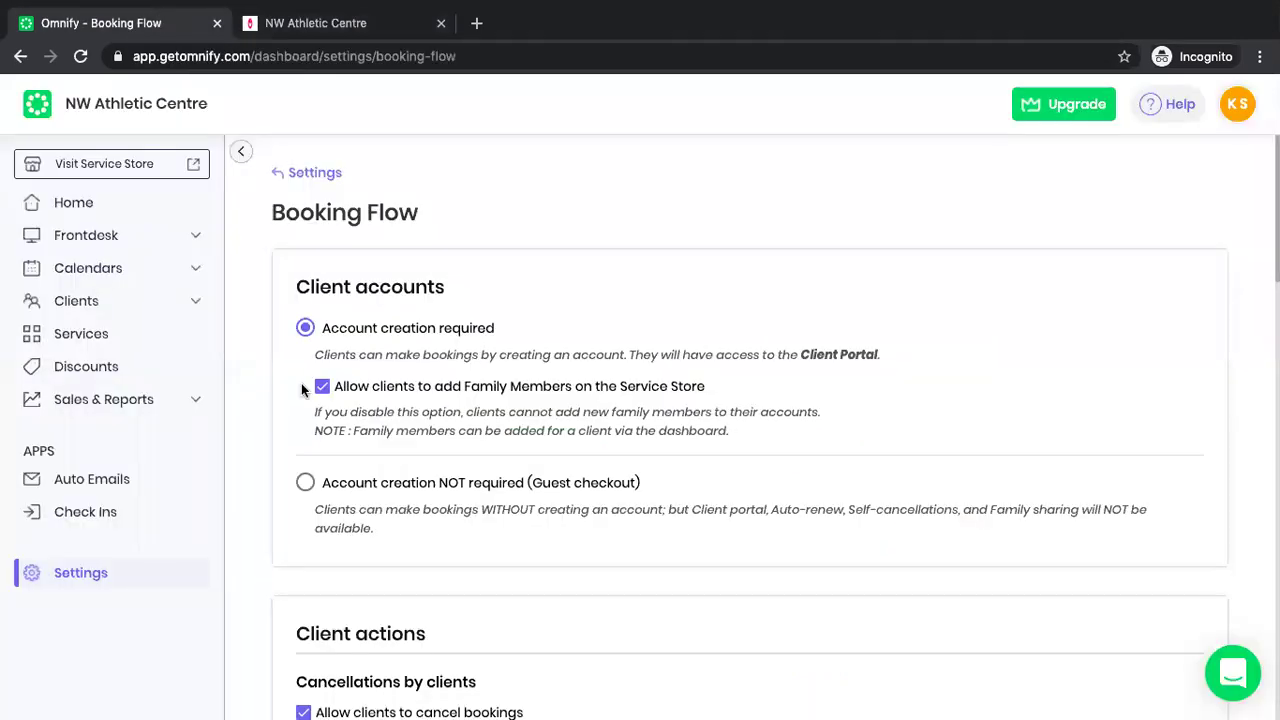
click(305, 483)
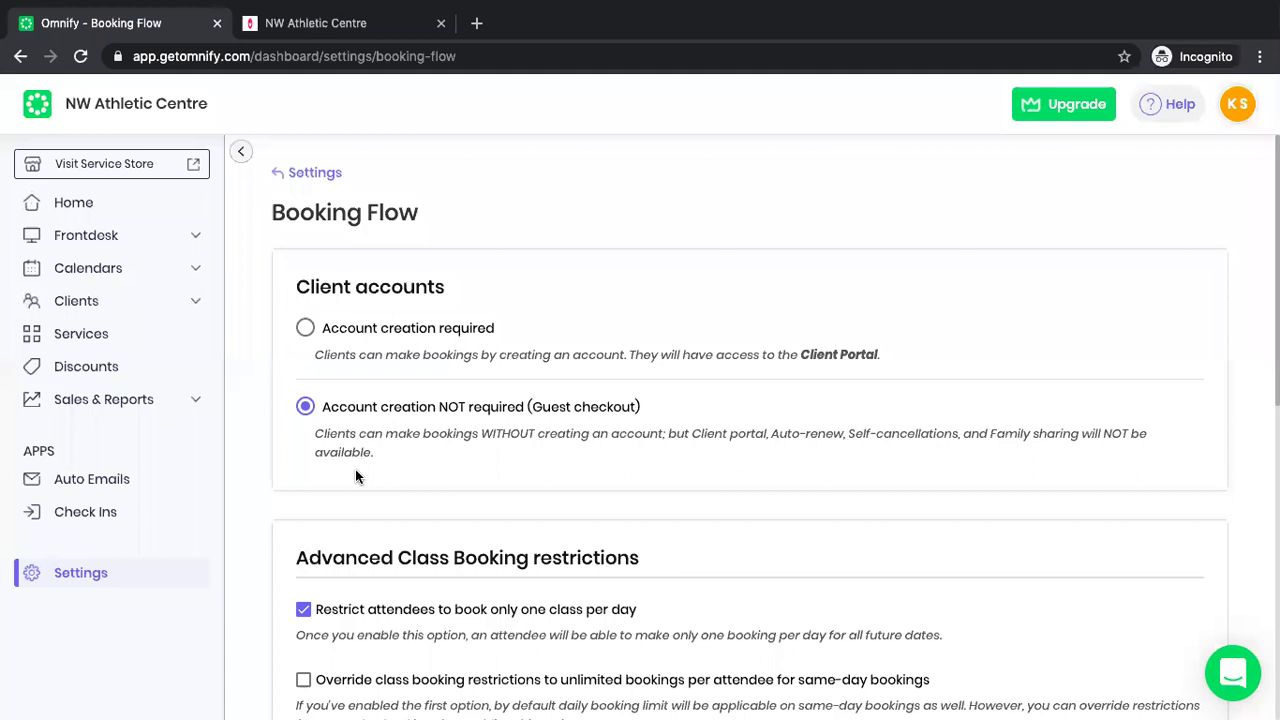
Select 'Account creation required' and uncheck 'Allow clients to add Family Members on the Service Store'.
scroll(355, 476, down, 2)
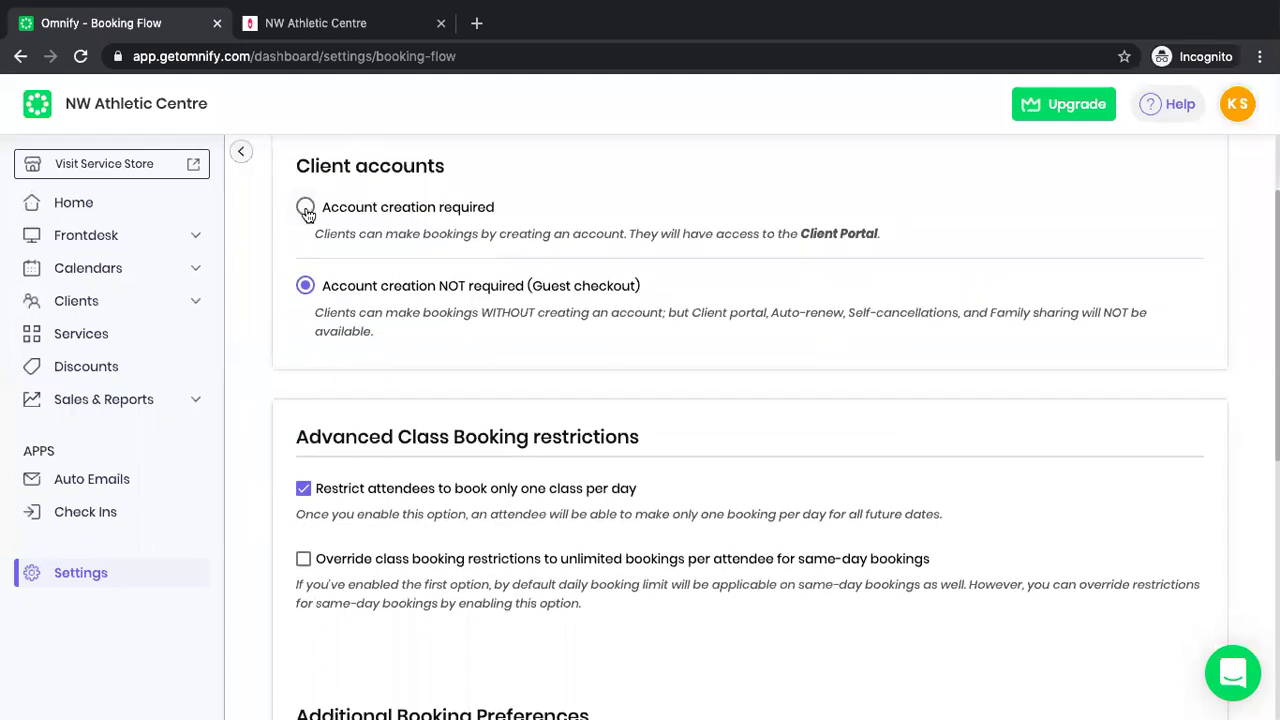
click(306, 208)
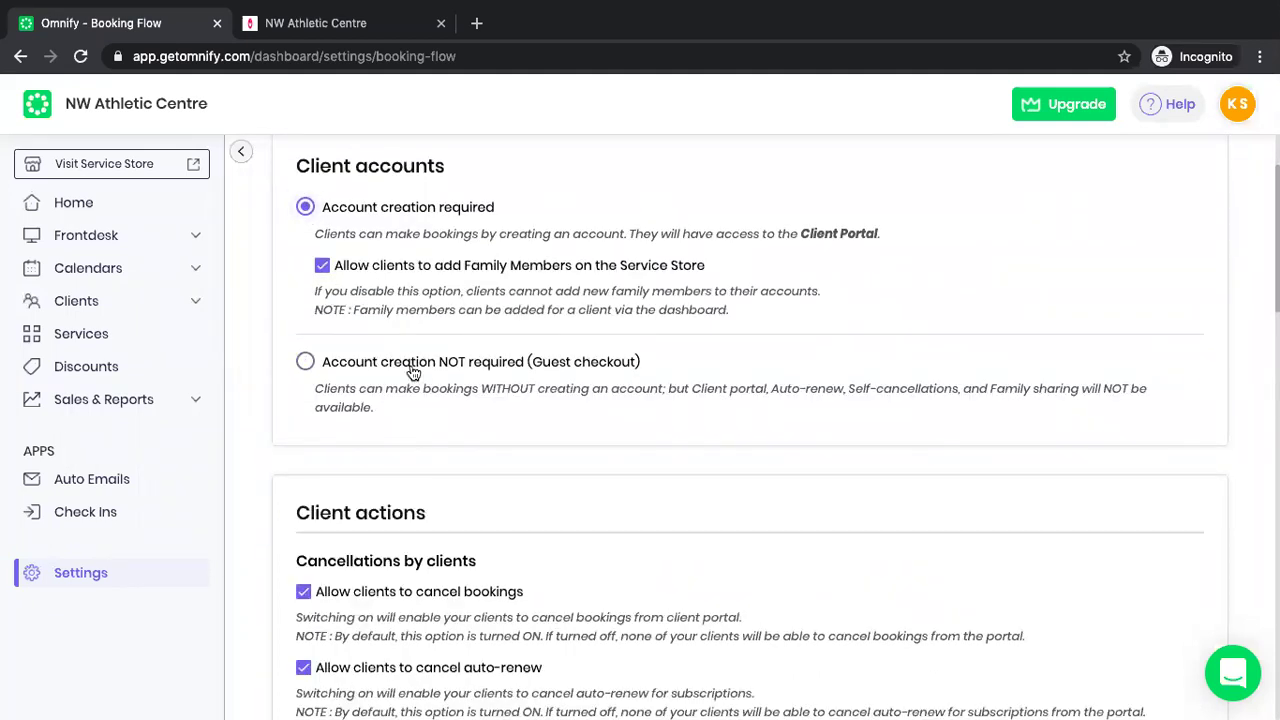
scroll(412, 372, up, 1)
scroll(412, 372, down, 3)
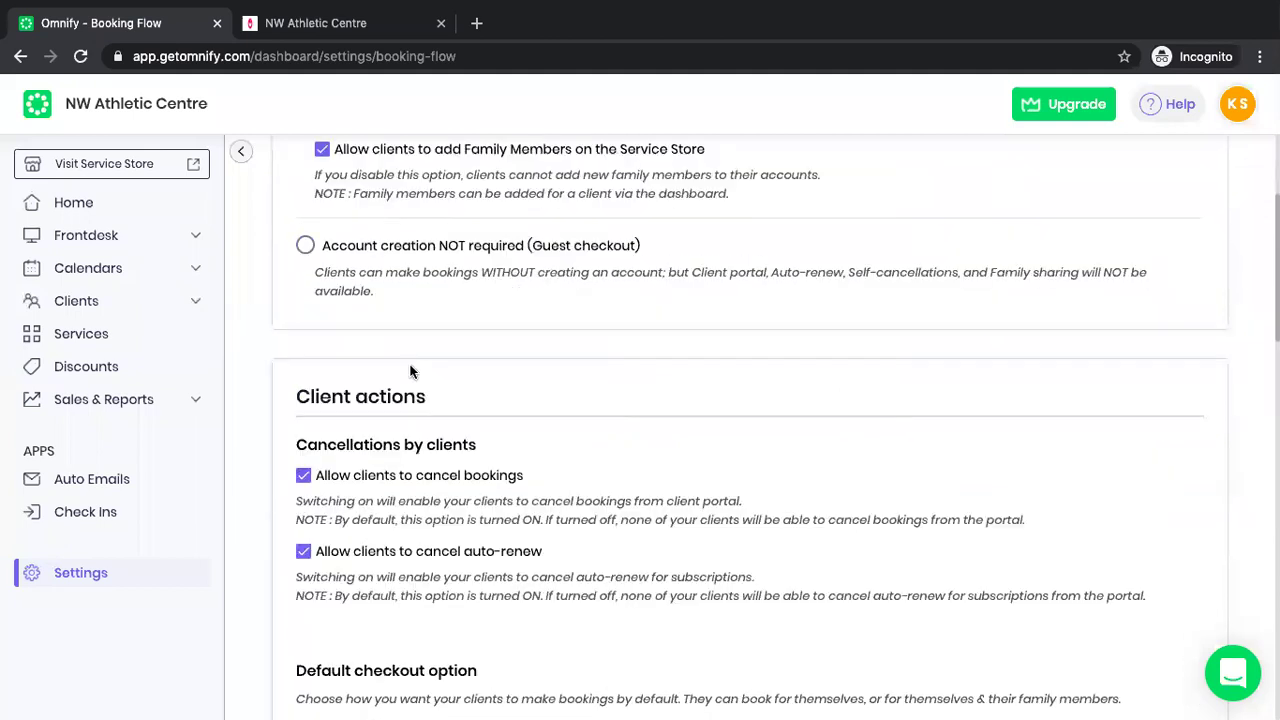
scroll(411, 372, down, 1)
scroll(411, 371, down, 10)
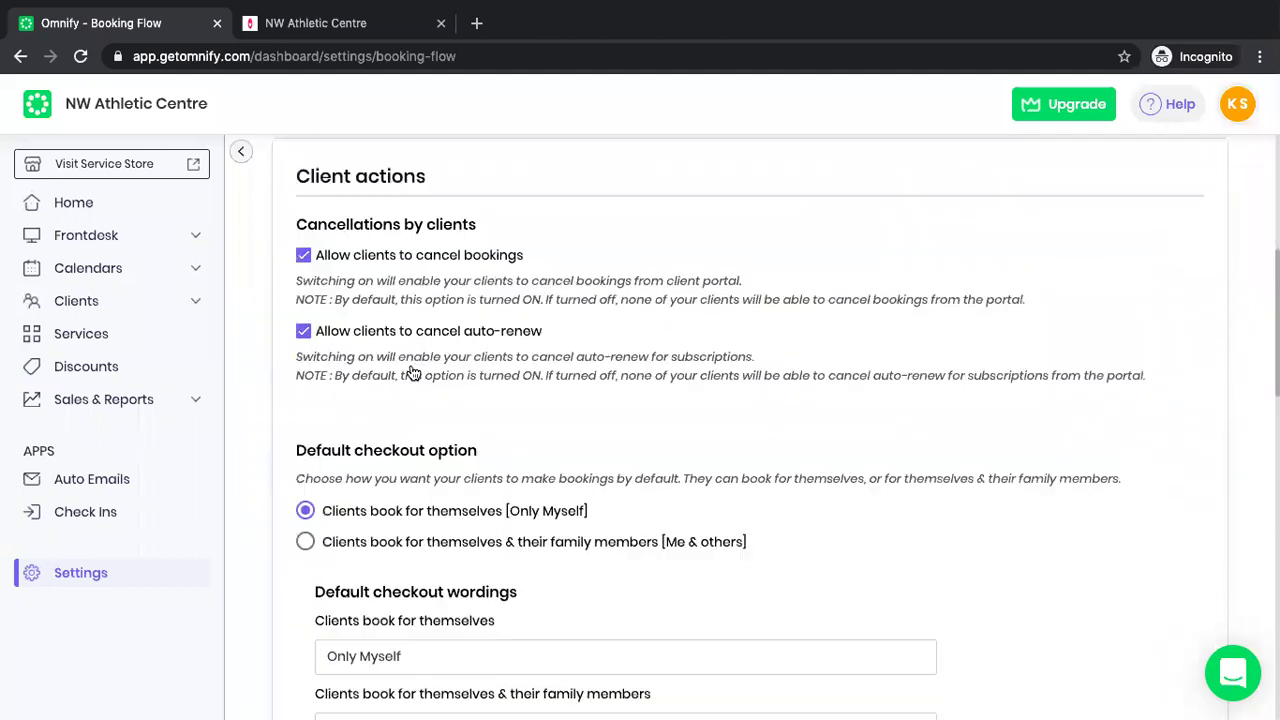
scroll(402, 368, down, 1)
scroll(403, 368, down, 6)
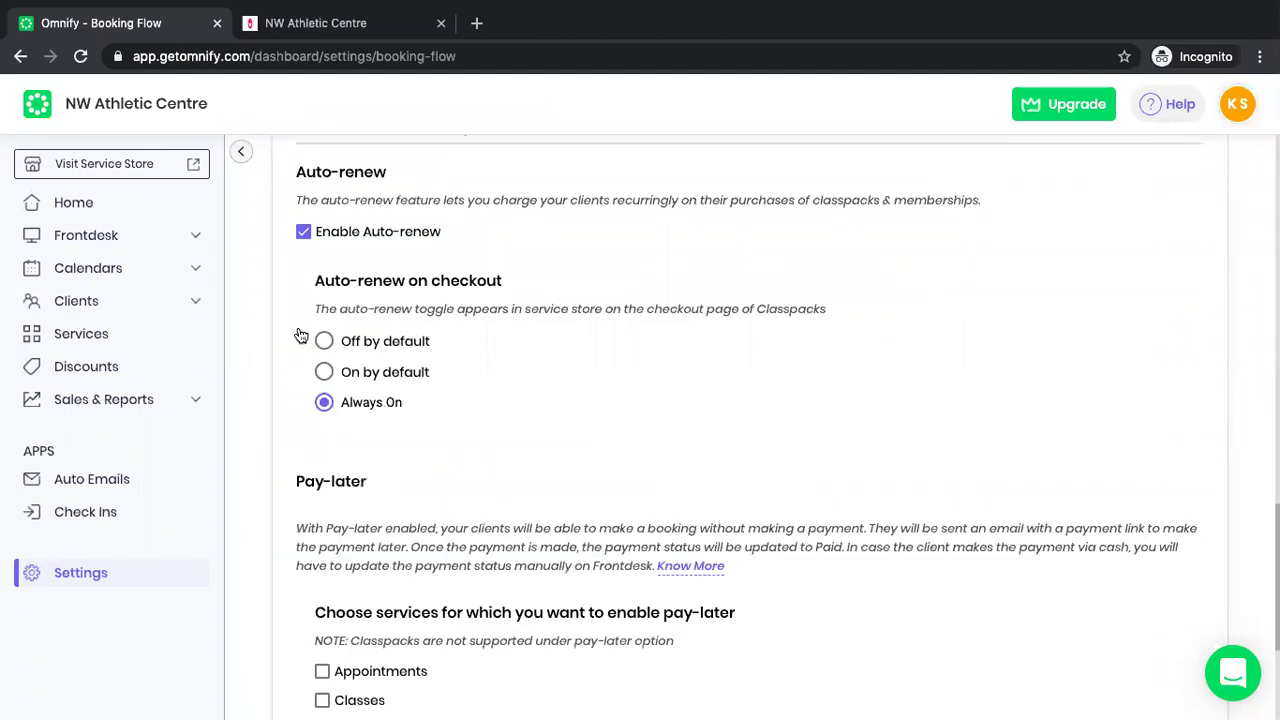
scroll(466, 337, up, 20)
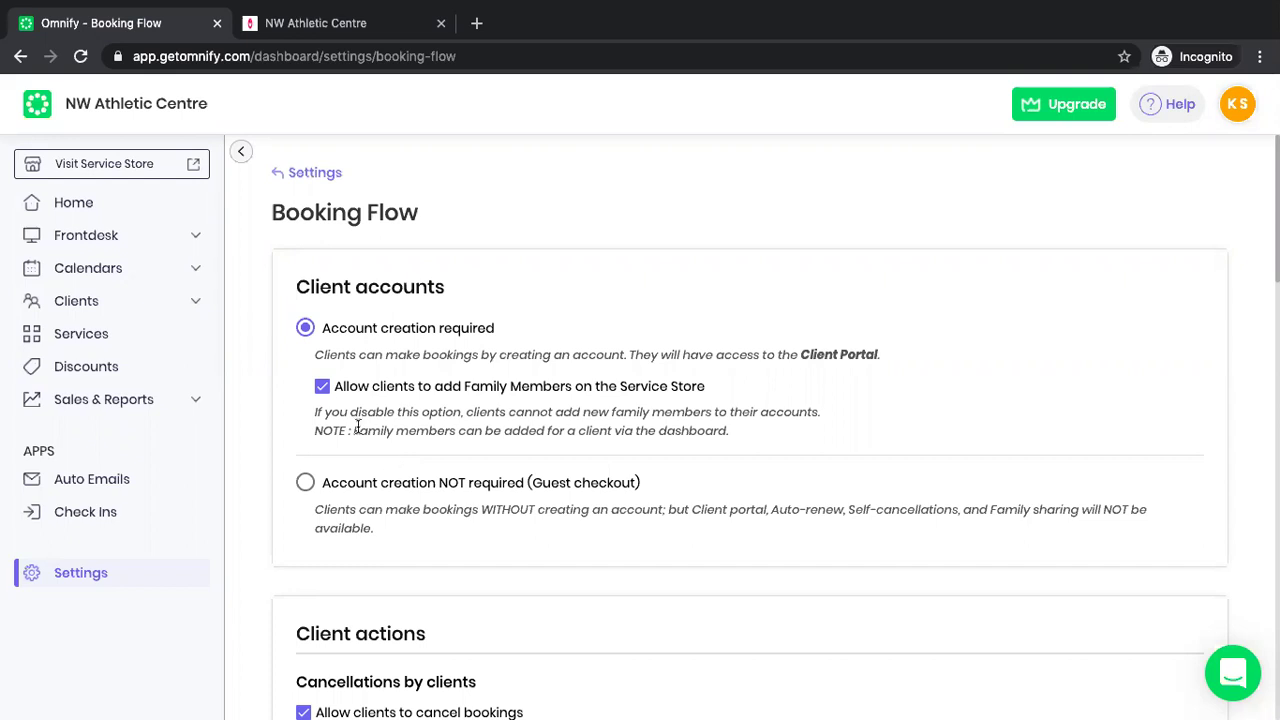
click(321, 388)
Re-allow family members, open the Service Store, and start booking 9 AM Kid's Pool for Only Myself.
click(321, 388)
click(192, 163)
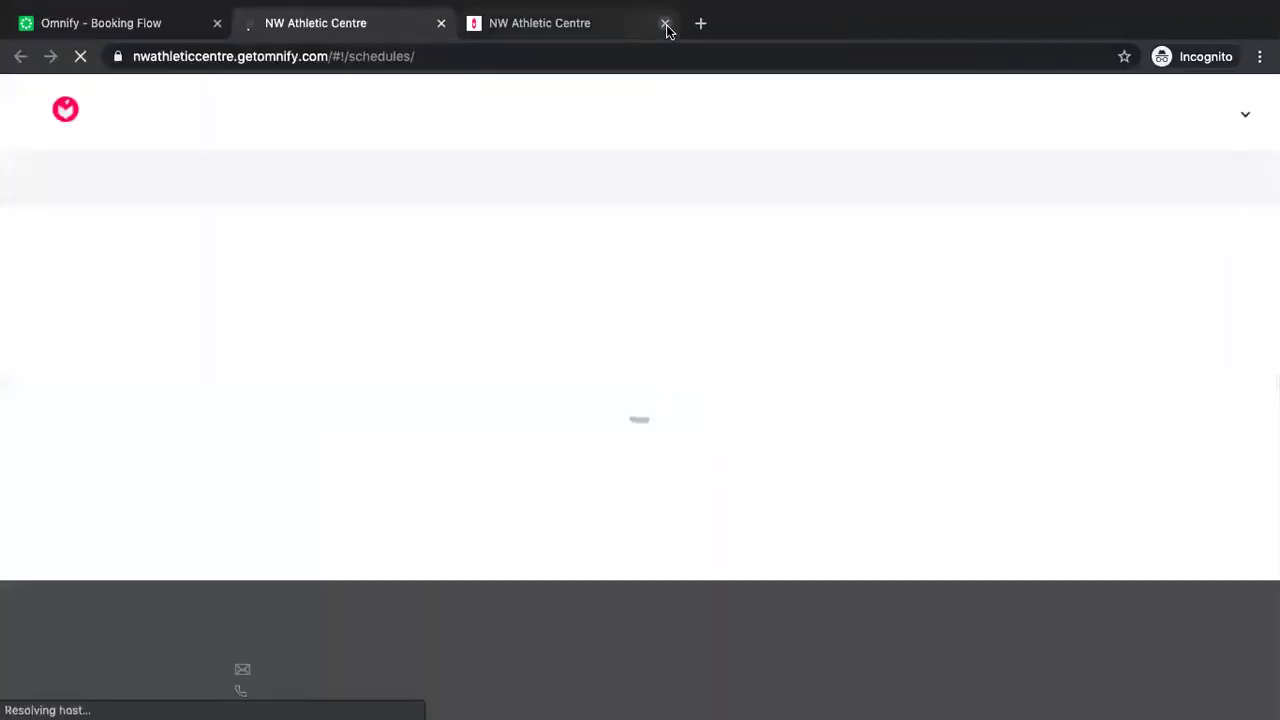
click(666, 27)
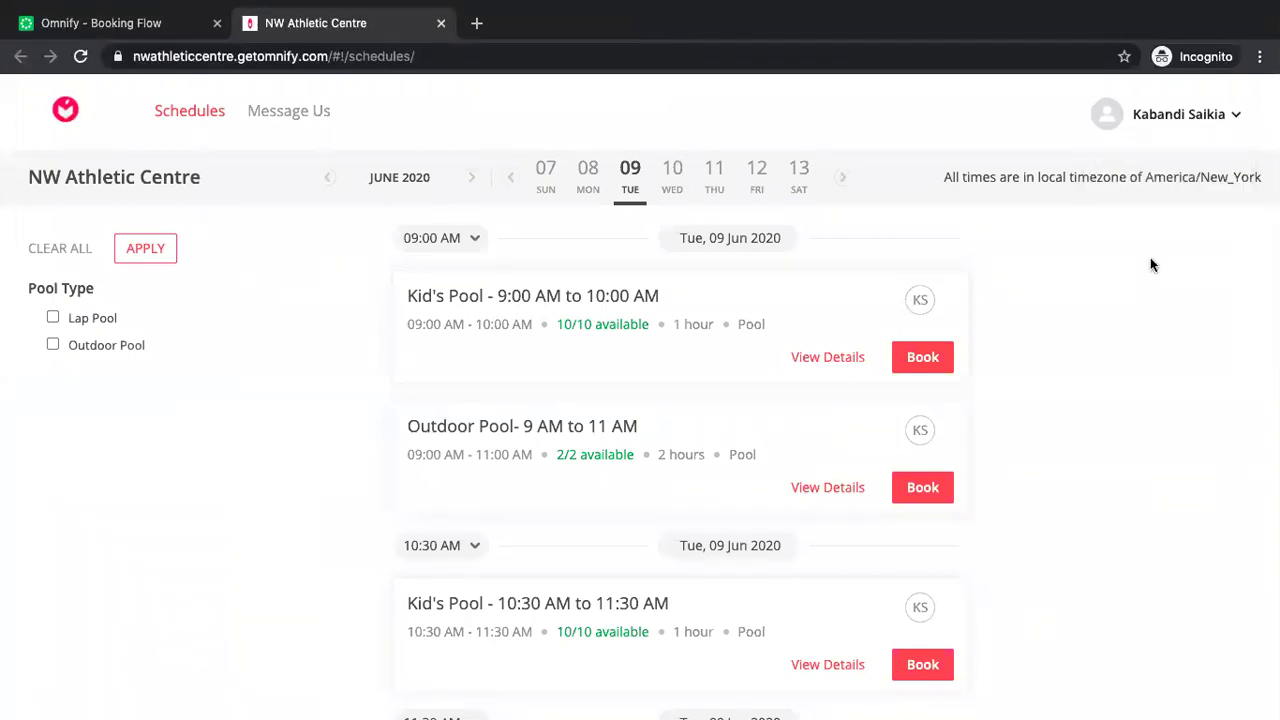
click(917, 360)
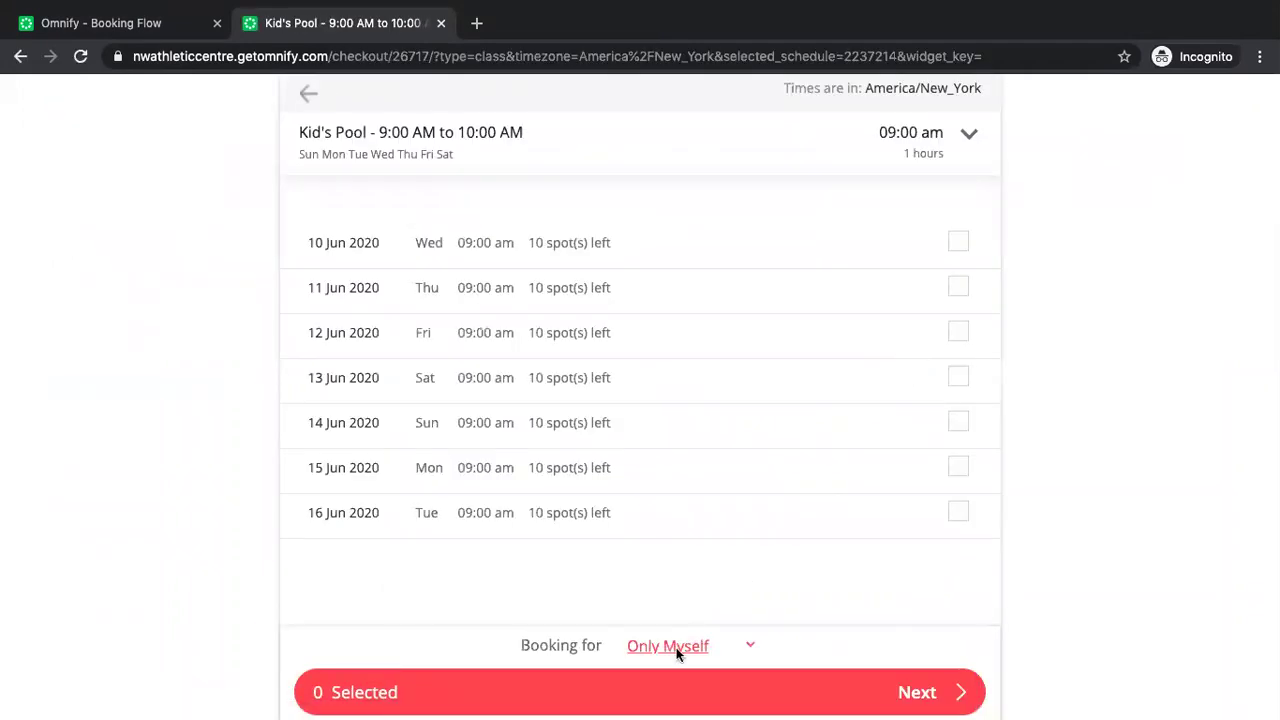
click(676, 647)
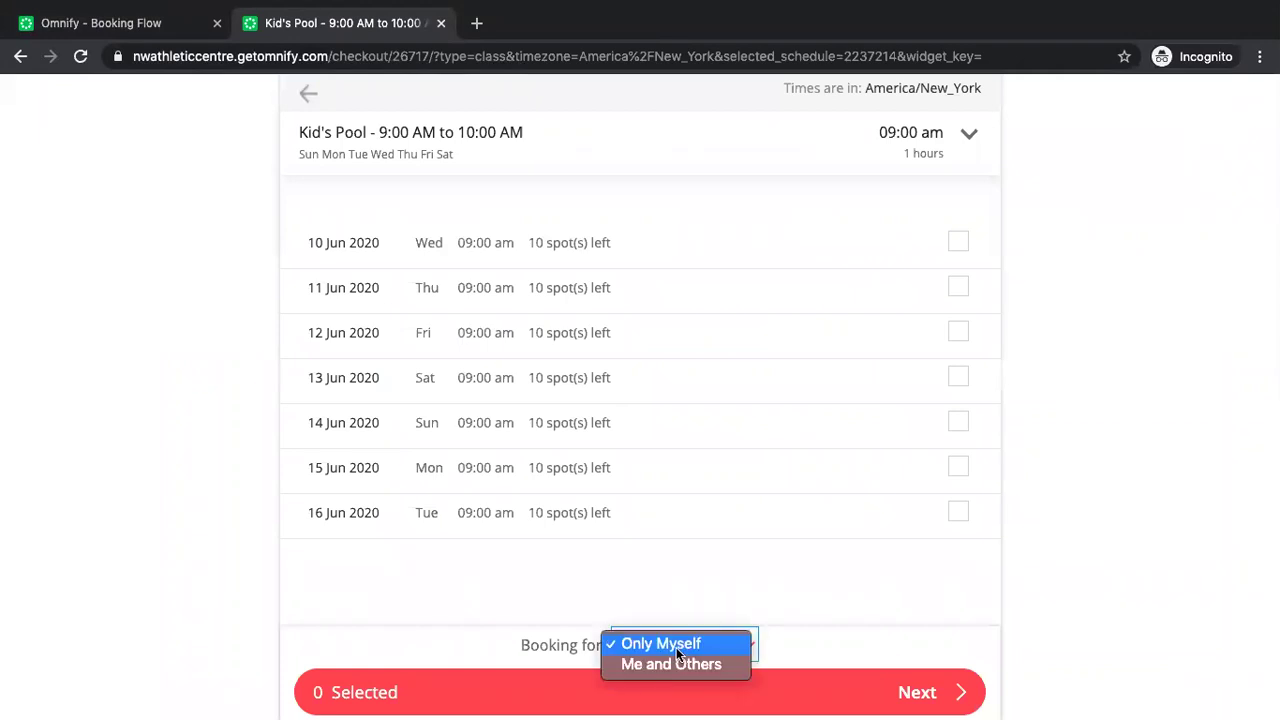
click(726, 597)
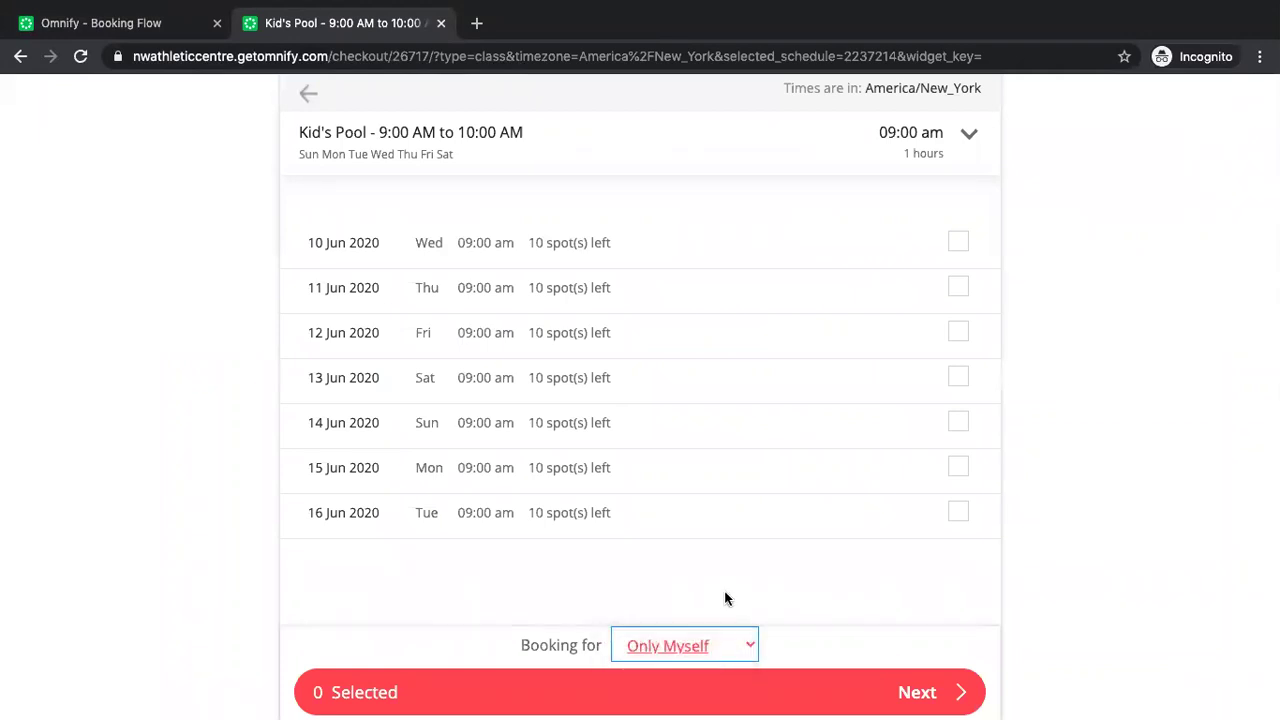
click(686, 647)
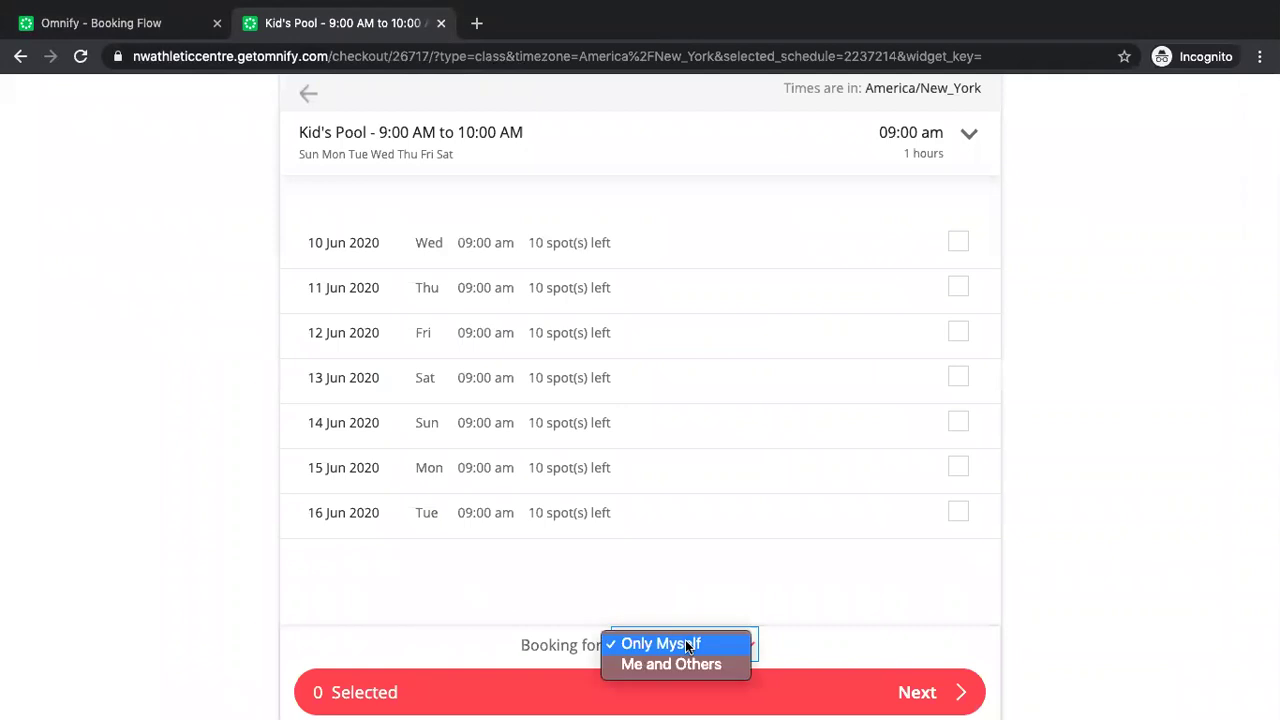
click(958, 246)
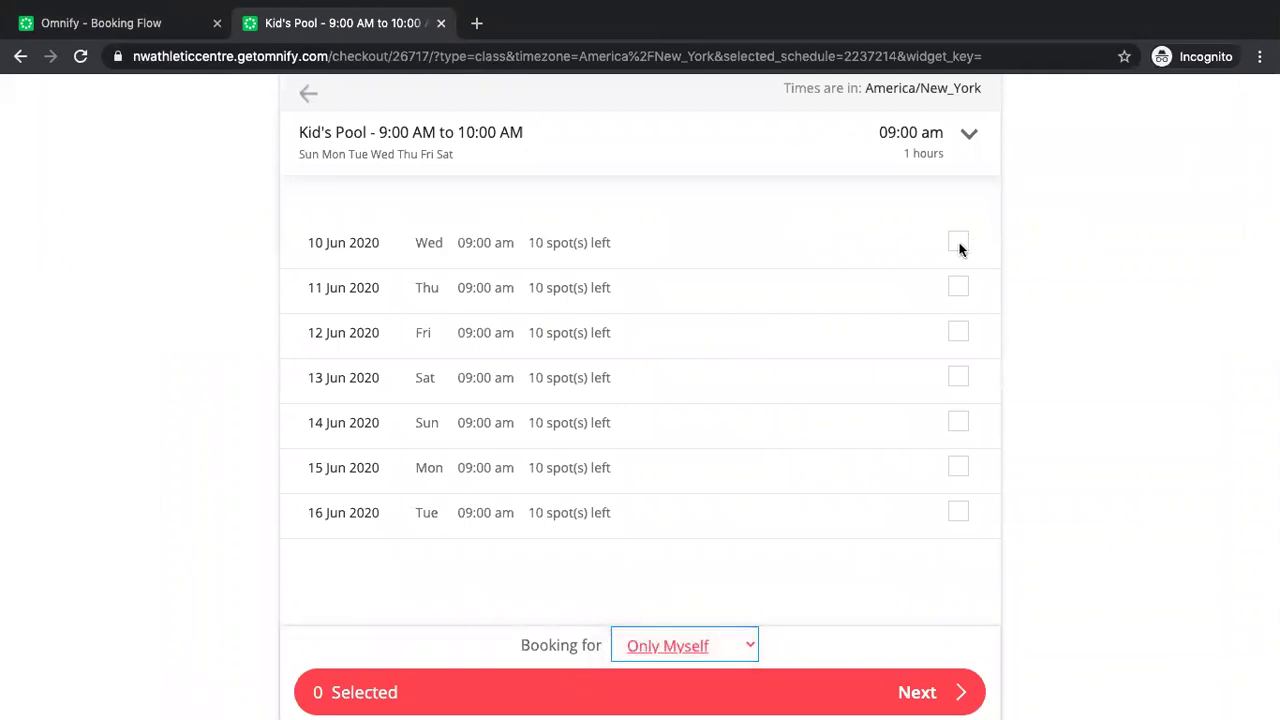
Book Kid's Pool for 10 Jun 2020, accepting terms and policies, then choose Book Another.
click(958, 246)
click(926, 692)
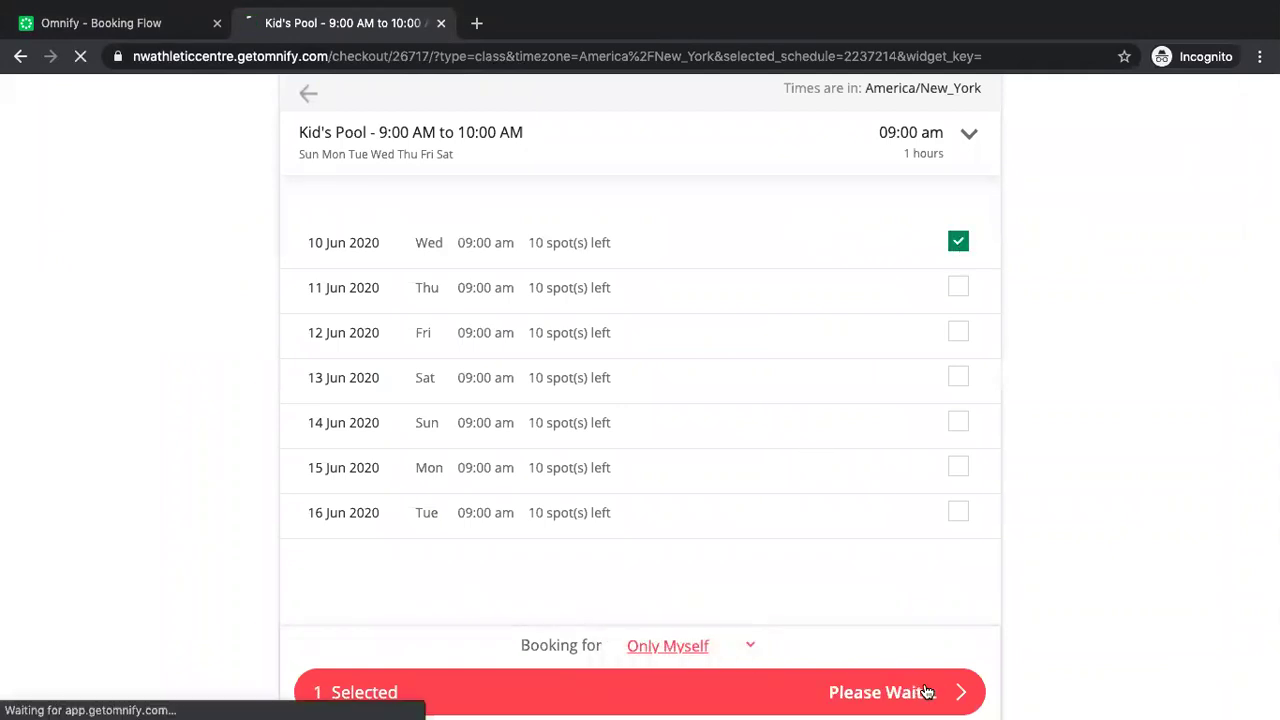
click(926, 691)
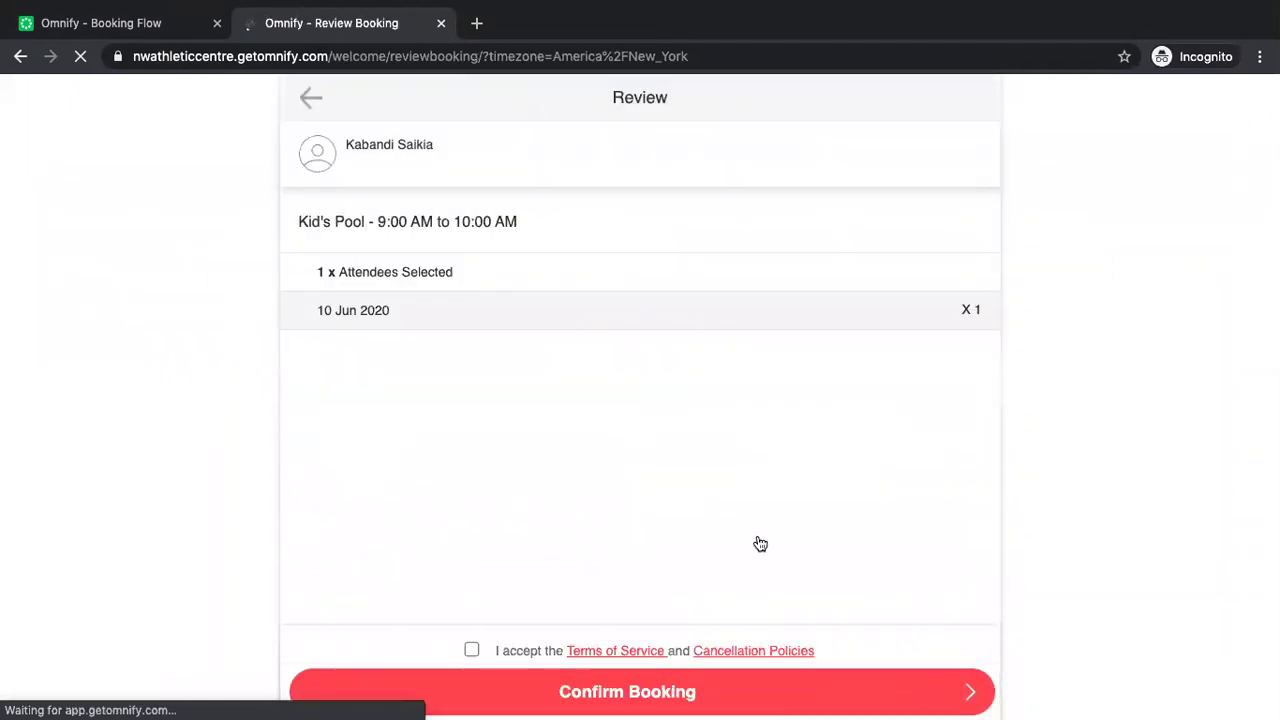
click(475, 649)
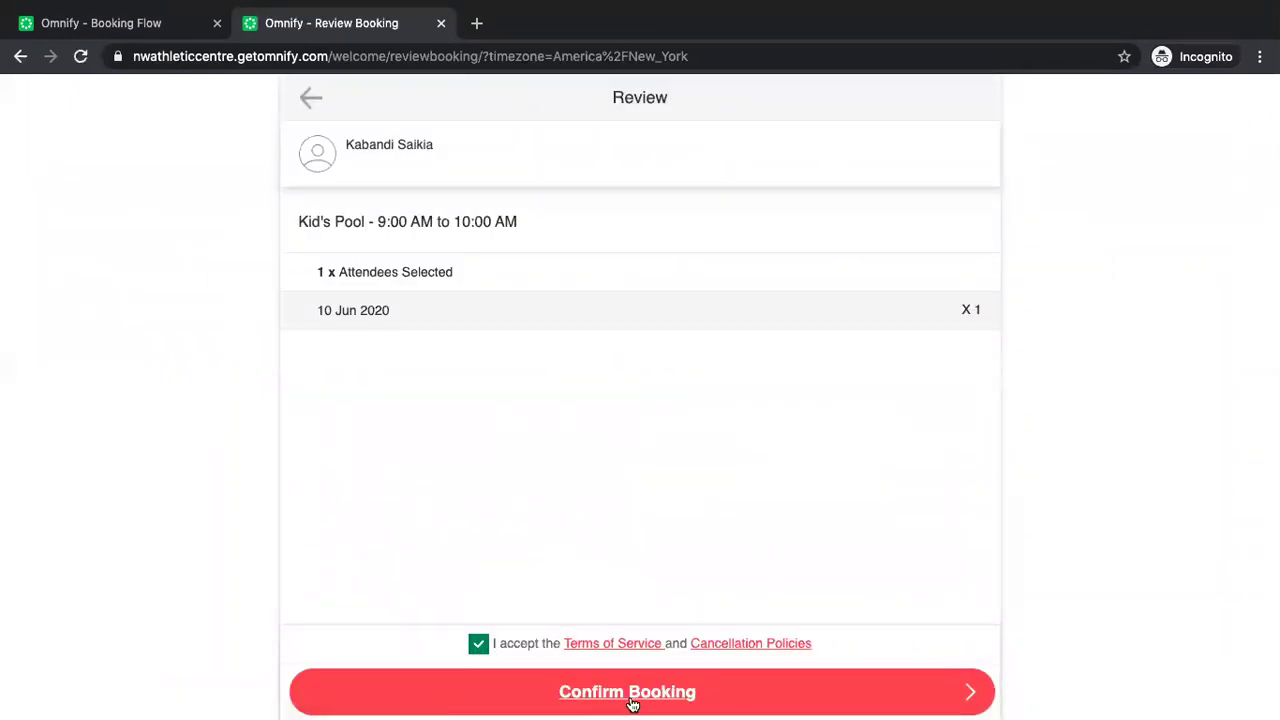
click(631, 695)
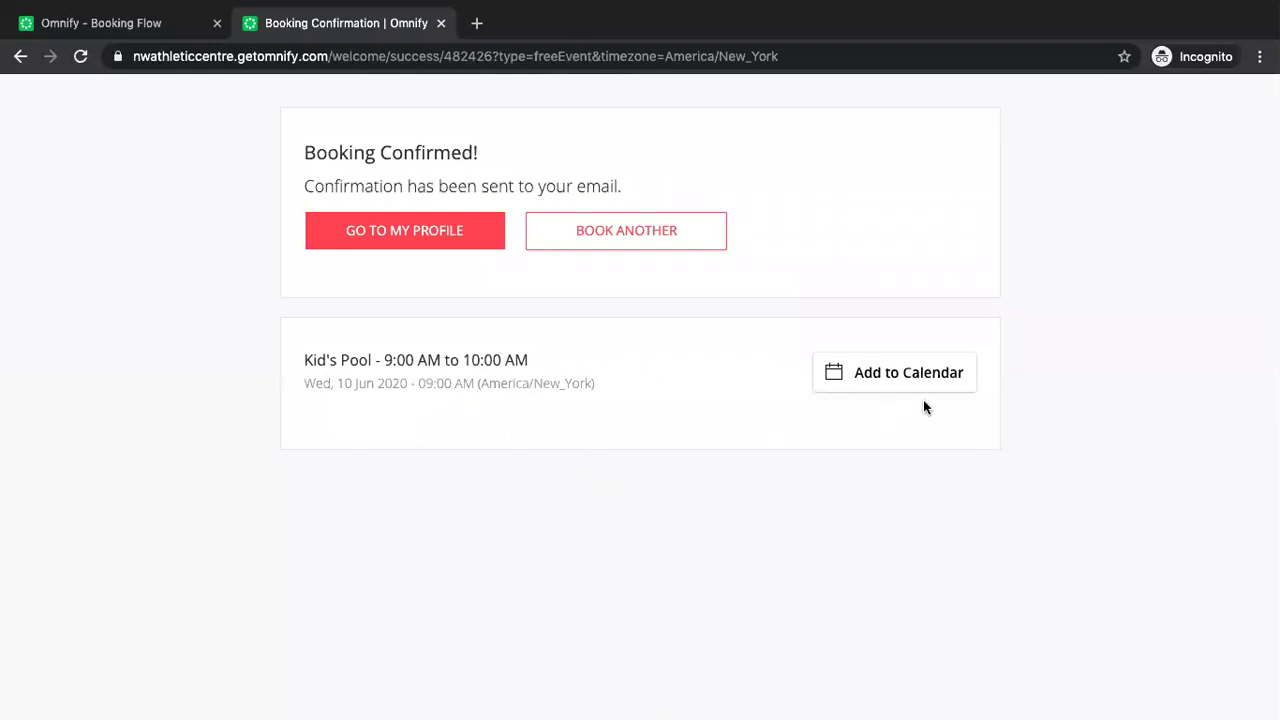
click(668, 228)
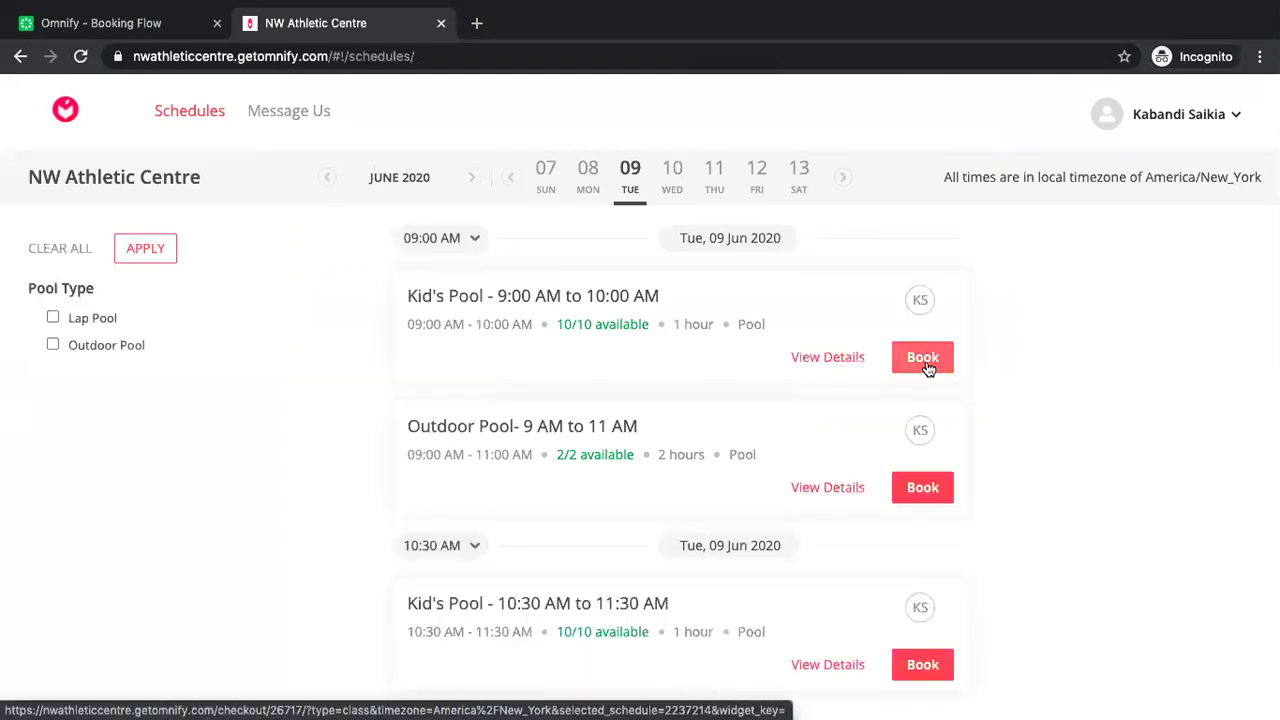
Start an Outdoor Pool 9–11 AM booking for 10 Jun 2020, booking for Me and Others.
click(927, 489)
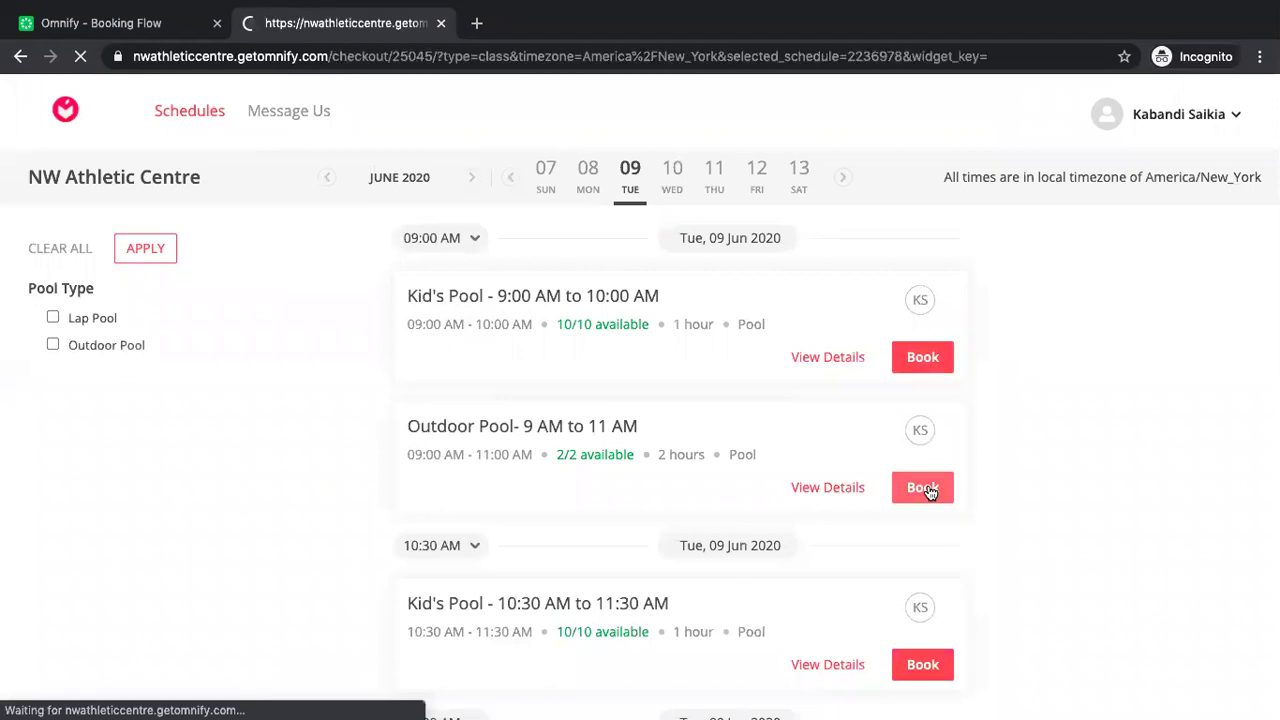
click(958, 242)
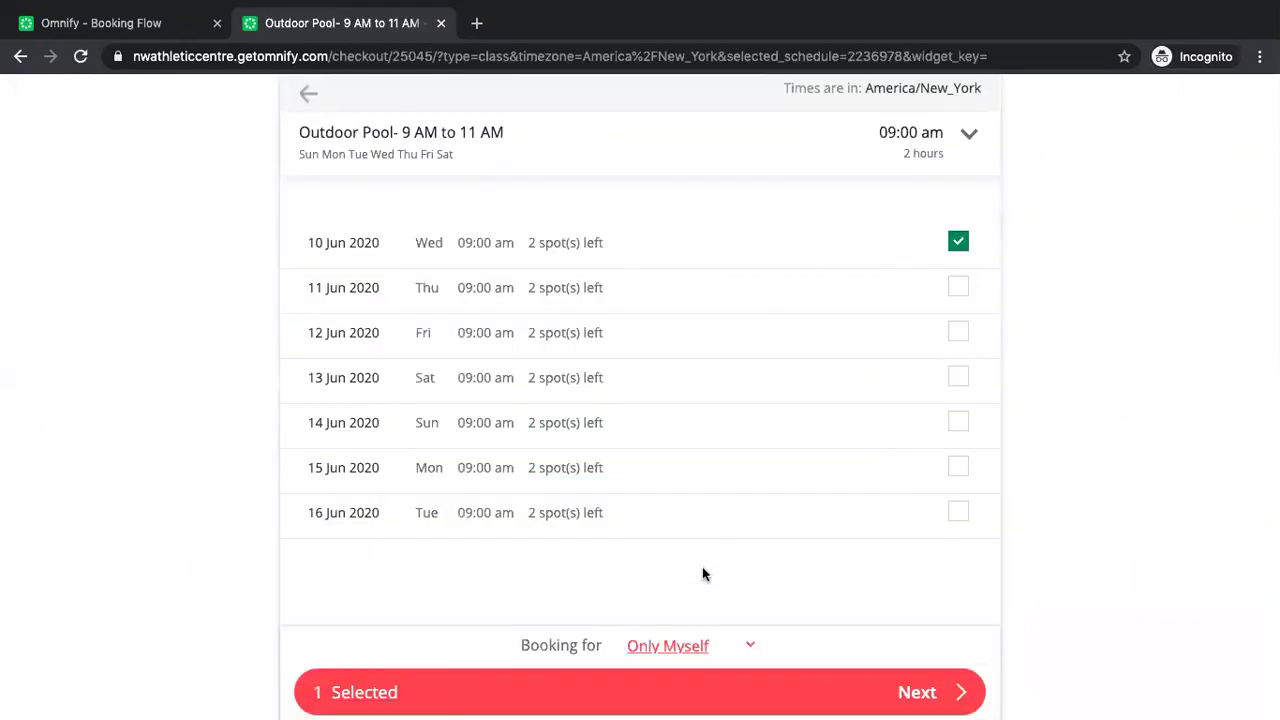
click(672, 646)
click(672, 664)
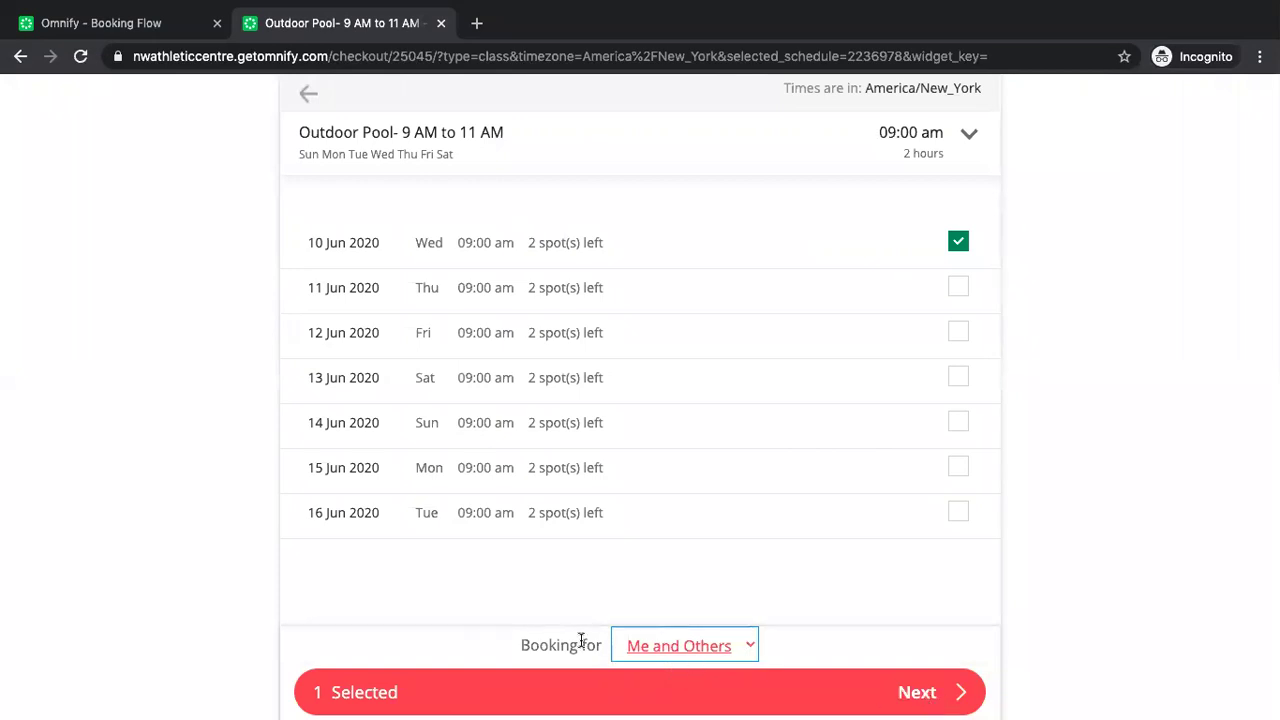
click(668, 652)
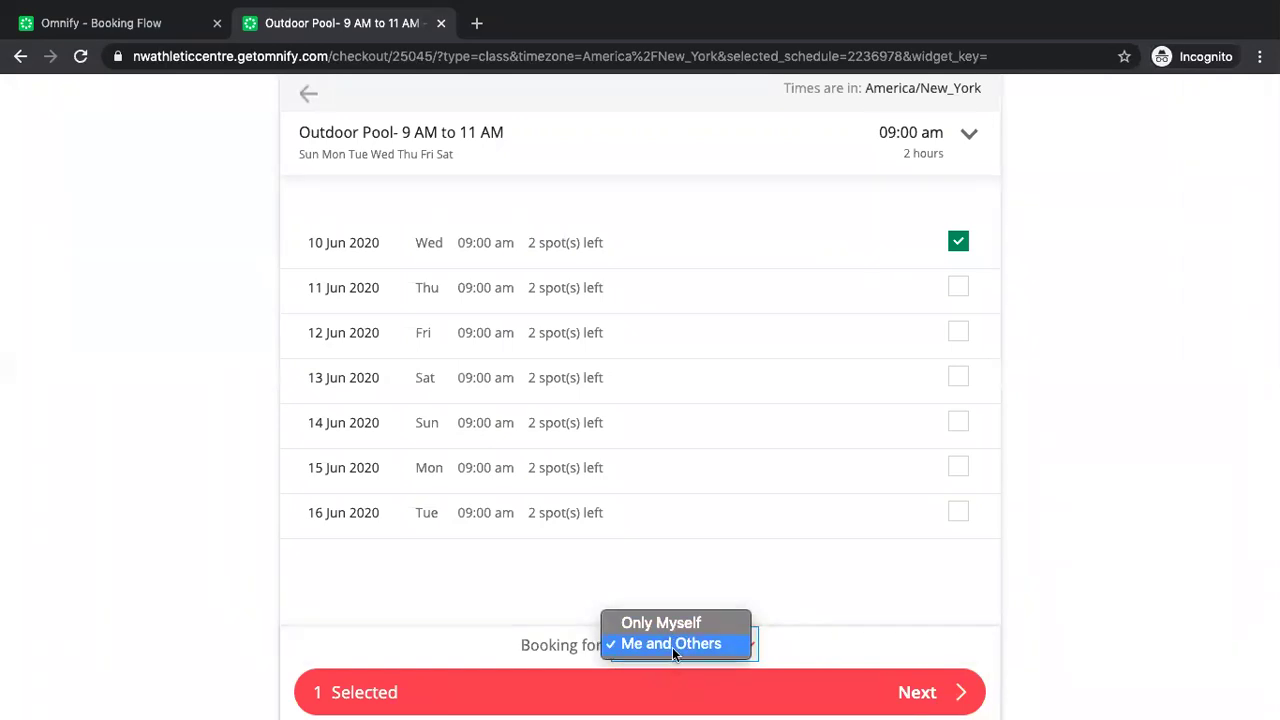
click(838, 634)
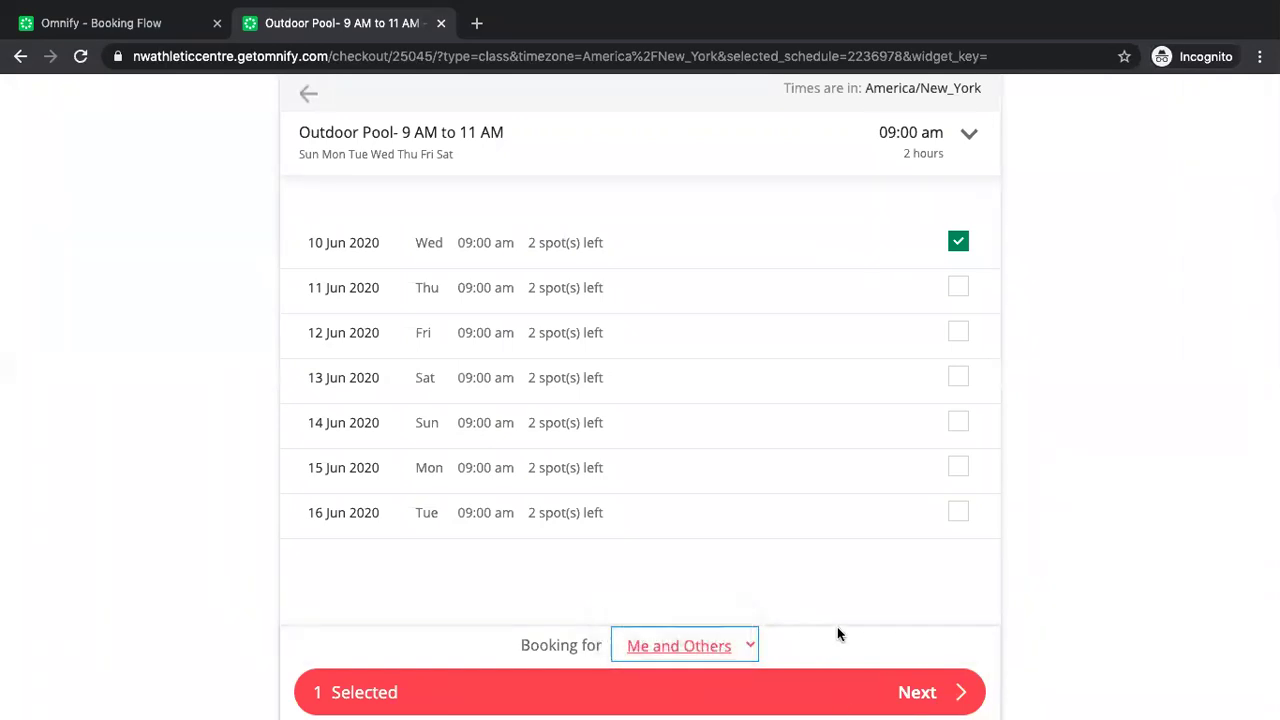
Add and save a new family member attendee with their first and last name.
click(917, 706)
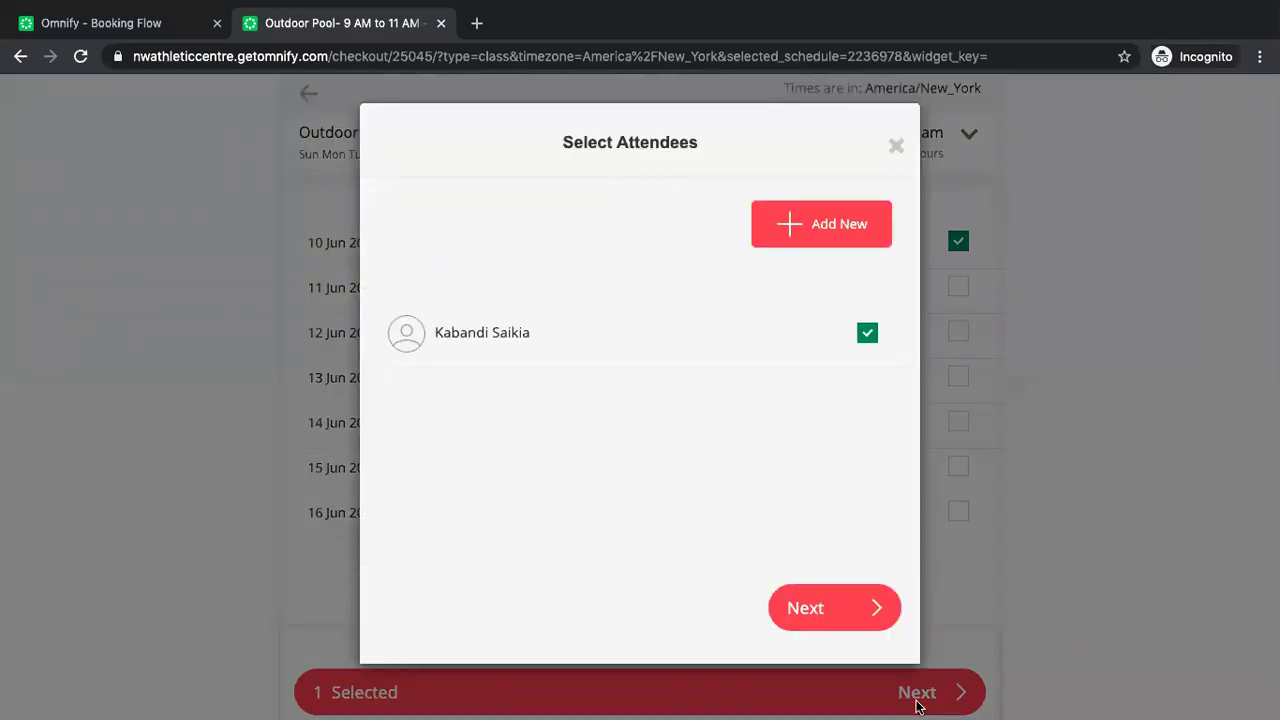
click(812, 220)
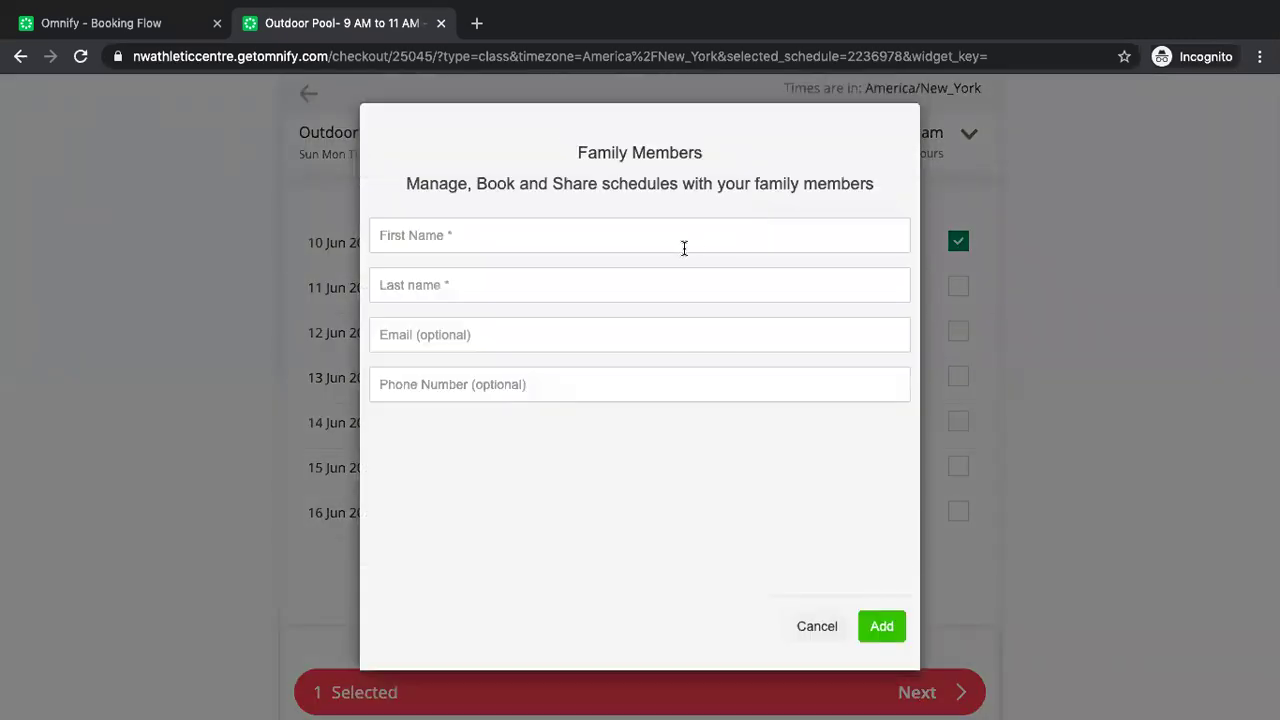
click(683, 247)
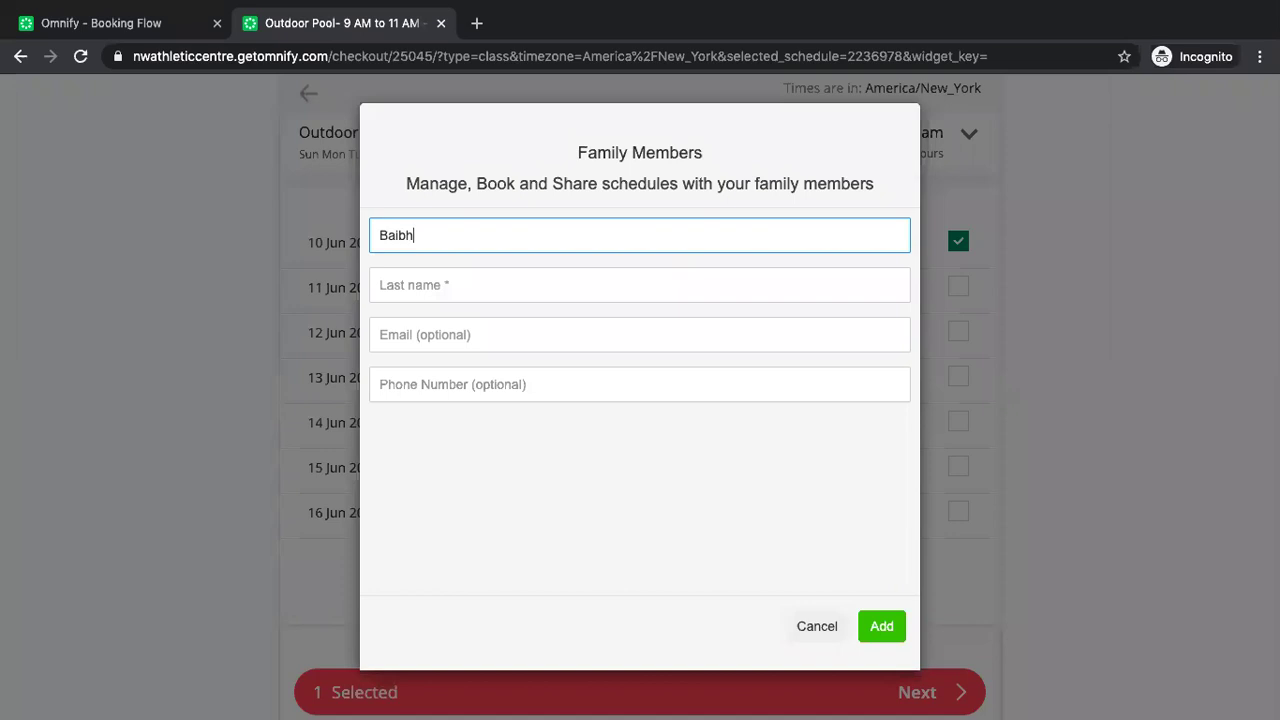
click(480, 296)
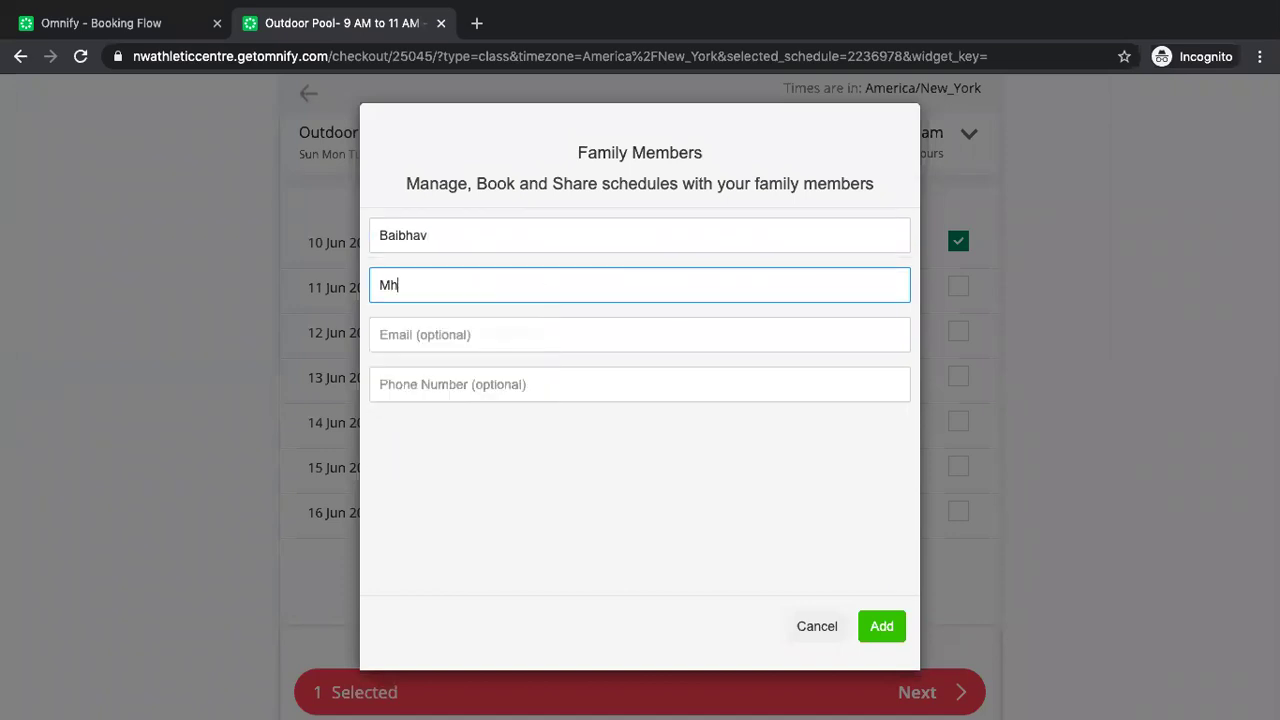
click(388, 285)
click(881, 626)
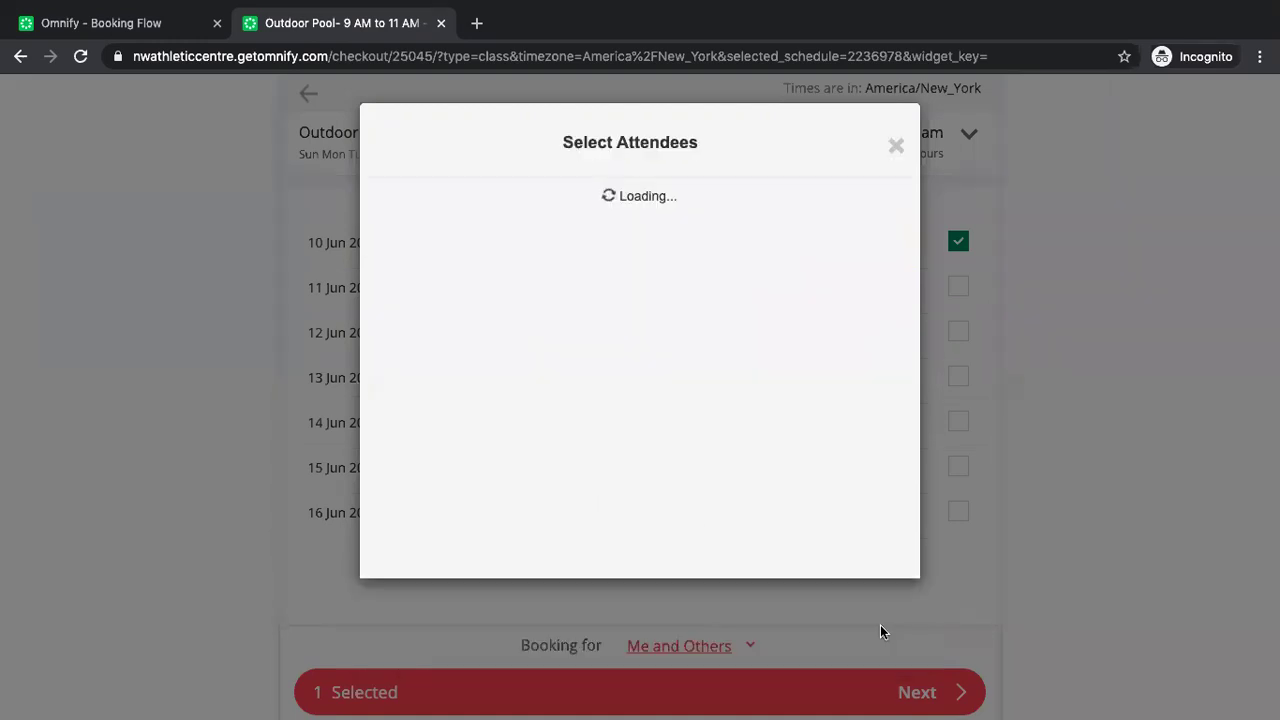
Select both attendees for the 10 Jun Outdoor Pool class and dismiss the cannot-proceed error.
click(867, 392)
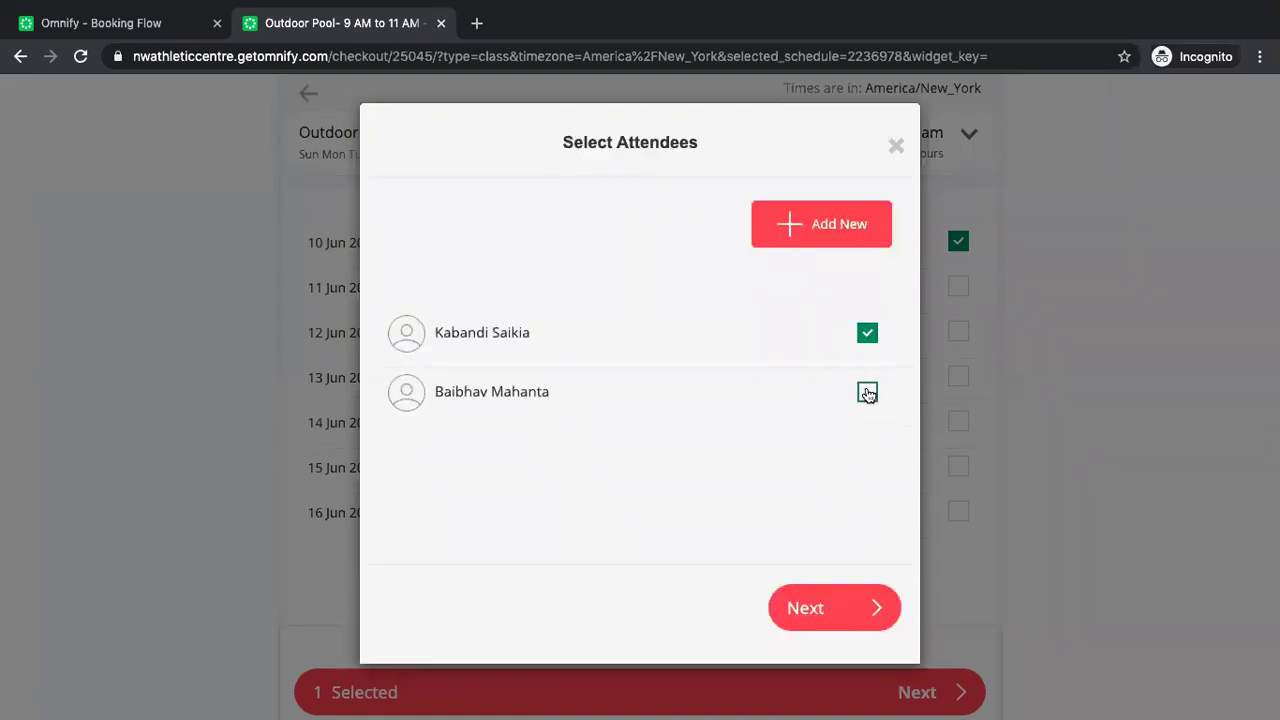
click(813, 610)
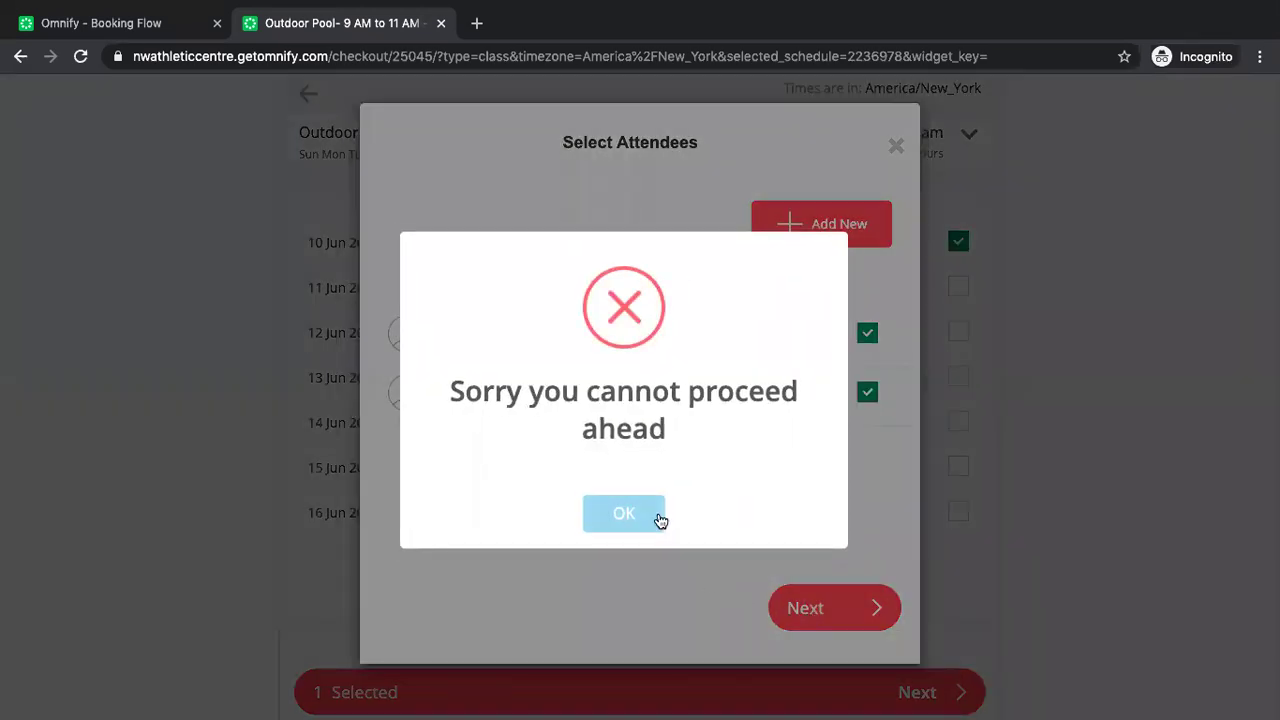
click(626, 514)
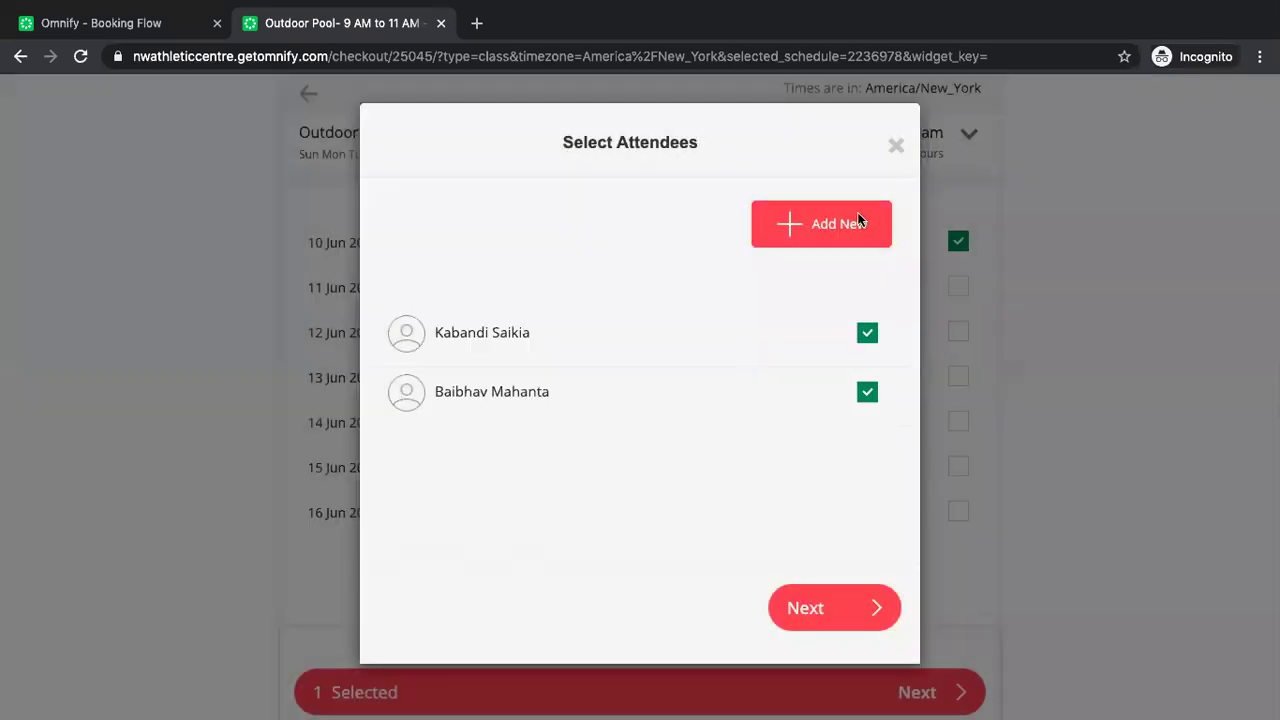
click(896, 147)
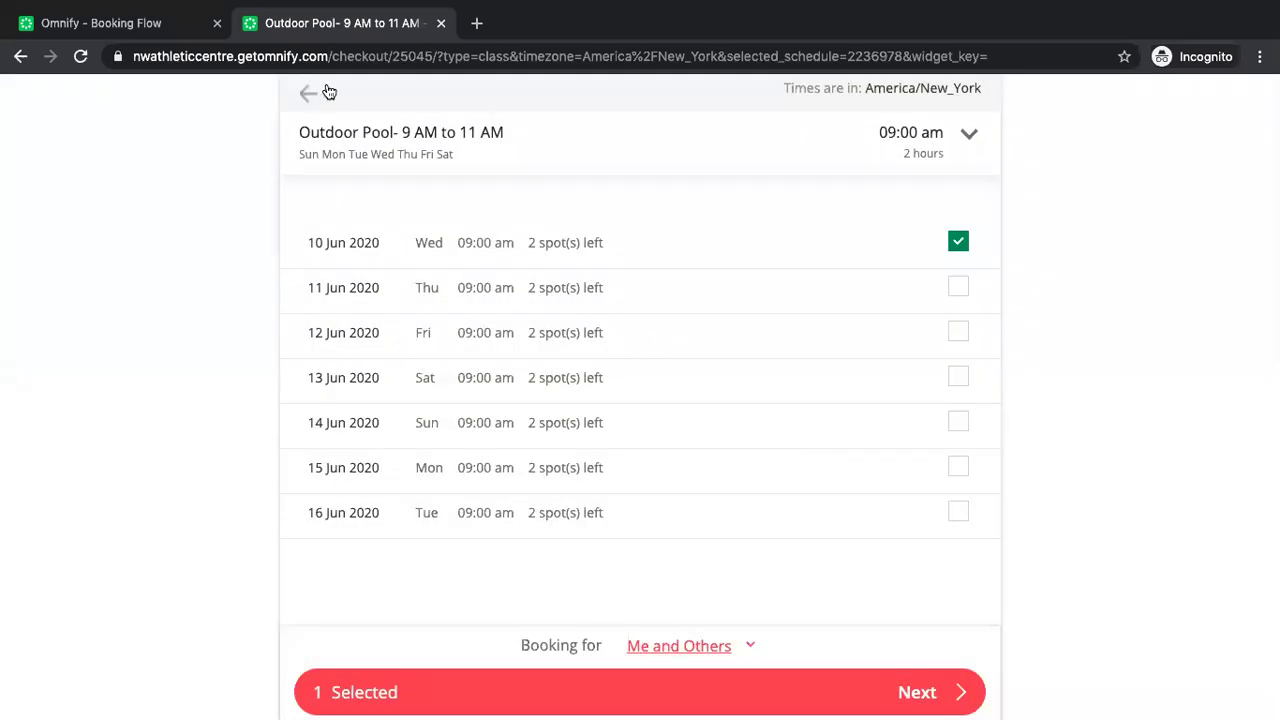
click(308, 94)
click(896, 147)
Abandon the Outdoor Pool checkout and open the public service store in a new tab.
click(310, 106)
click(643, 517)
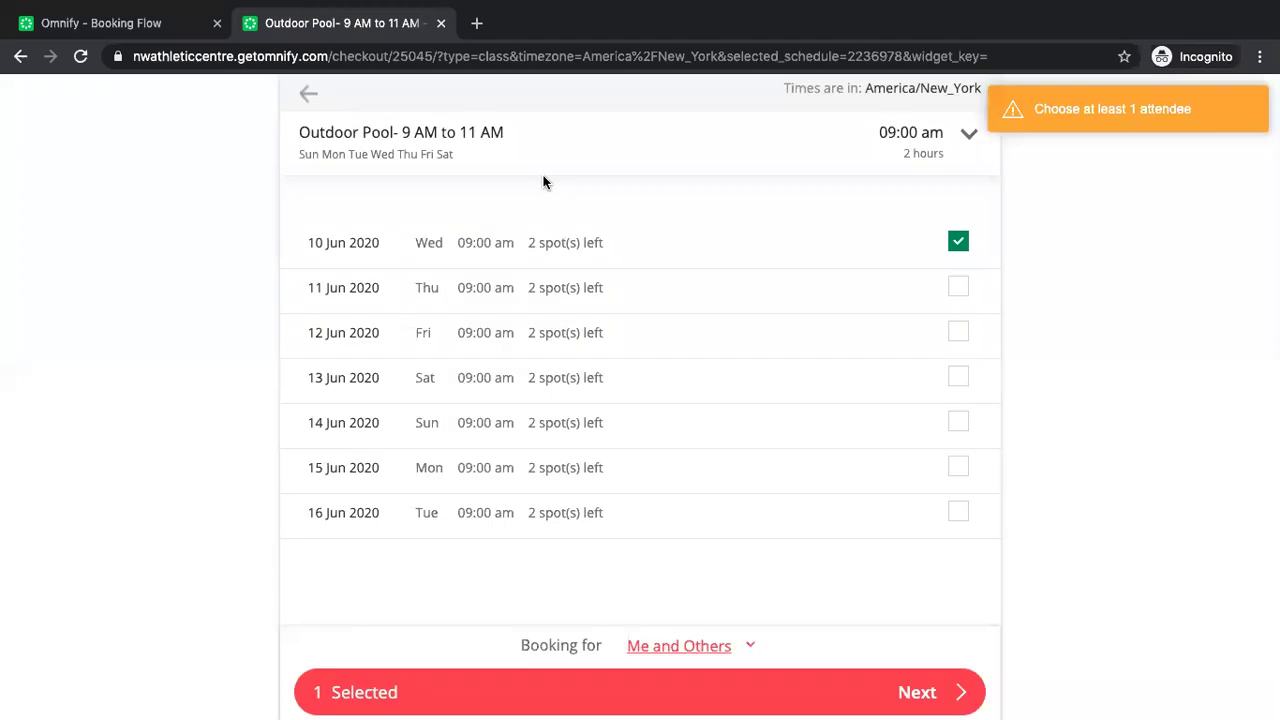
click(441, 22)
click(193, 165)
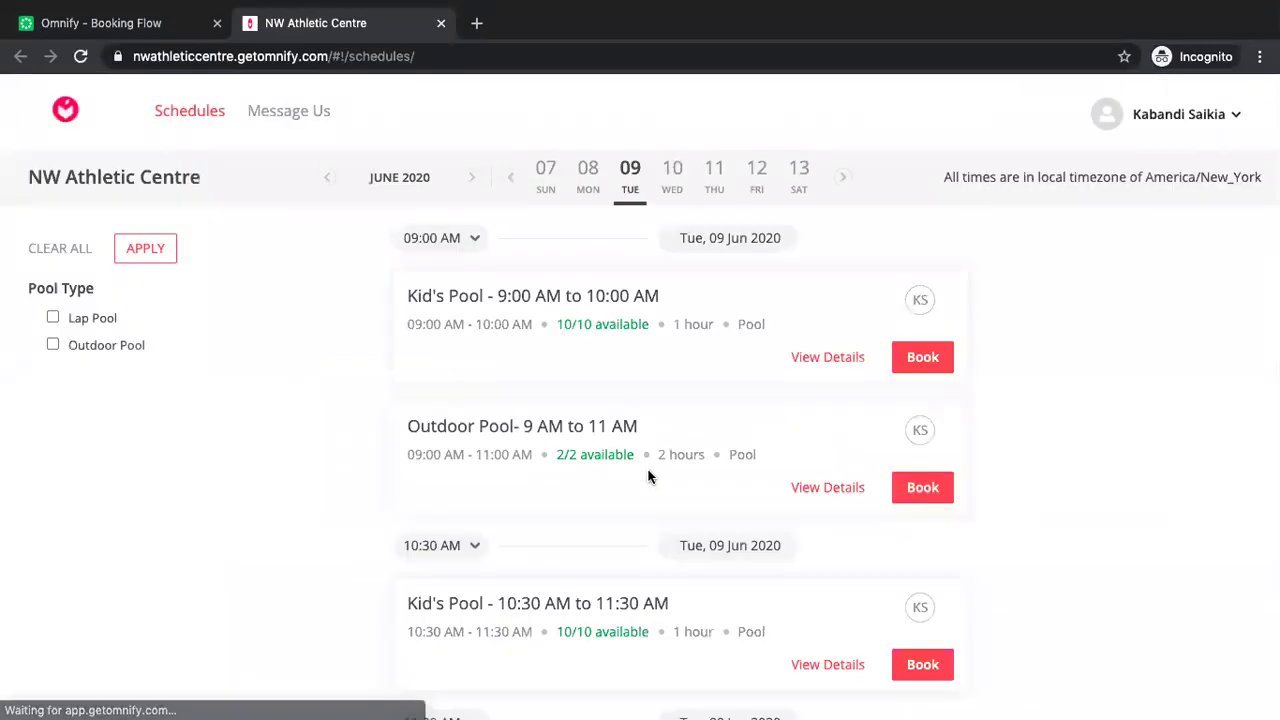
Start a Kid's Pool 9:00 AM booking for 11 Jun 2020, booking for Me and Others.
click(922, 357)
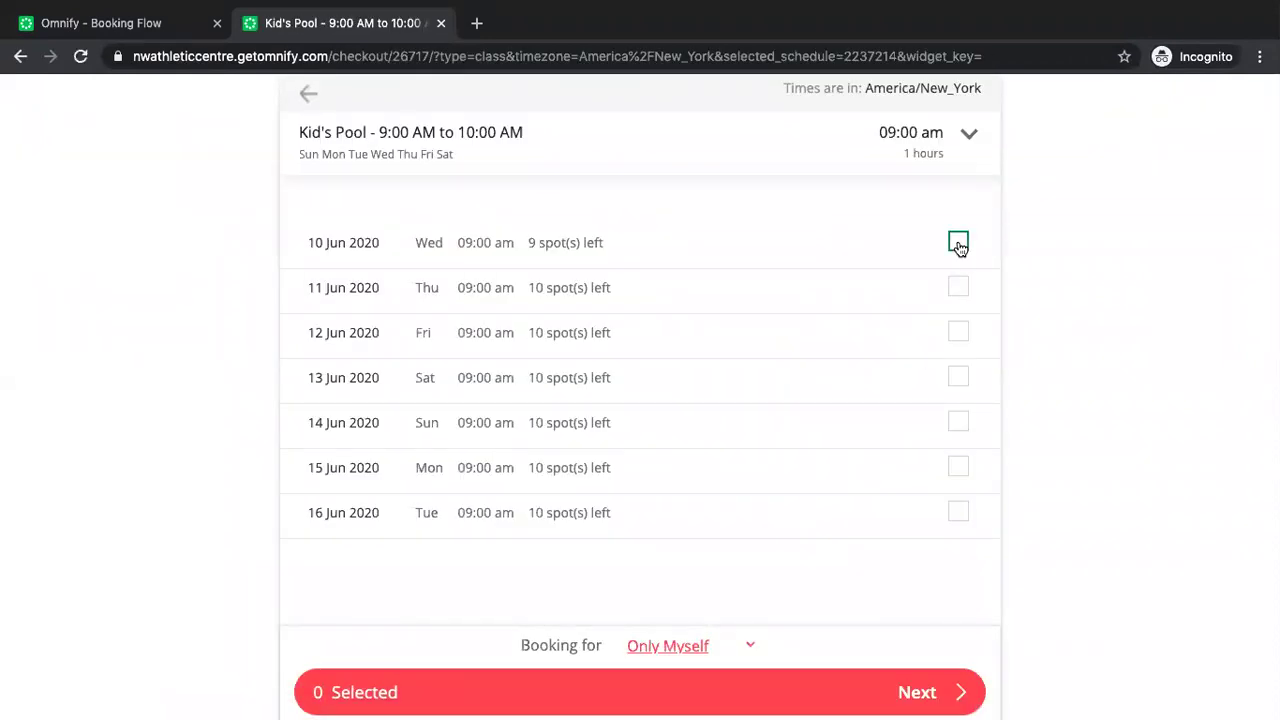
click(958, 287)
click(682, 647)
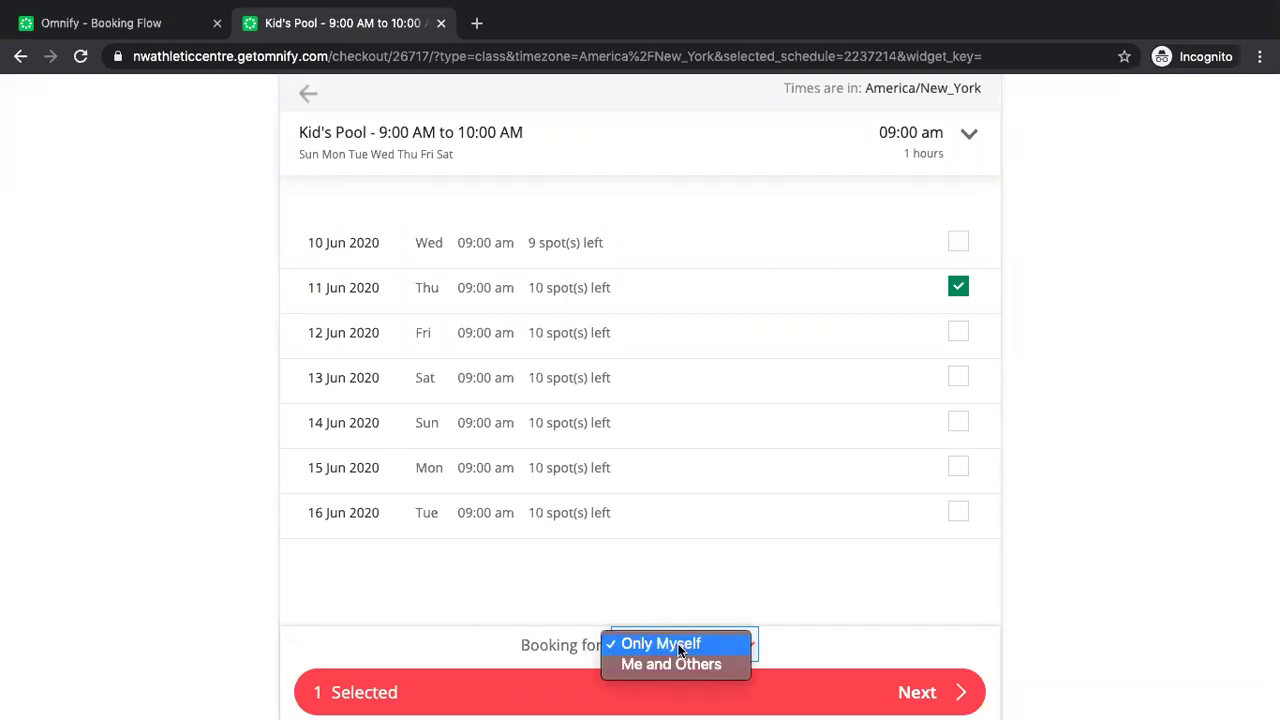
click(675, 664)
click(918, 695)
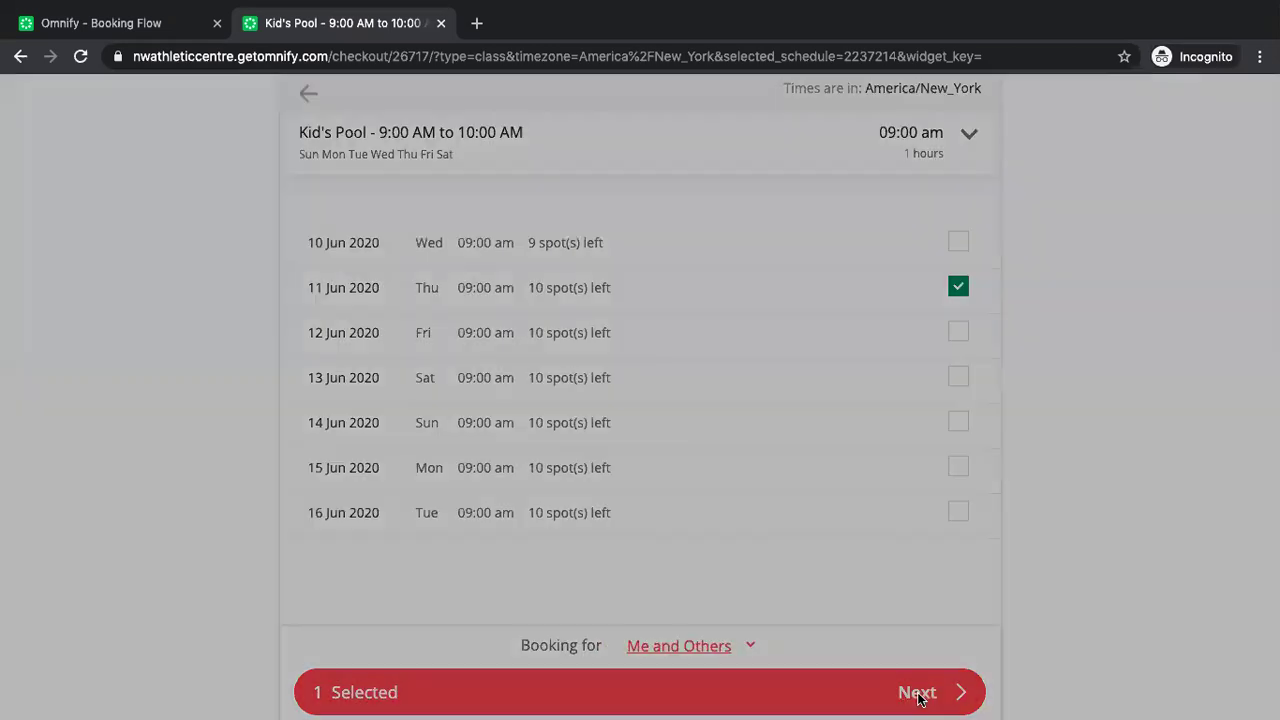
Add the second attendee, accept the terms and confirm the Kid's Pool booking.
click(867, 392)
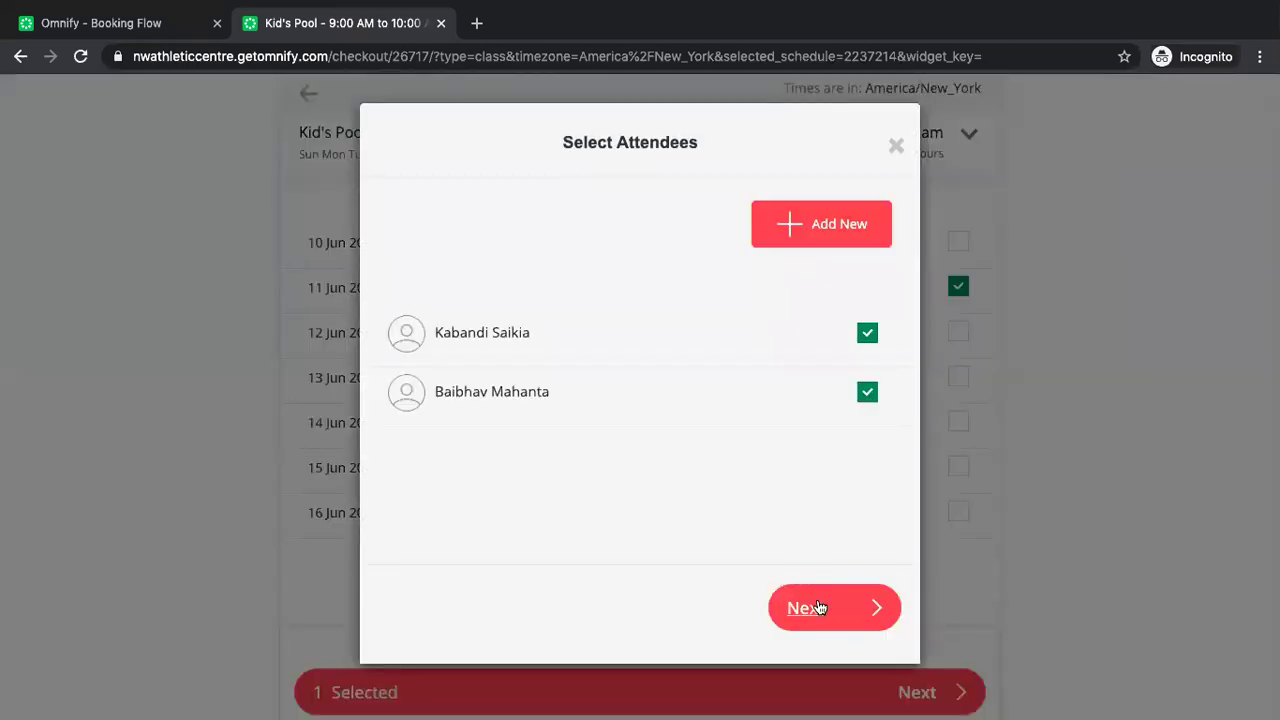
click(820, 607)
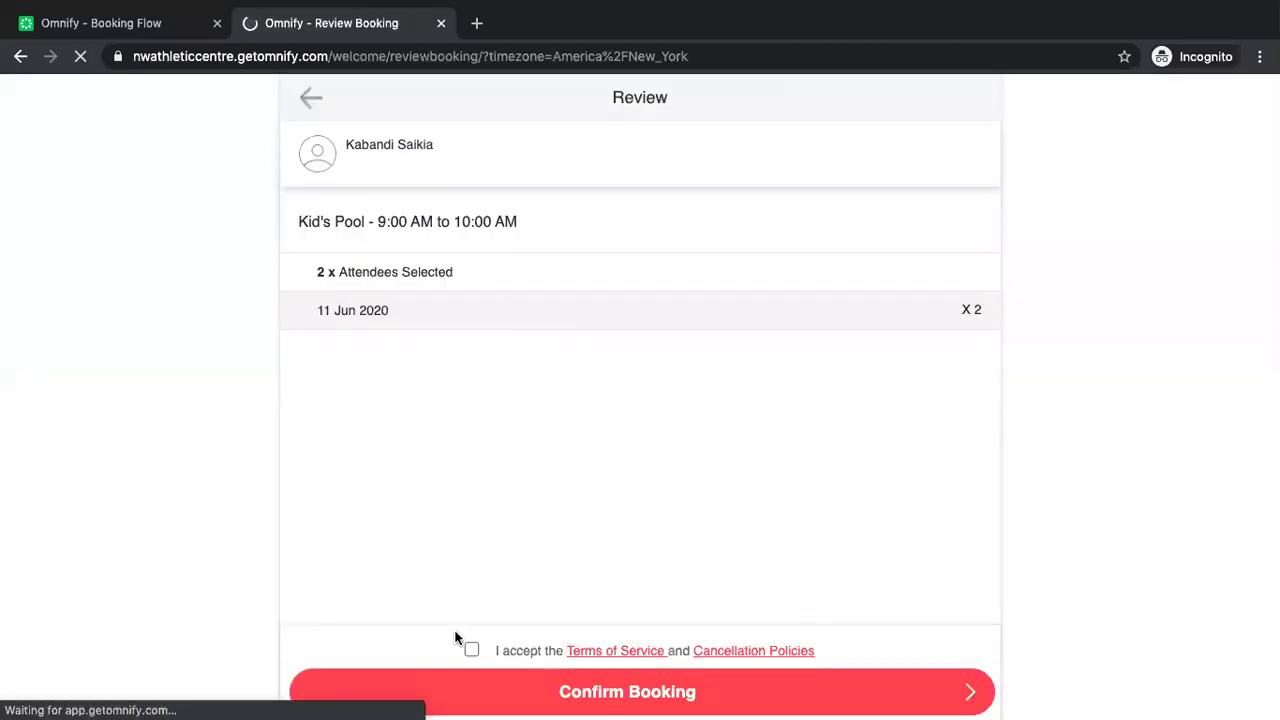
click(477, 648)
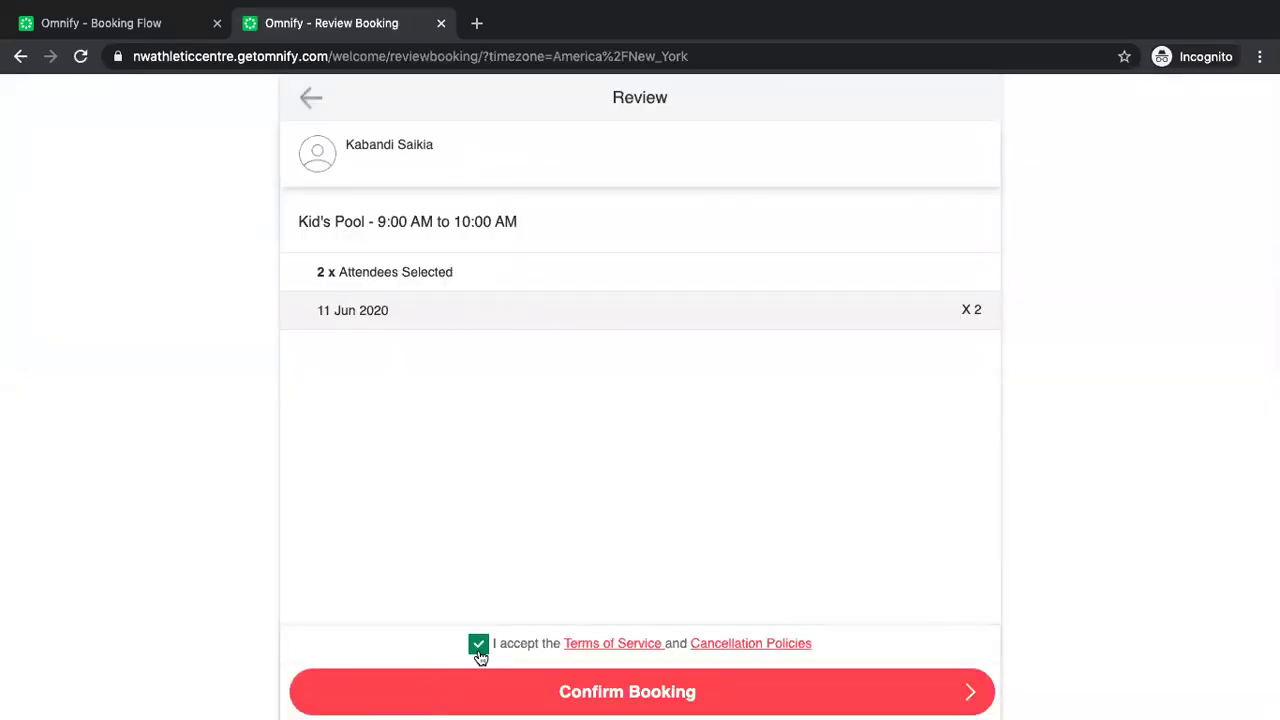
click(622, 692)
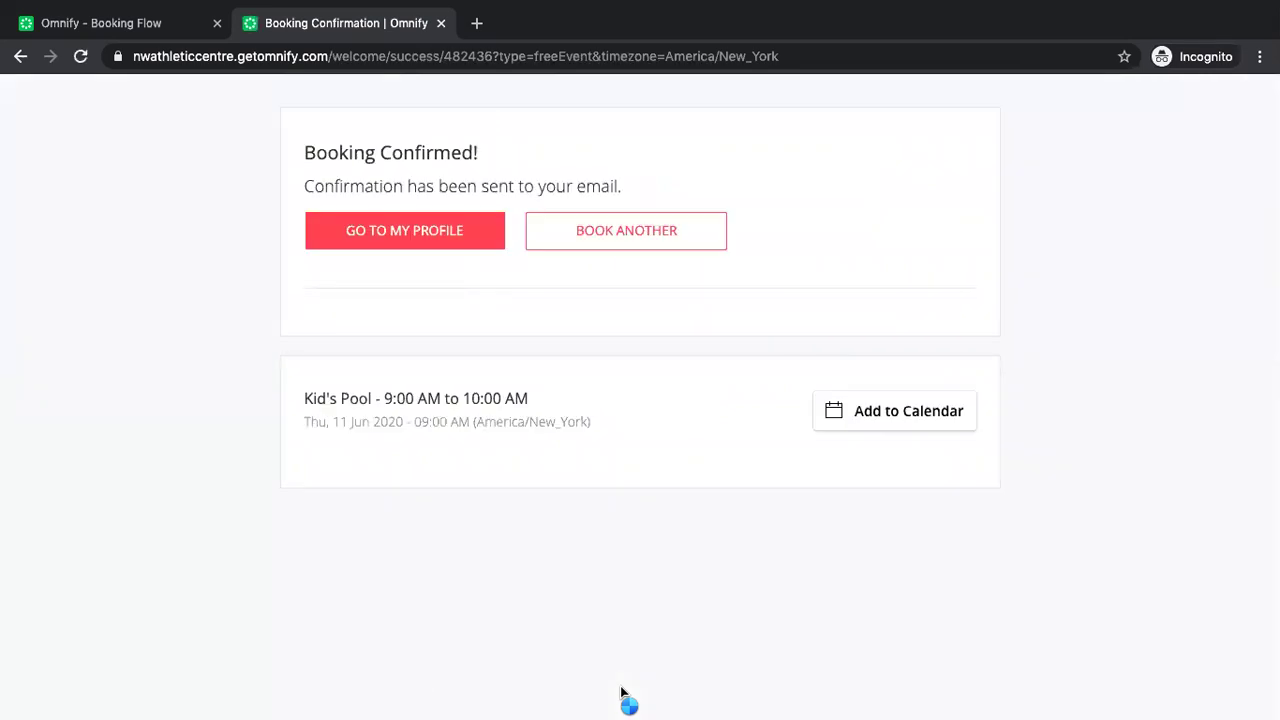
click(152, 35)
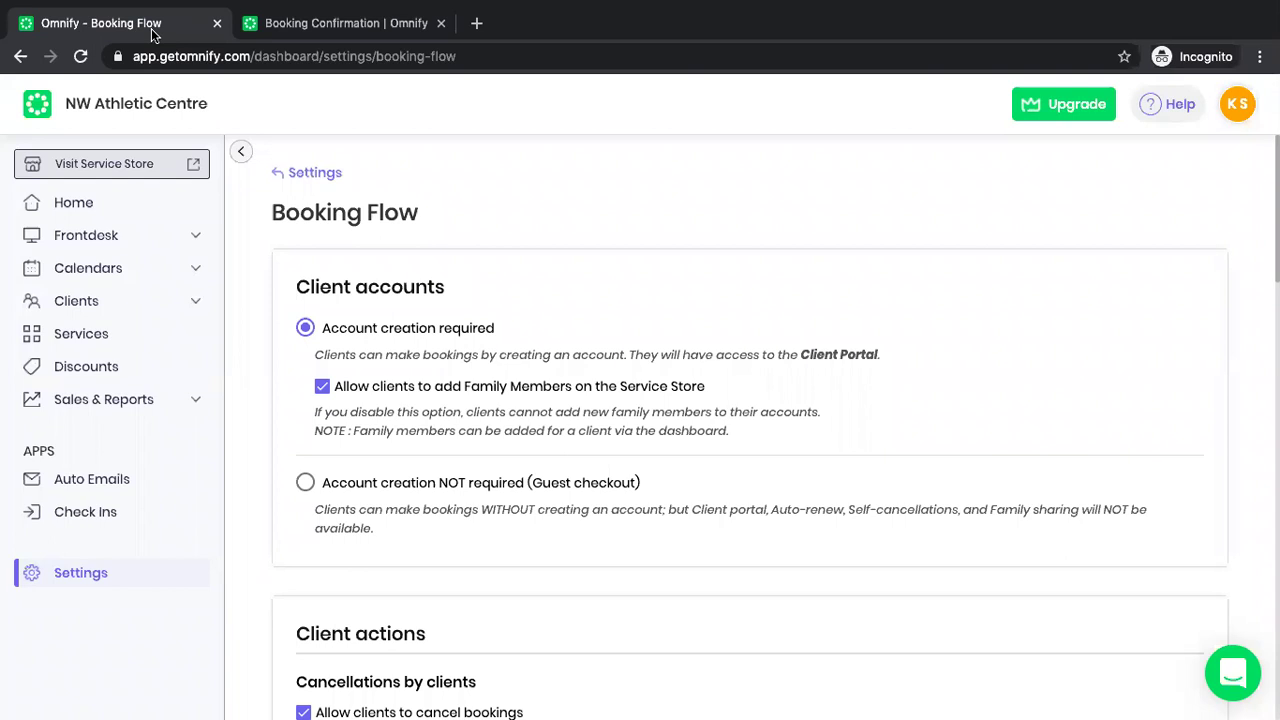
Untick 'Allow clients to add Family Members on the Service Store', save, and reopen the store.
click(322, 386)
scroll(340, 390, down, 2)
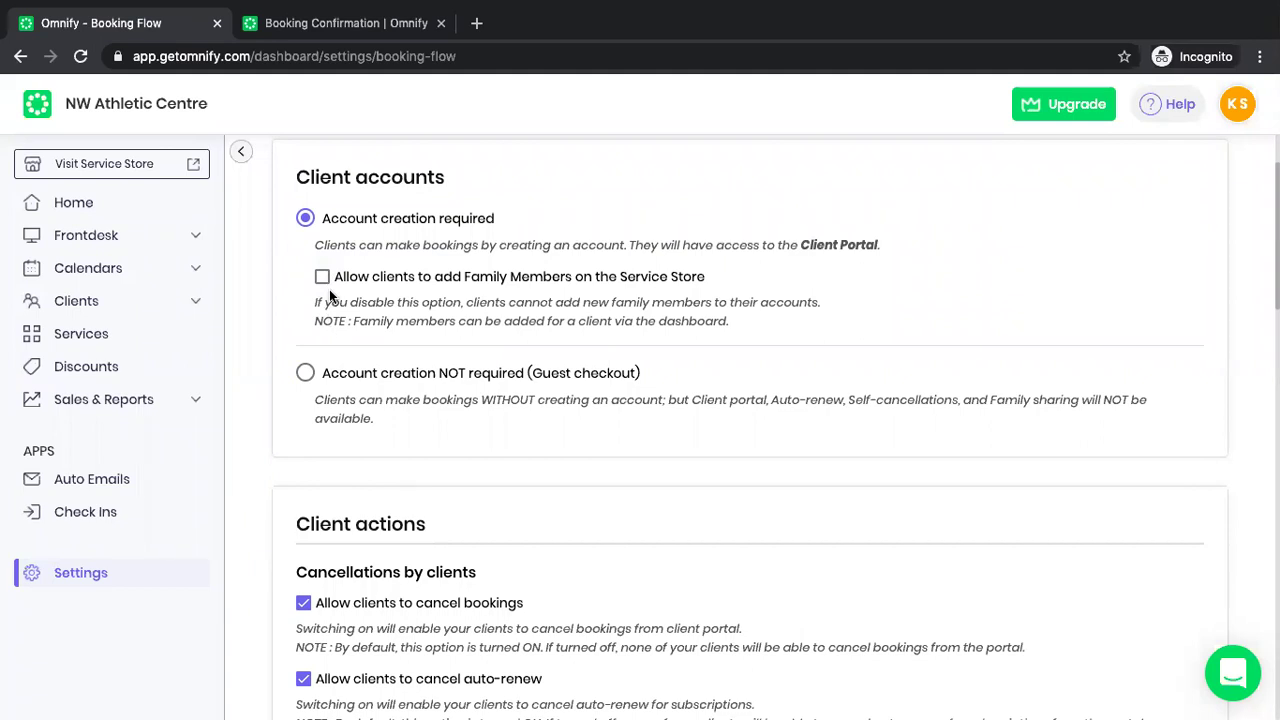
scroll(323, 290, down, 10)
scroll(330, 592, down, 5)
click(345, 573)
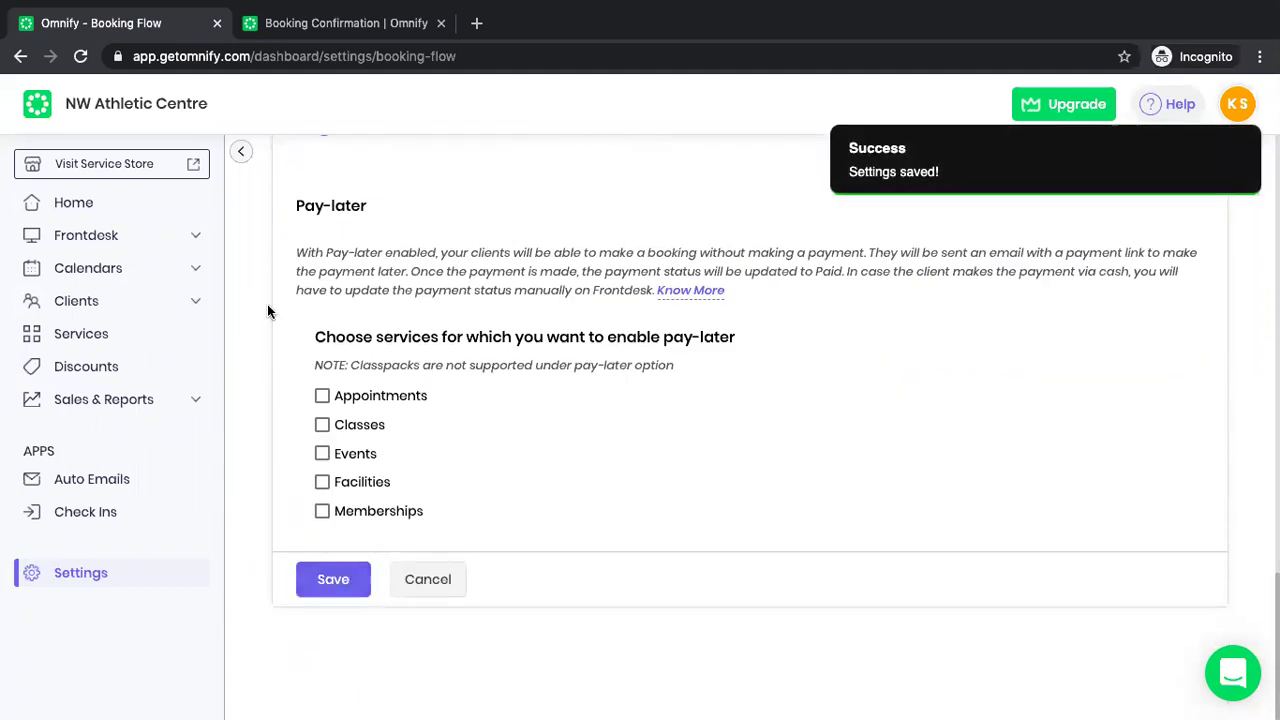
click(195, 165)
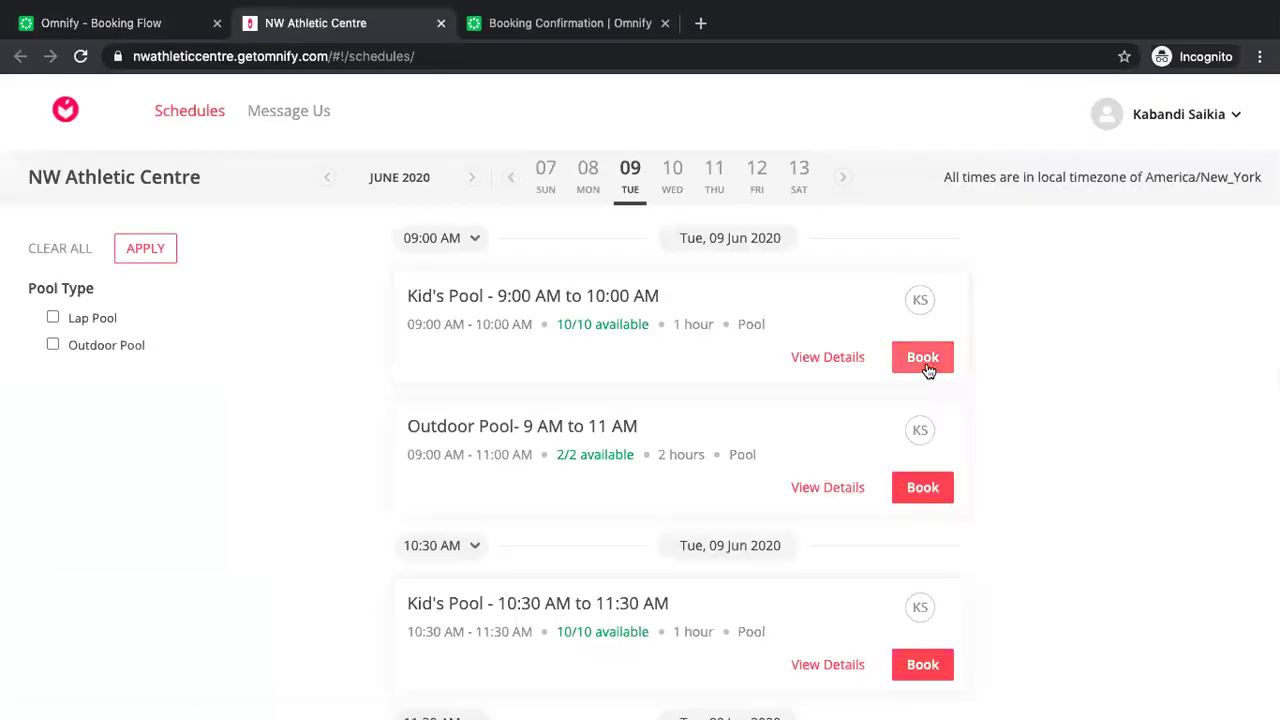
Book Kid's Pool for 11 Jun as Me and Others, confirming no add-member option appears.
click(927, 368)
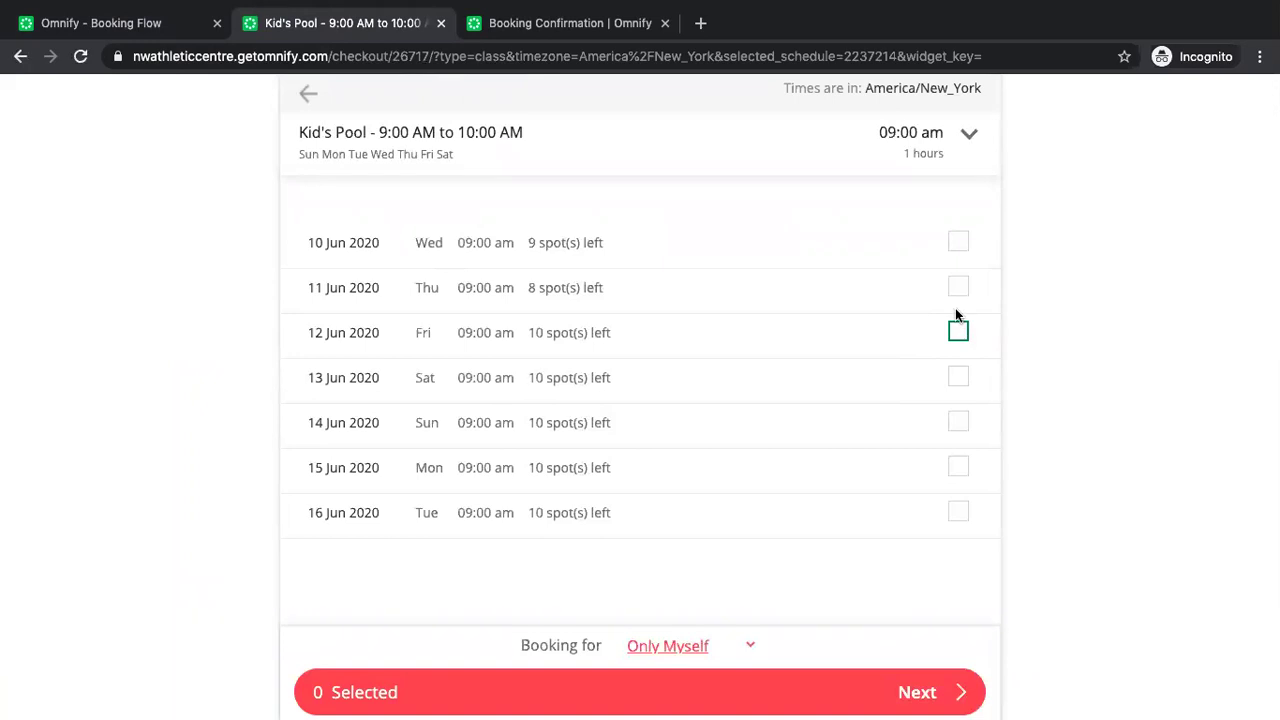
click(958, 287)
click(676, 647)
click(670, 664)
click(928, 700)
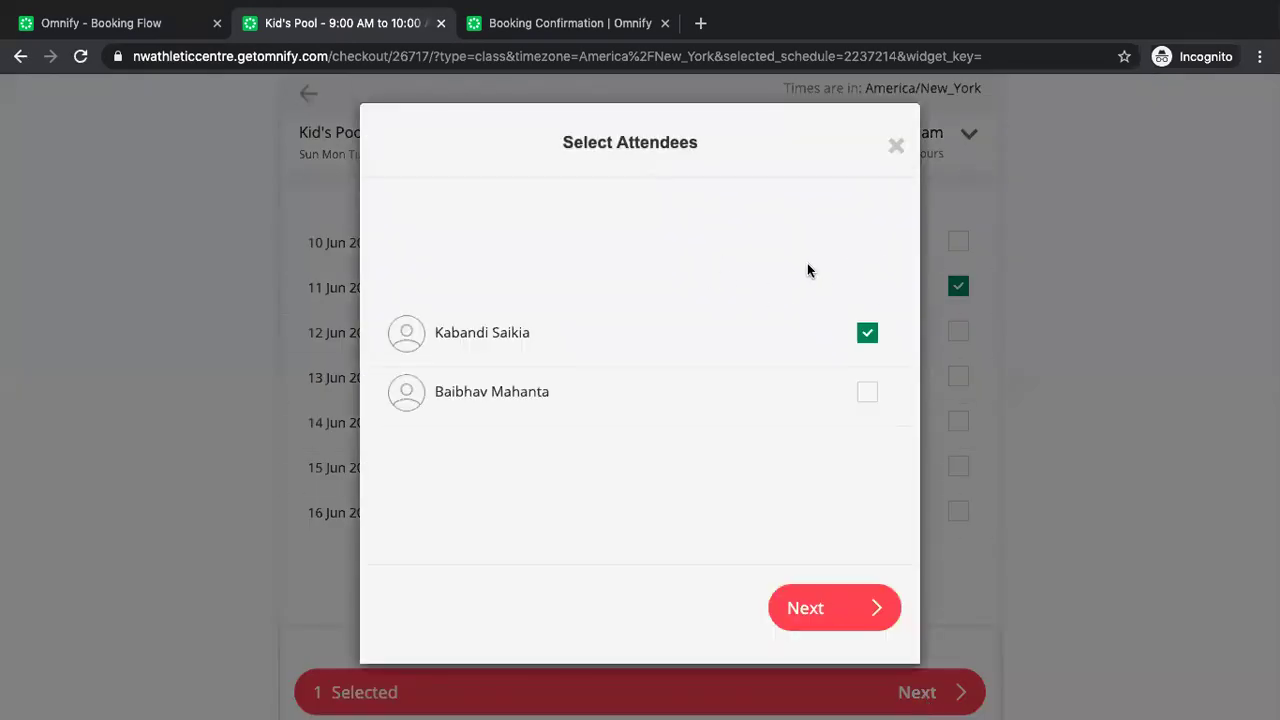
click(893, 150)
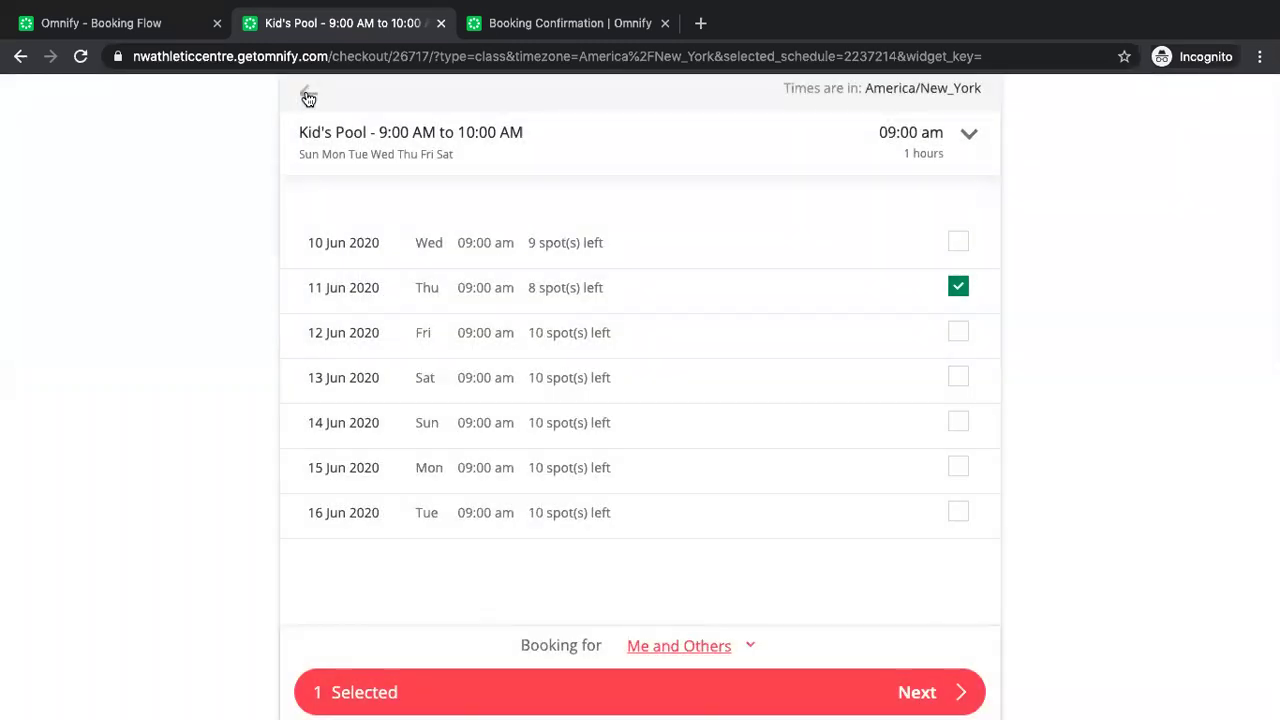
click(150, 30)
Toggle the same-day unlimited-bookings override on and off, leaving it unchecked.
scroll(435, 310, up, 6)
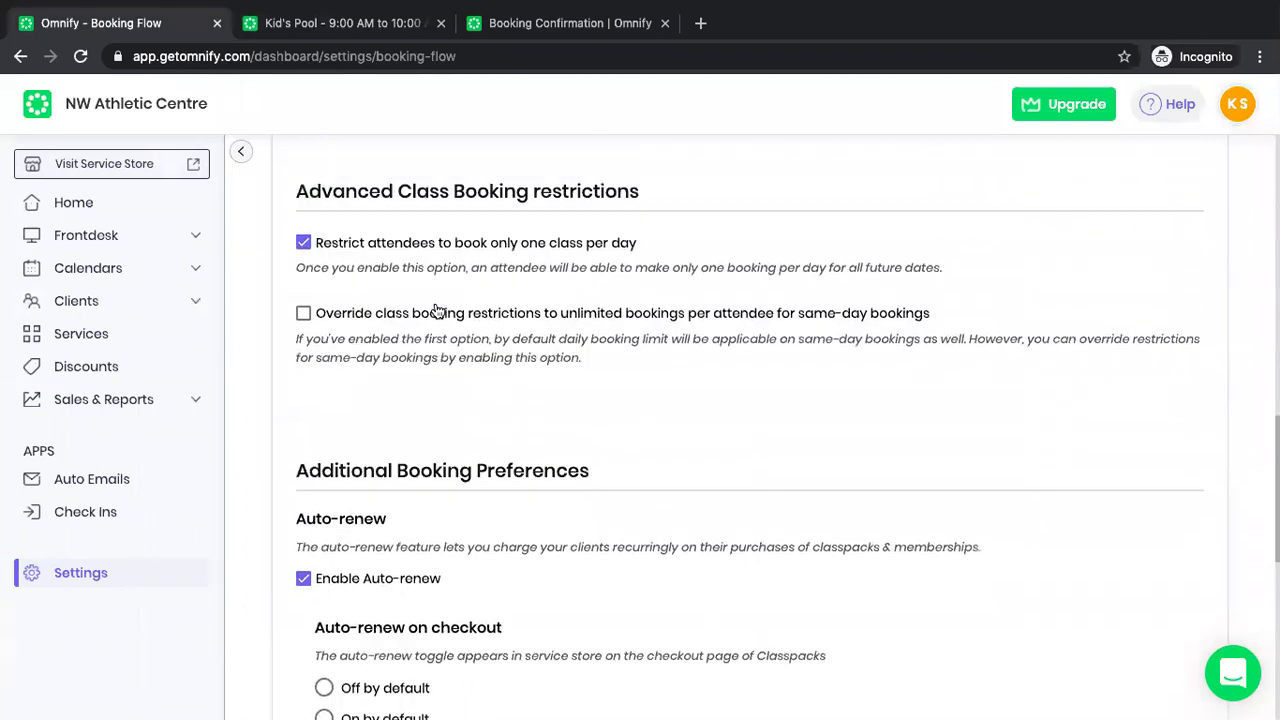
scroll(435, 310, up, 1)
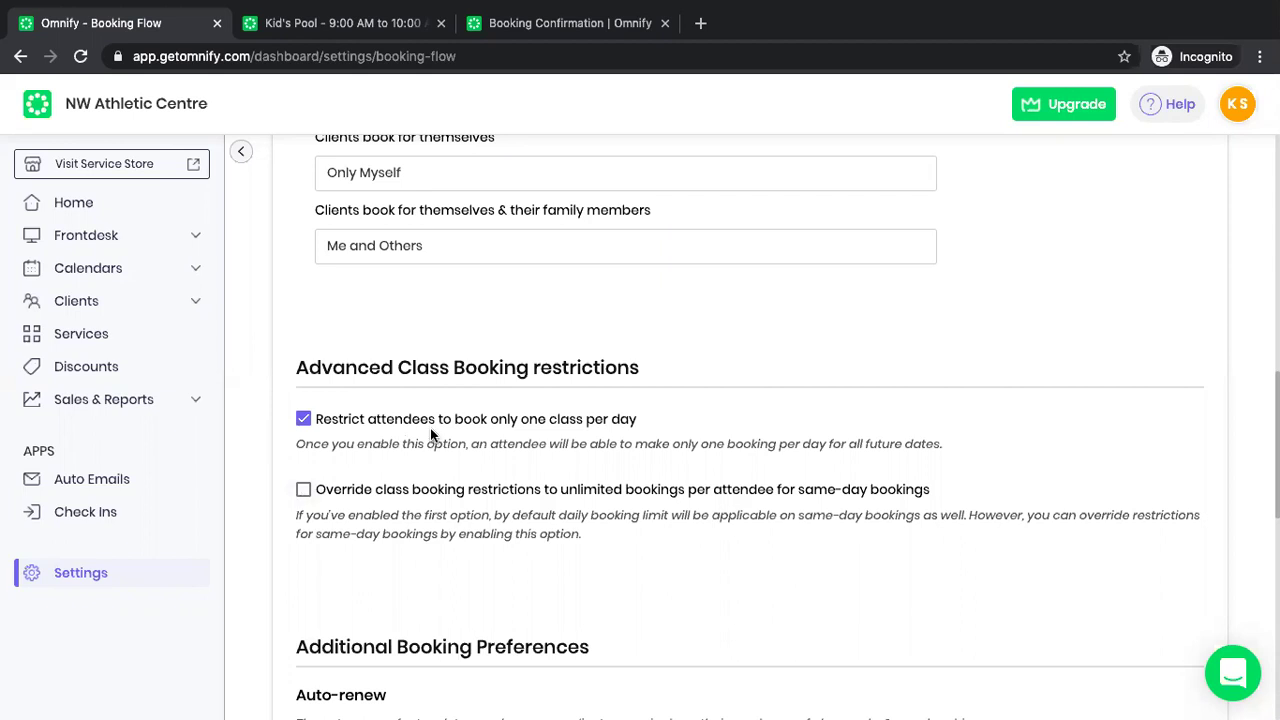
click(303, 491)
click(304, 490)
click(303, 492)
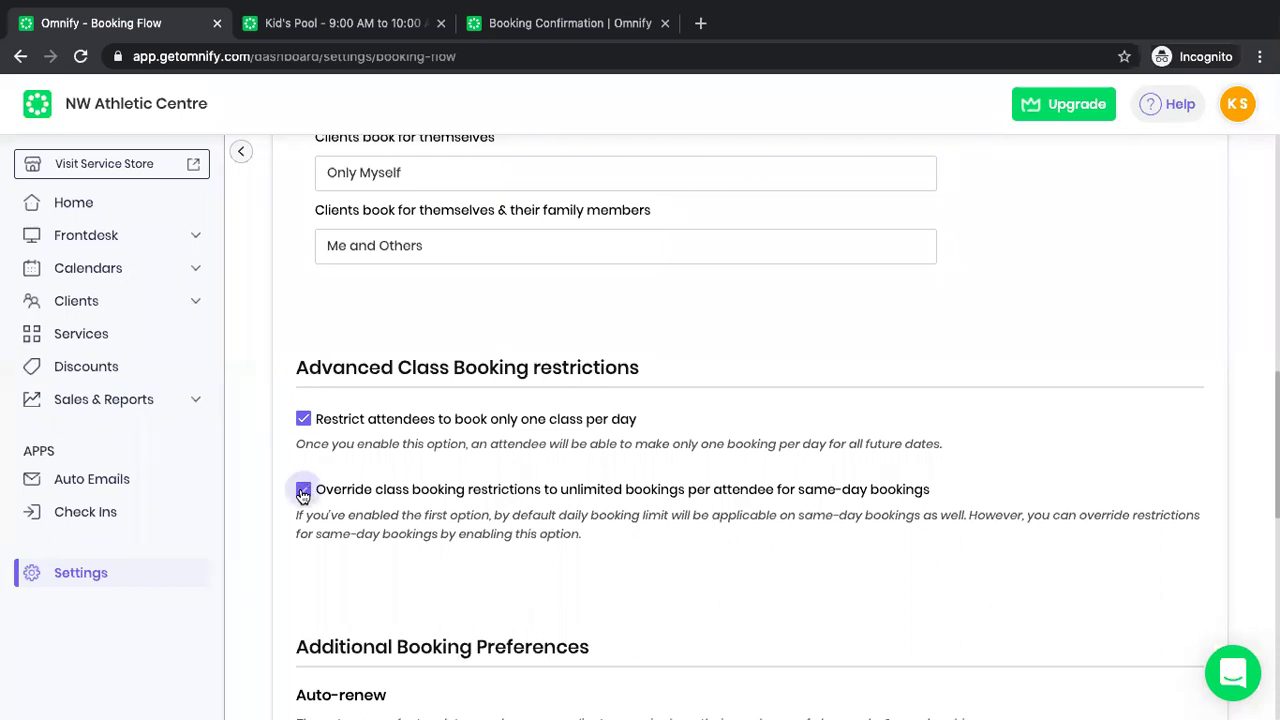
click(303, 490)
Untick 'Restrict attendees to book only one class per day' and save the Booking Flow settings.
scroll(479, 566, down, 2)
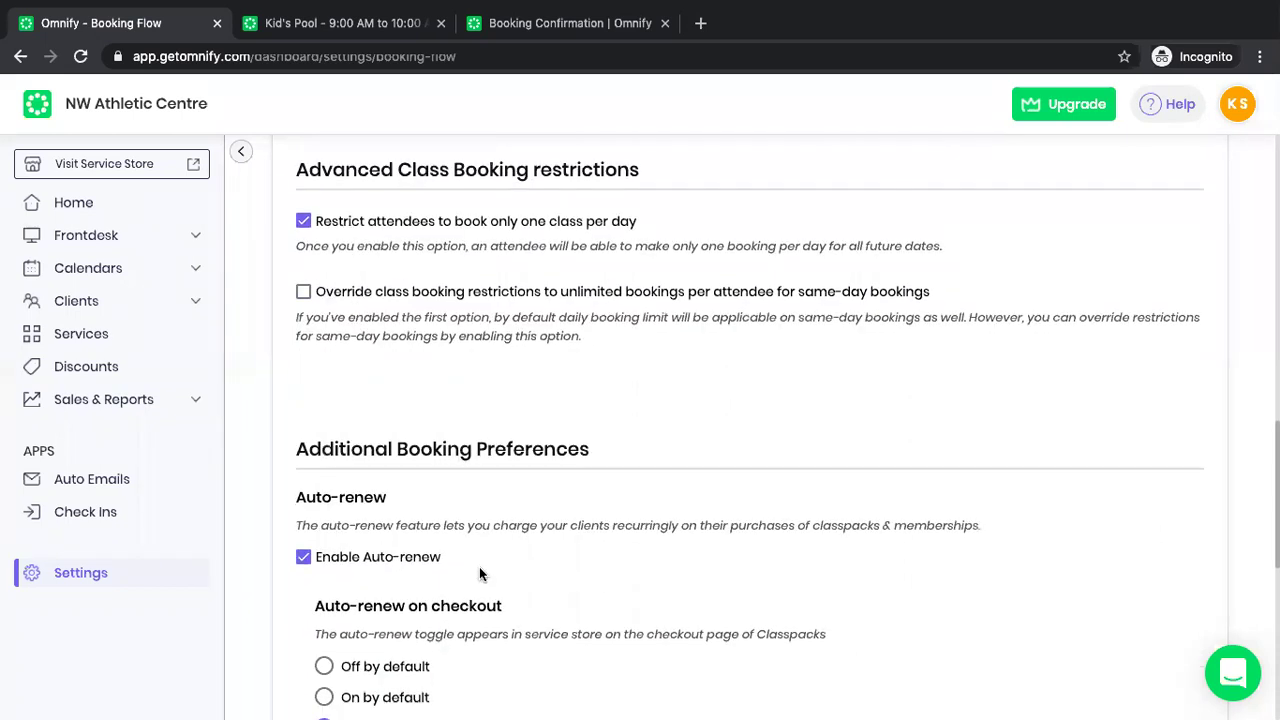
scroll(479, 566, up, 1)
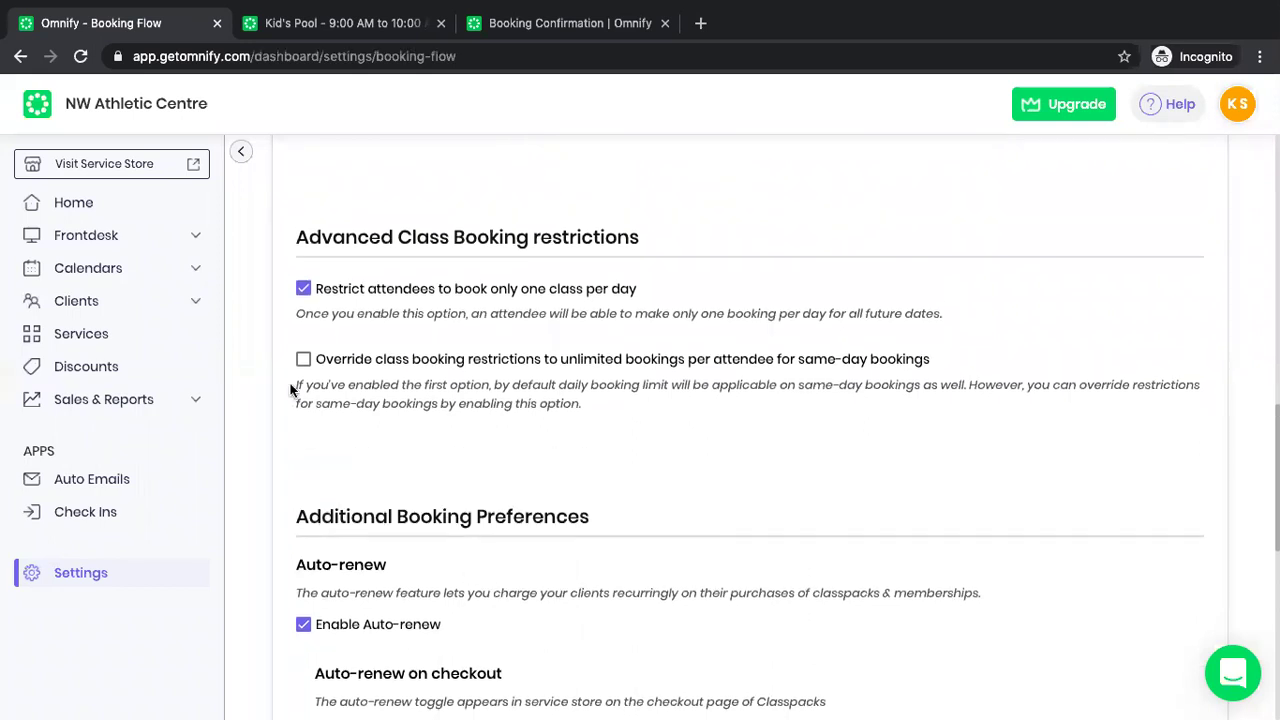
click(303, 288)
scroll(413, 457, down, 5)
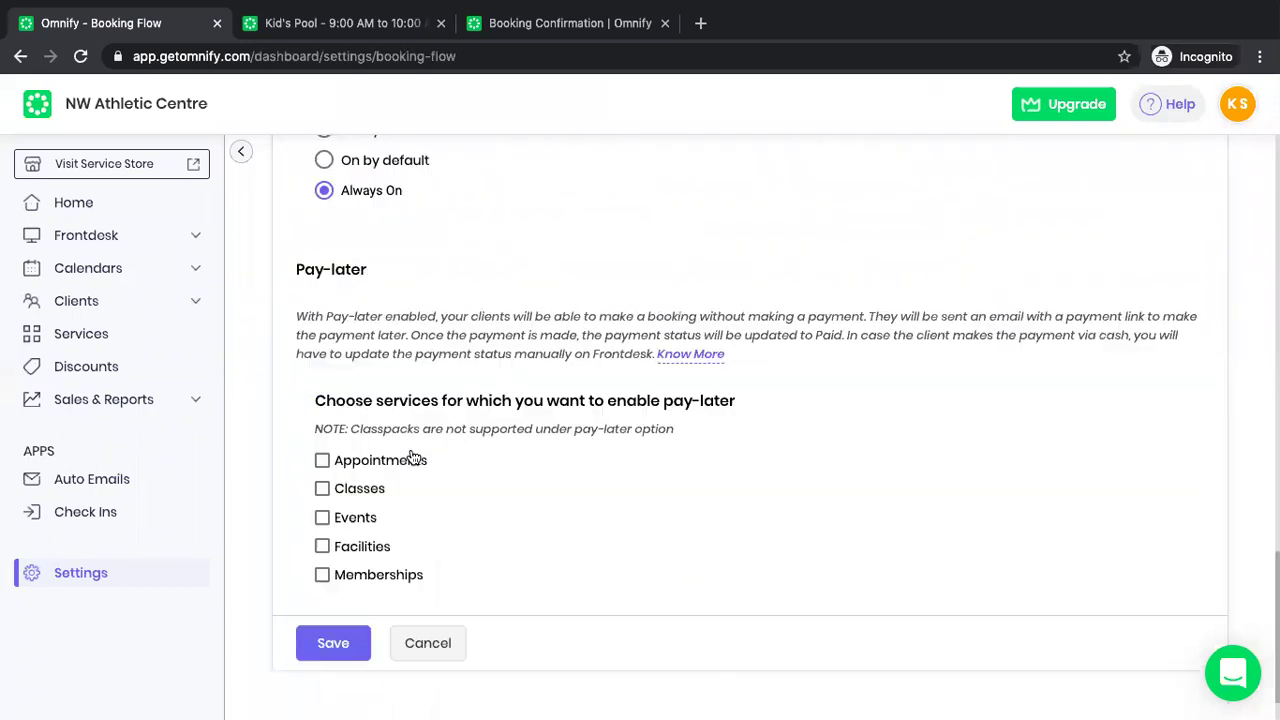
scroll(405, 470, down, 1)
click(336, 590)
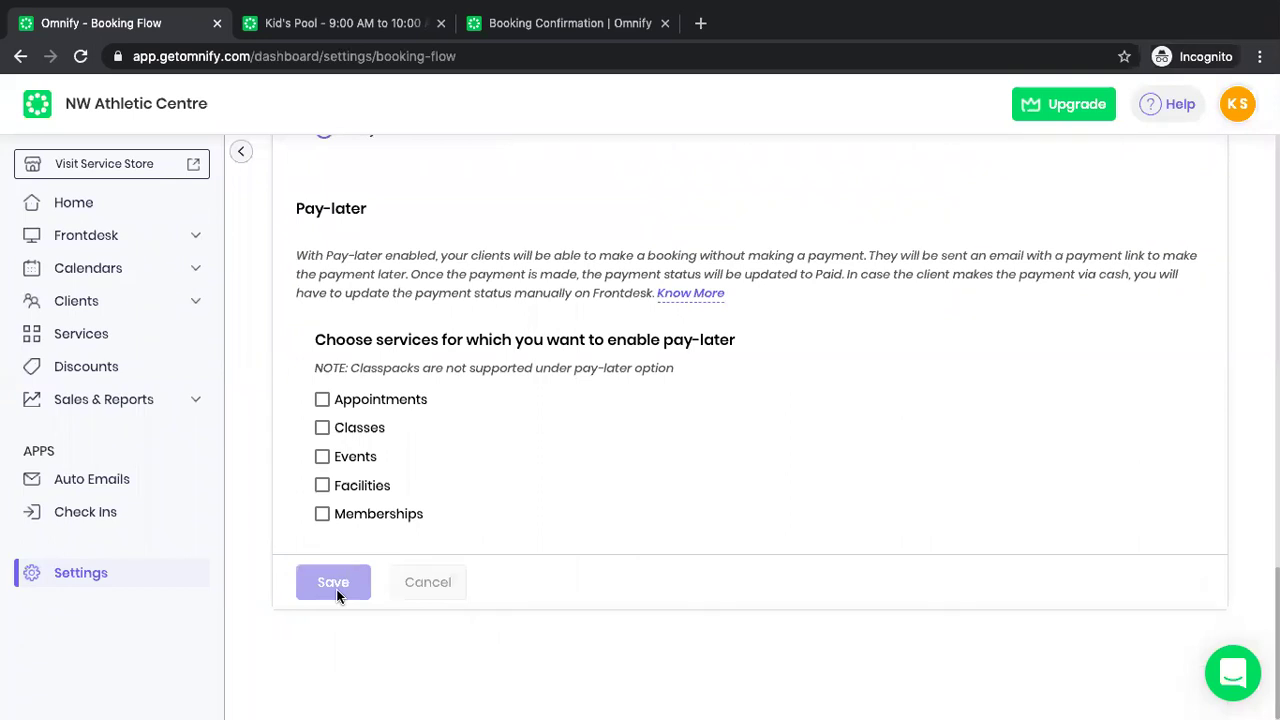
scroll(460, 454, up, 15)
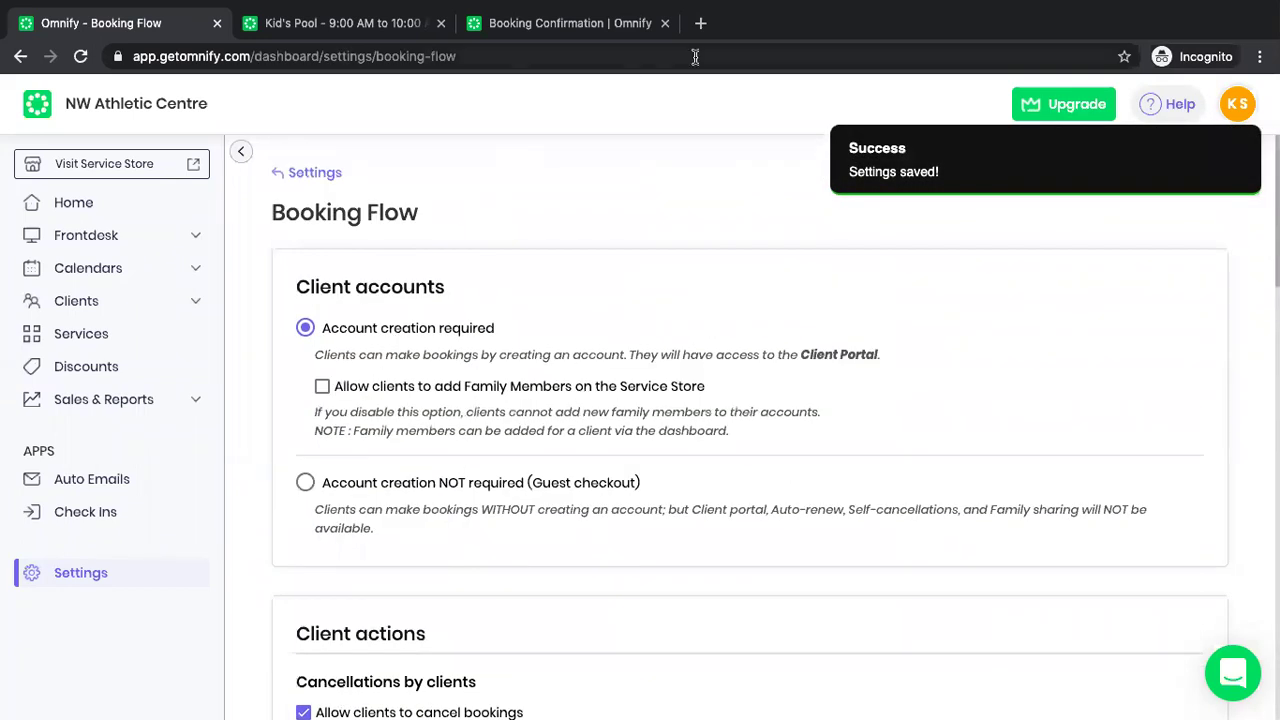
Re-tick 'Restrict attendees to book only one class per day' under Advanced Class Booking restrictions.
mouse_move(950, 2)
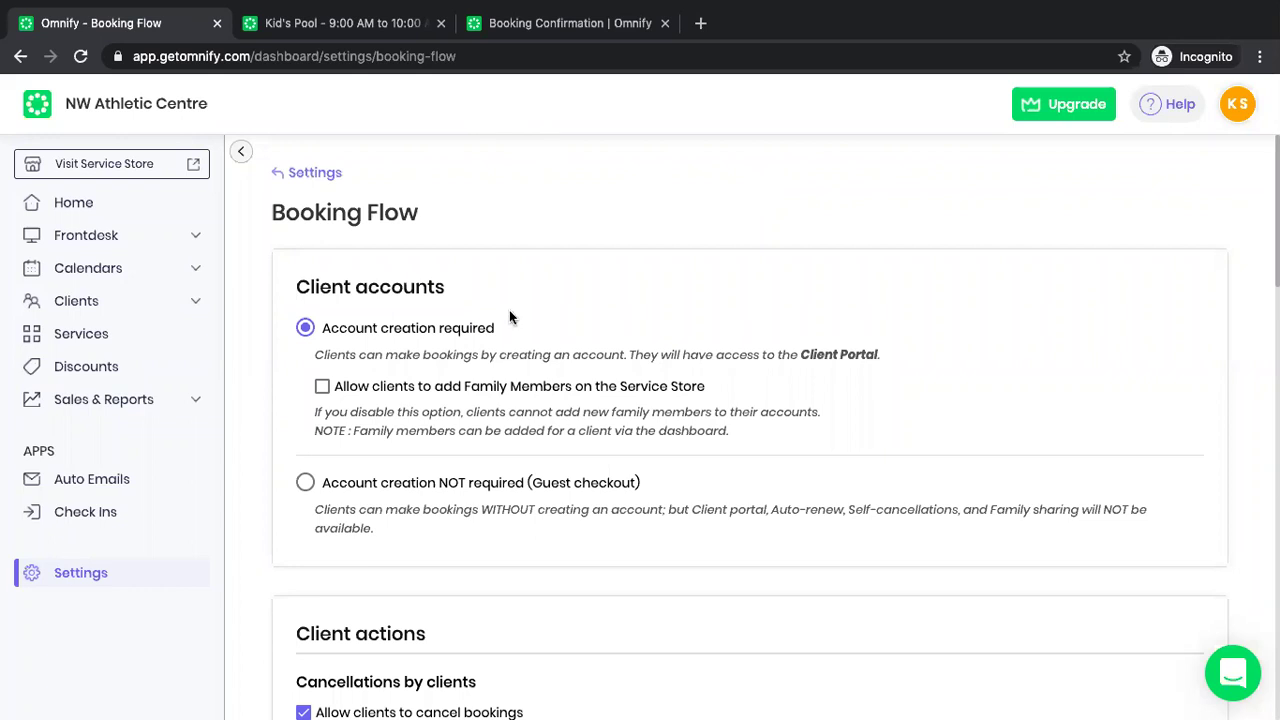
scroll(509, 316, down, 6)
scroll(509, 316, up, 4)
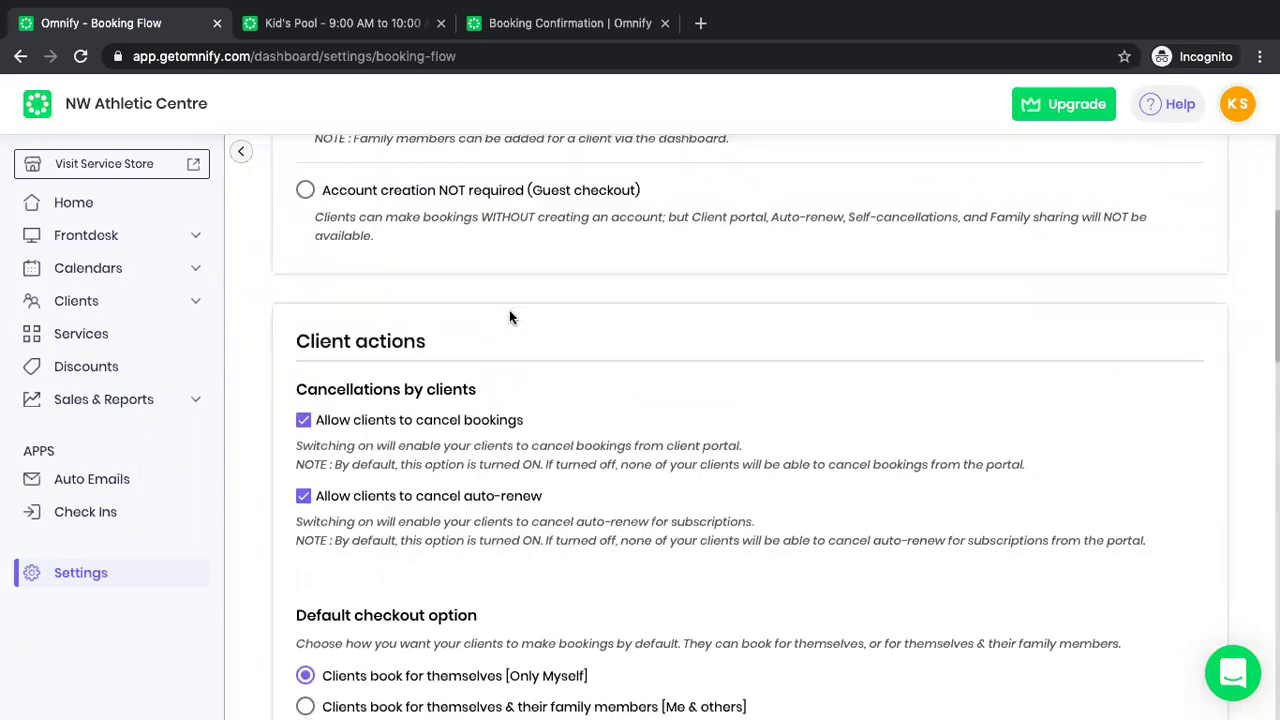
scroll(509, 316, down, 8)
scroll(509, 316, down, 1)
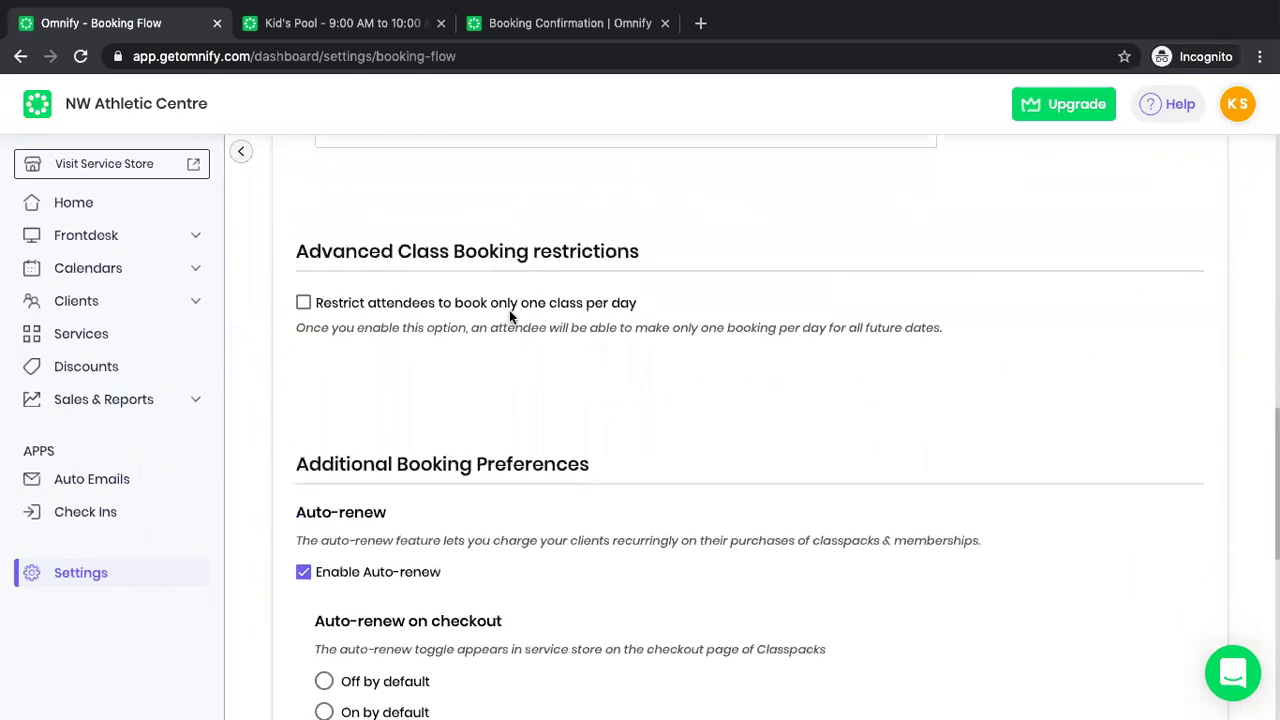
click(303, 267)
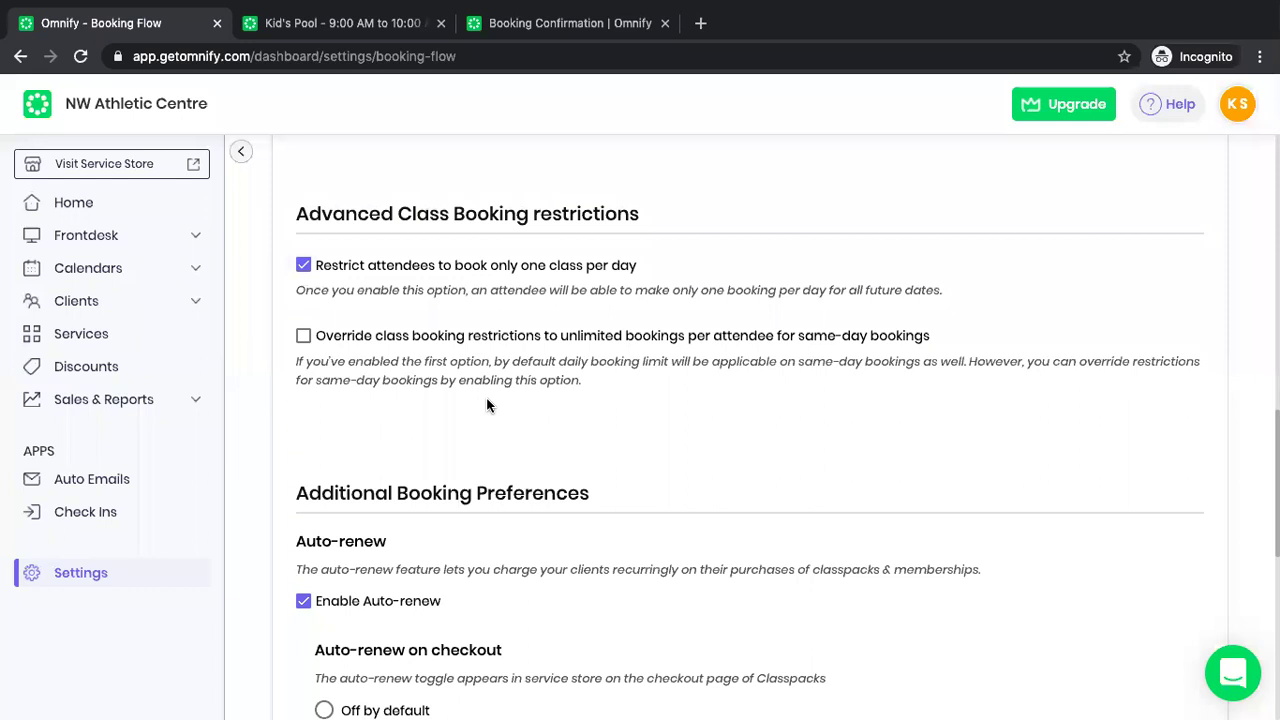
Scroll to the top of Booking Flow, collapsing and re-expanding the navigation panel.
scroll(488, 405, up, 3)
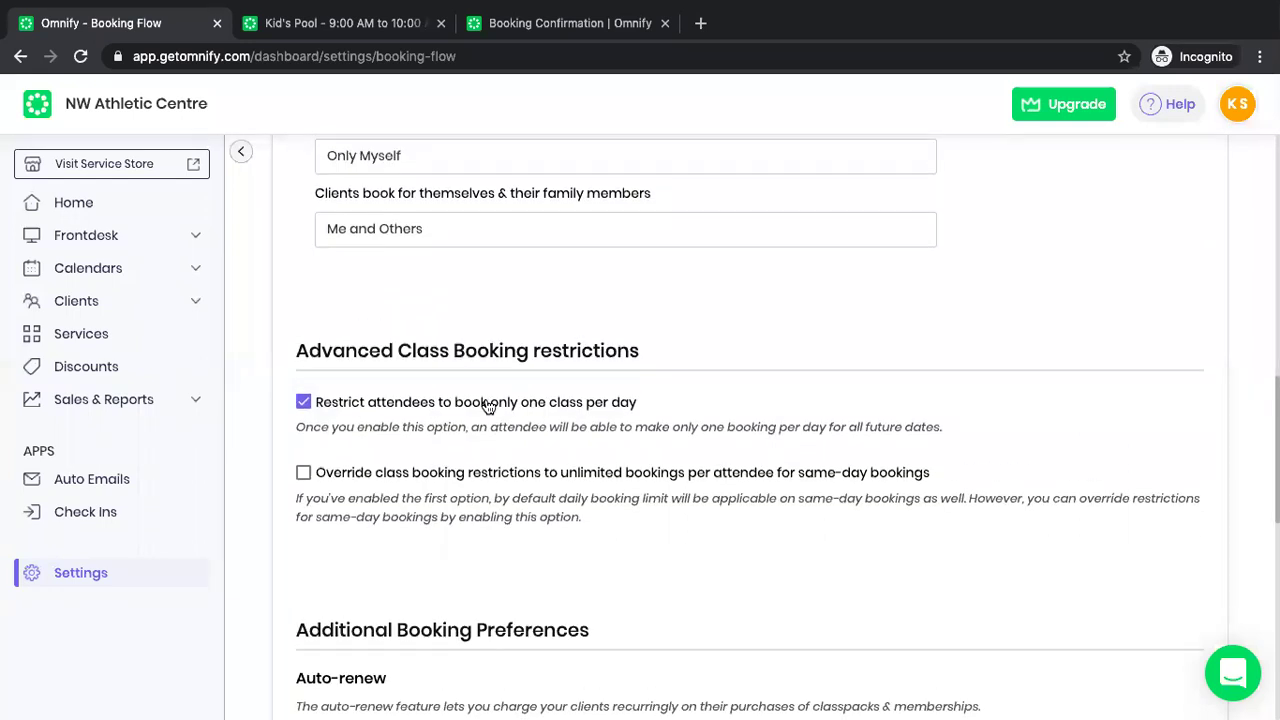
scroll(577, 333, up, 6)
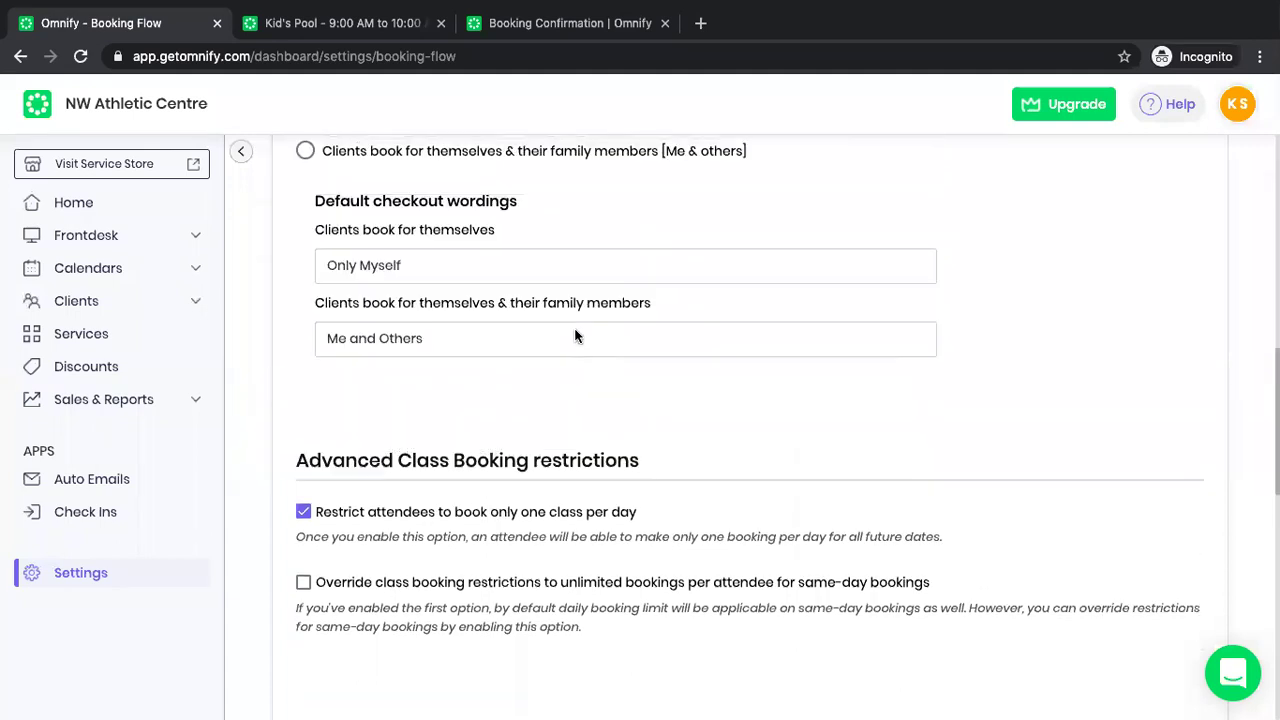
scroll(577, 335, up, 2)
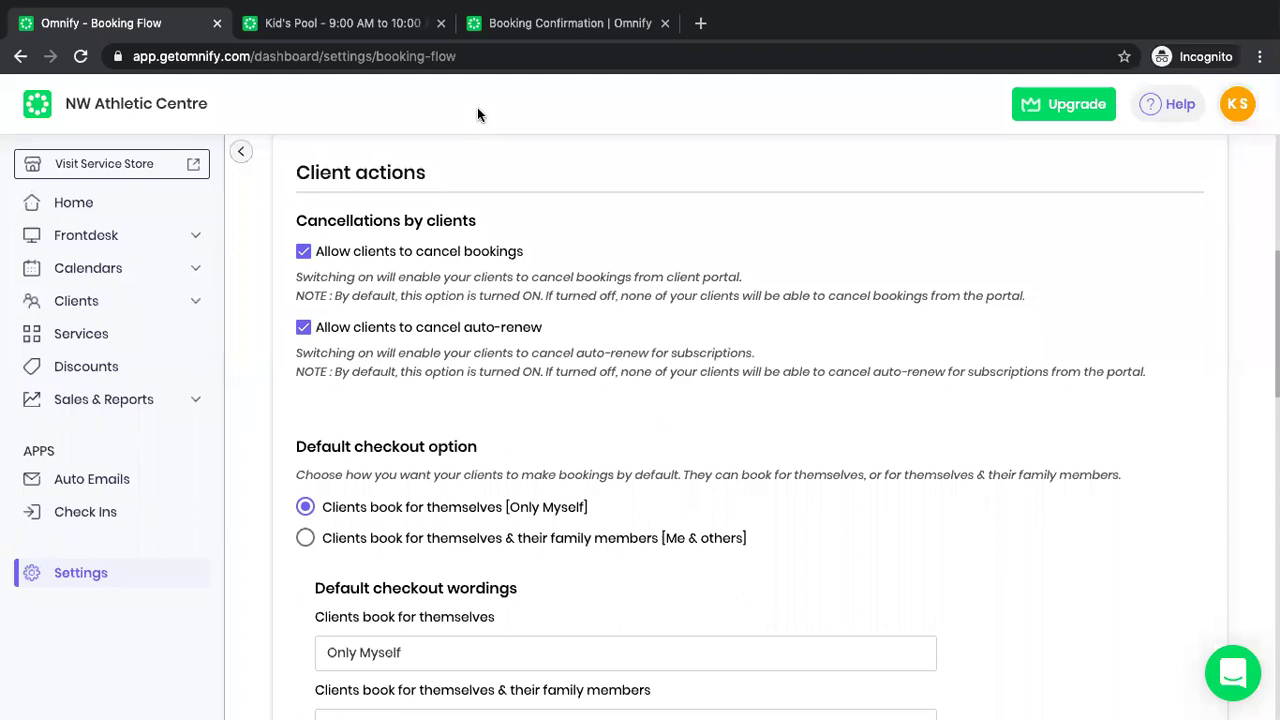
click(241, 151)
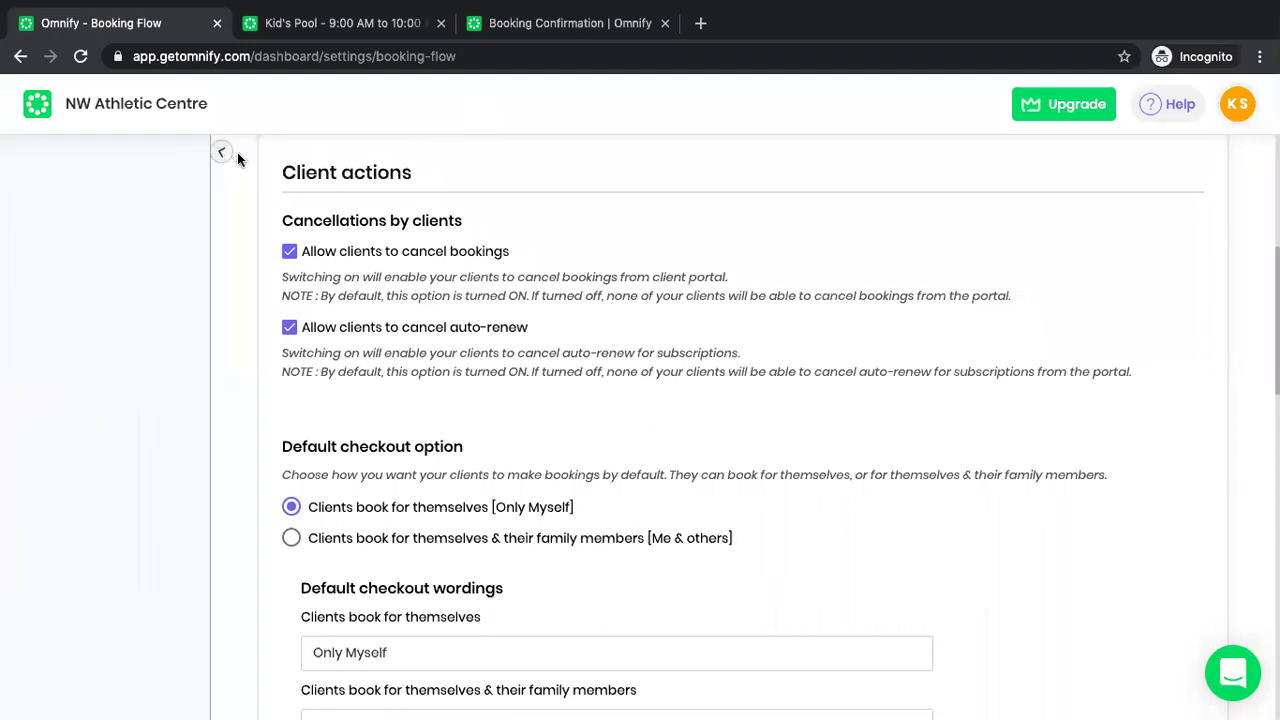
click(76, 154)
scroll(380, 290, up, 5)
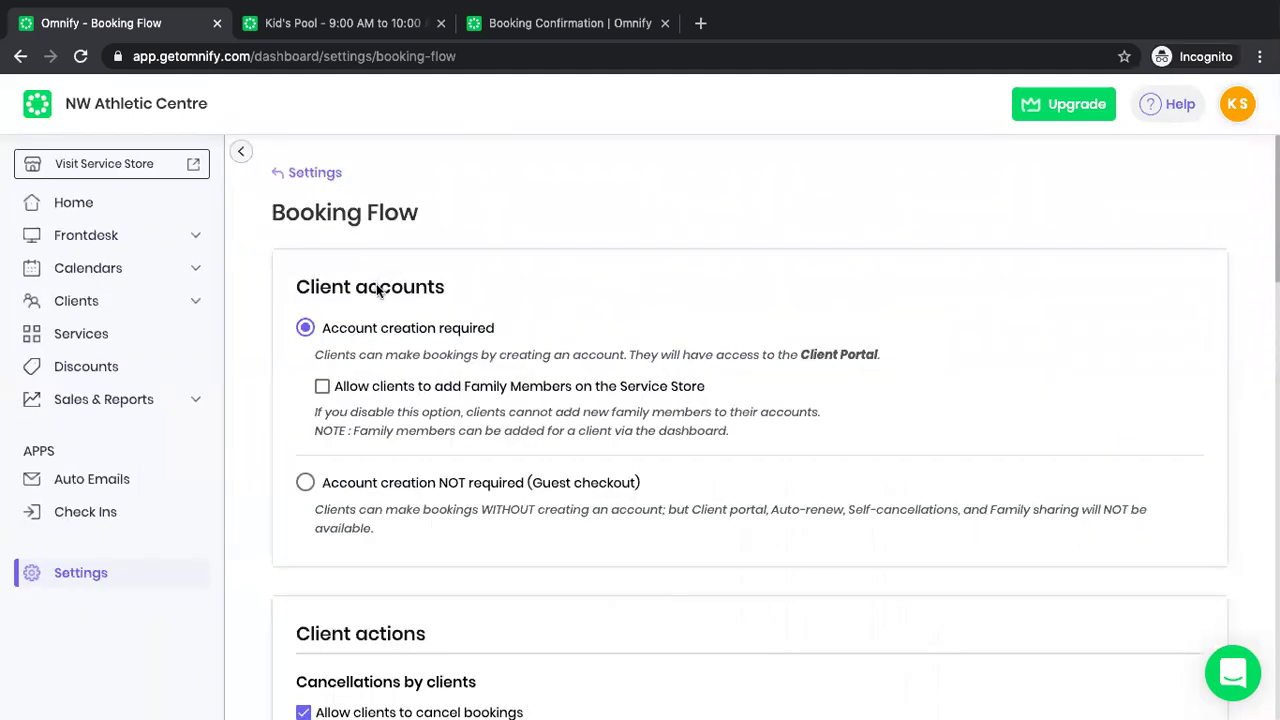
Return to the Settings overview, then open a fresh browser tab.
click(311, 172)
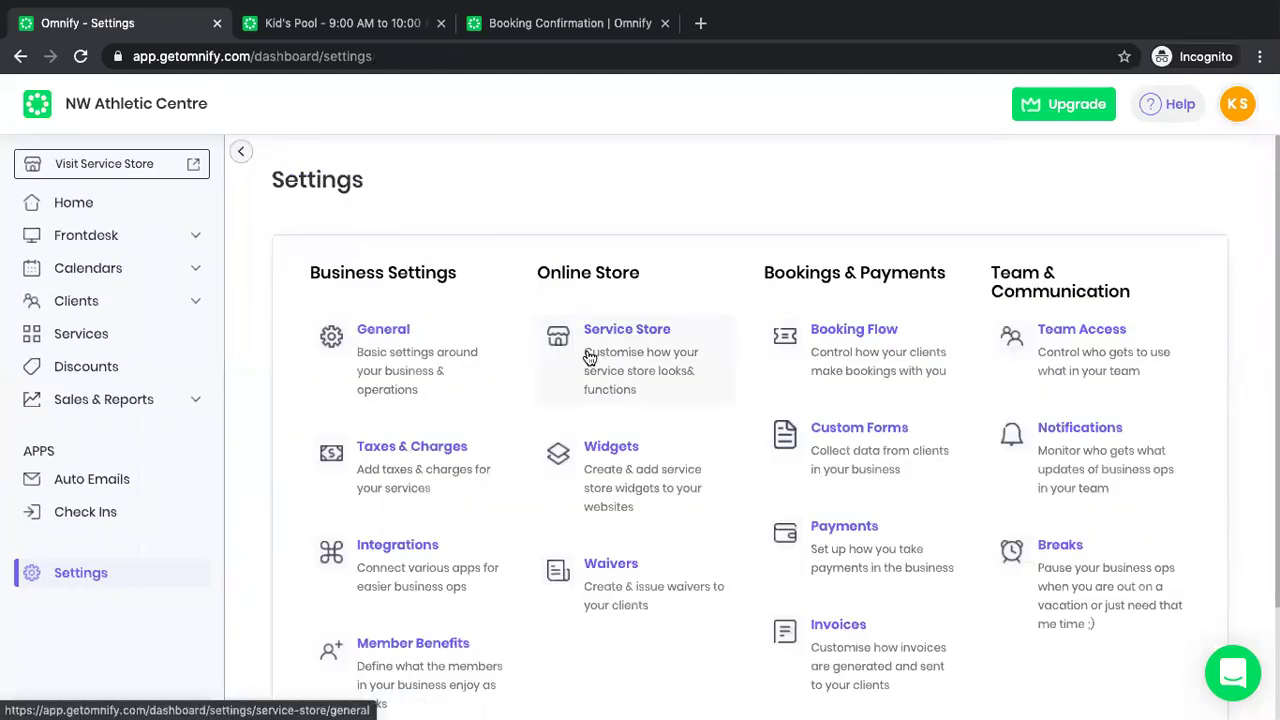
scroll(598, 340, down, 1)
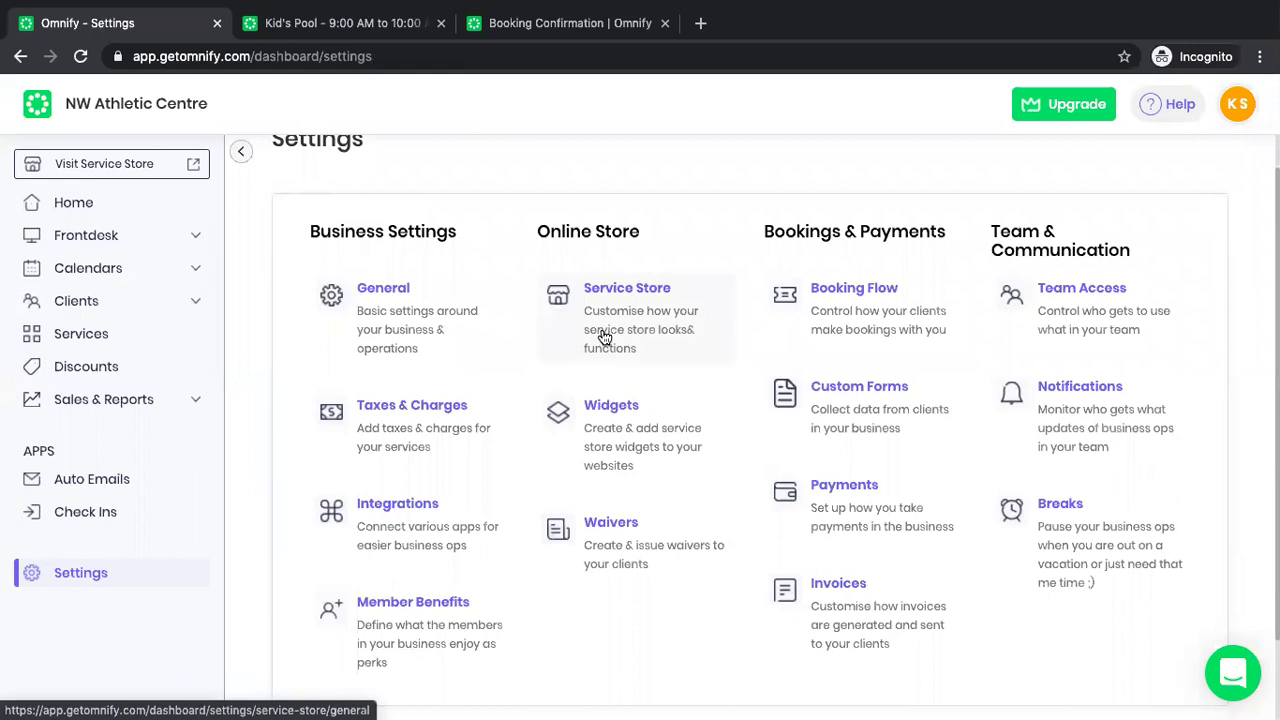
click(858, 425)
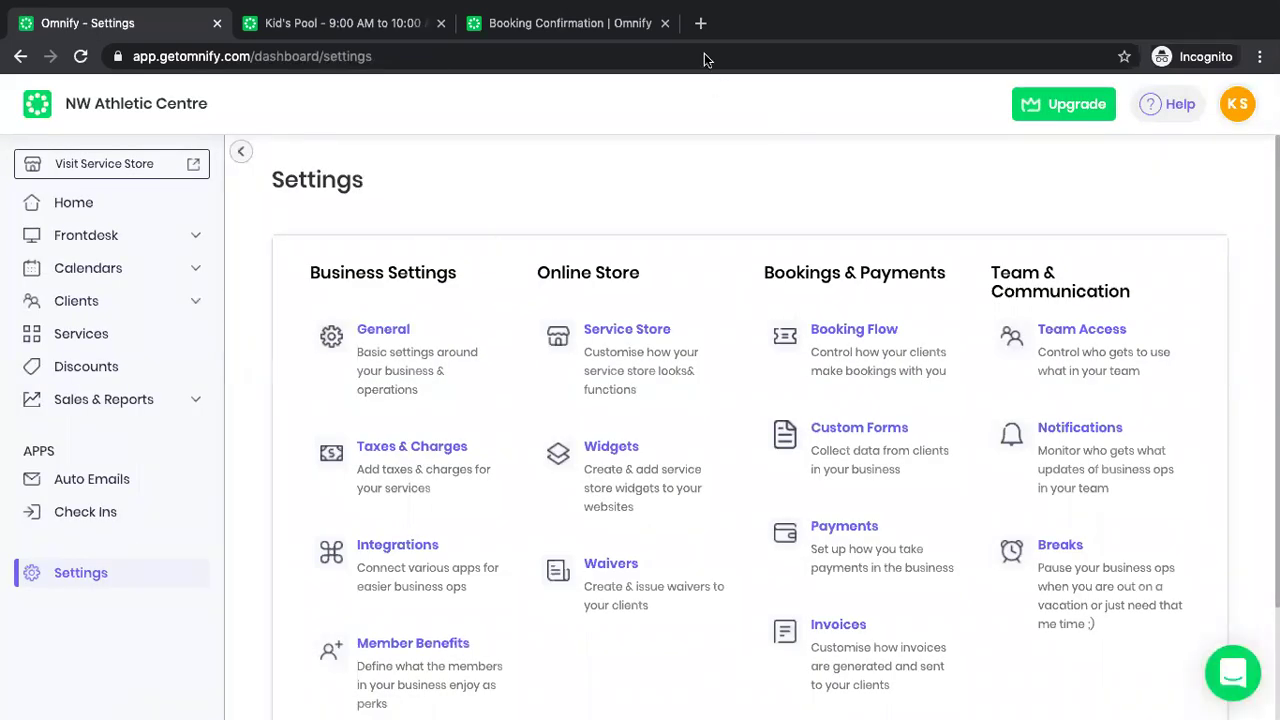
click(700, 23)
text(kaba)
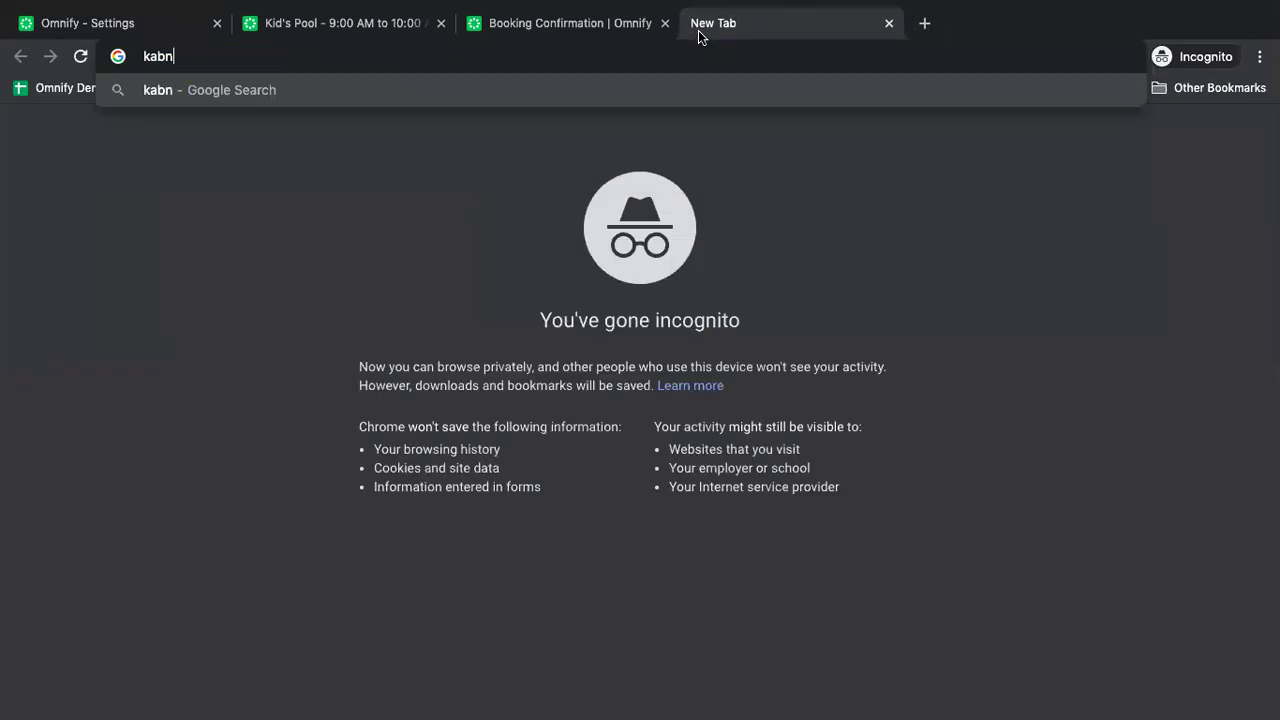
key(Return)
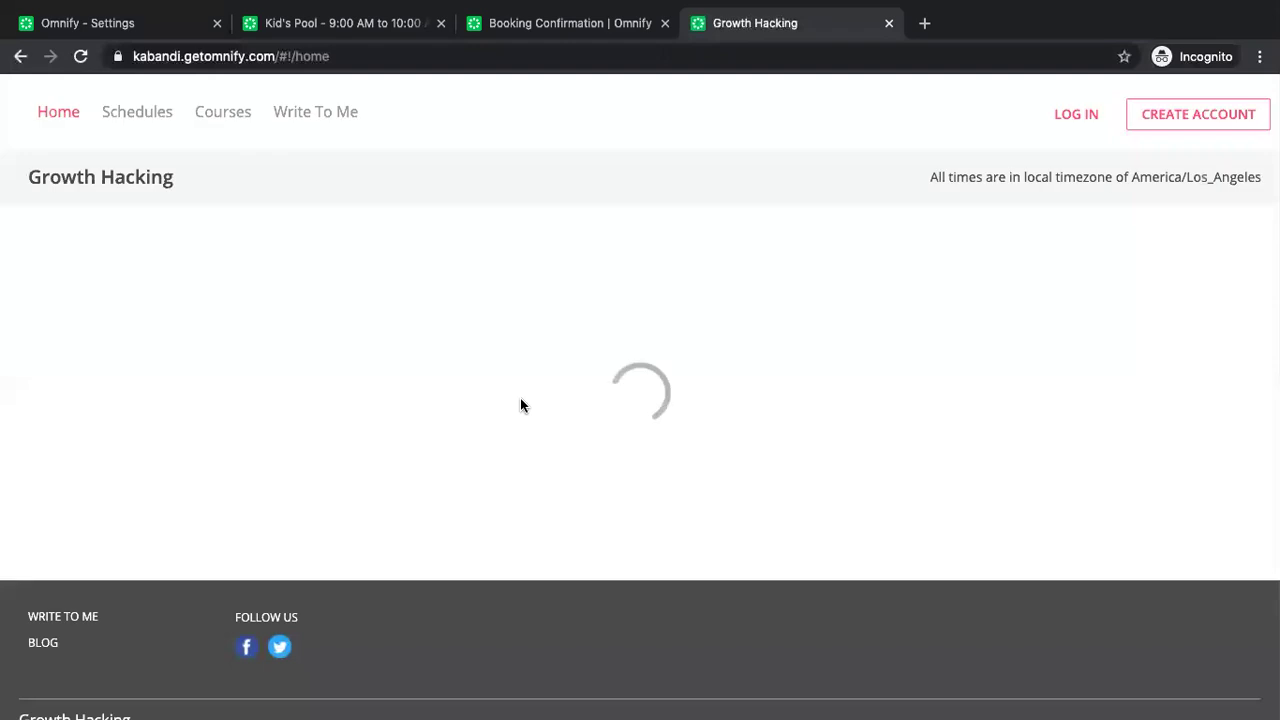
scroll(520, 404, down, 3)
scroll(520, 404, down, 5)
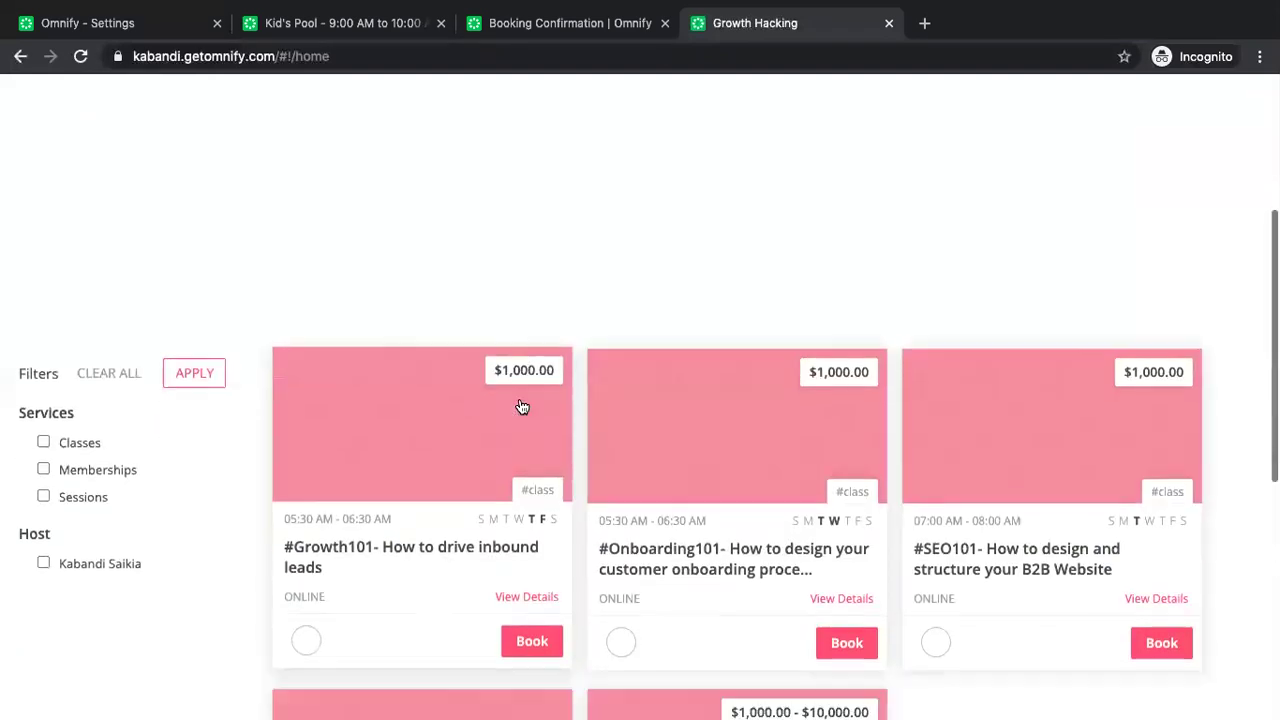
click(521, 431)
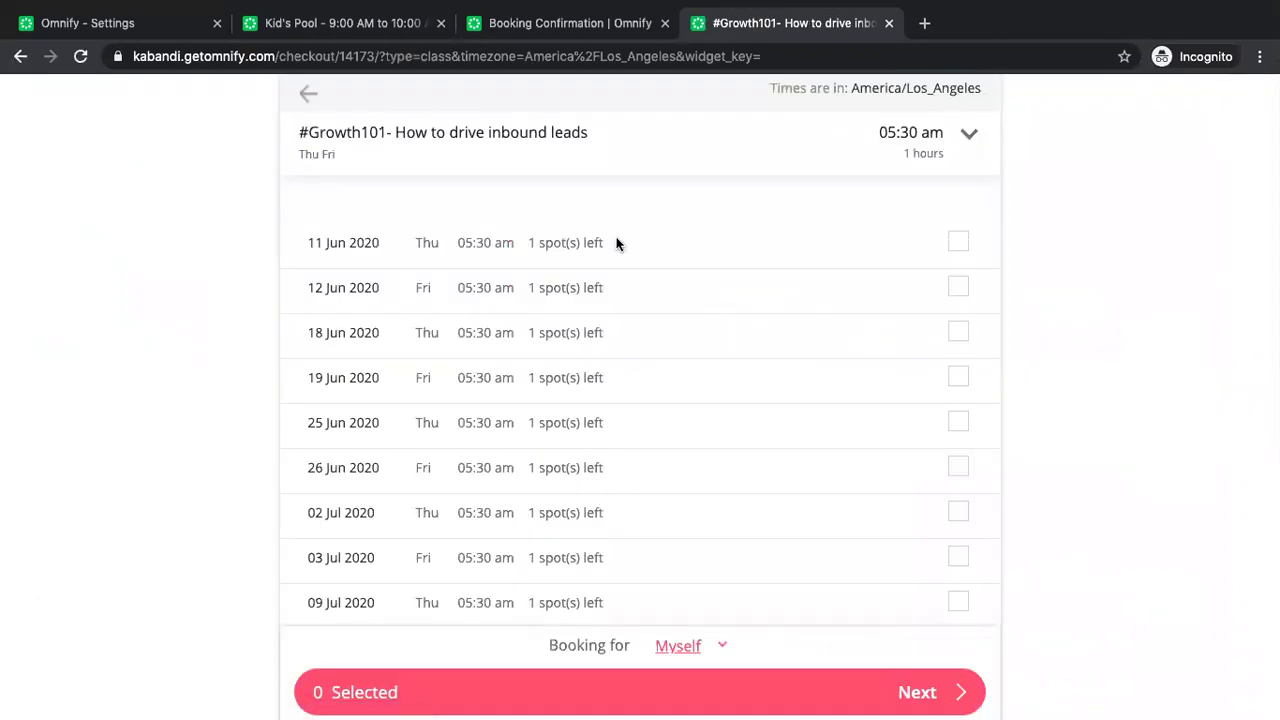
click(890, 23)
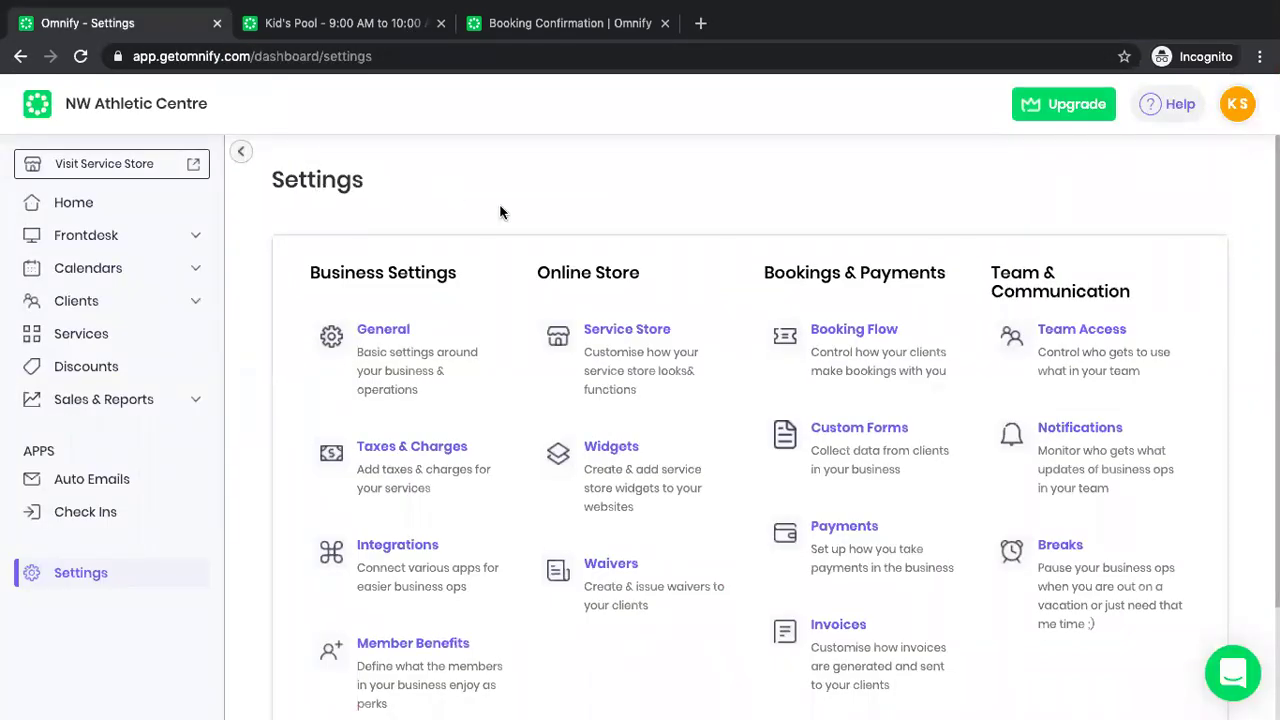
View the Kid's Pool booking confirmation and go to NW Athletic Centre's class schedule to book another.
click(530, 26)
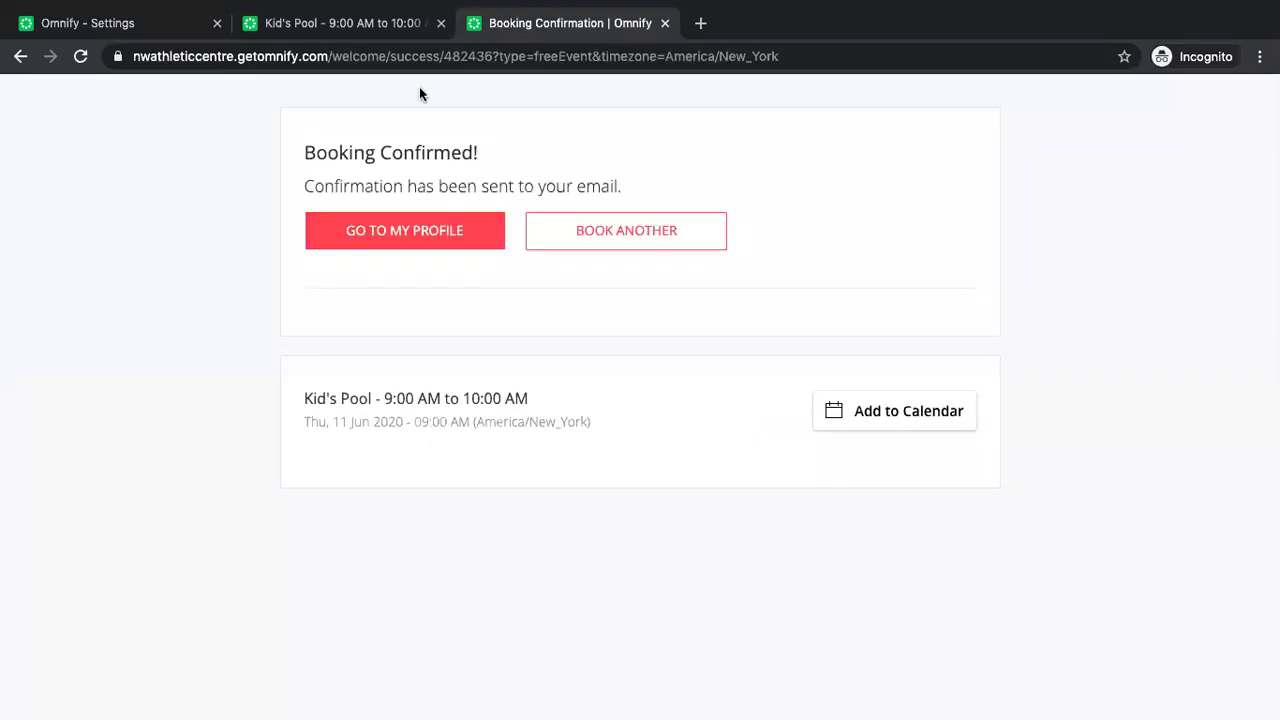
click(619, 244)
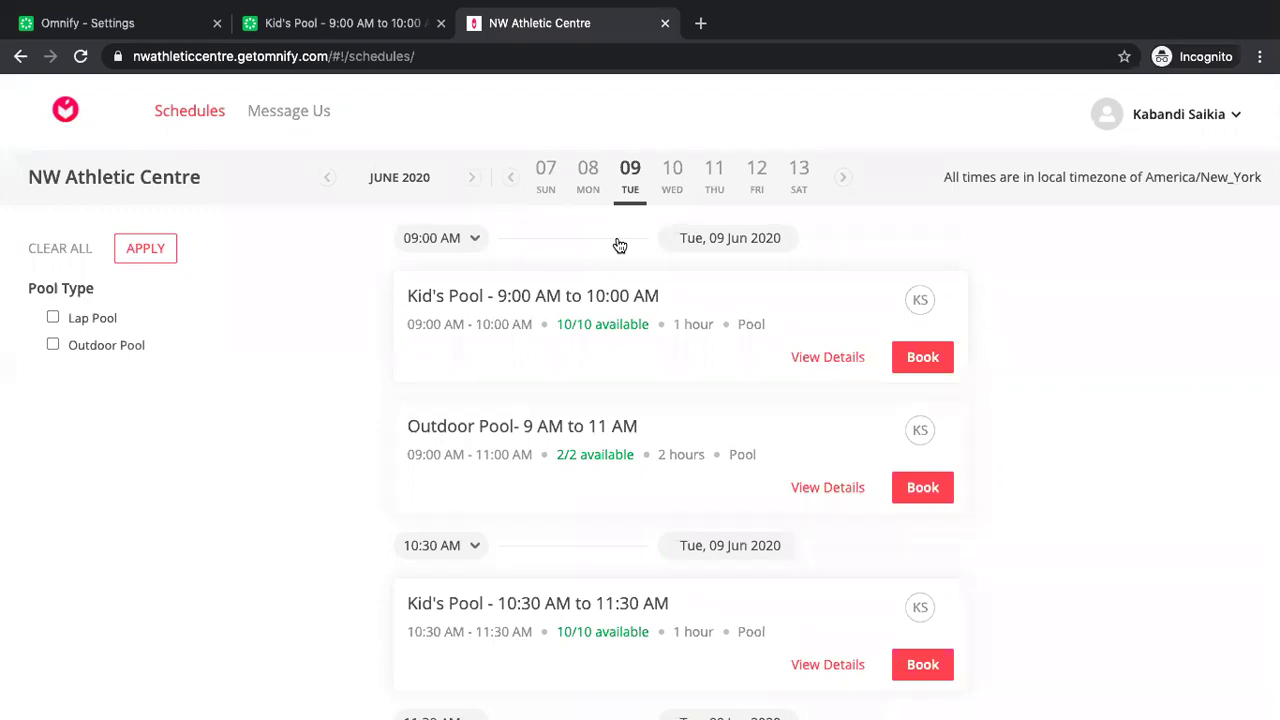
Return to the Omnify Settings tab and expand Frontdesk in the sidebar.
click(158, 37)
click(119, 233)
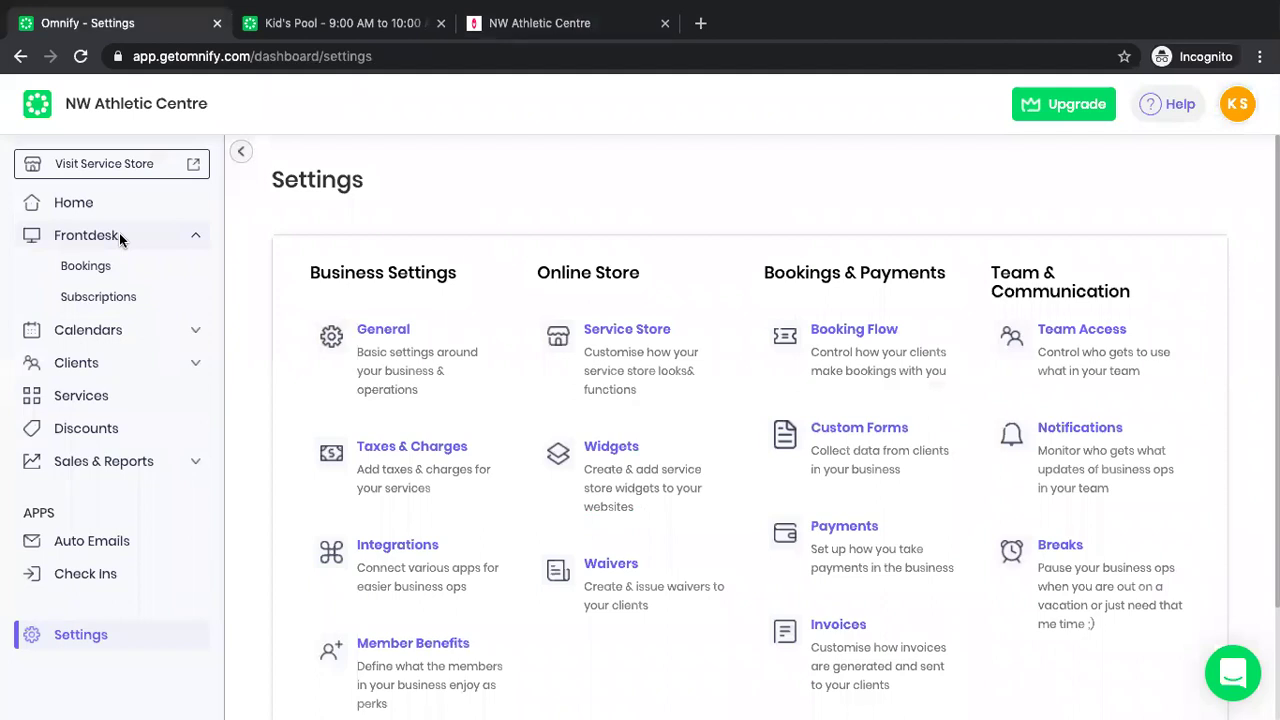
Start a new booking from Frontdesk Bookings and search the payees for the client's name.
click(76, 270)
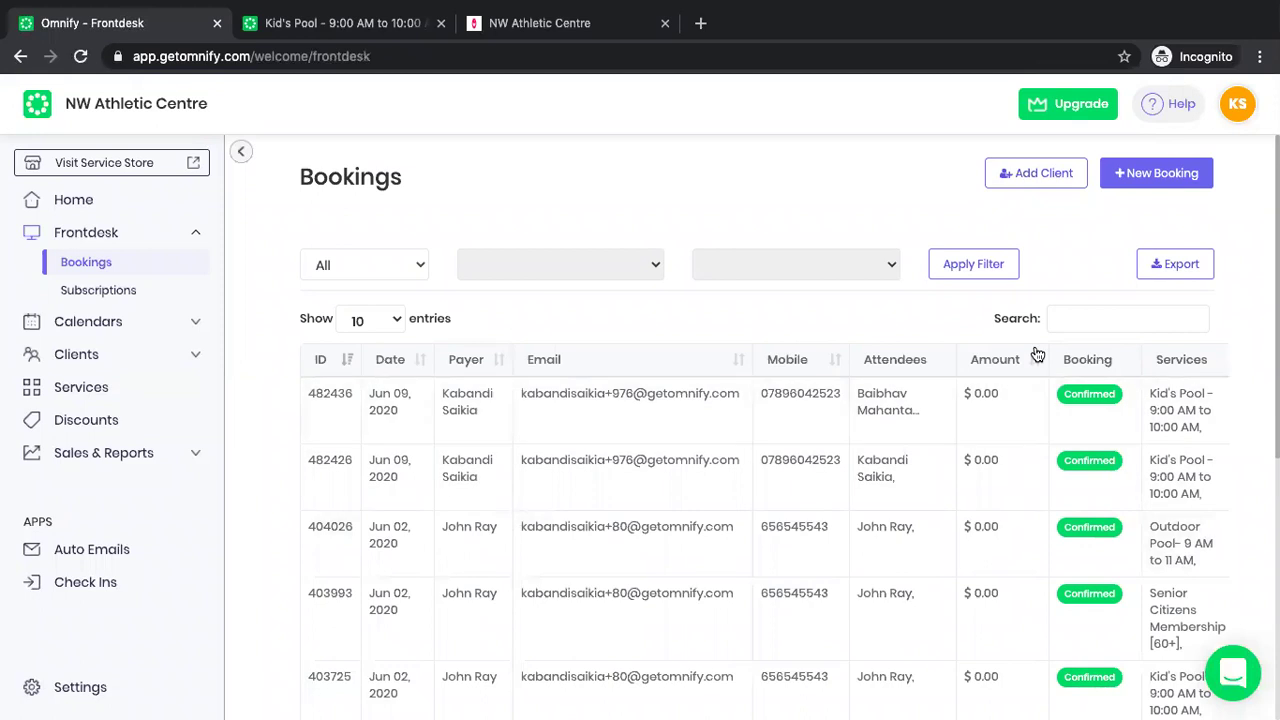
click(1151, 182)
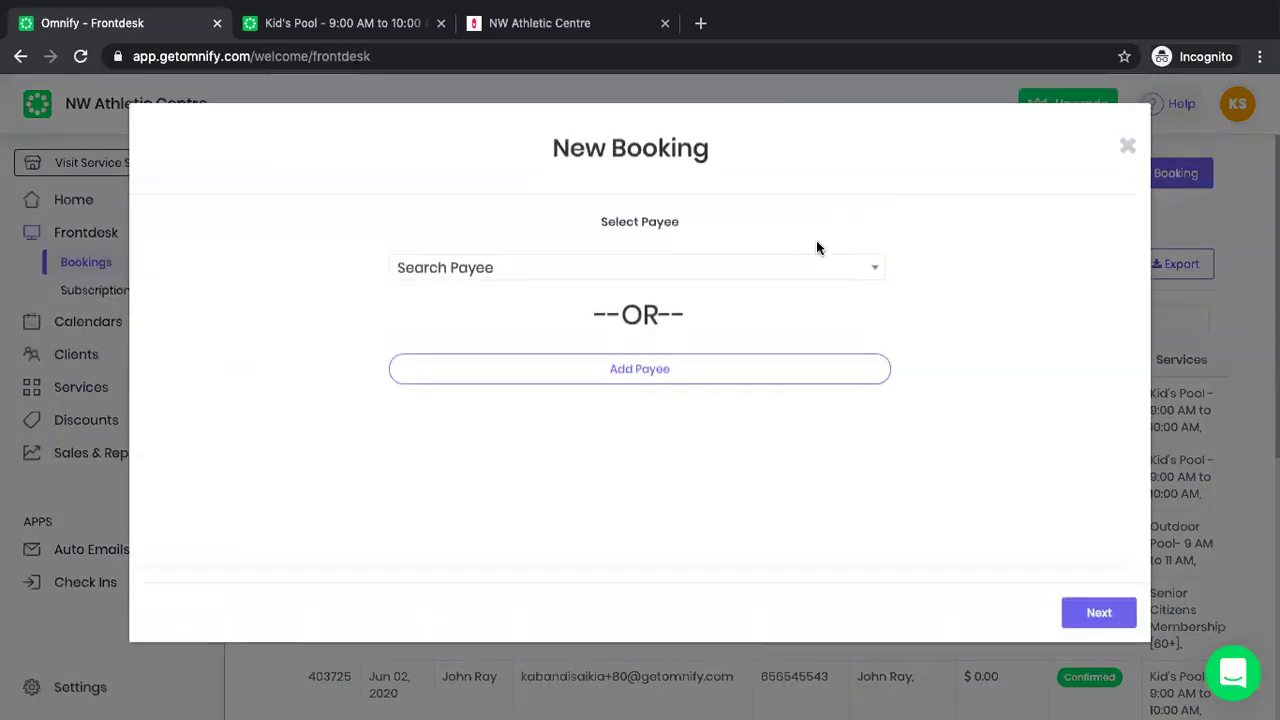
click(806, 269)
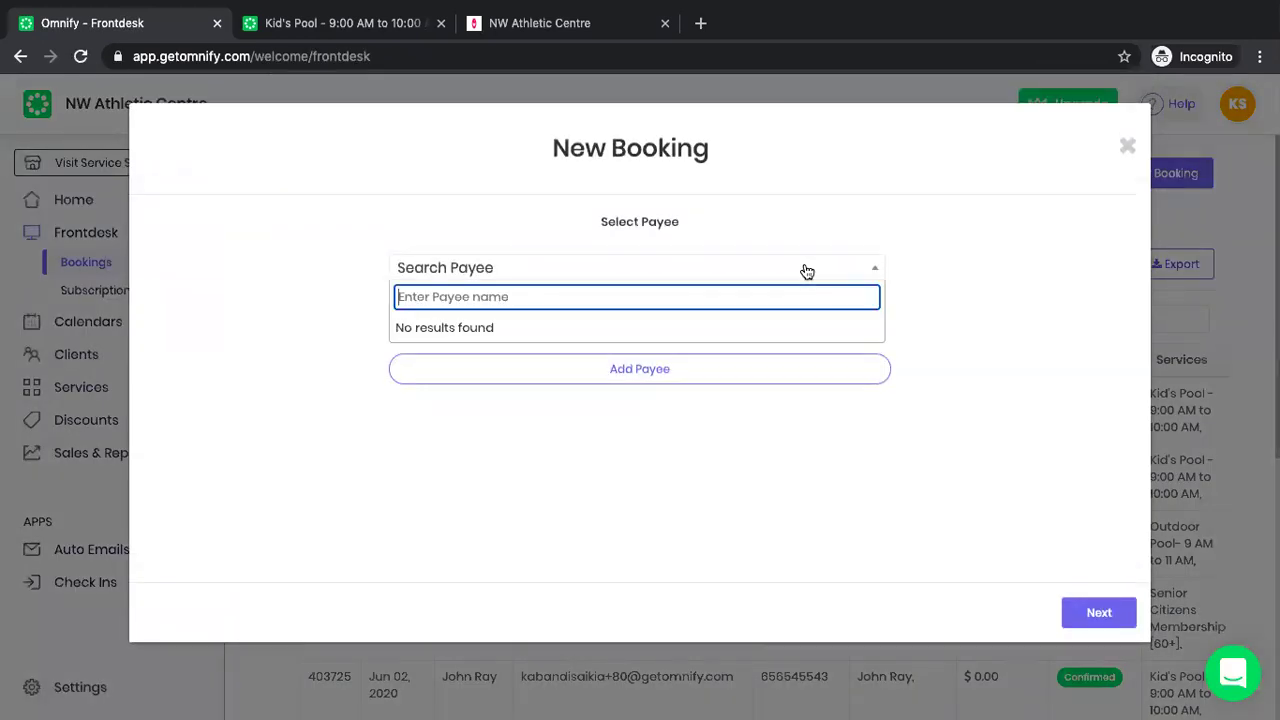
text(manik)
Add the client as a new payee, entering their name, e-mail address and mobile number.
click(655, 377)
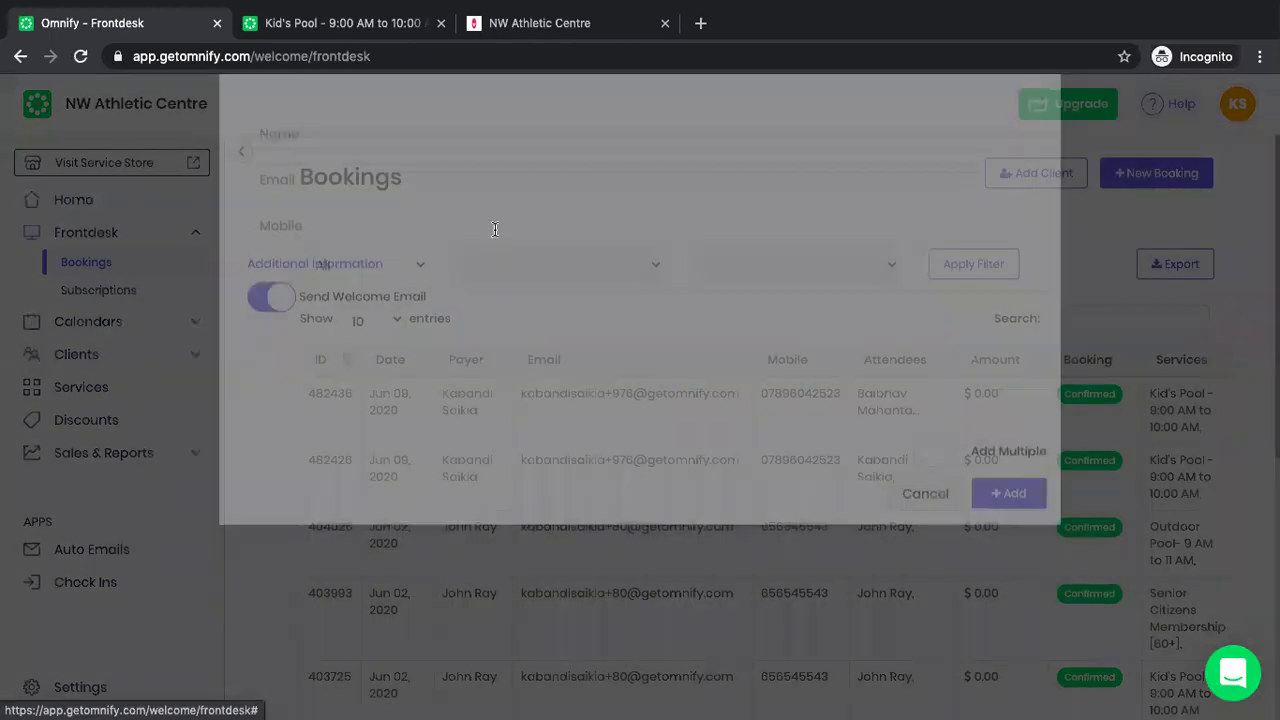
click(491, 226)
text(Manik)
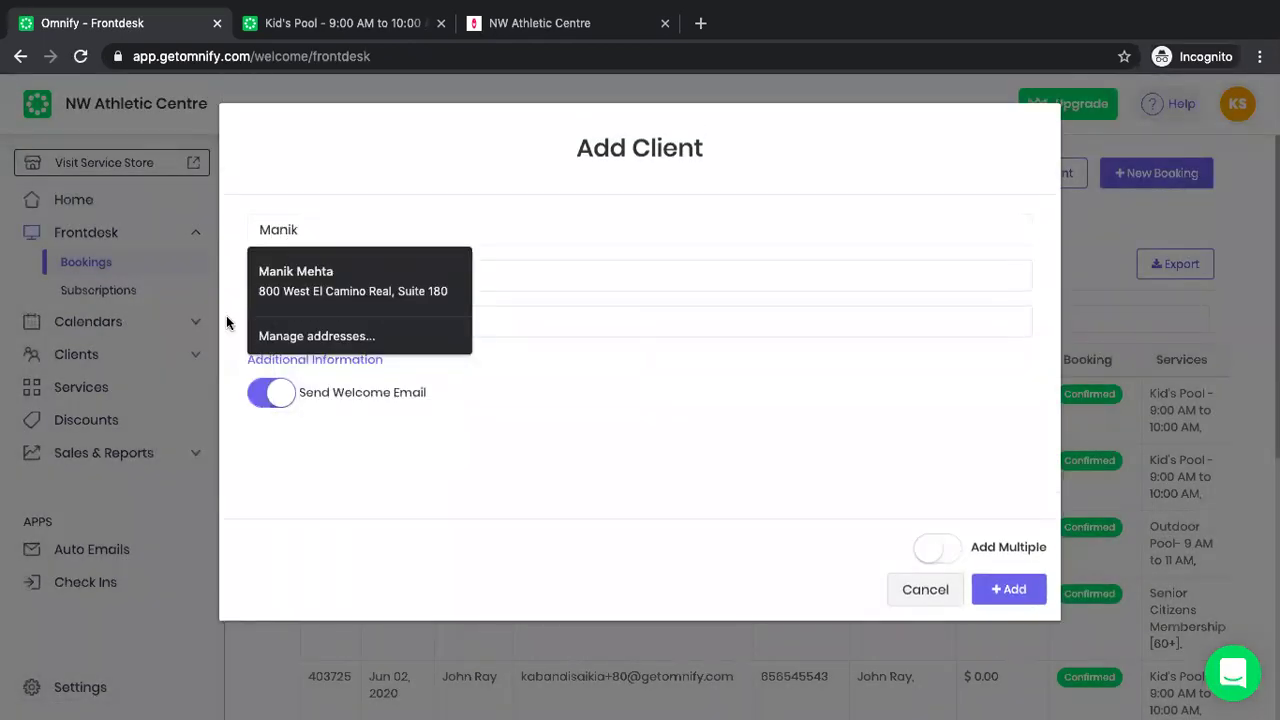
click(327, 287)
click(328, 286)
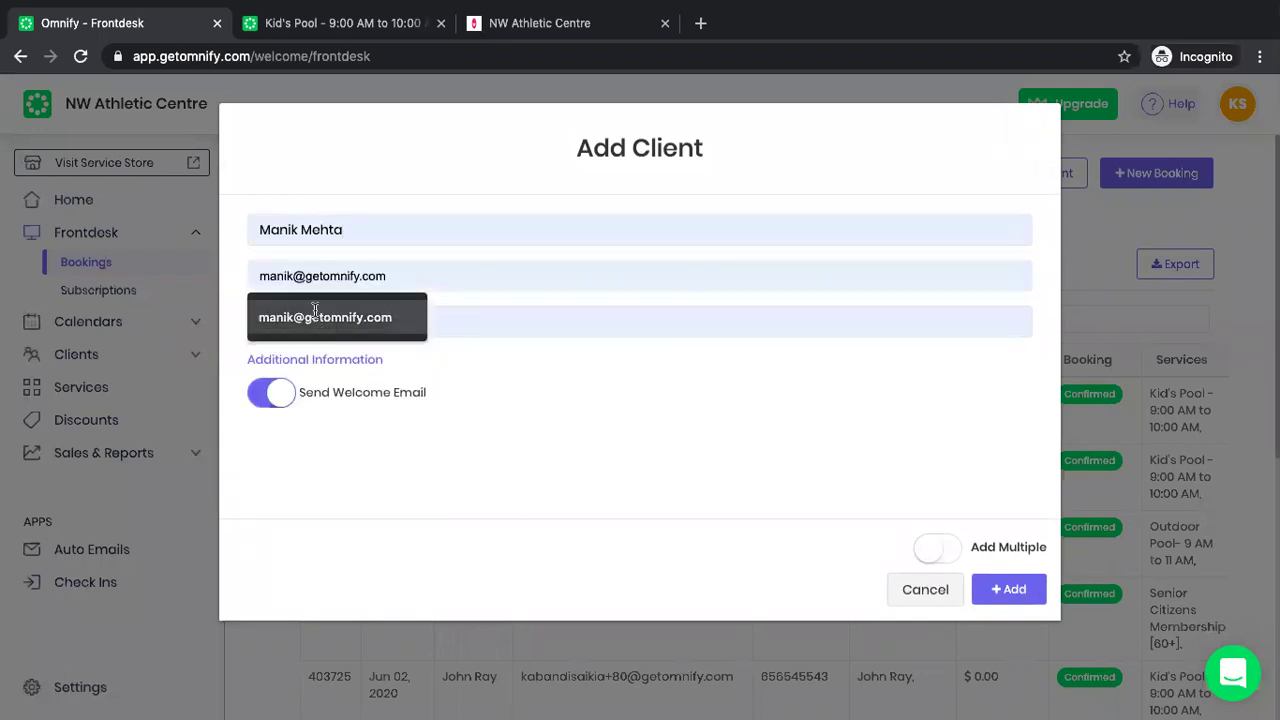
click(316, 317)
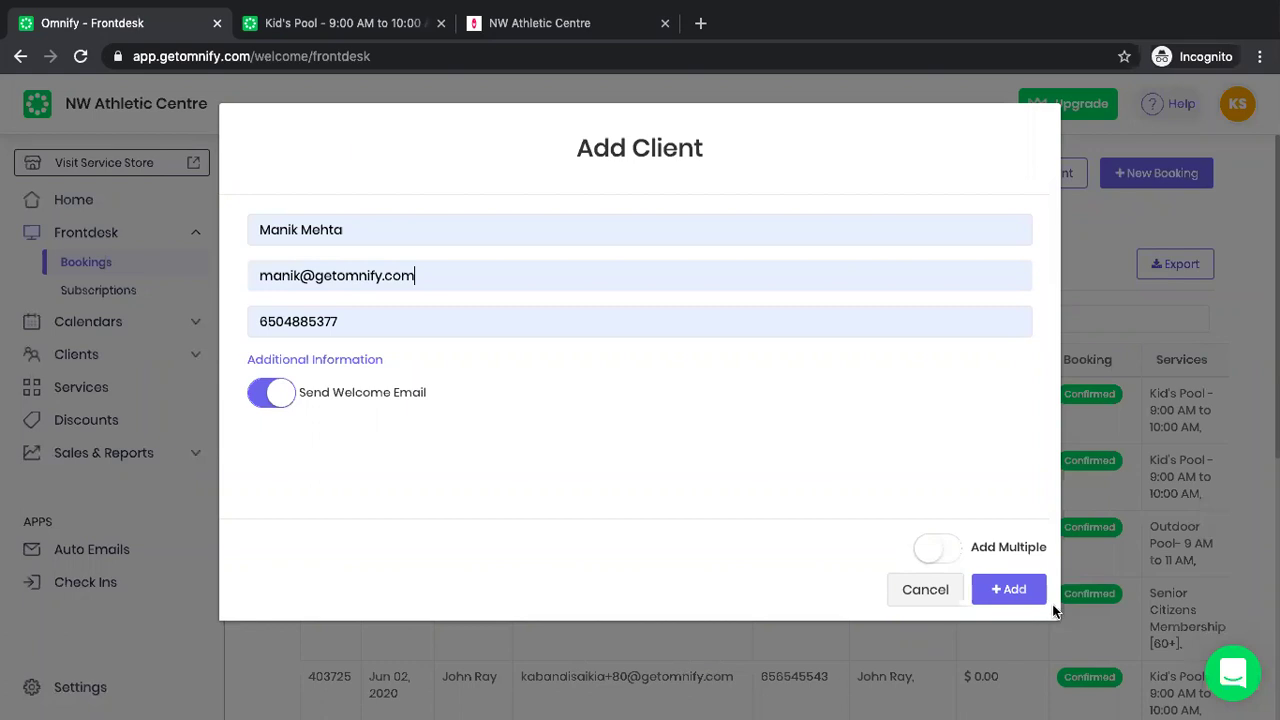
click(1016, 592)
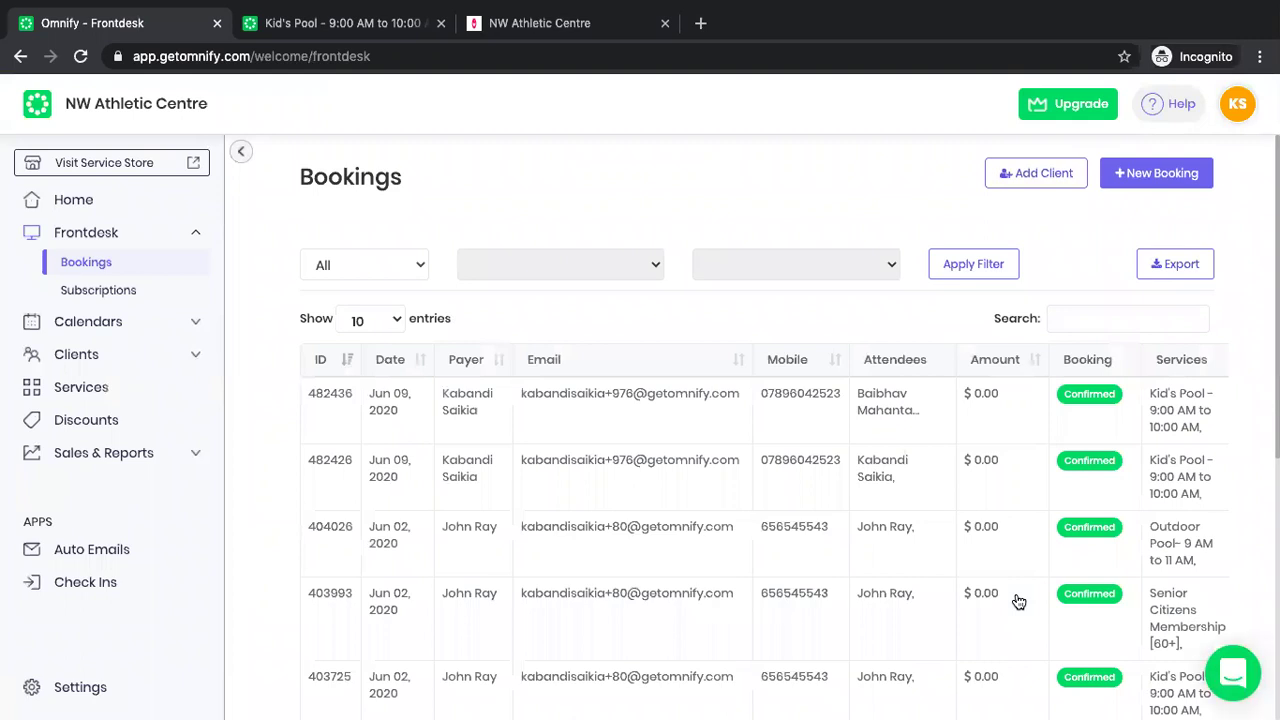
Start a new booking with the newly added client selected as payee.
click(1170, 182)
click(777, 270)
text(manik)
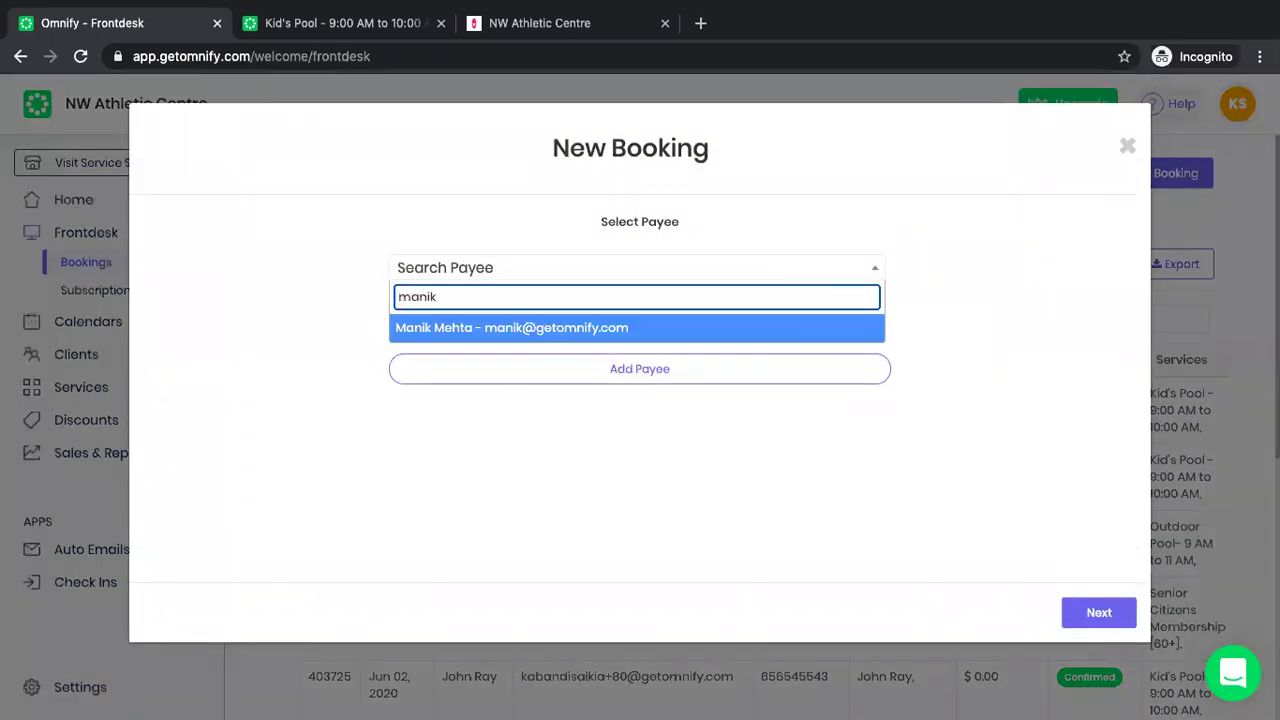
click(650, 341)
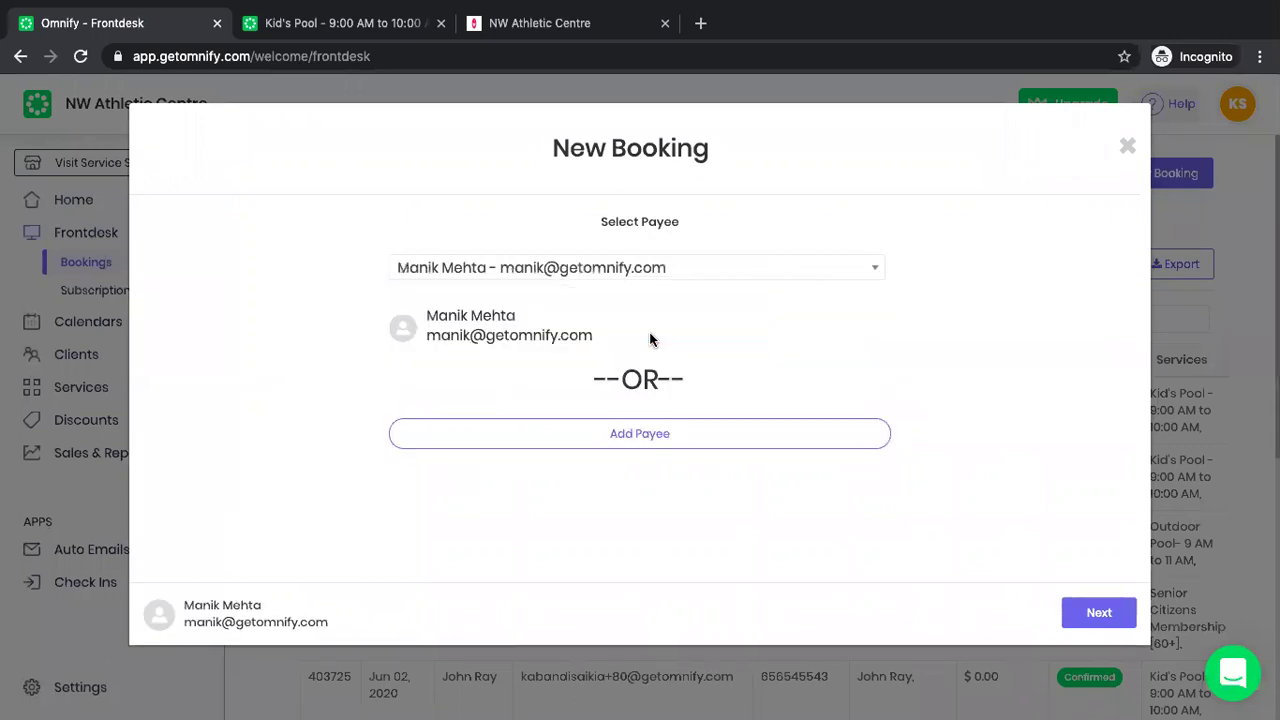
click(1081, 616)
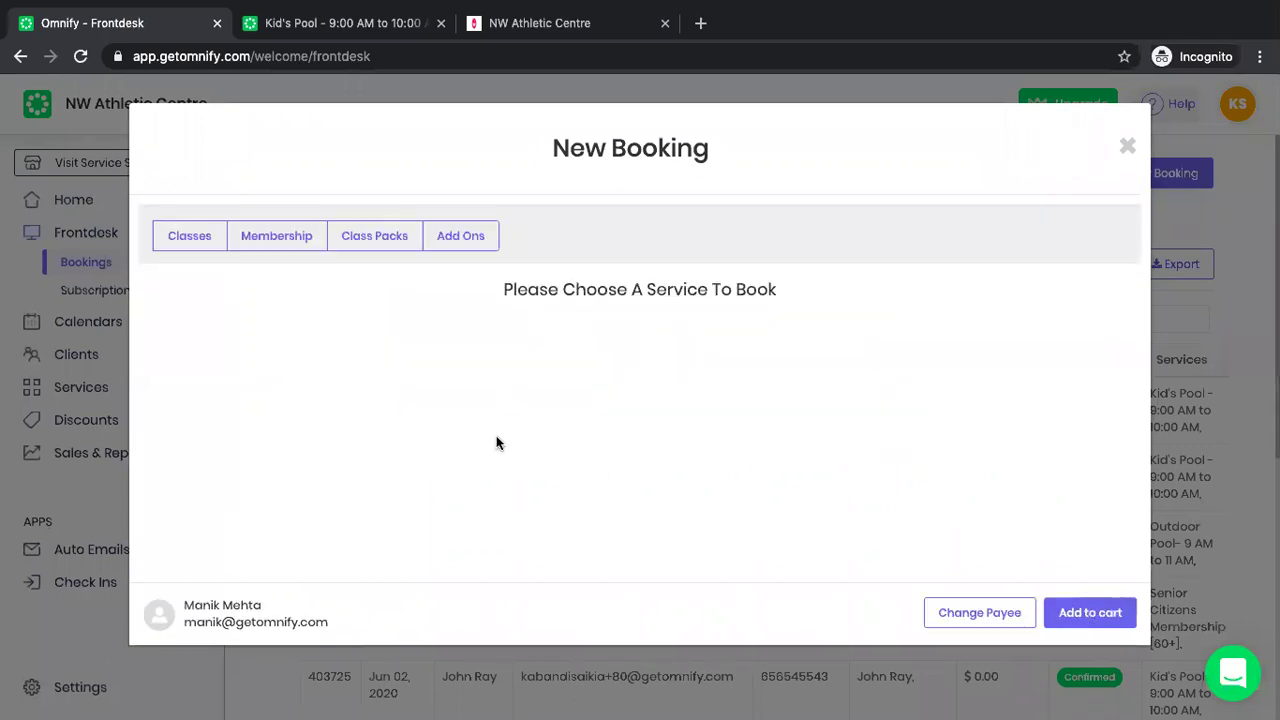
Add the Kid's Pool 10:30–11:30 AM class on 11-Jun-2020 for the client to the cart.
click(188, 238)
click(222, 313)
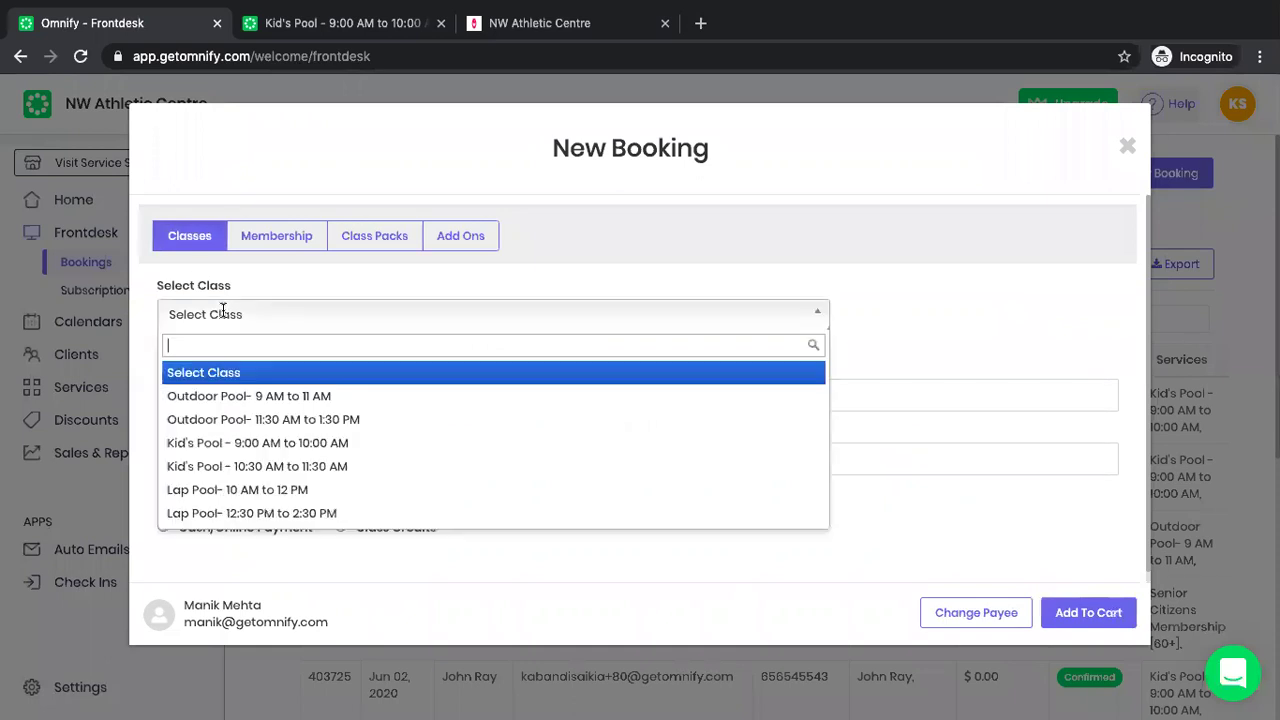
click(208, 466)
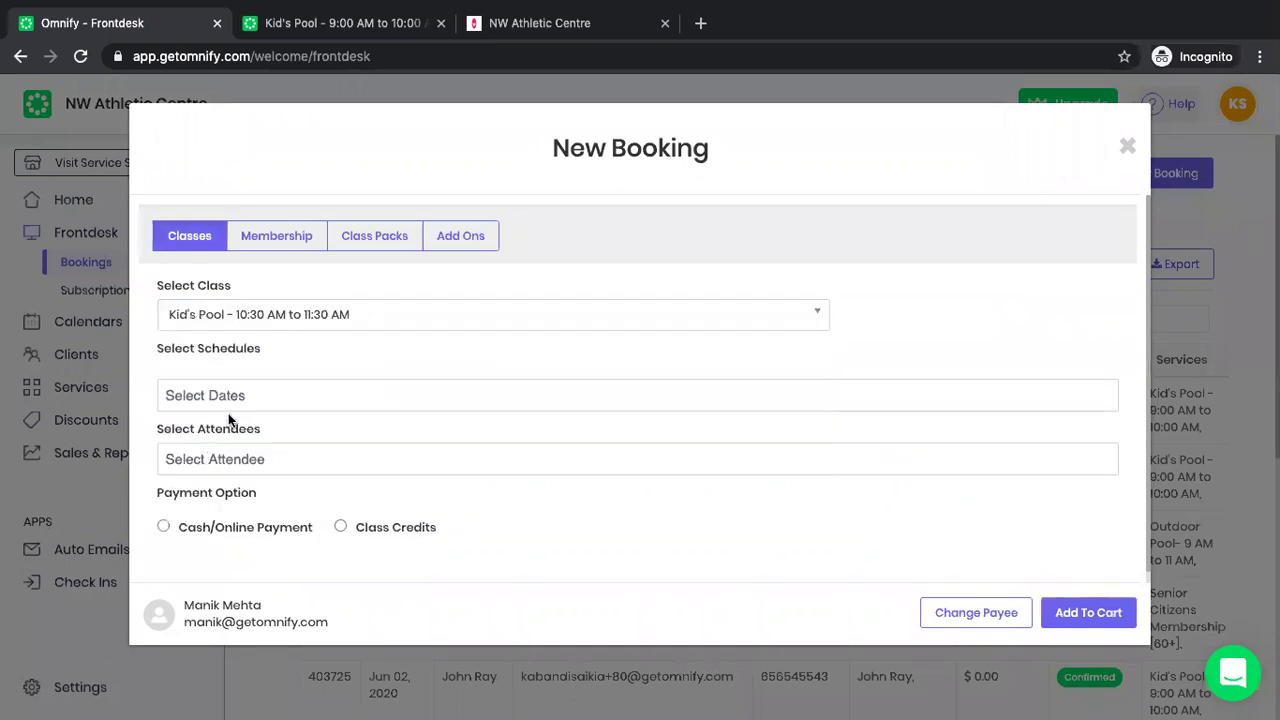
click(234, 400)
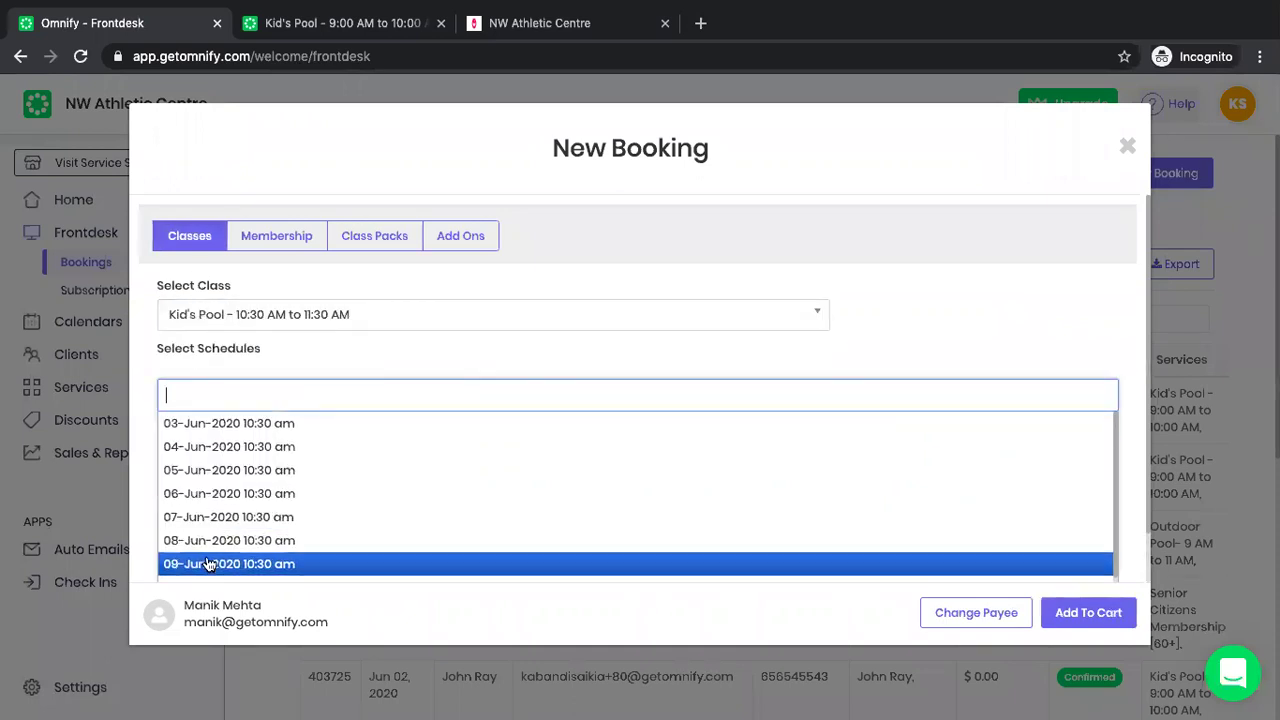
scroll(207, 560, down, 2)
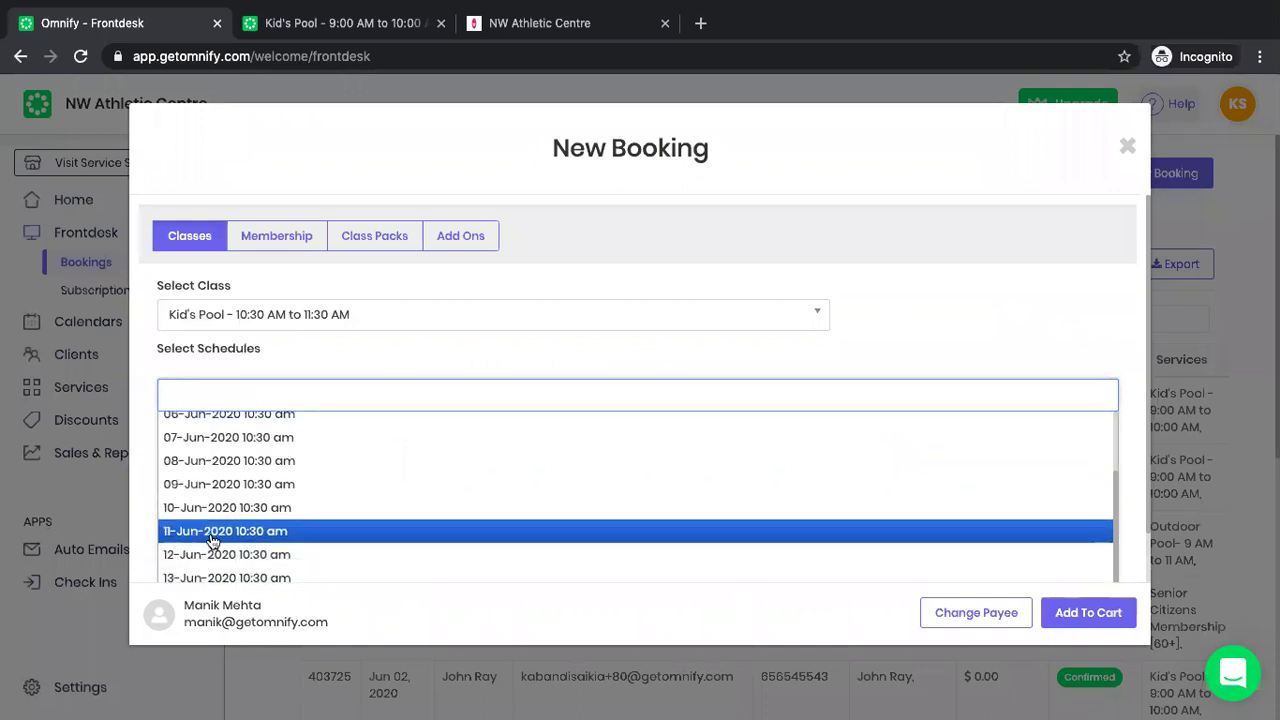
click(209, 532)
click(236, 462)
click(223, 488)
click(164, 527)
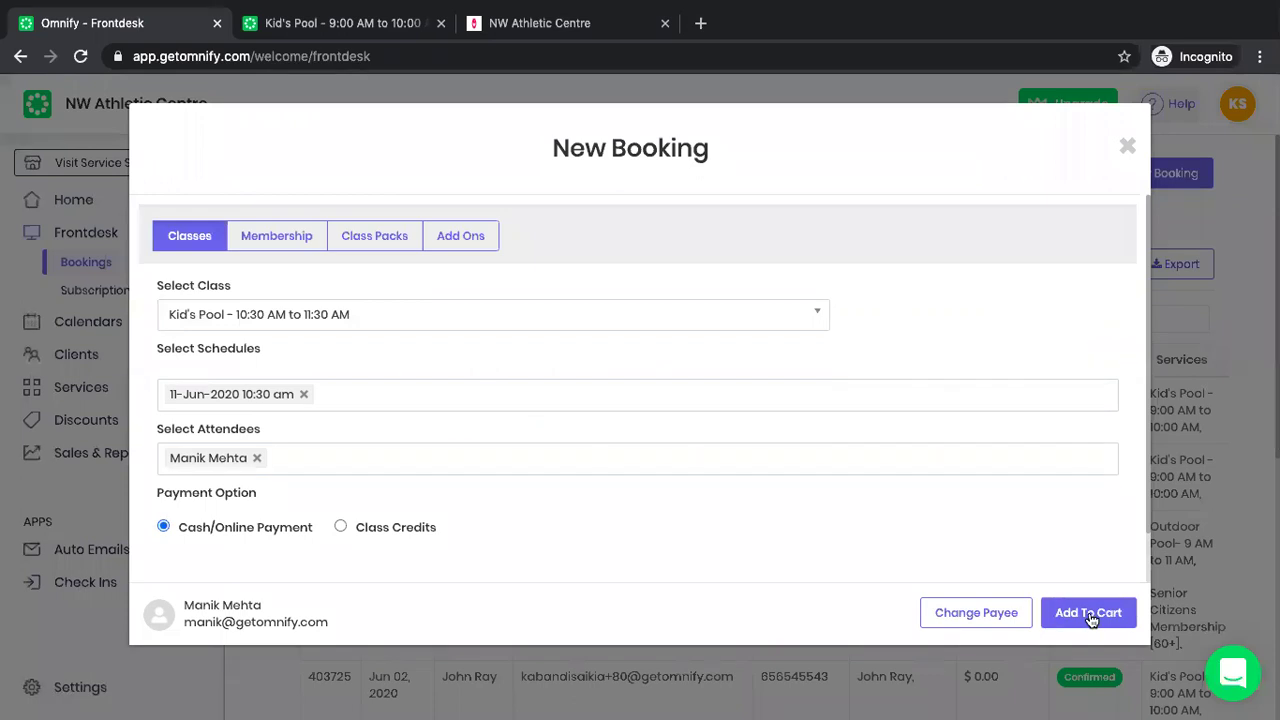
click(1086, 613)
scroll(591, 586, down, 1)
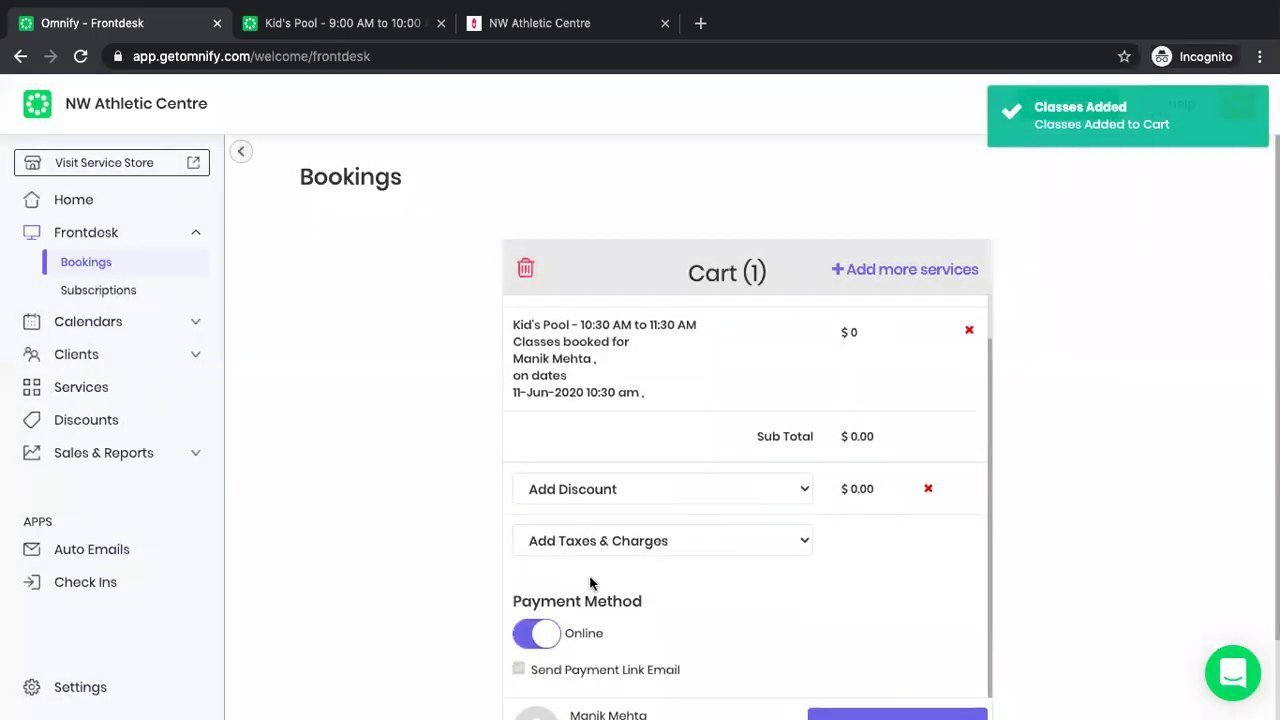
Switch payment to Offline (Cash) and confirm the $0.00 Kid's Pool booking.
click(535, 632)
scroll(477, 617, down, 2)
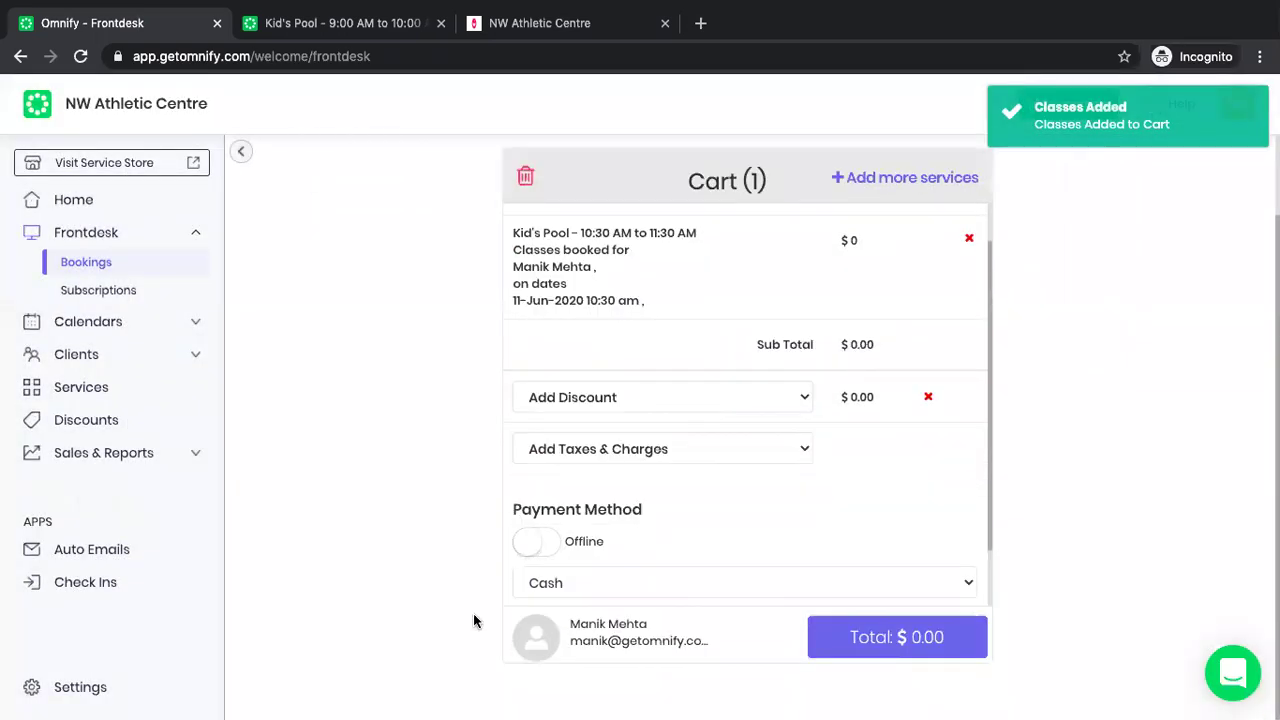
click(904, 641)
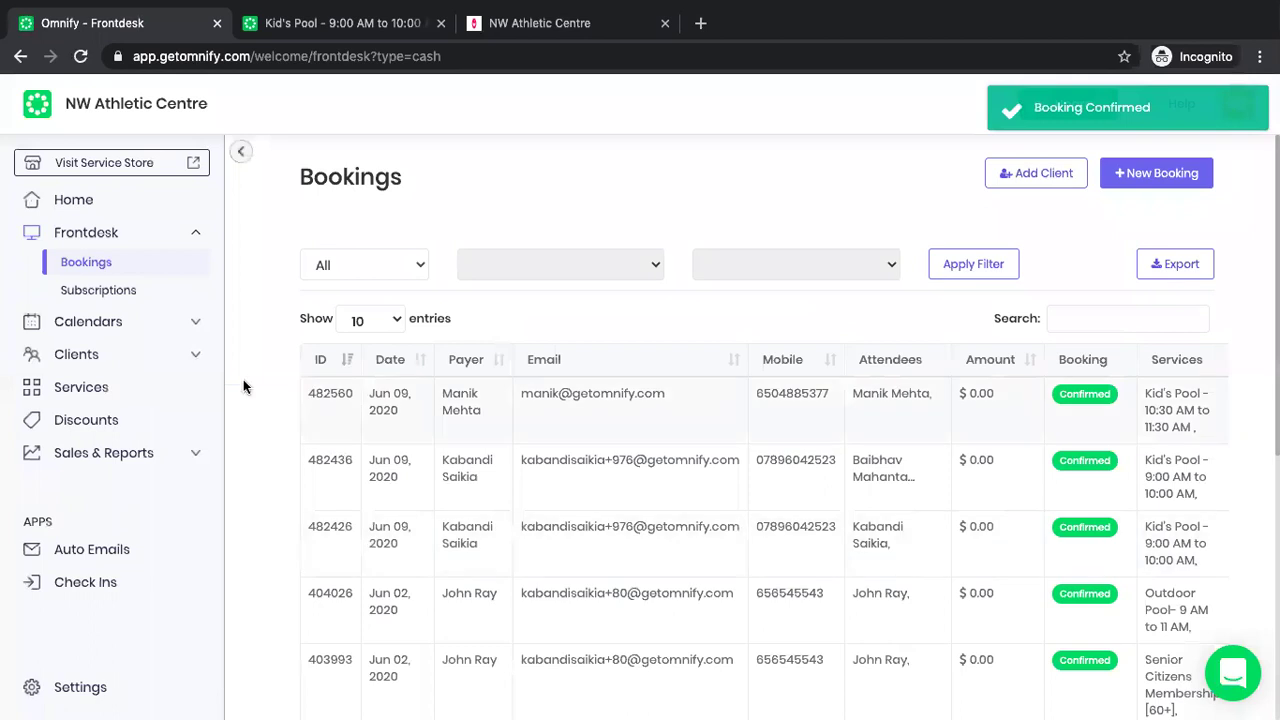
click(126, 324)
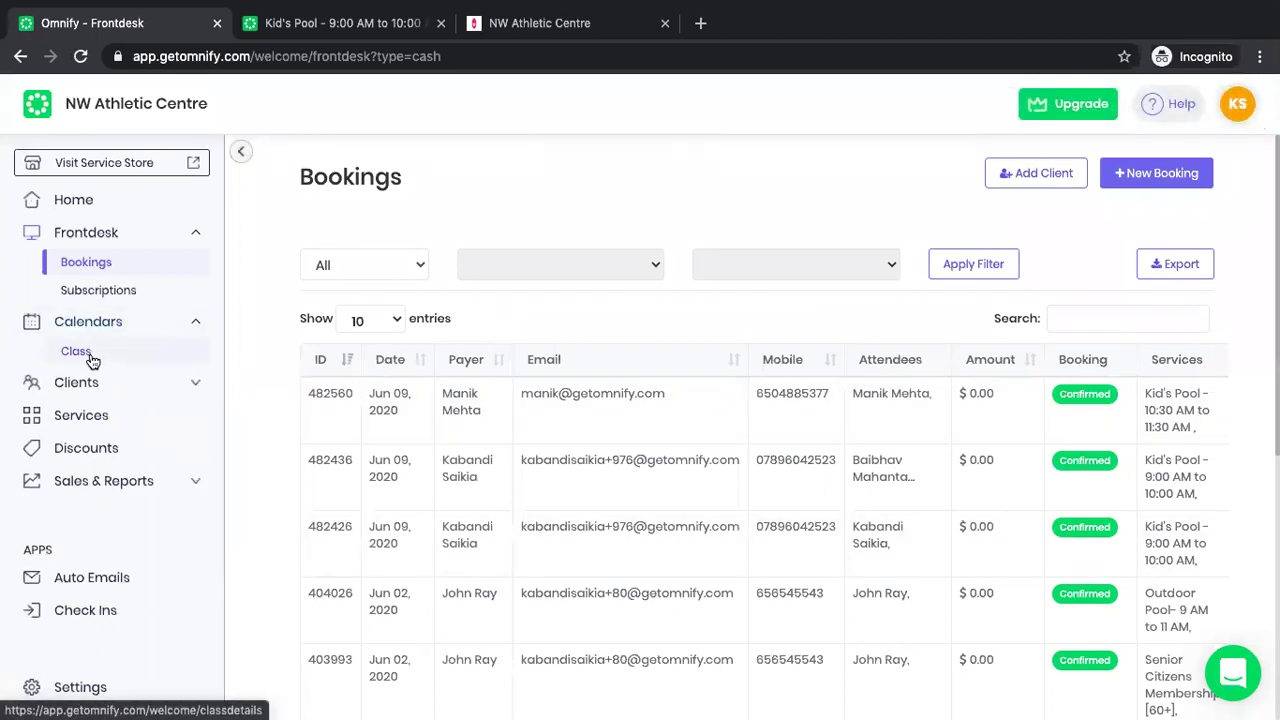
Filter the Class Calendar to classes With Attendees and review Wed 10 Jun Kid's Pool.
click(80, 358)
click(76, 352)
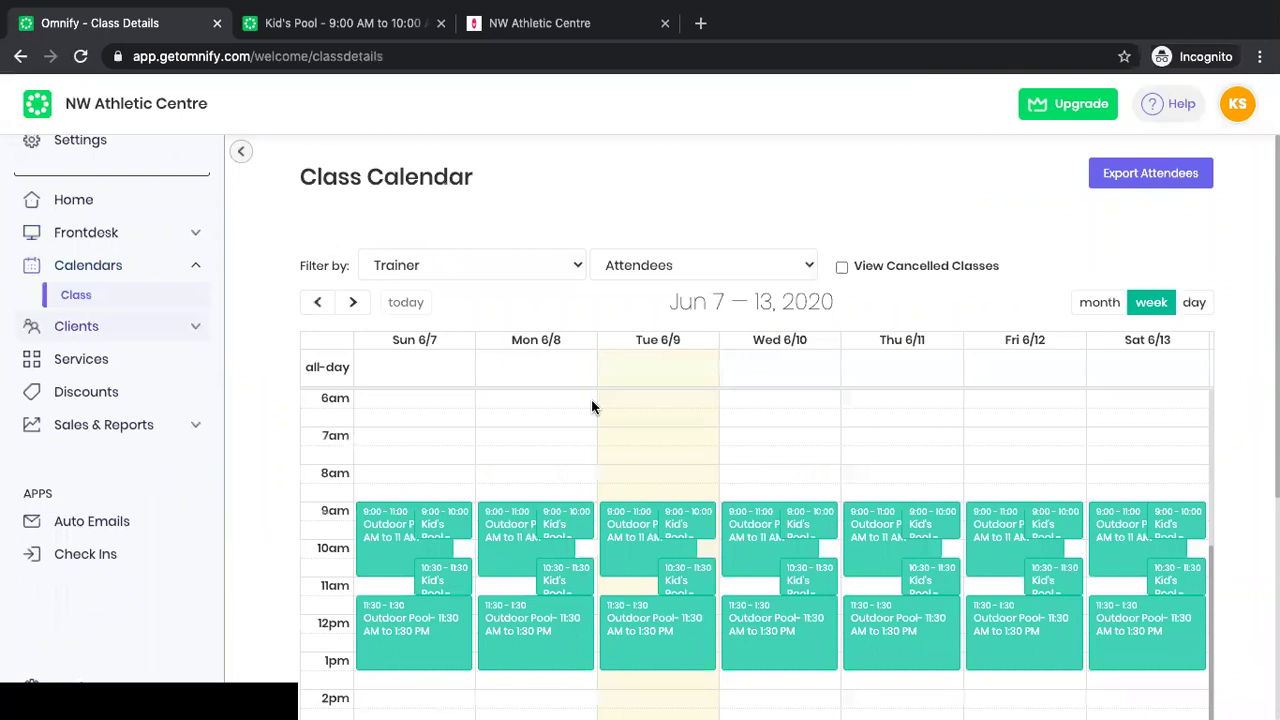
scroll(592, 407, down, 1)
click(657, 263)
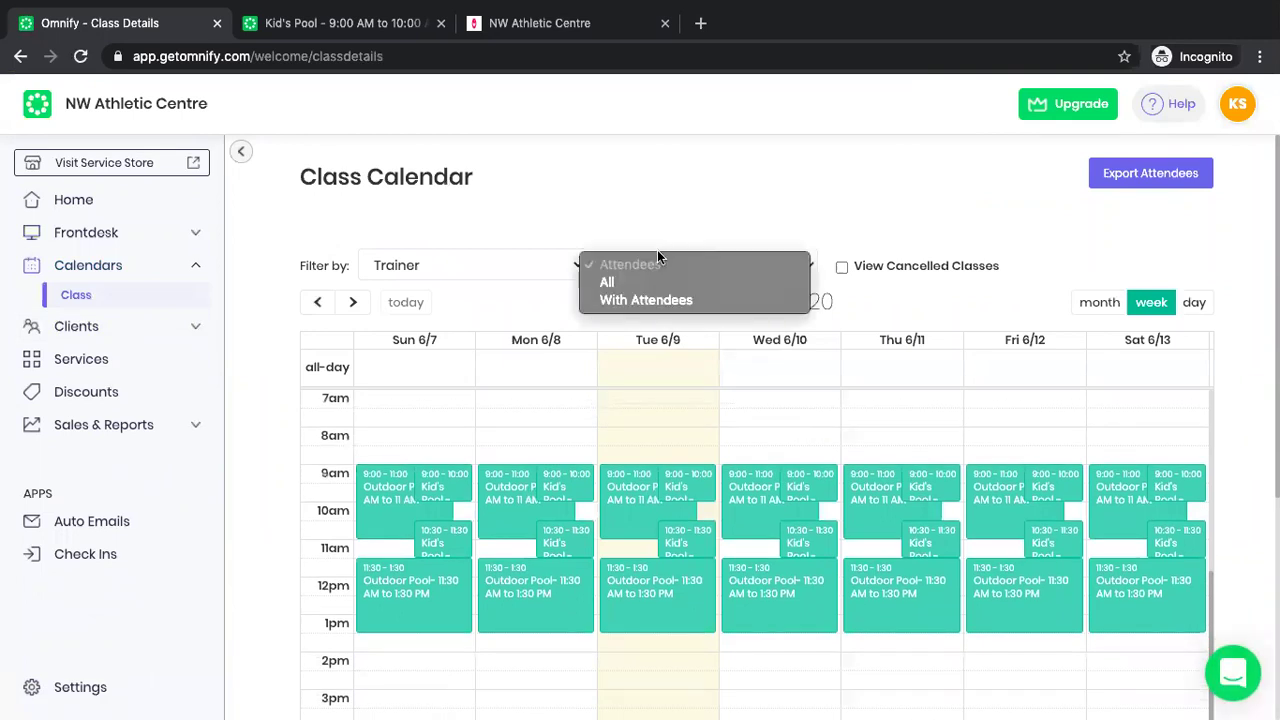
click(642, 300)
click(805, 486)
scroll(674, 435, down, 1)
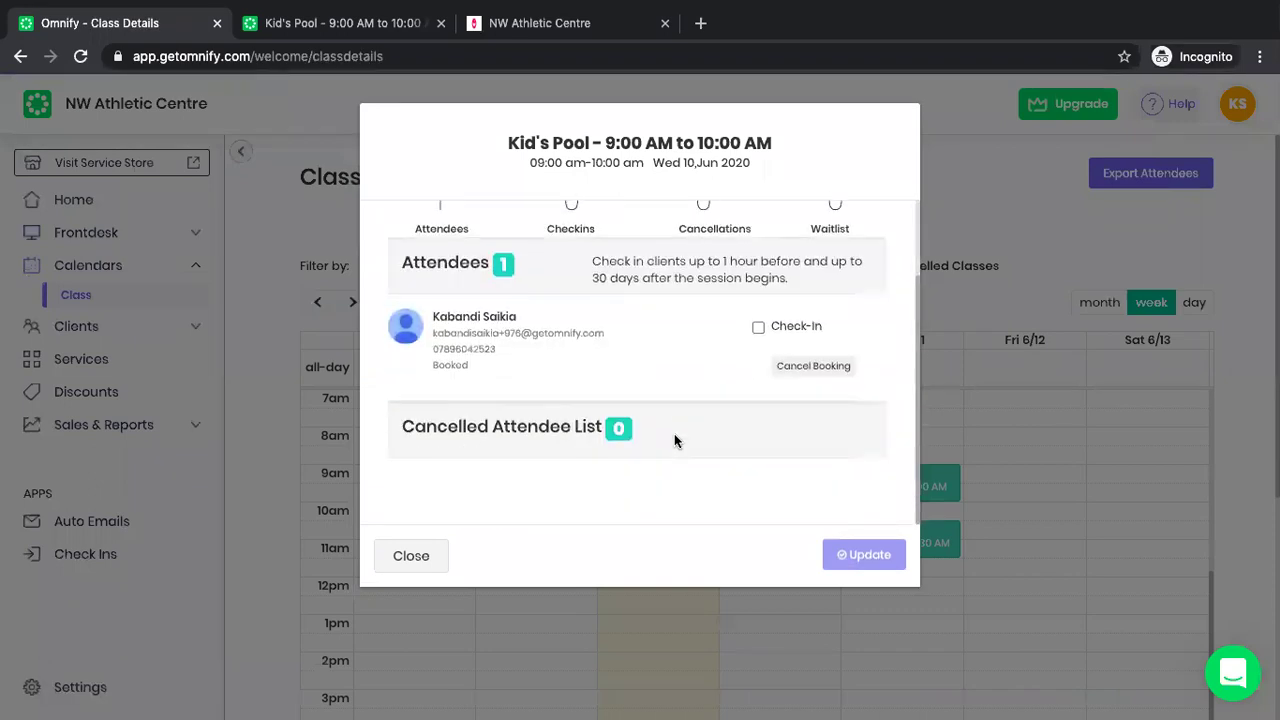
click(409, 560)
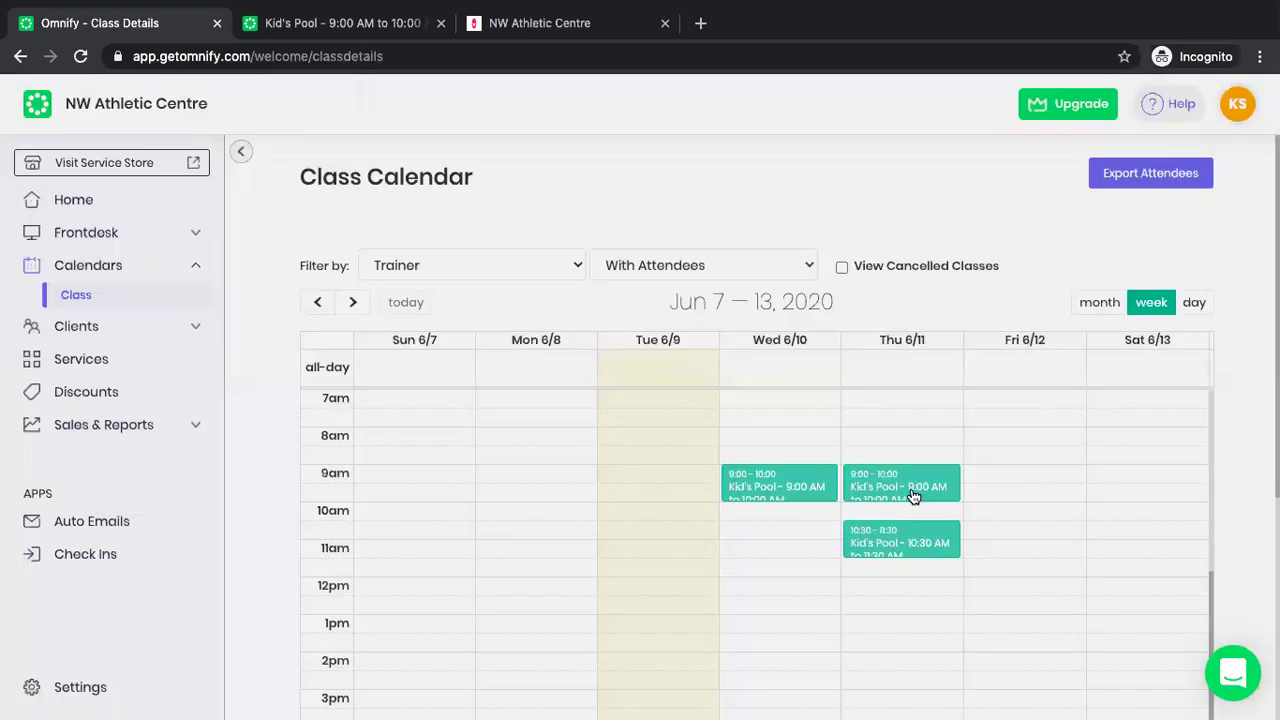
Check in the attendees of Thu 11 Jun Kid's Pool 9:00 AM and save.
click(912, 488)
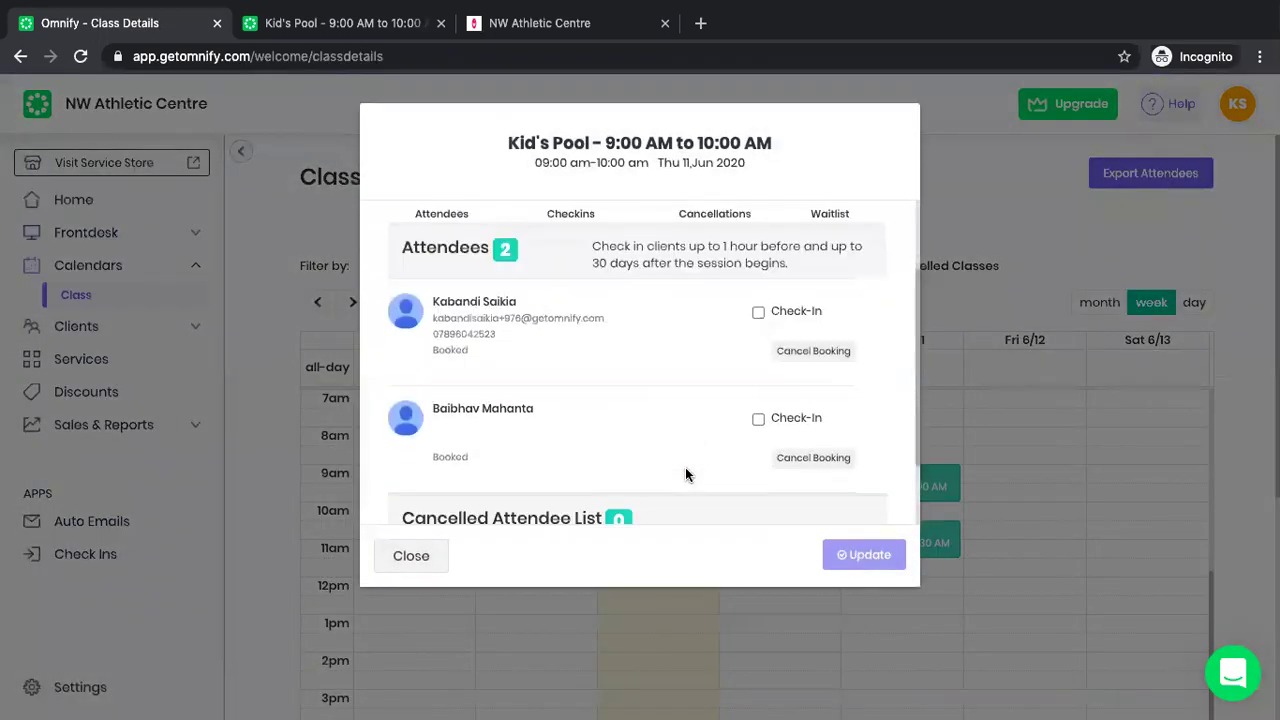
click(759, 312)
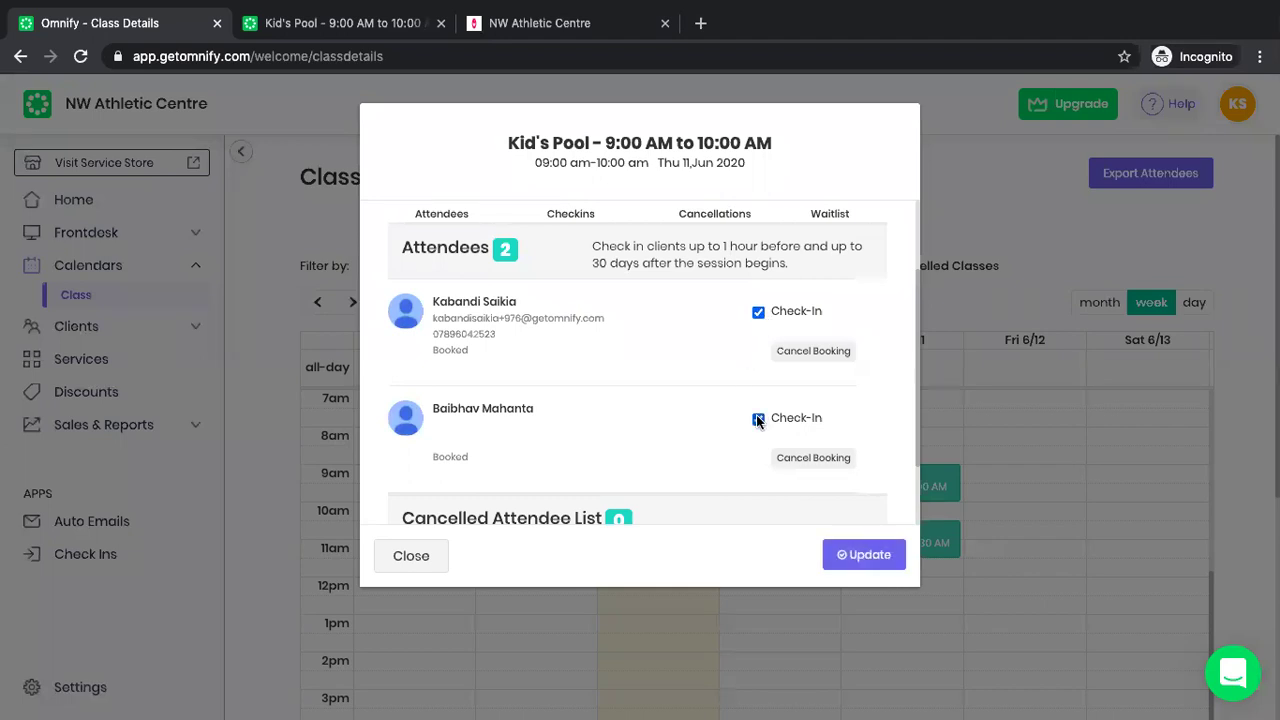
click(851, 563)
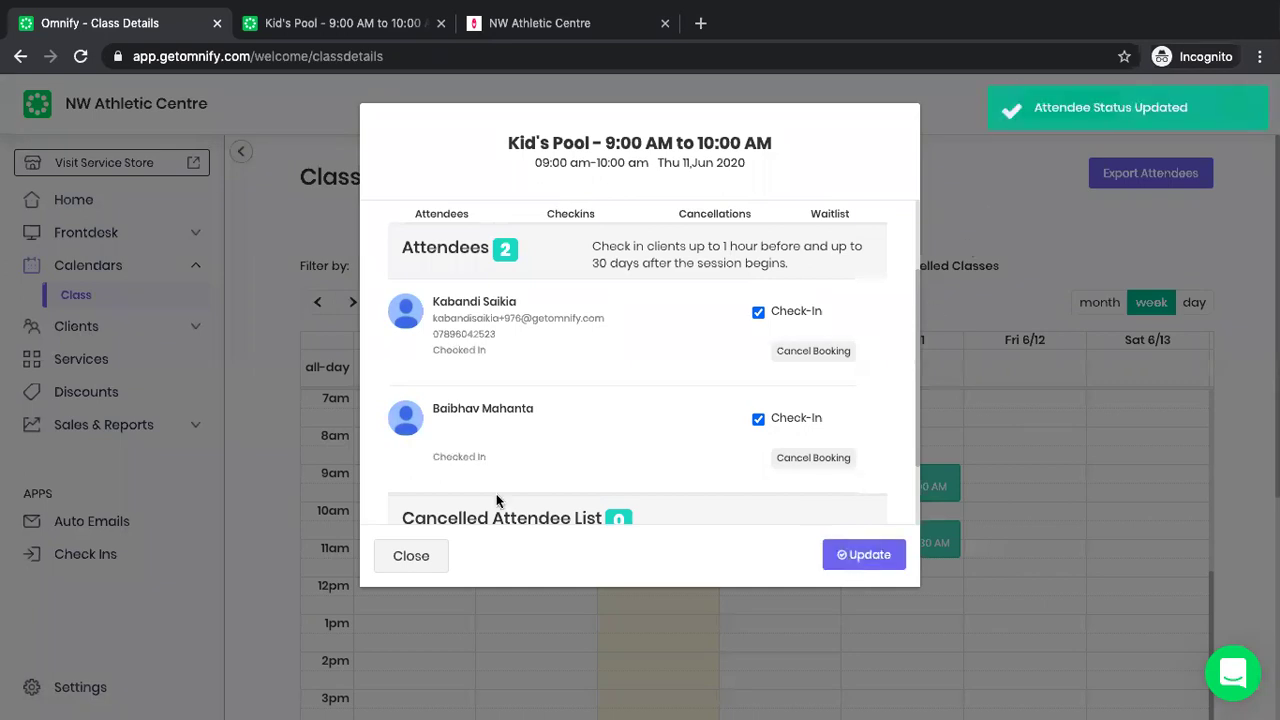
click(421, 558)
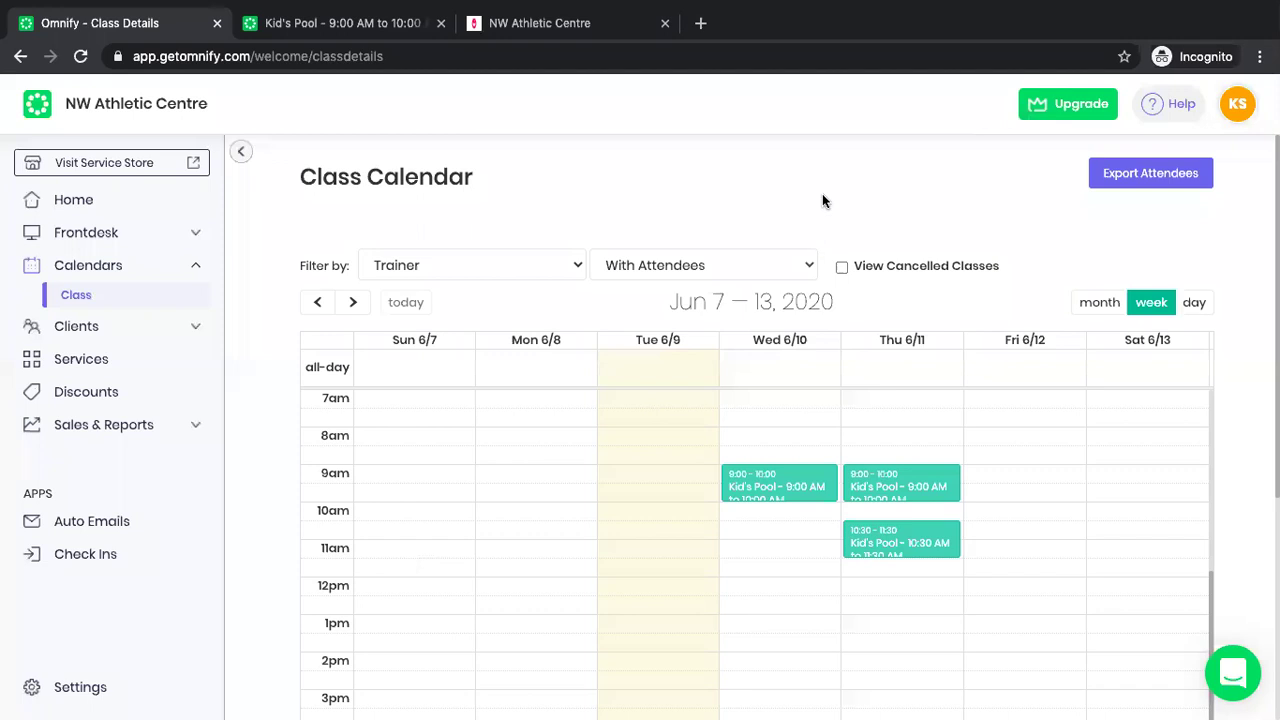
Set up an attendee export for 8 June 2020 covering all four pool schedules.
click(1139, 177)
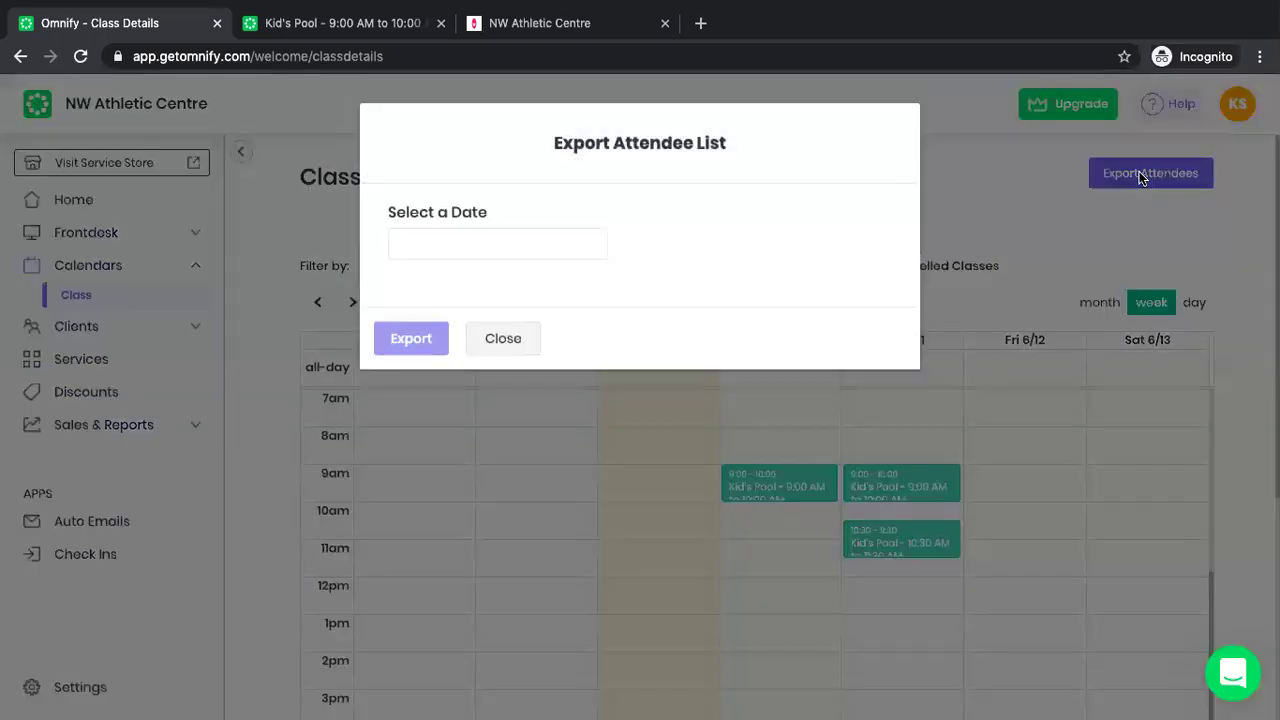
click(585, 243)
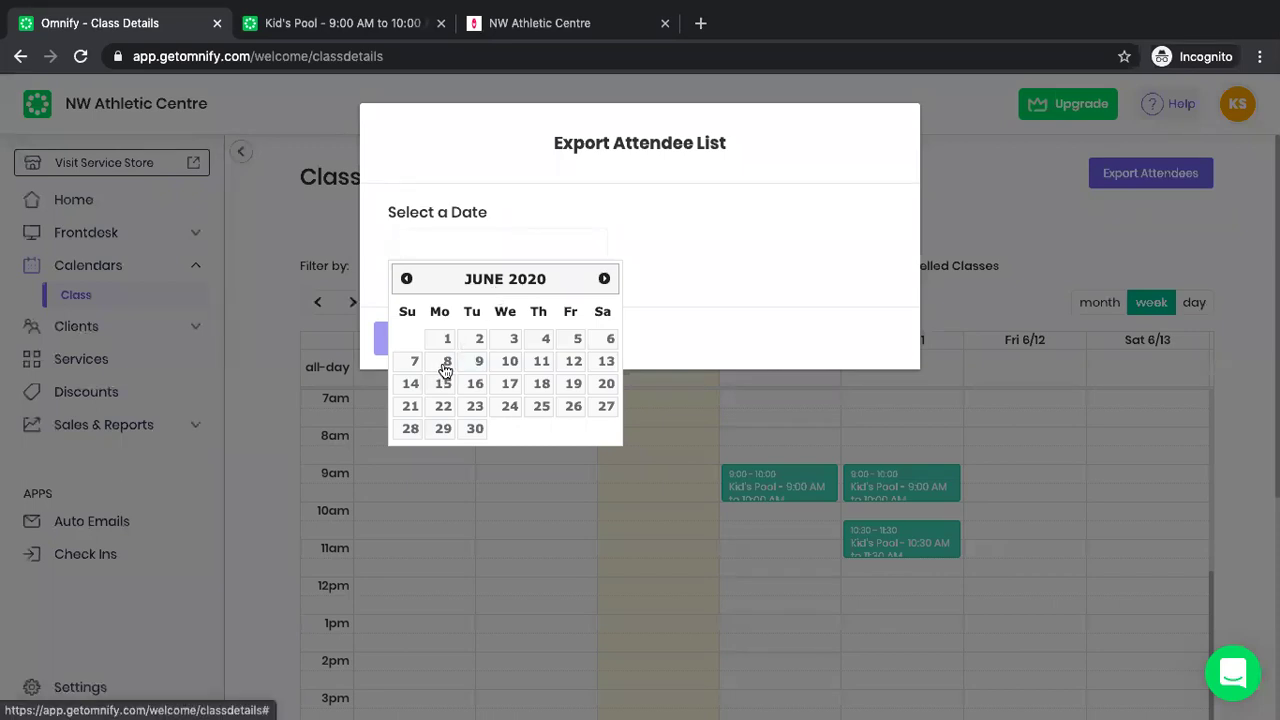
click(433, 366)
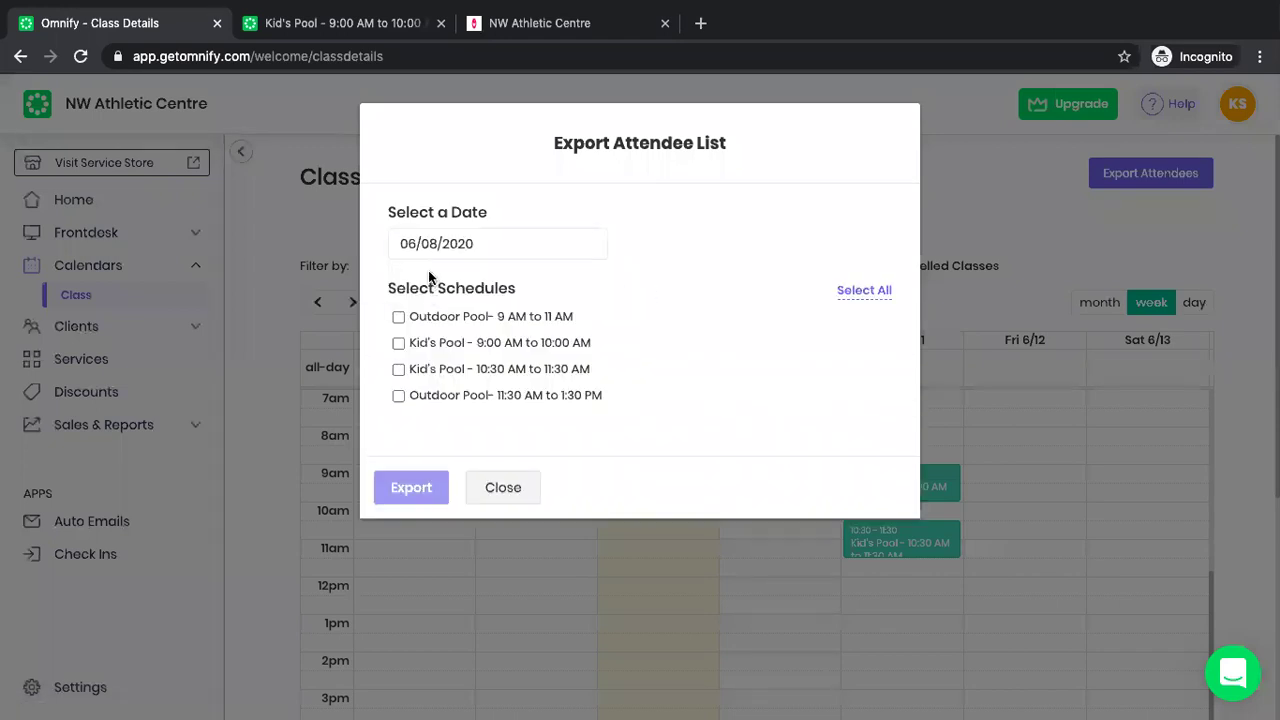
click(398, 317)
click(398, 343)
click(398, 370)
click(398, 396)
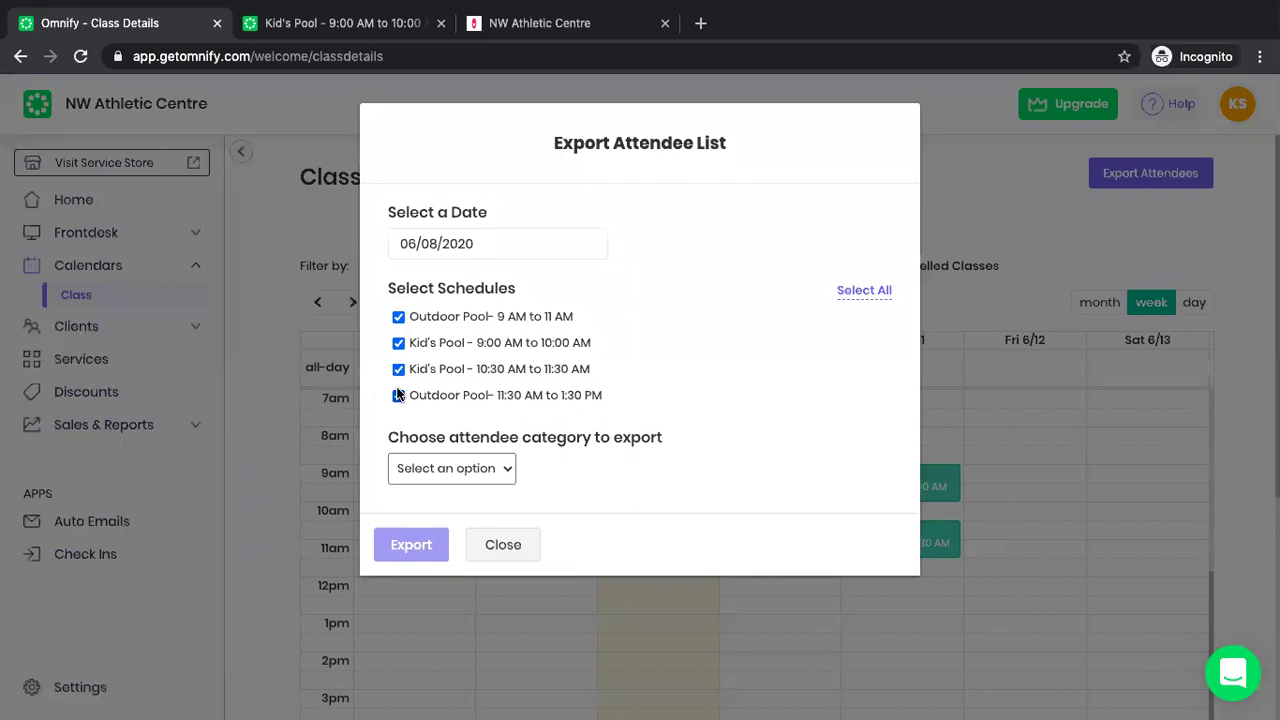
click(398, 317)
click(398, 343)
click(398, 370)
click(398, 396)
click(864, 290)
Choose the All attendee category and run the export, dismissing the confirmation.
click(477, 473)
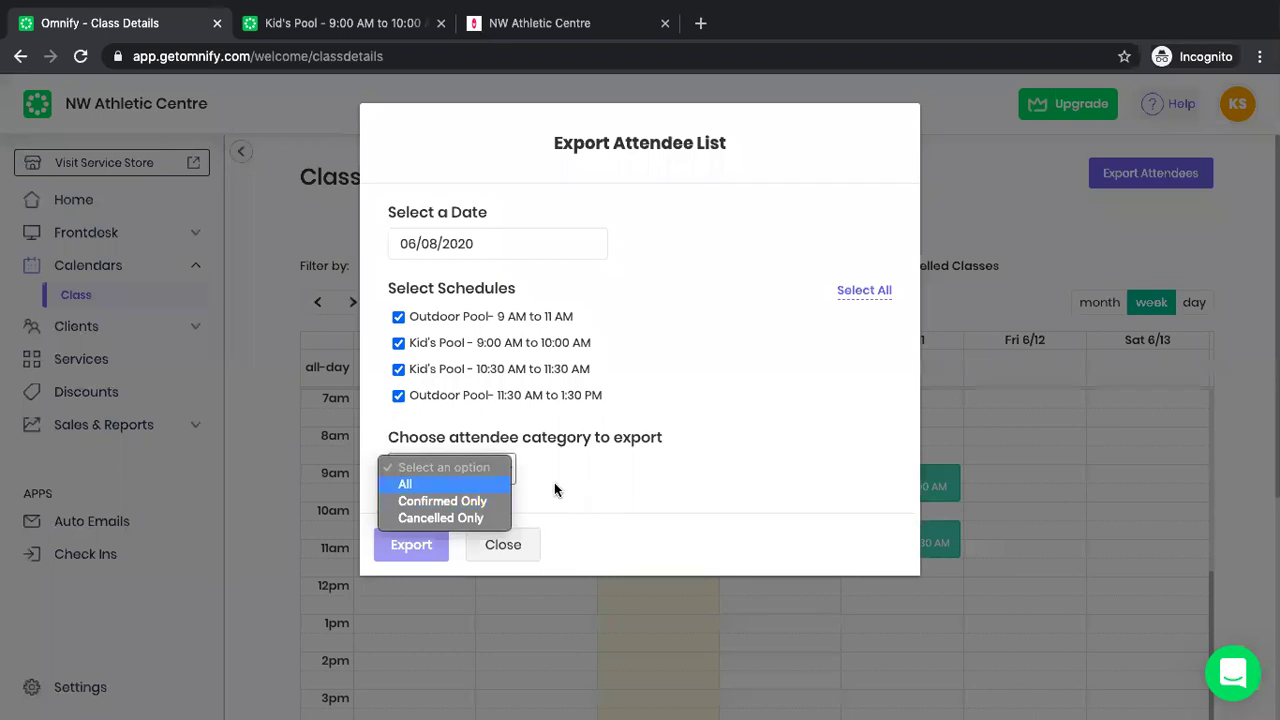
click(561, 482)
click(447, 471)
click(440, 484)
click(424, 552)
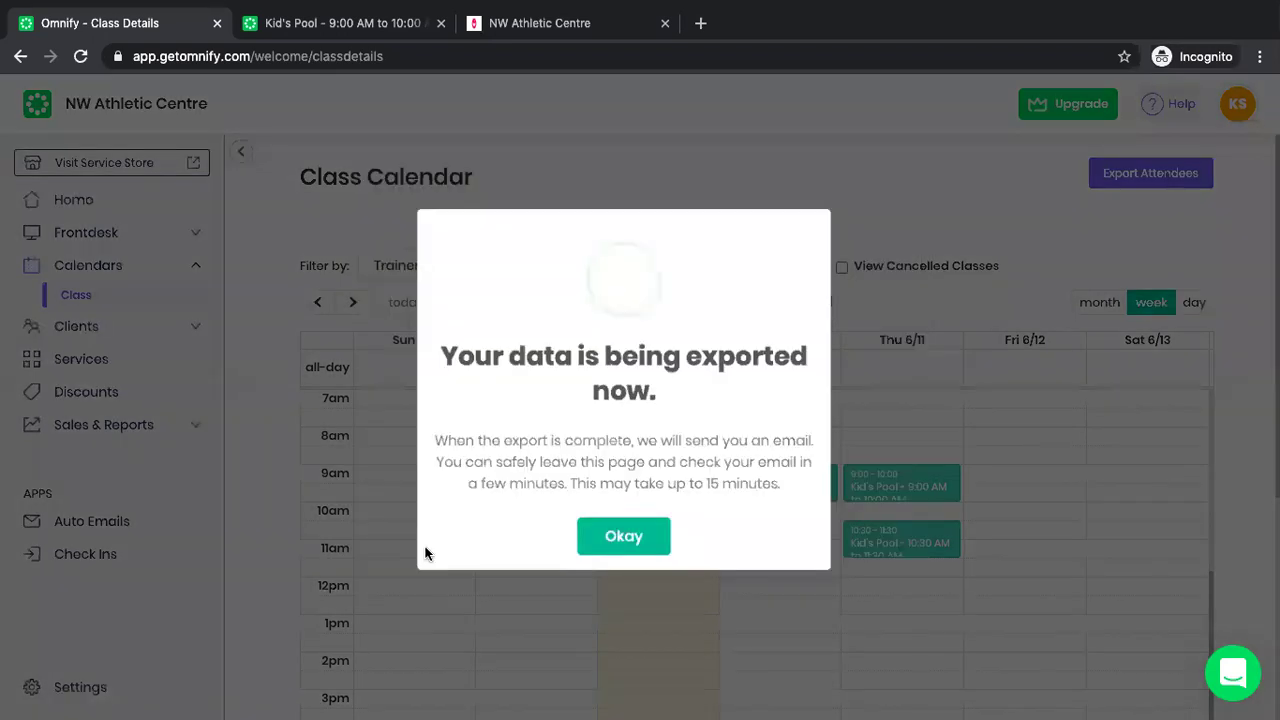
click(624, 549)
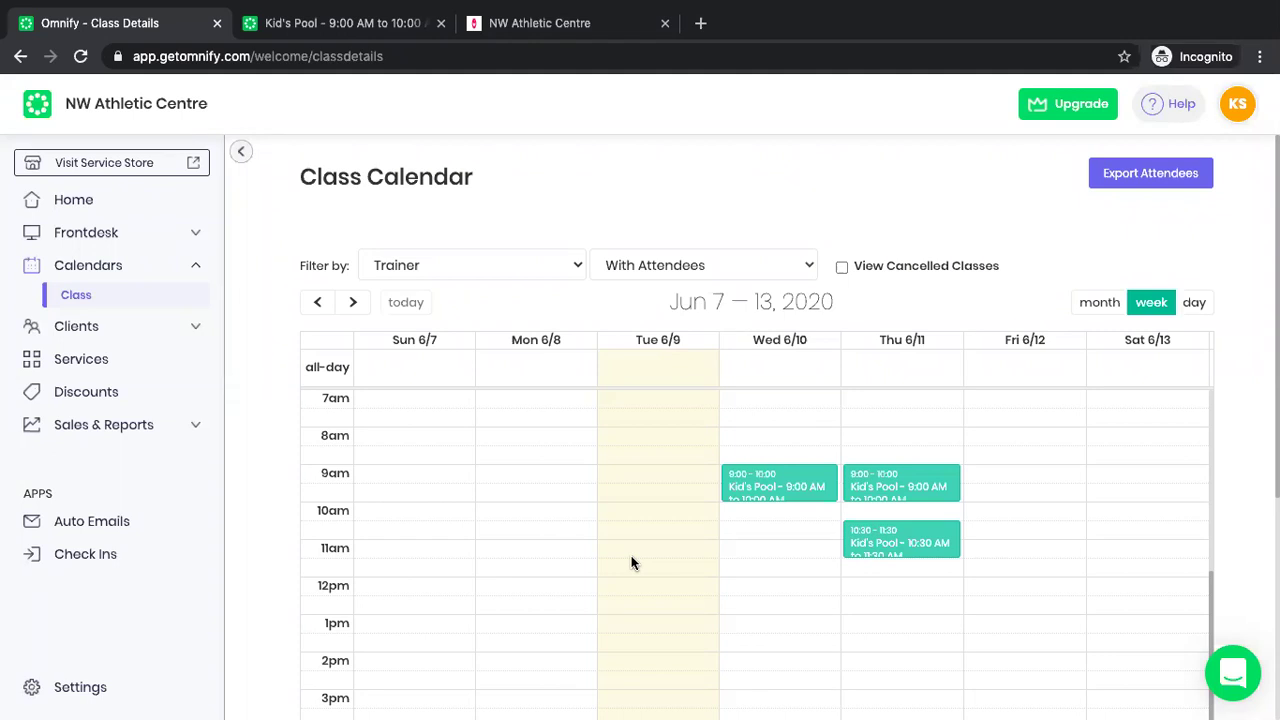
Open the Check Ins list and launch the Client Check-ins App in a new tab.
click(96, 556)
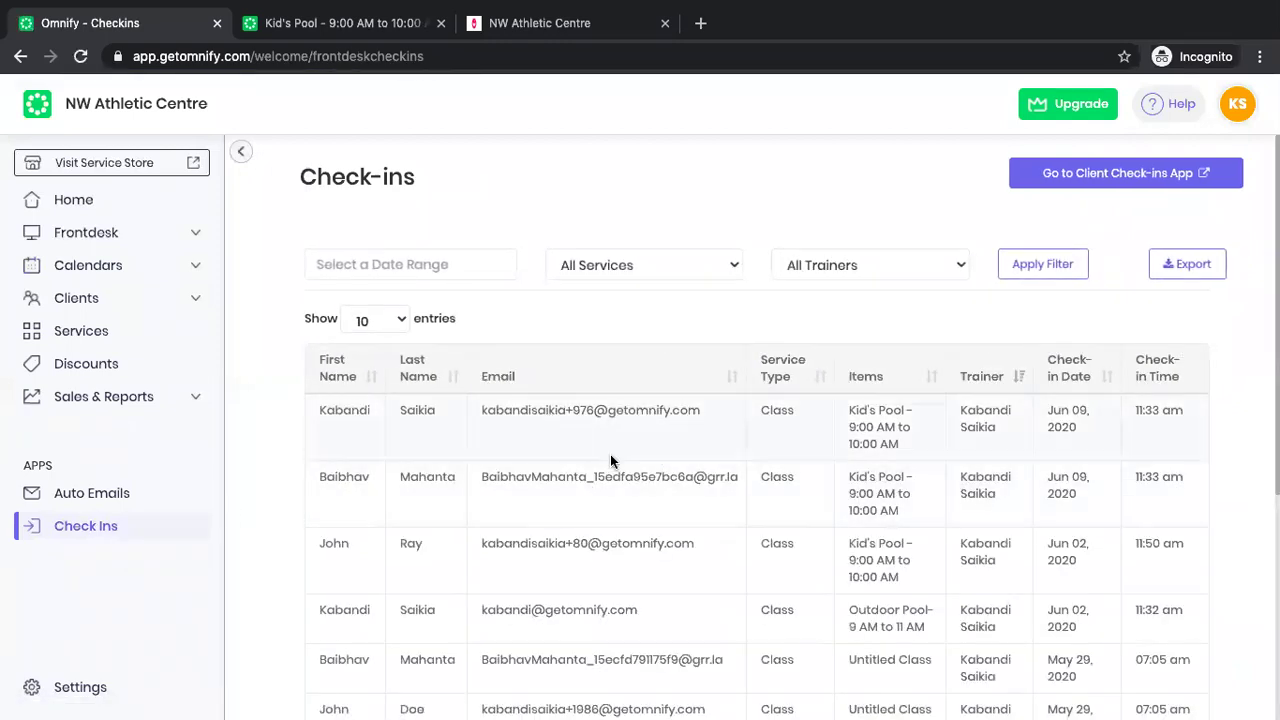
click(1088, 173)
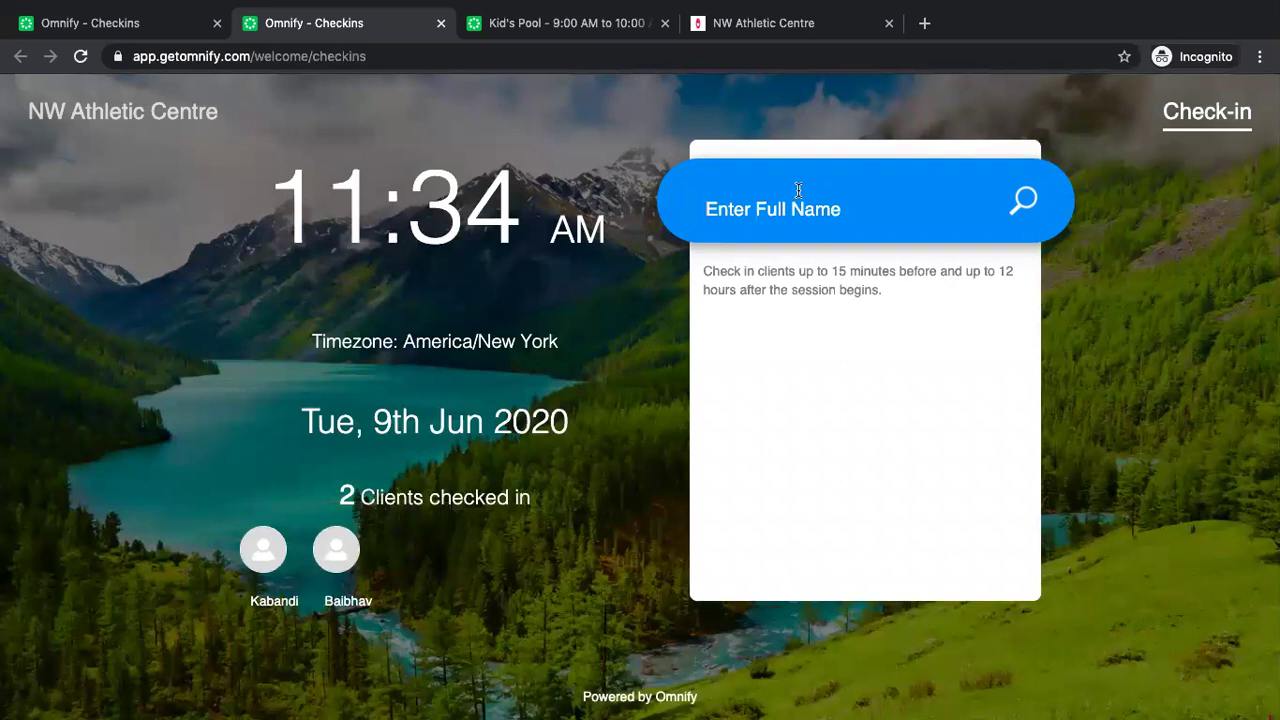
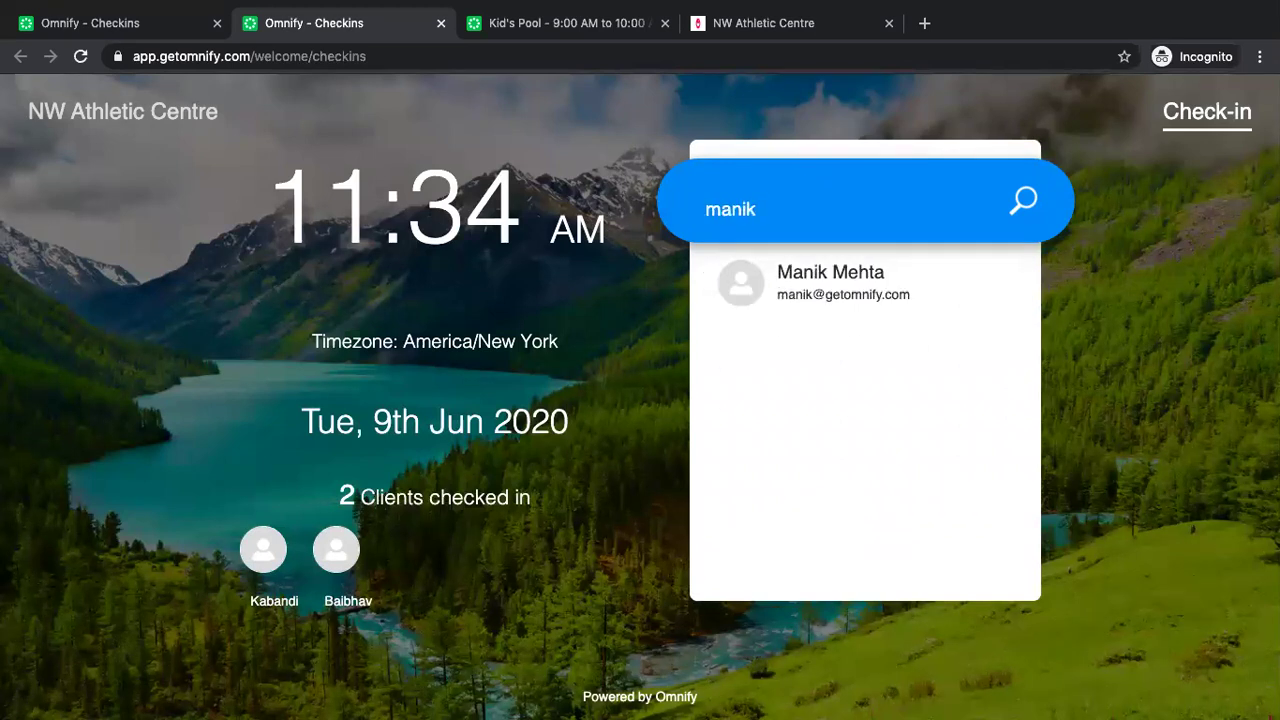
click(830, 300)
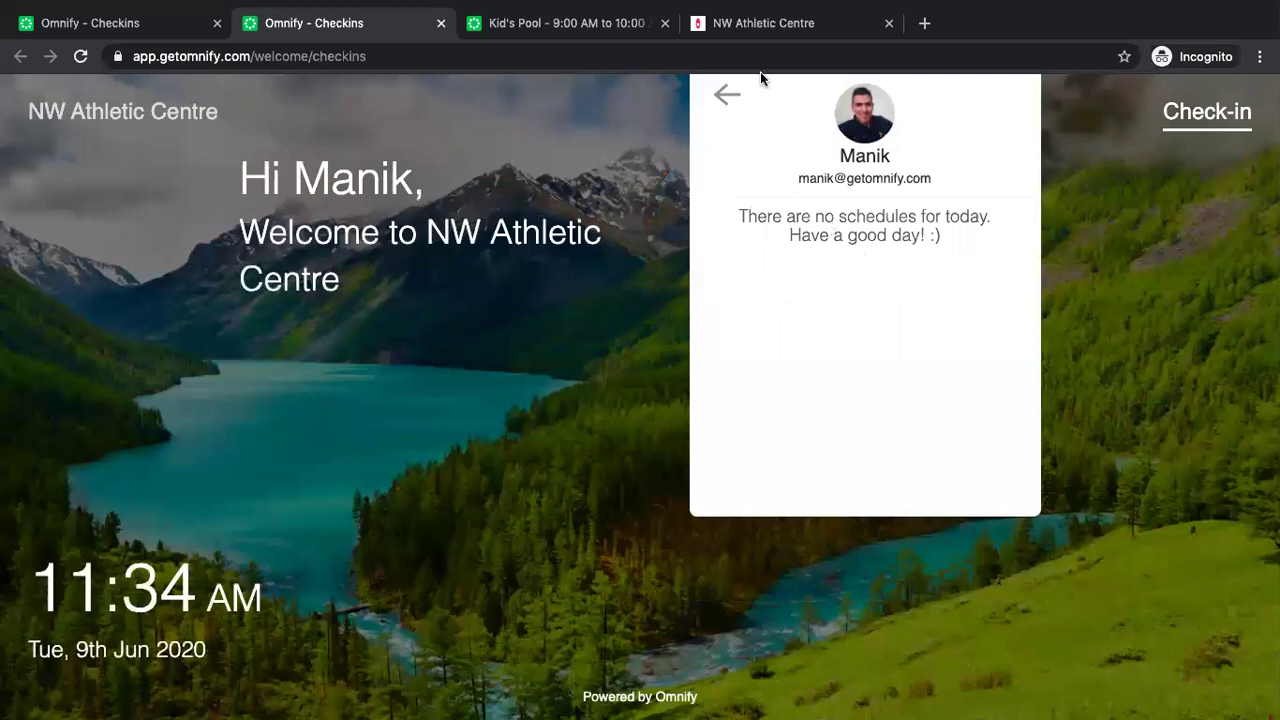
click(727, 95)
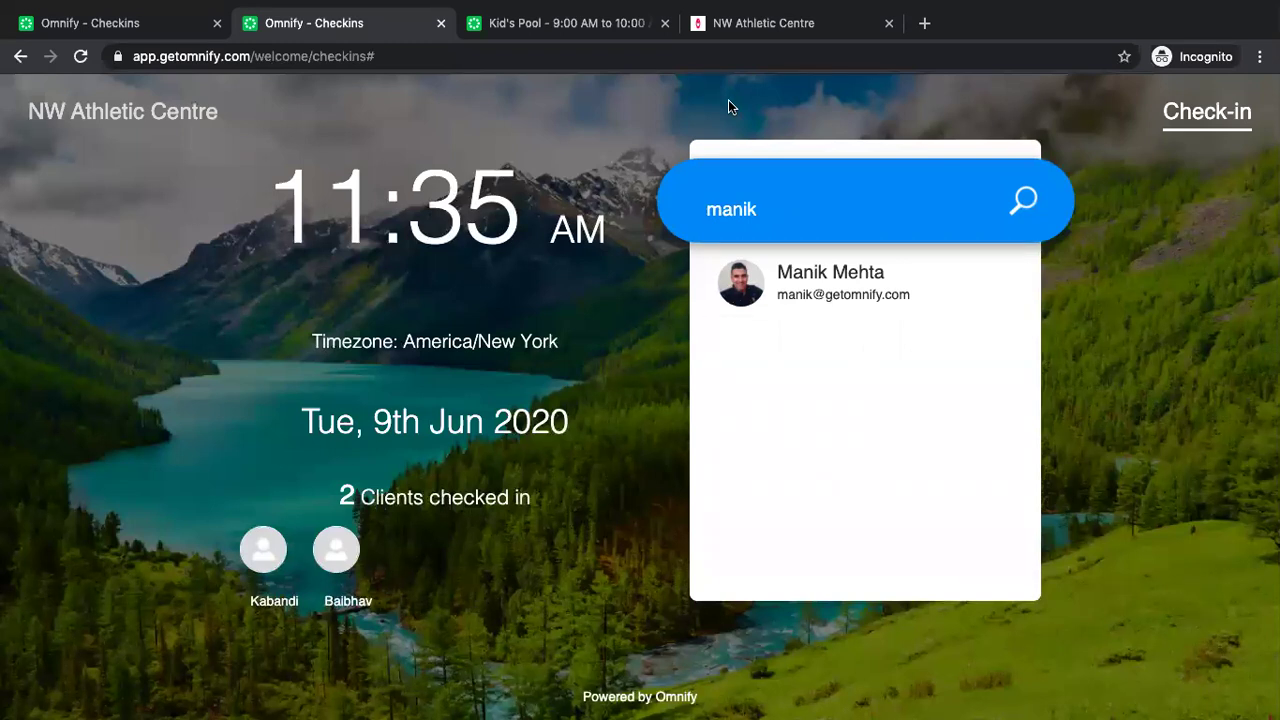
double_click(738, 197)
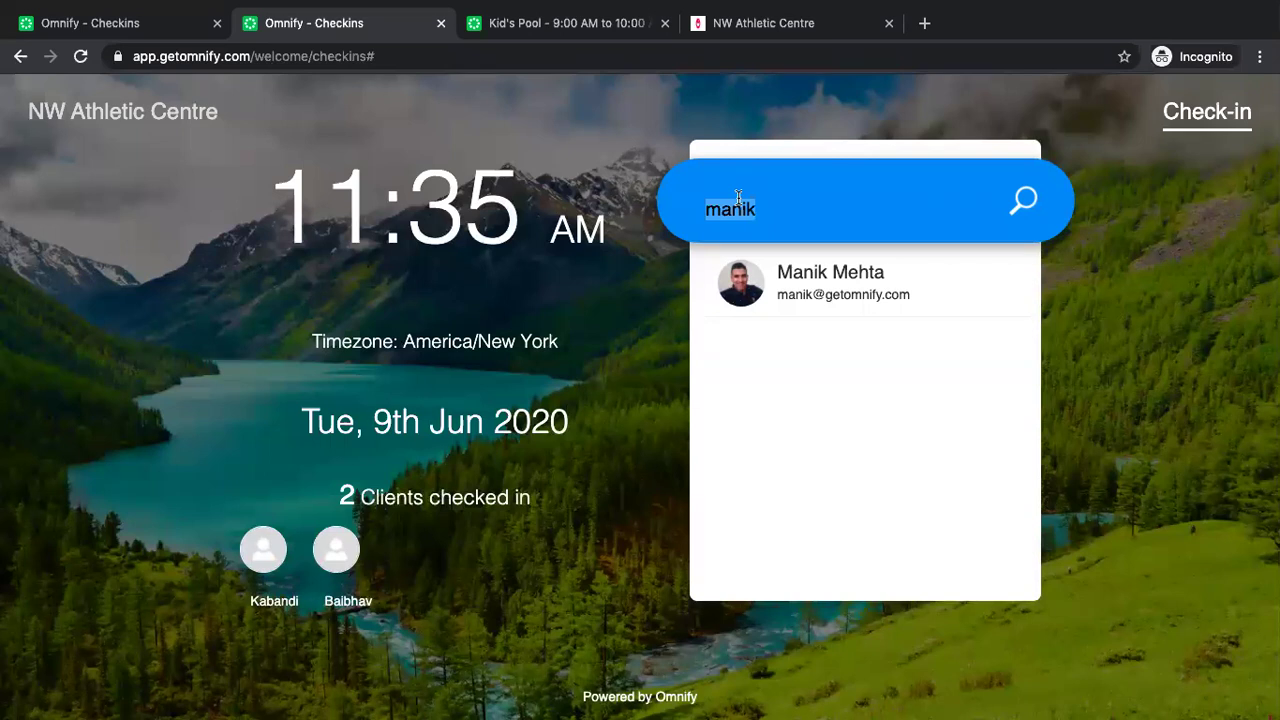
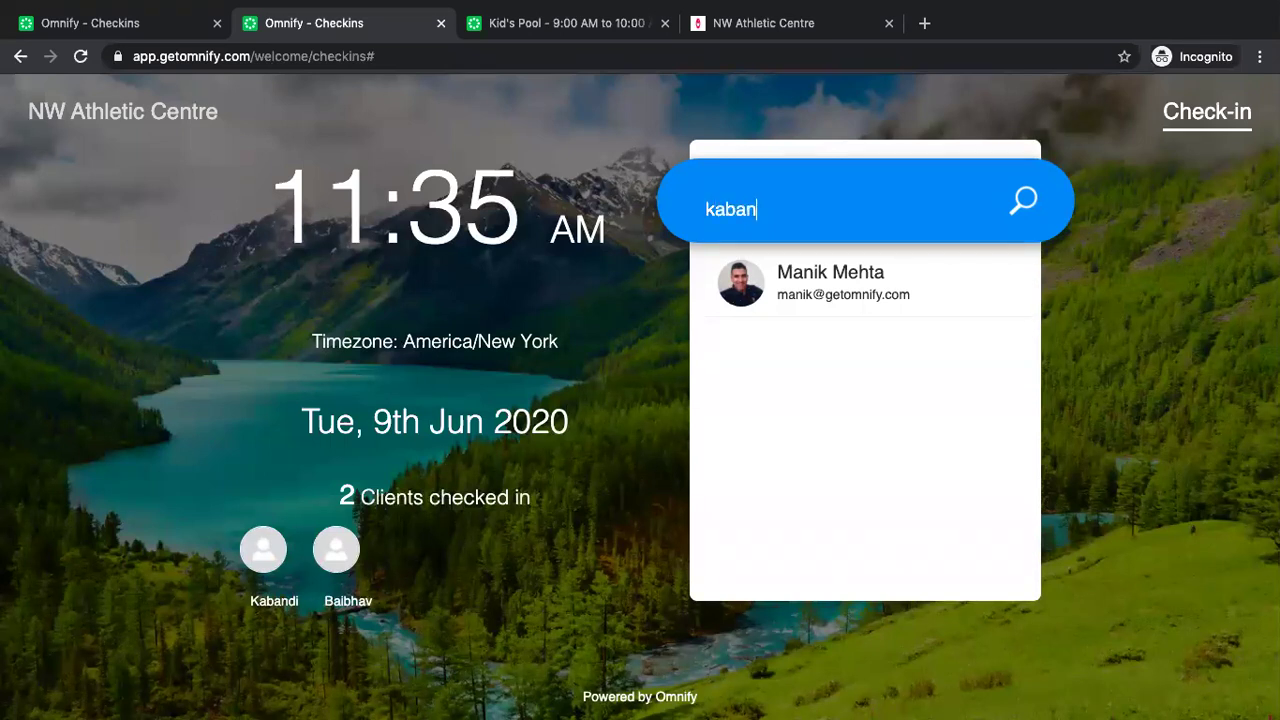
click(826, 346)
click(725, 97)
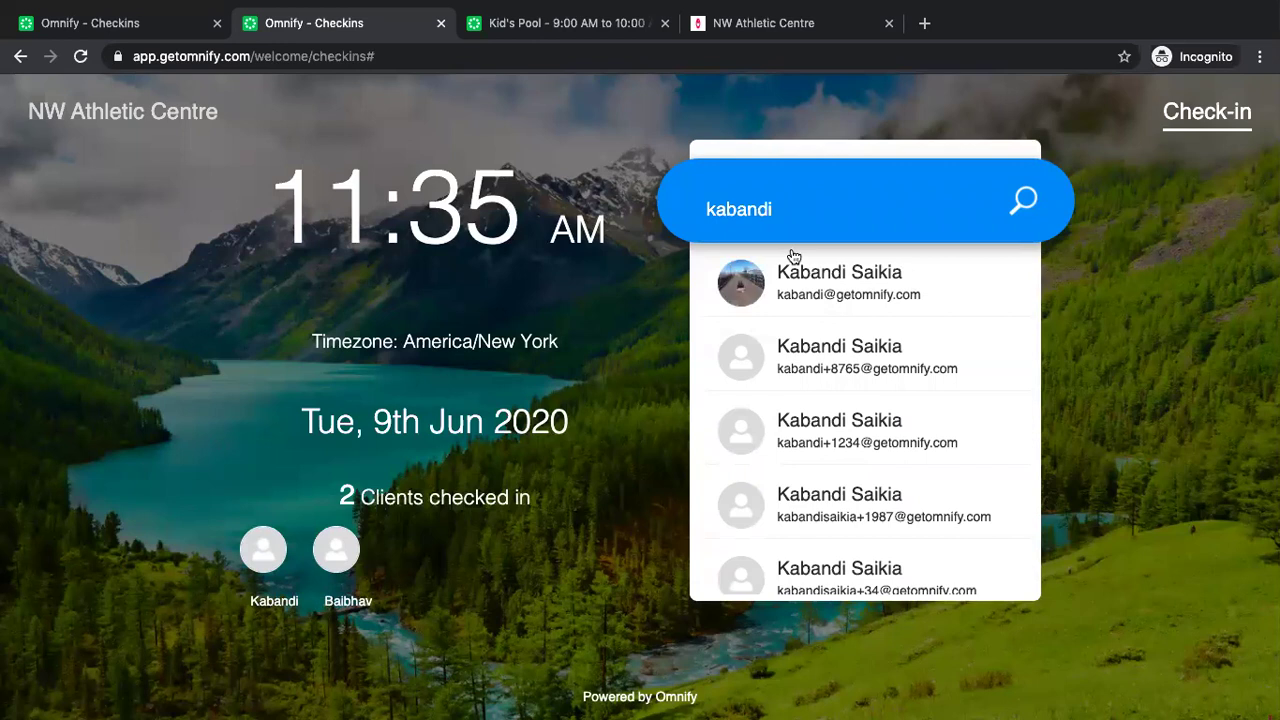
double_click(794, 218)
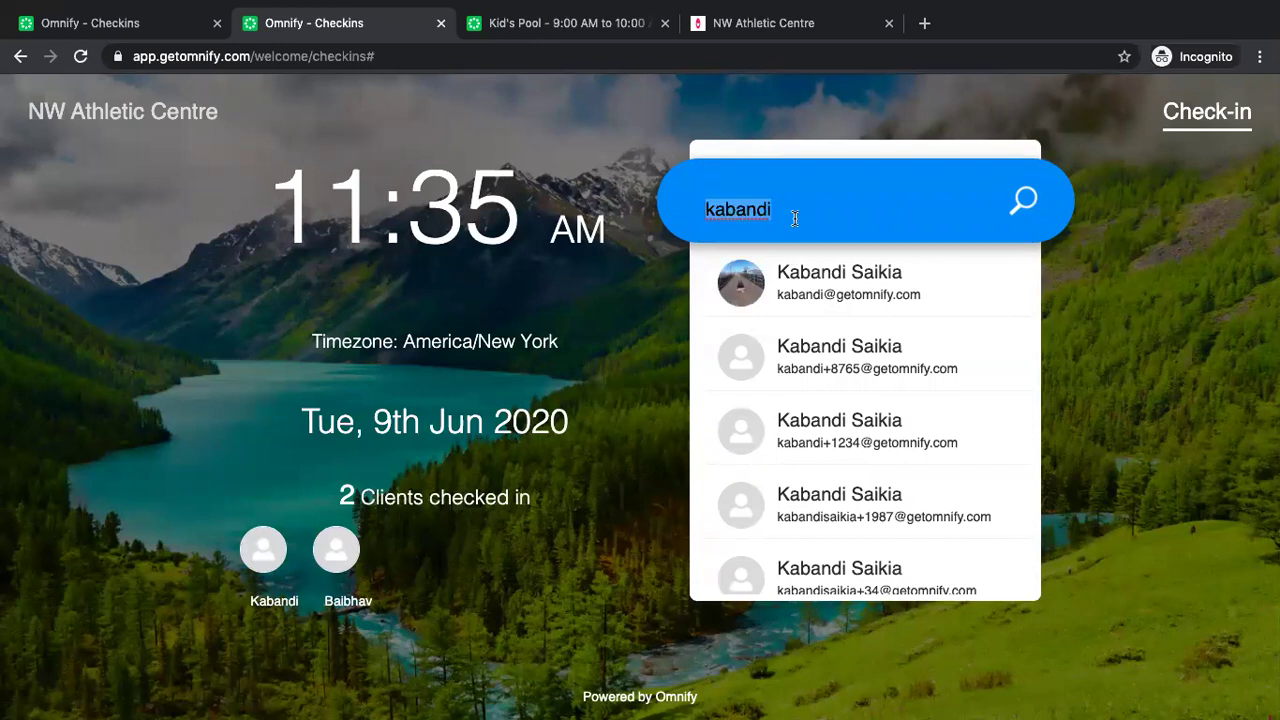
scroll(840, 453, down, 5)
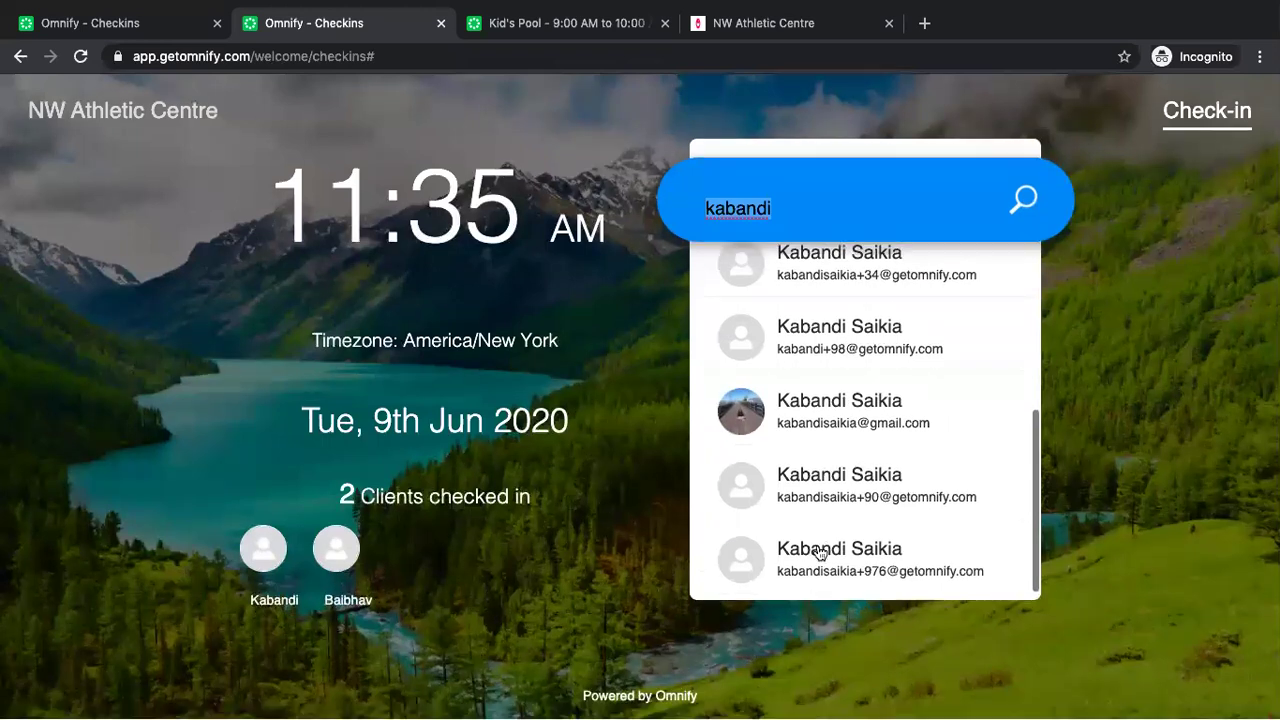
click(816, 553)
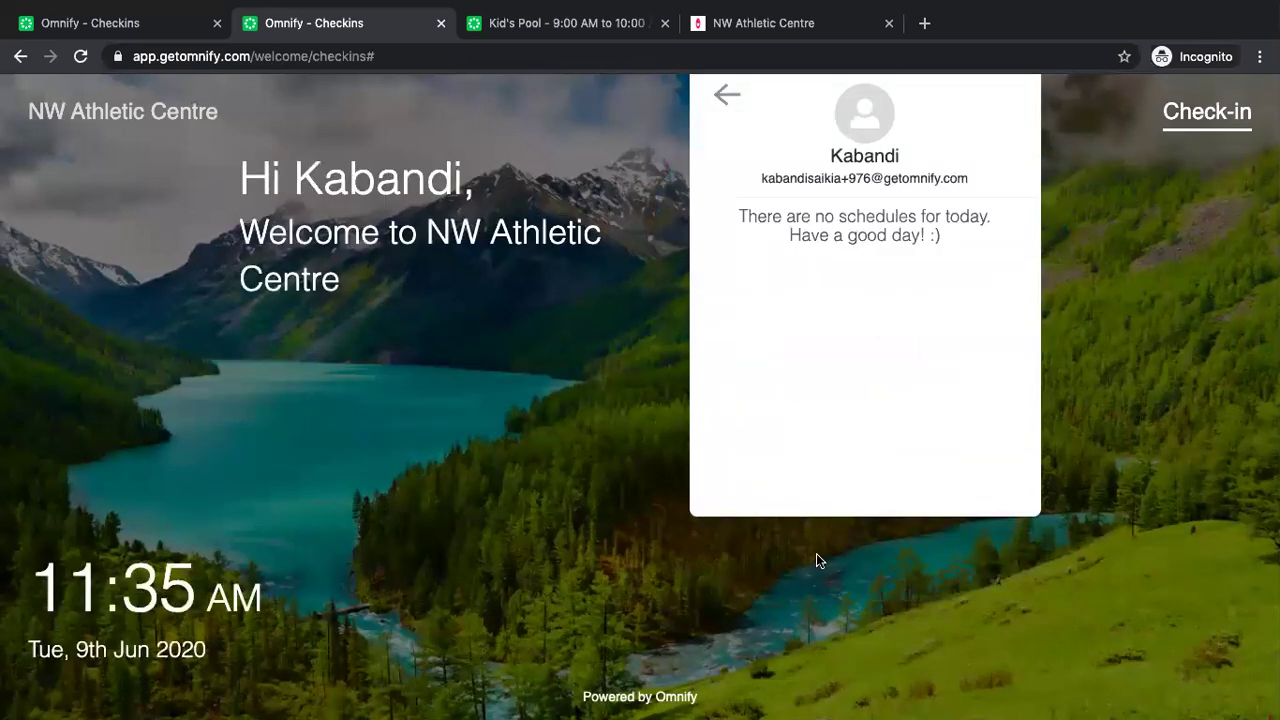
click(727, 95)
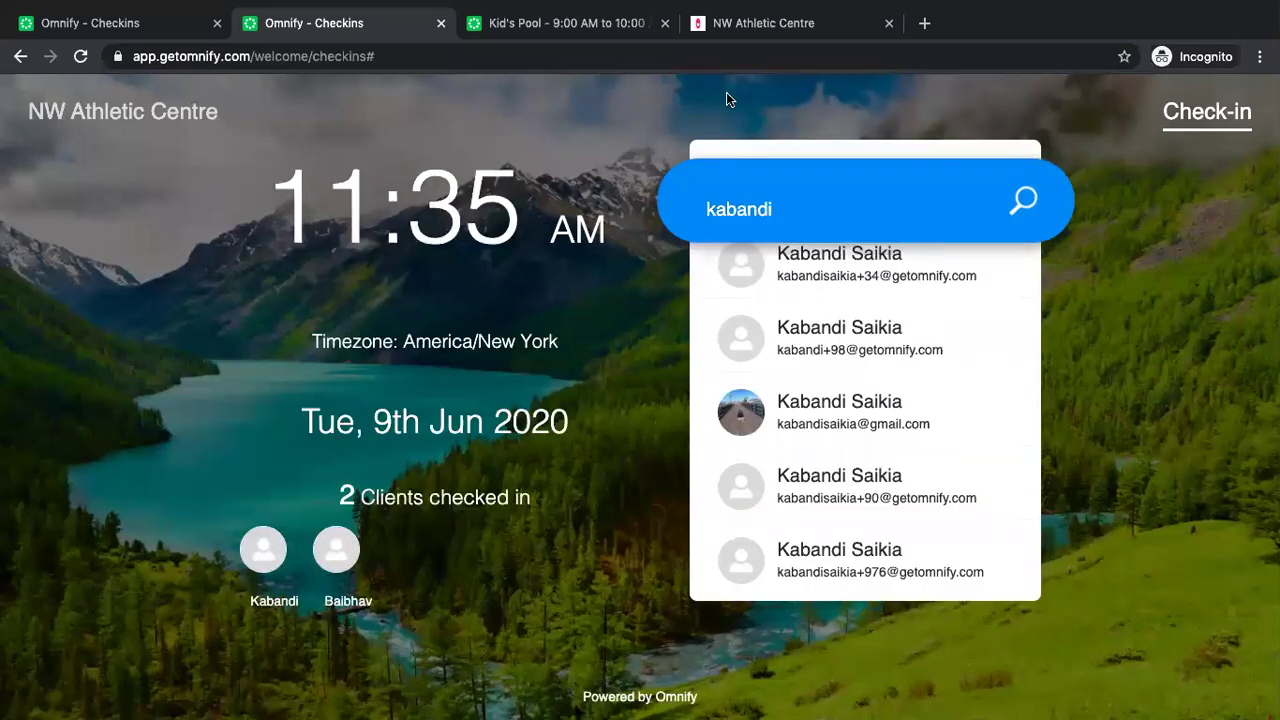
double_click(749, 206)
key(BackSpace)
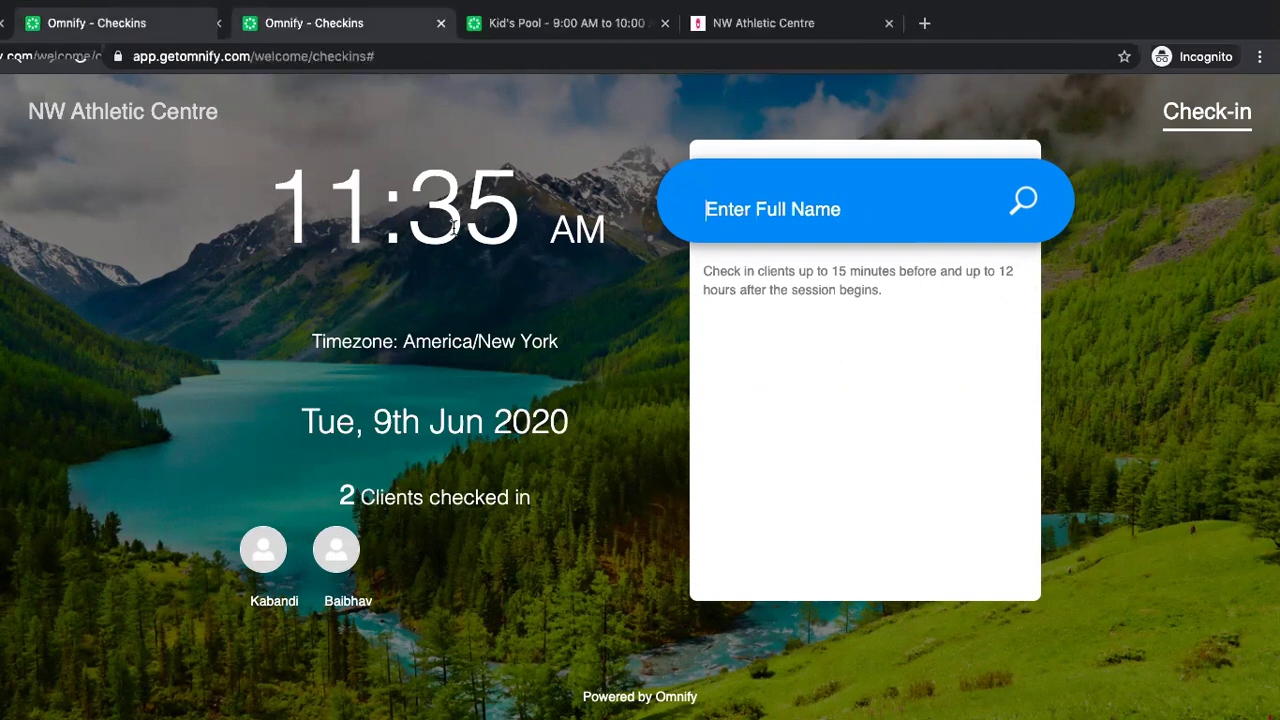
Switch back to the admin dashboard tab and go to its Home page.
click(104, 24)
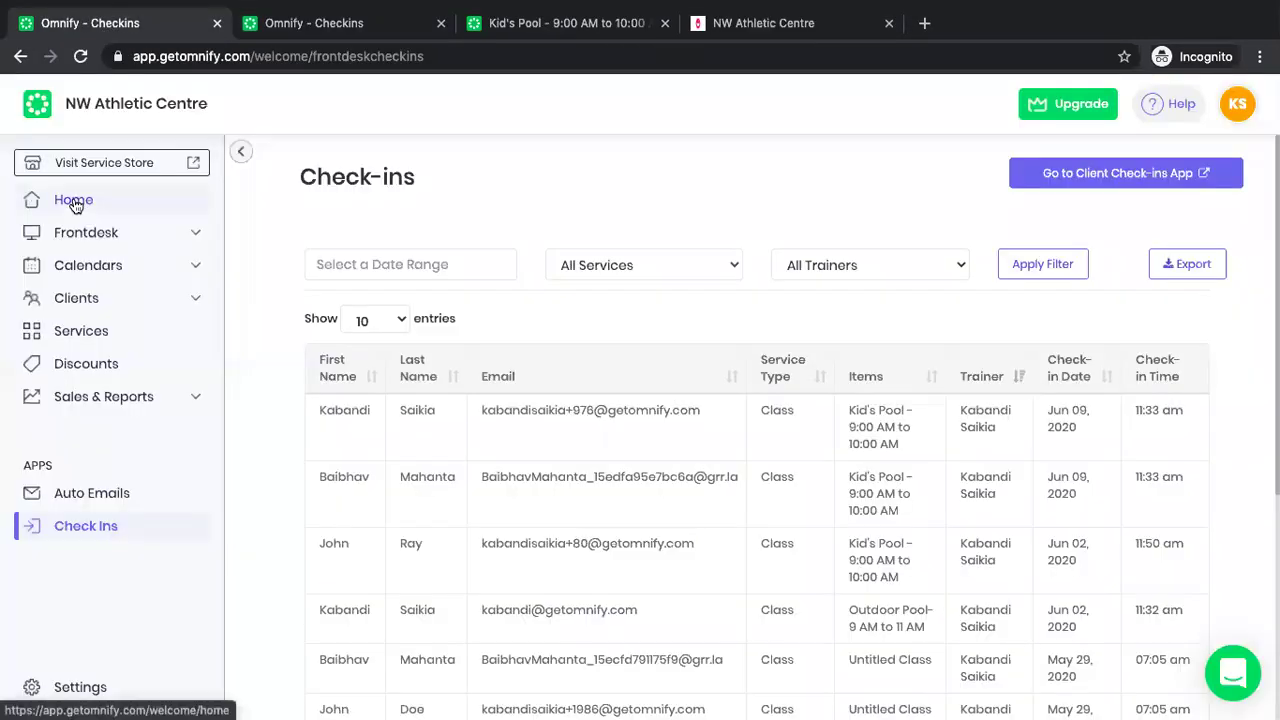
click(74, 202)
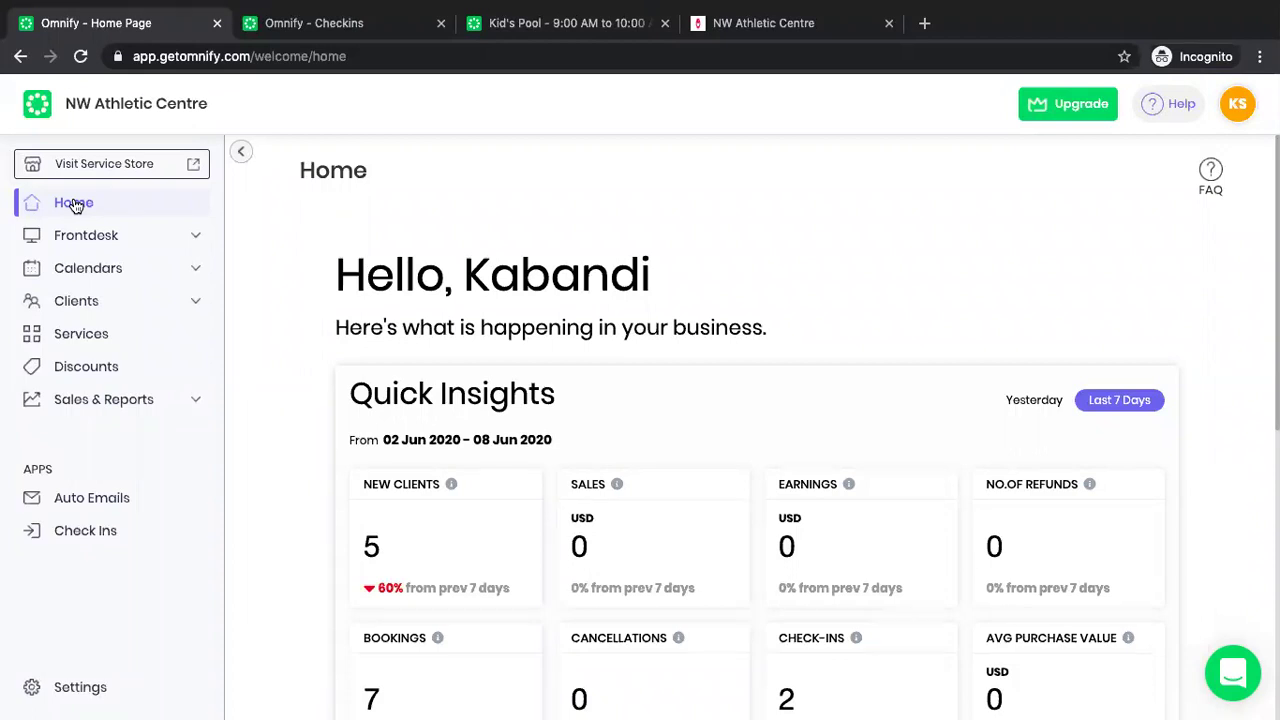
mouse_move(998, 22)
Review the Signup Page default fields in Custom Fields (First Name, Last Name, Email, Phone Number), then return to Settings.
click(81, 700)
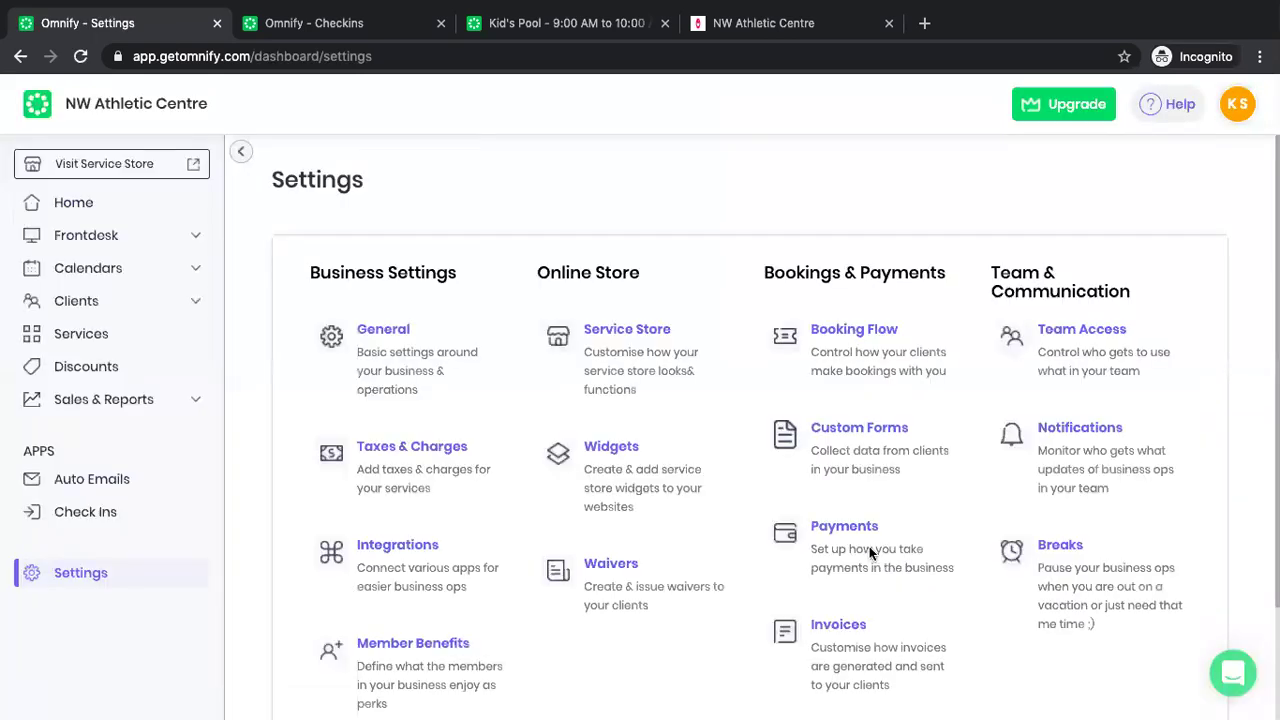
click(890, 447)
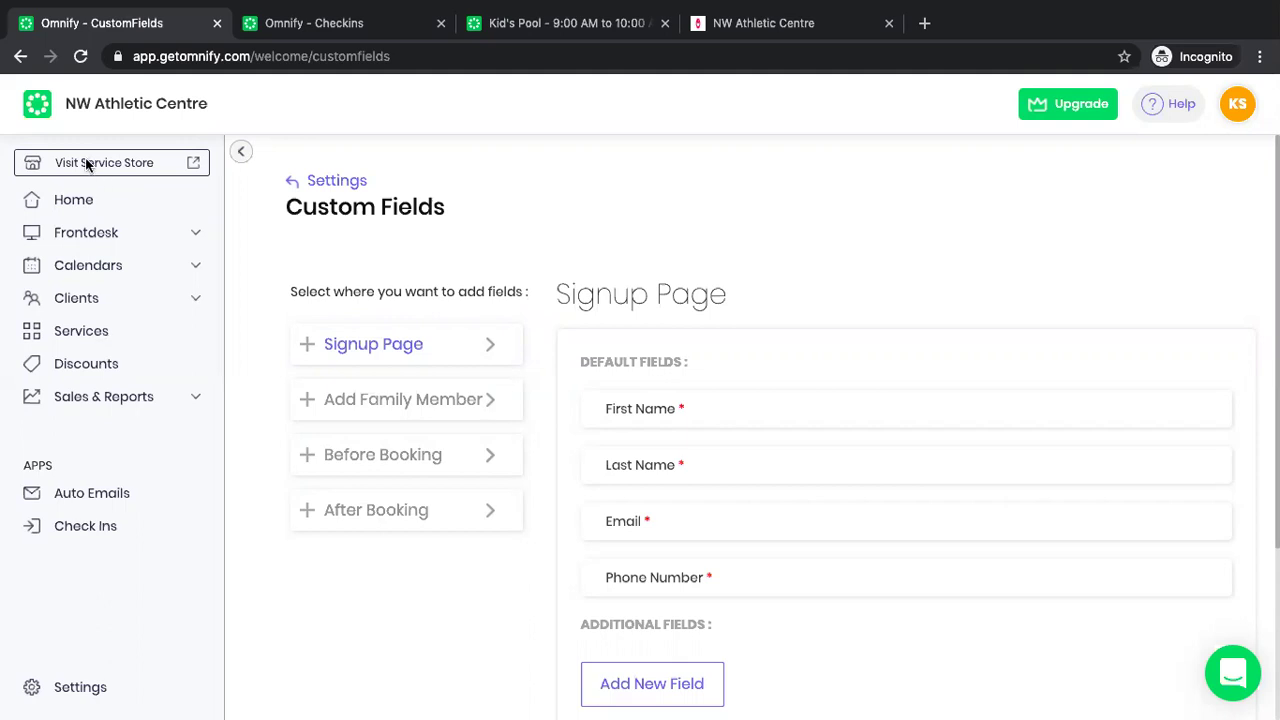
click(338, 184)
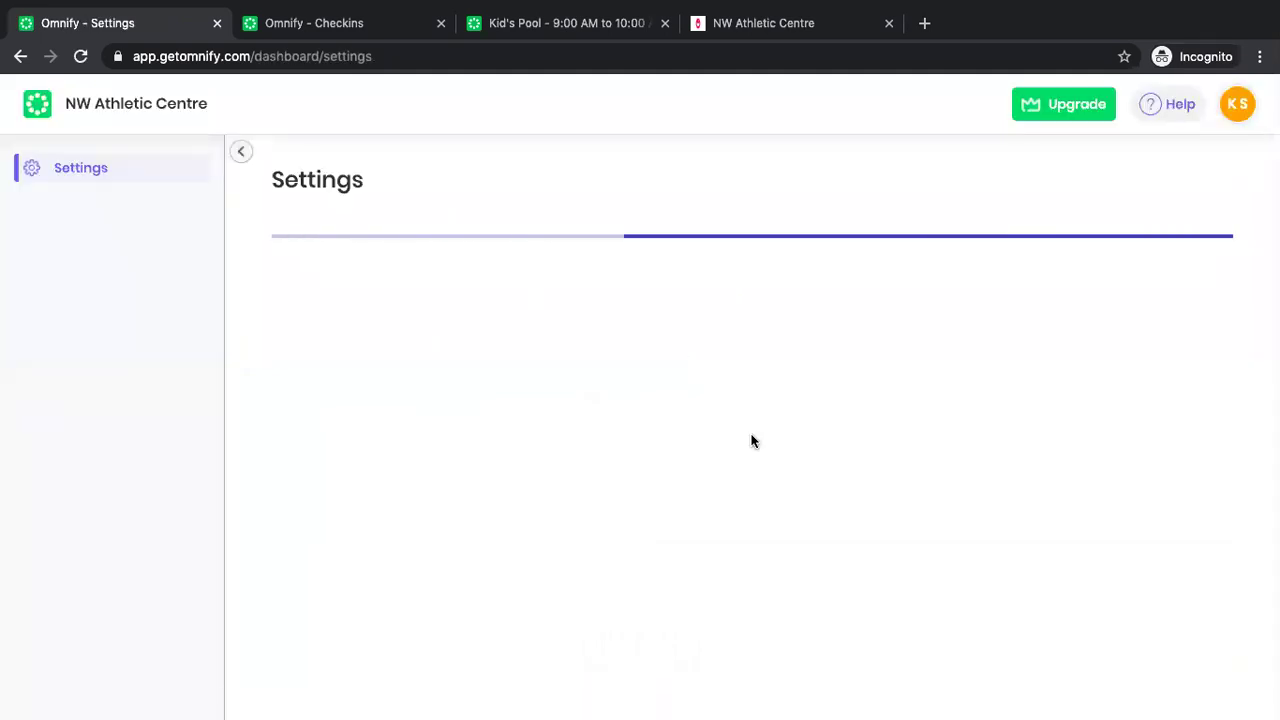
Change the Service Store's Classes wording from Pool/Pools to Time Slot/Time Slots.
click(610, 373)
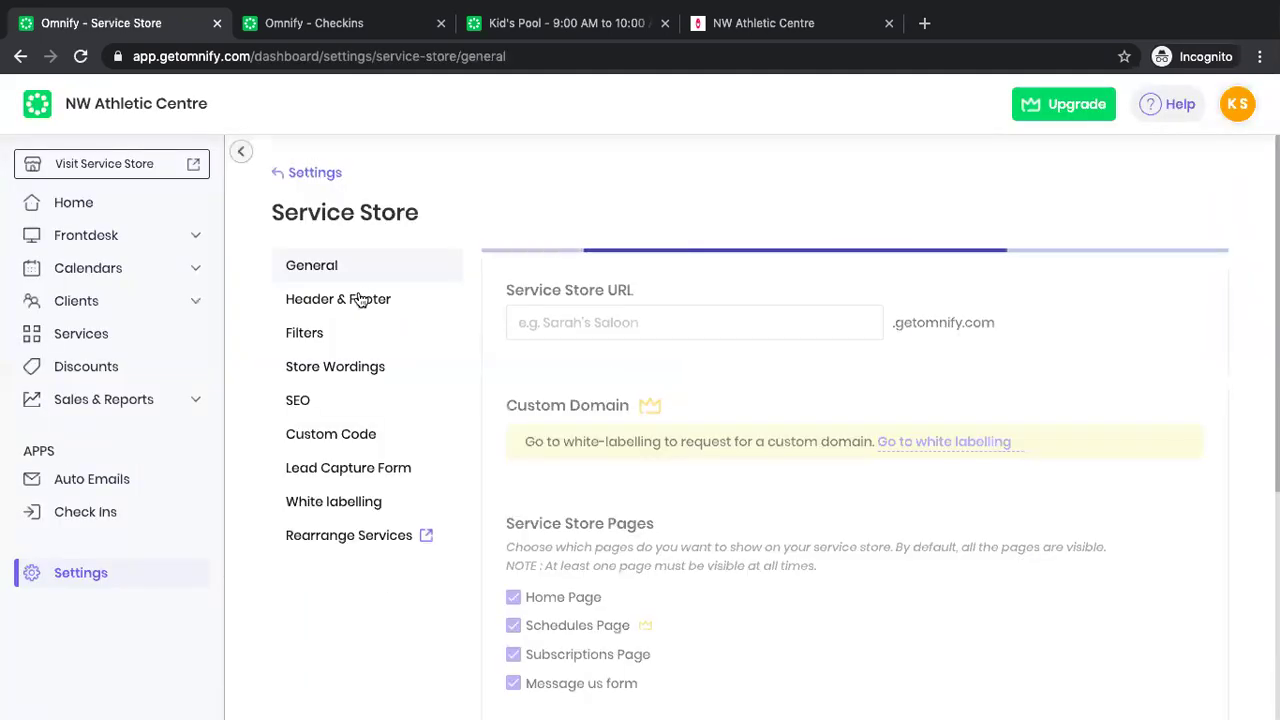
click(330, 366)
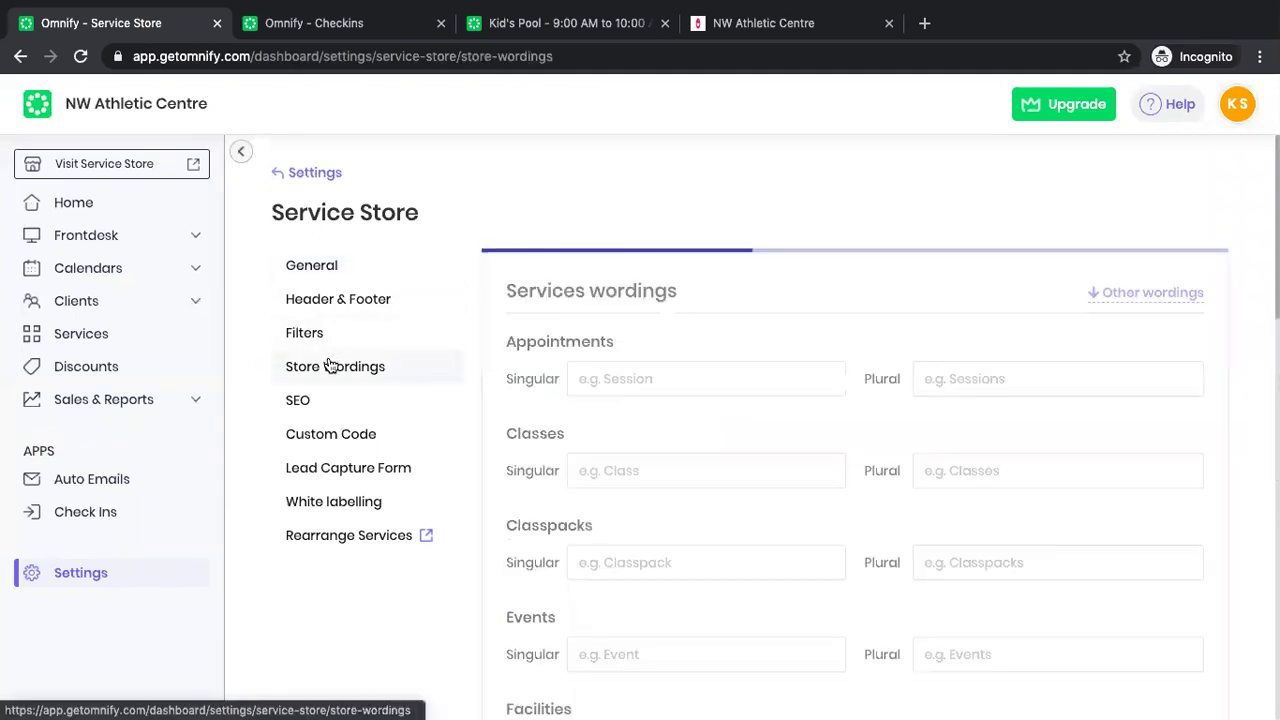
double_click(646, 471)
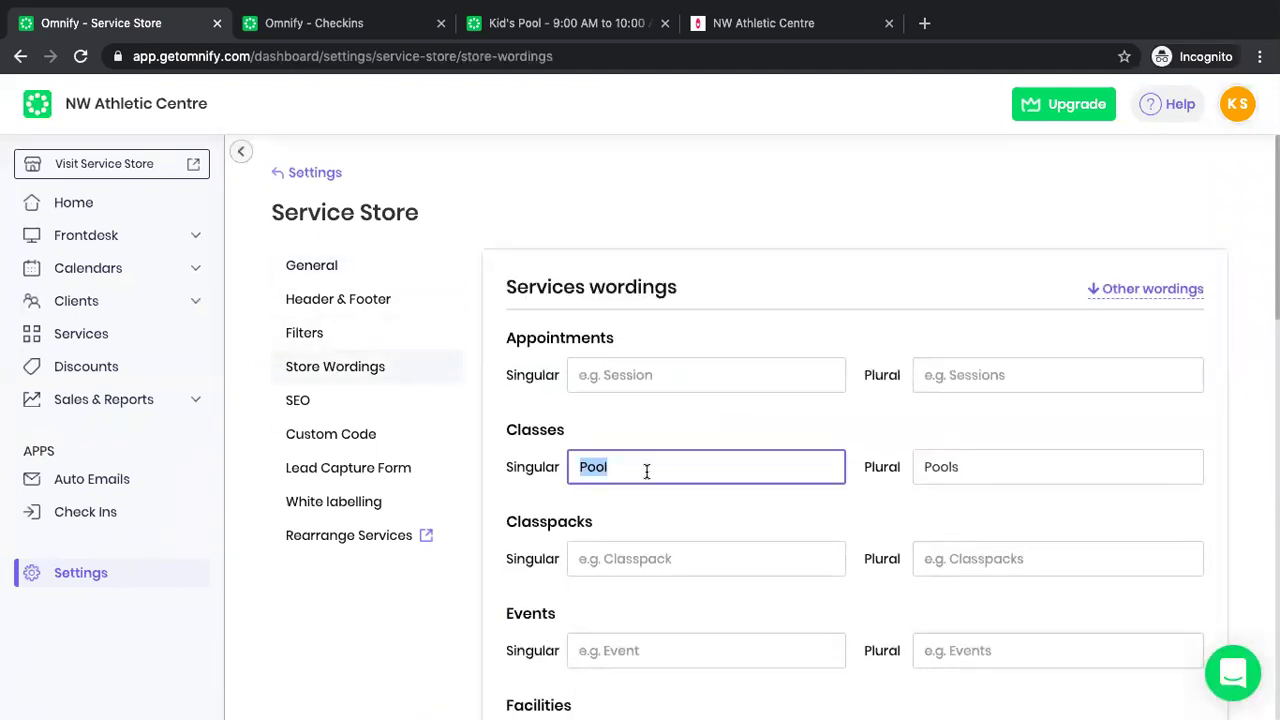
key(BackSpace)
text(Time Slot)
key(ctrl+a)
key(ctrl+c)
click(1008, 465)
key(ctrl+a)
key(ctrl+v)
text(s)
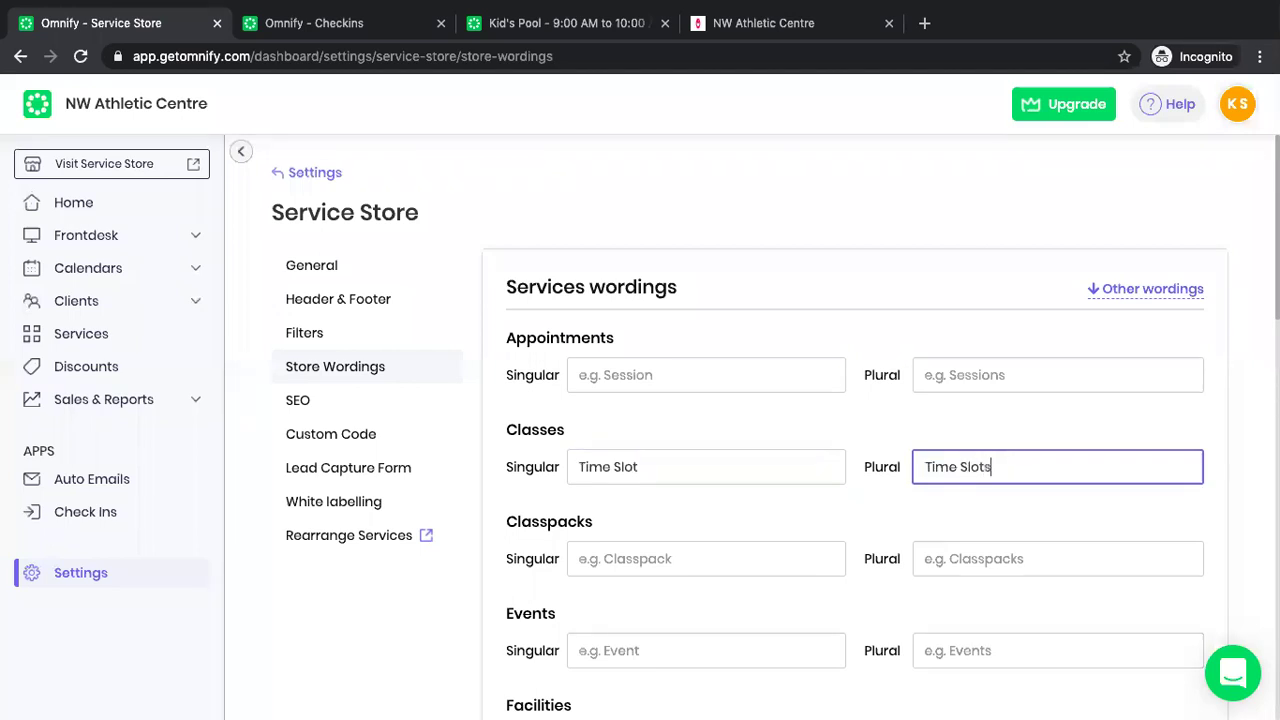
Save the new store wordings and open the public service store in a new tab.
scroll(710, 460, down, 15)
click(560, 580)
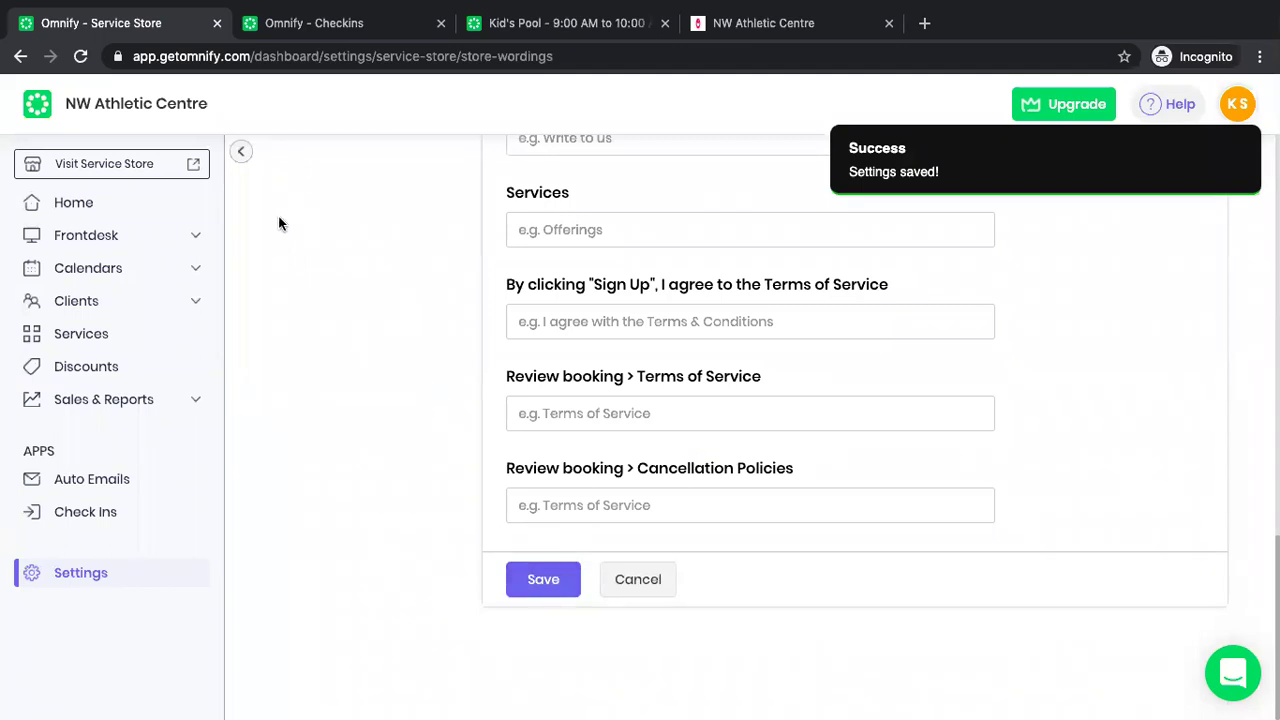
scroll(280, 222, up, 15)
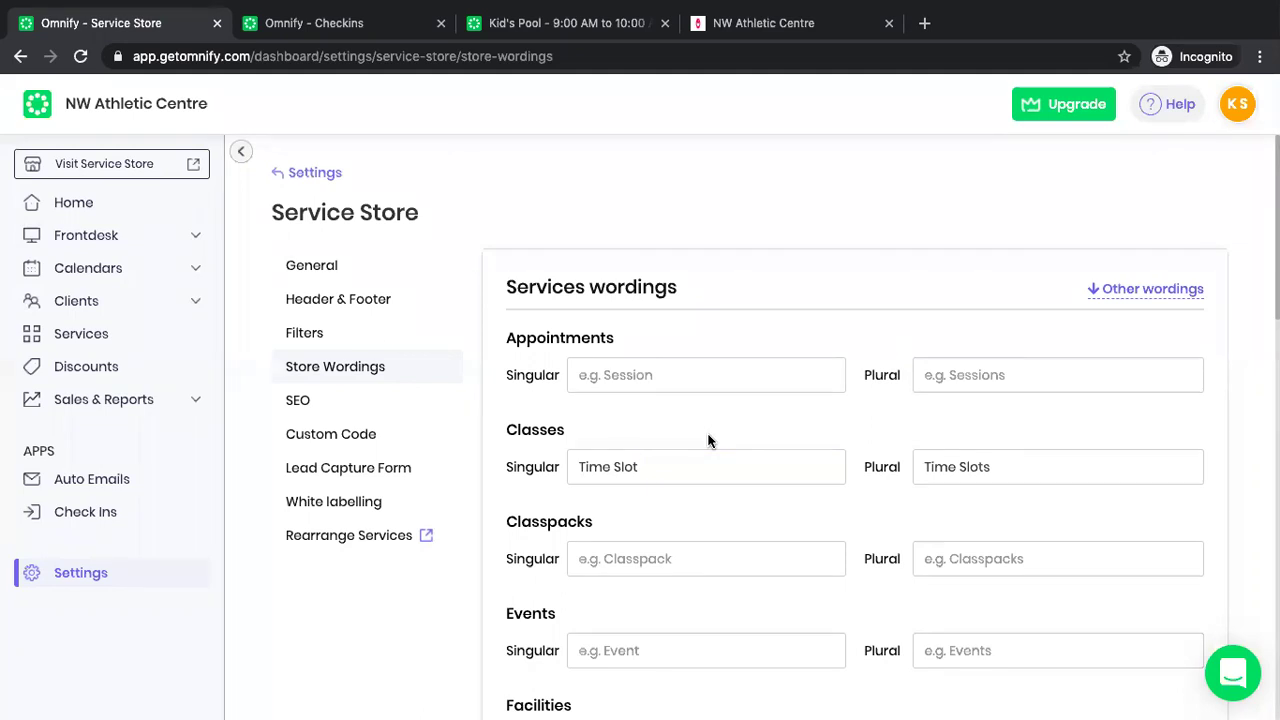
click(192, 164)
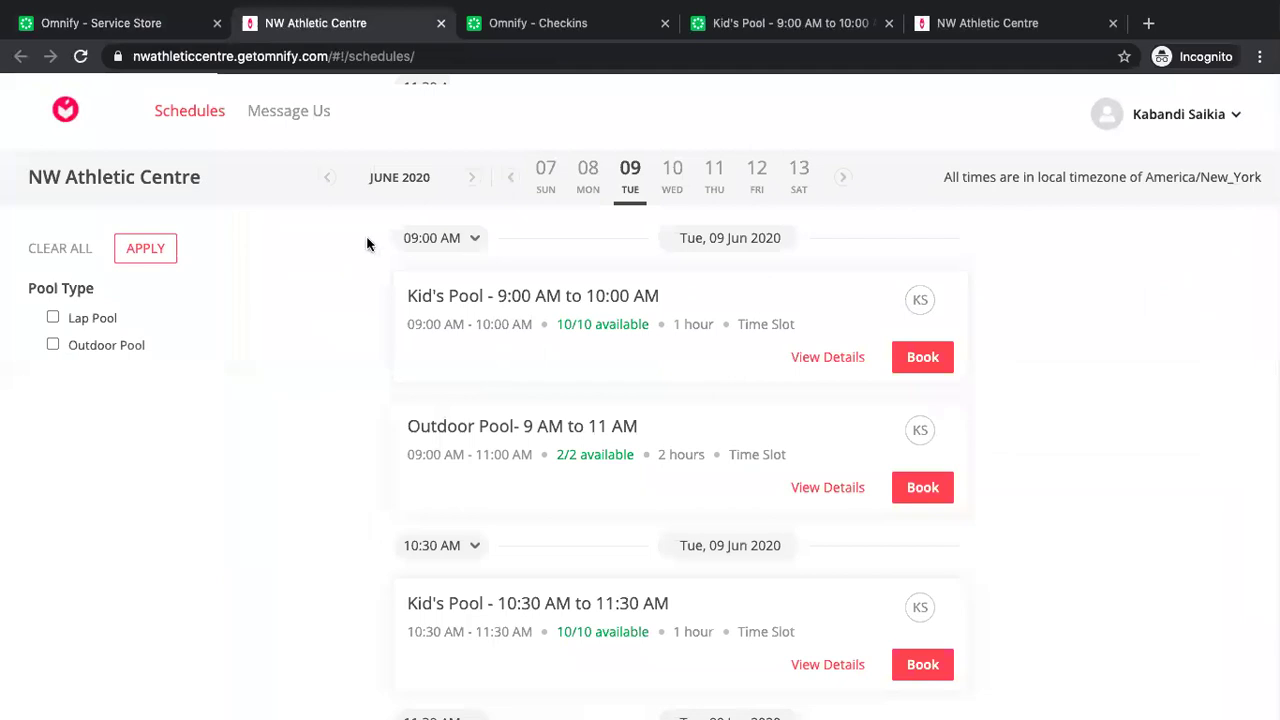
Switch back to the Omnify admin tab and return to the dashboard Home page.
click(135, 22)
click(115, 210)
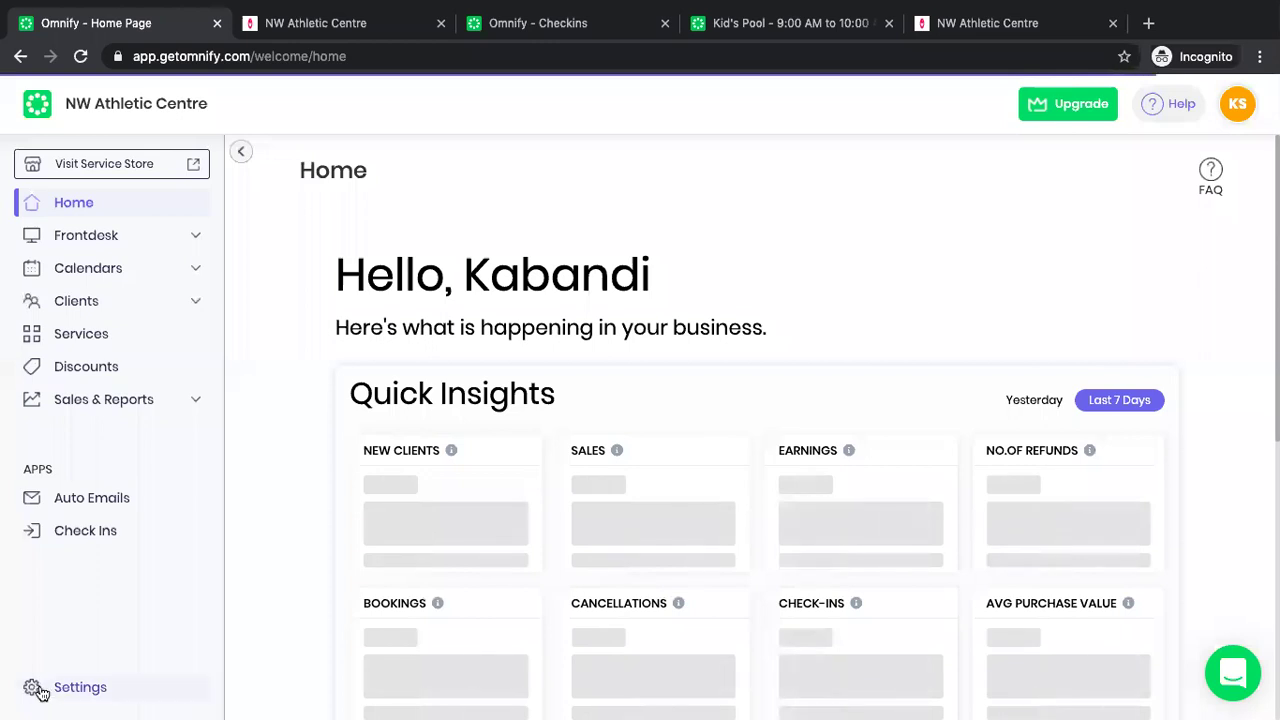
Confirm member benefits are enabled in Settings, then go to the Services overview.
click(40, 690)
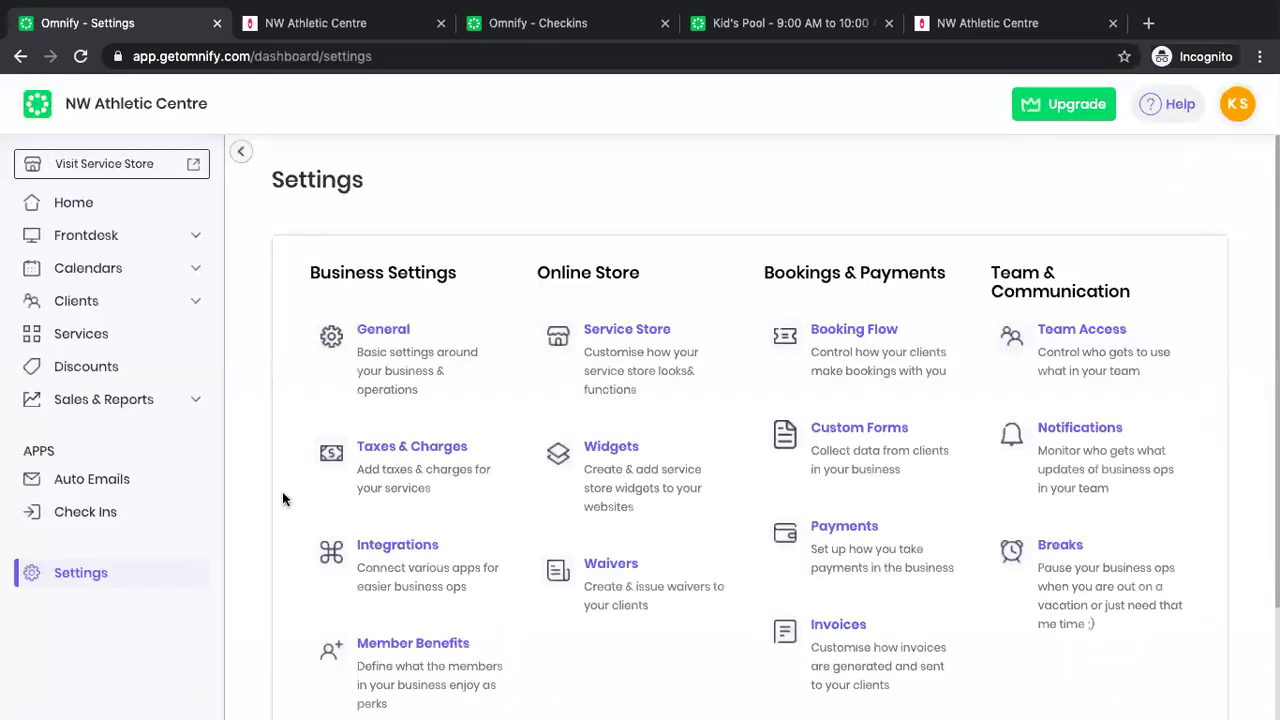
click(388, 682)
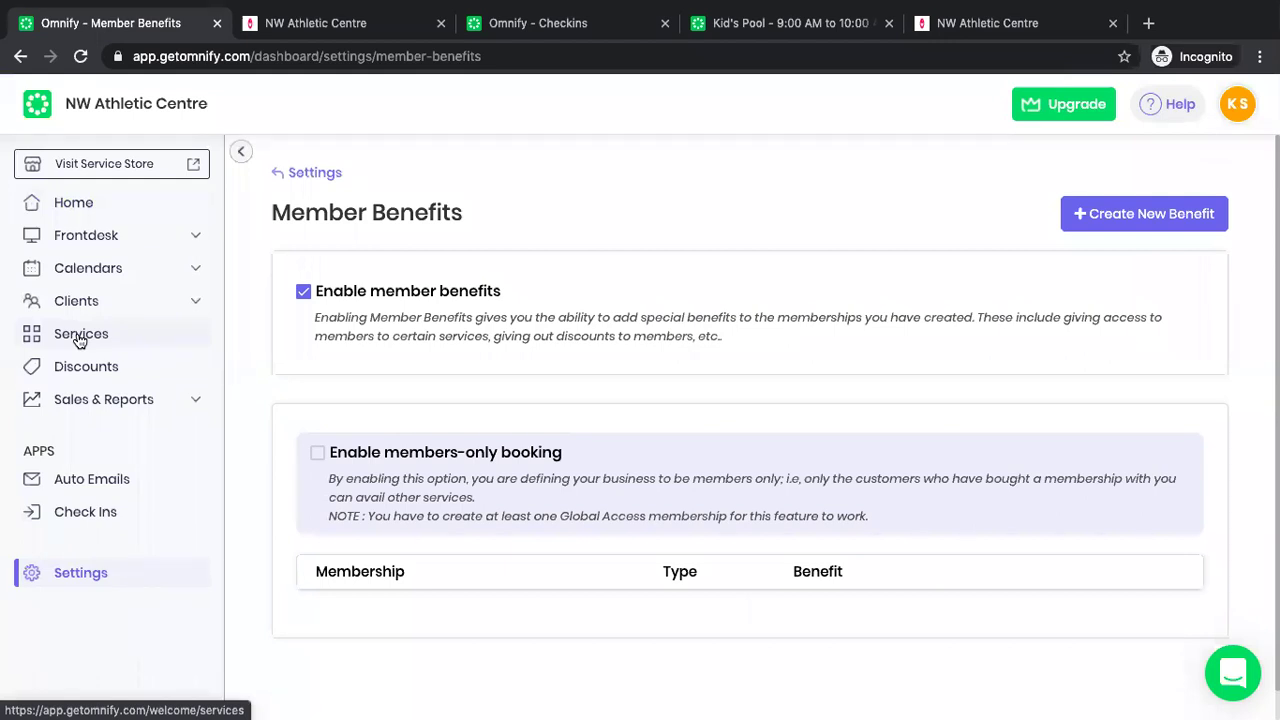
click(80, 340)
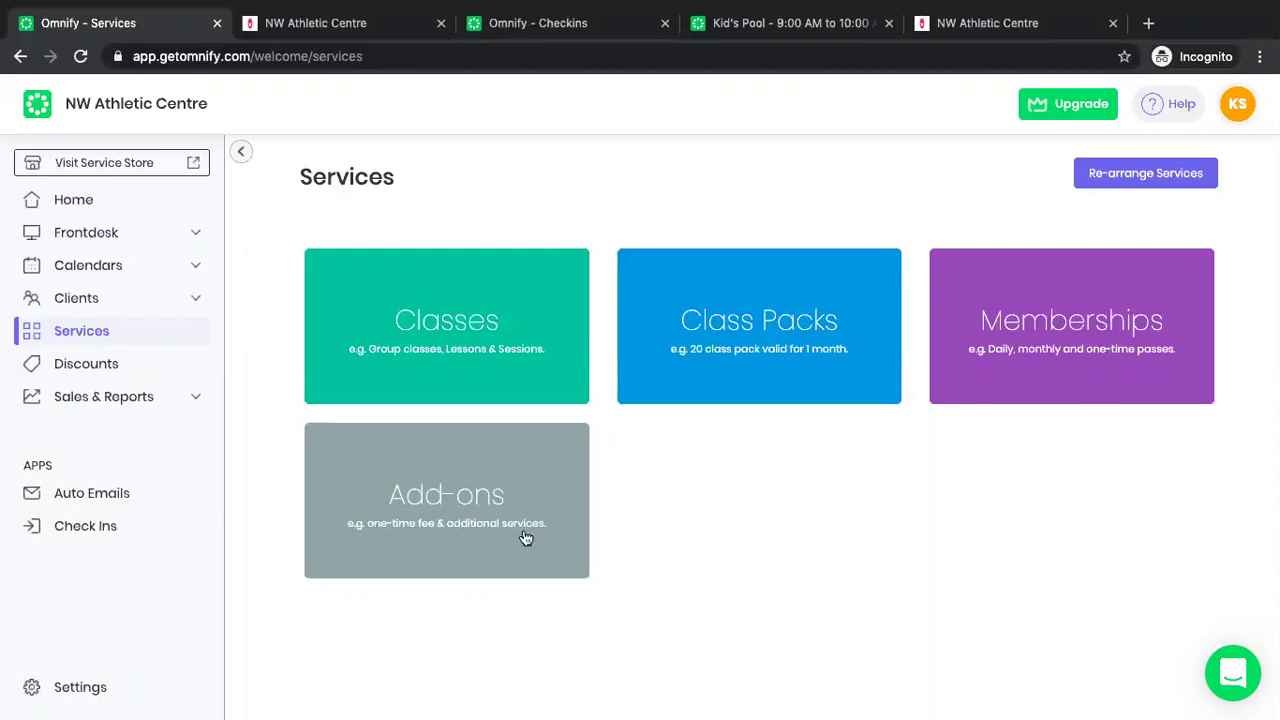
Start the first membership and name it 'All Access Membership'.
click(1060, 330)
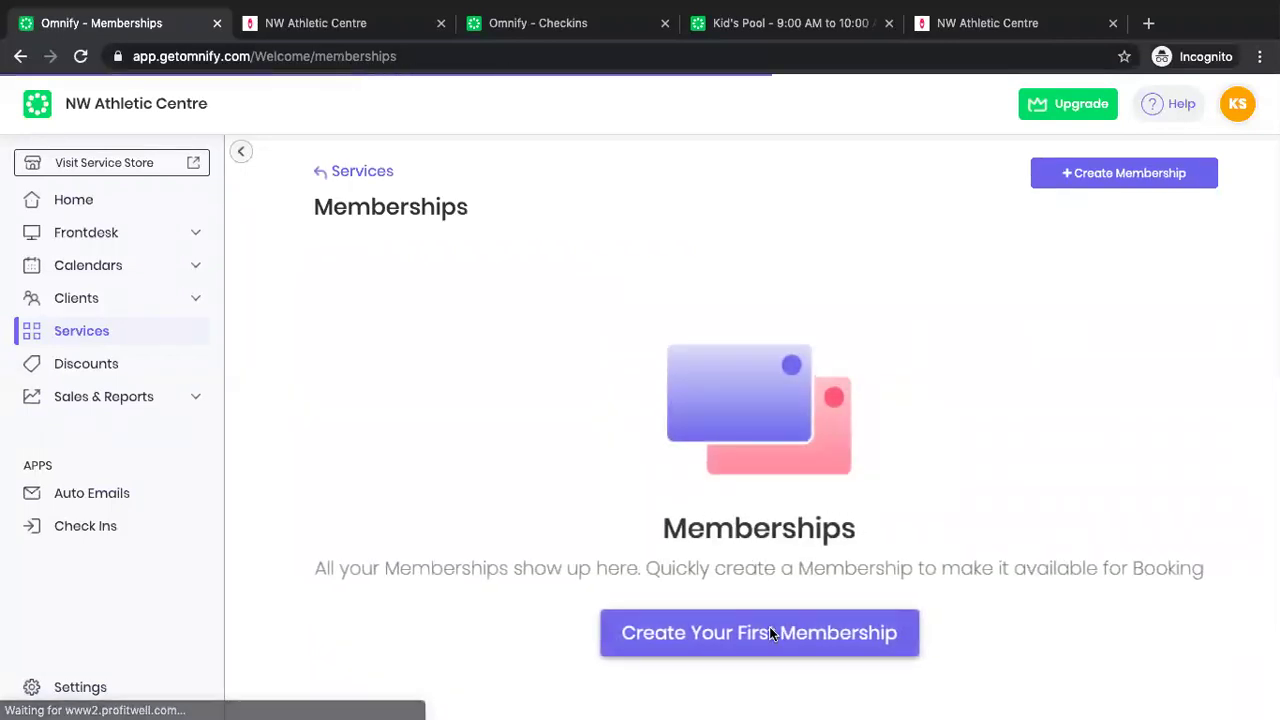
click(770, 632)
triple_click(567, 179)
text(All)
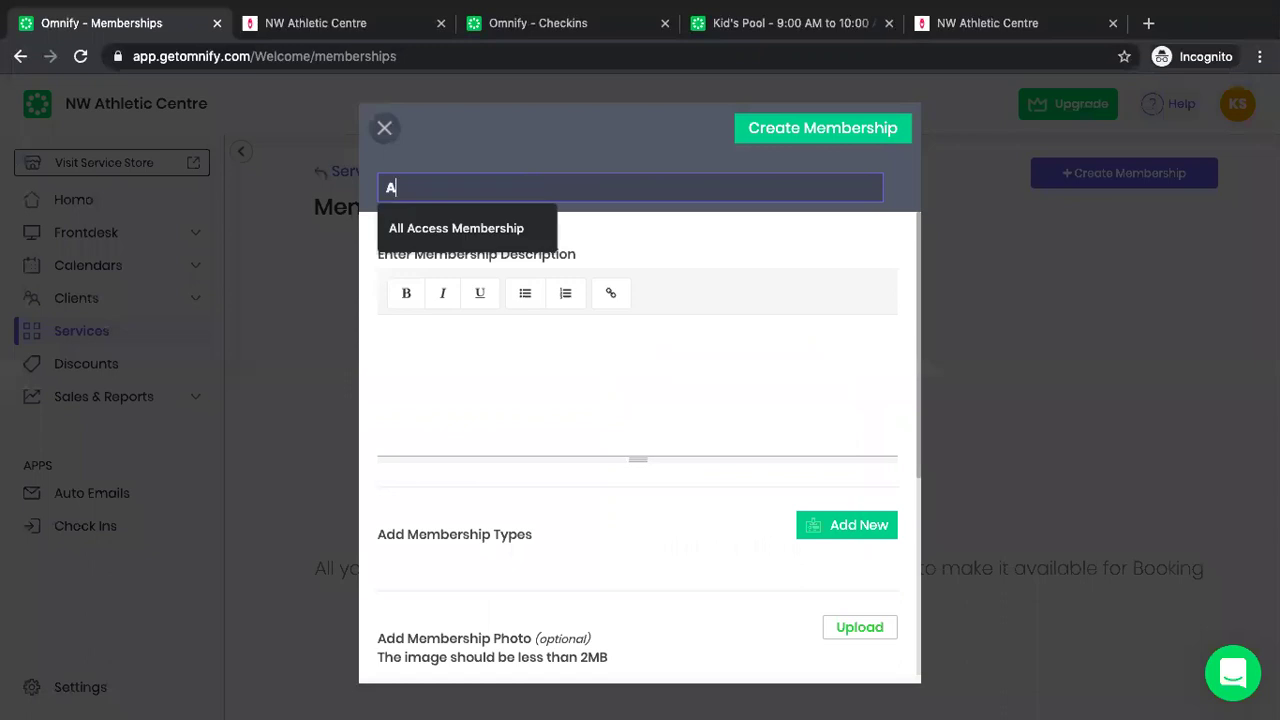
click(528, 224)
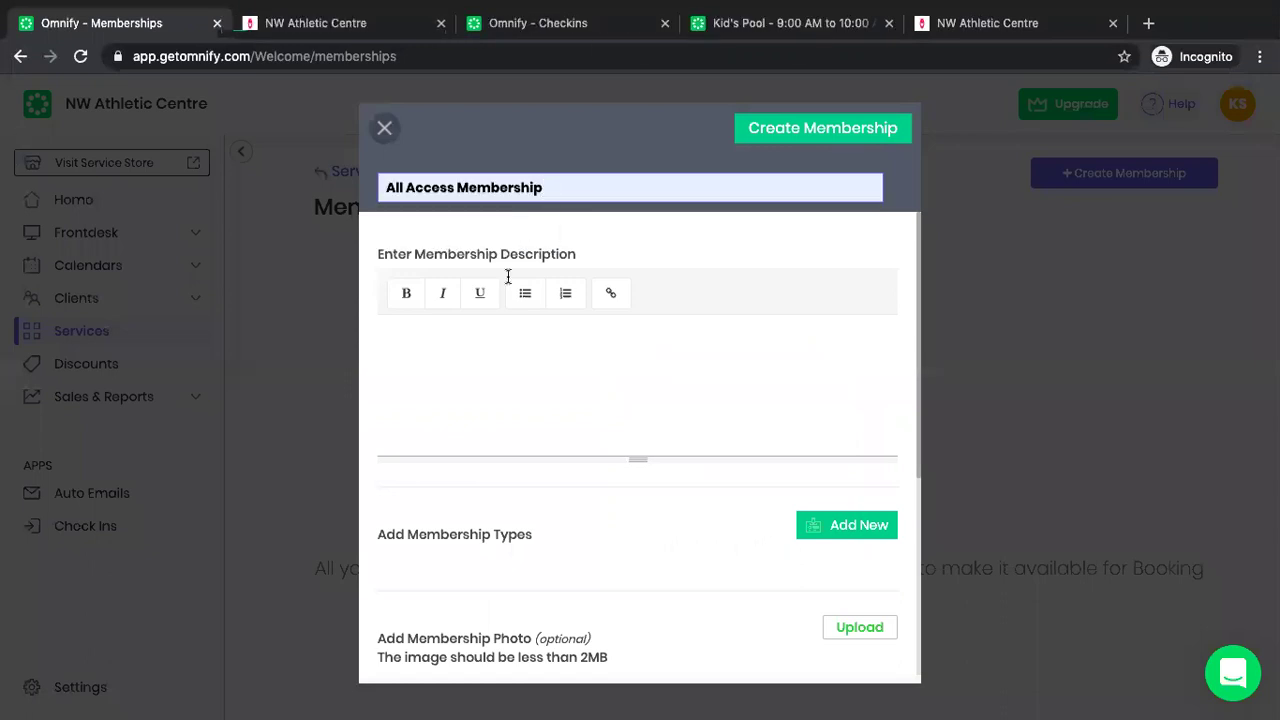
click(481, 344)
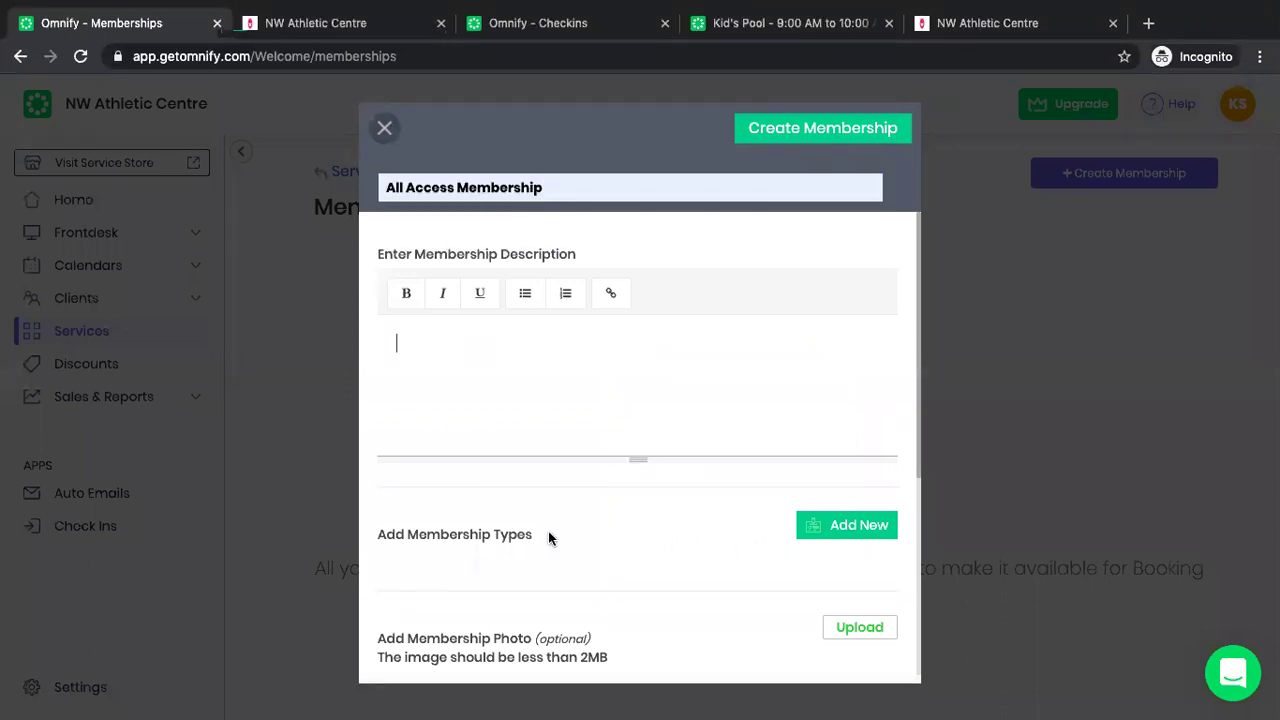
Add a 1 Year membership type to the All Access Membership.
scroll(548, 531, down, 1)
click(869, 512)
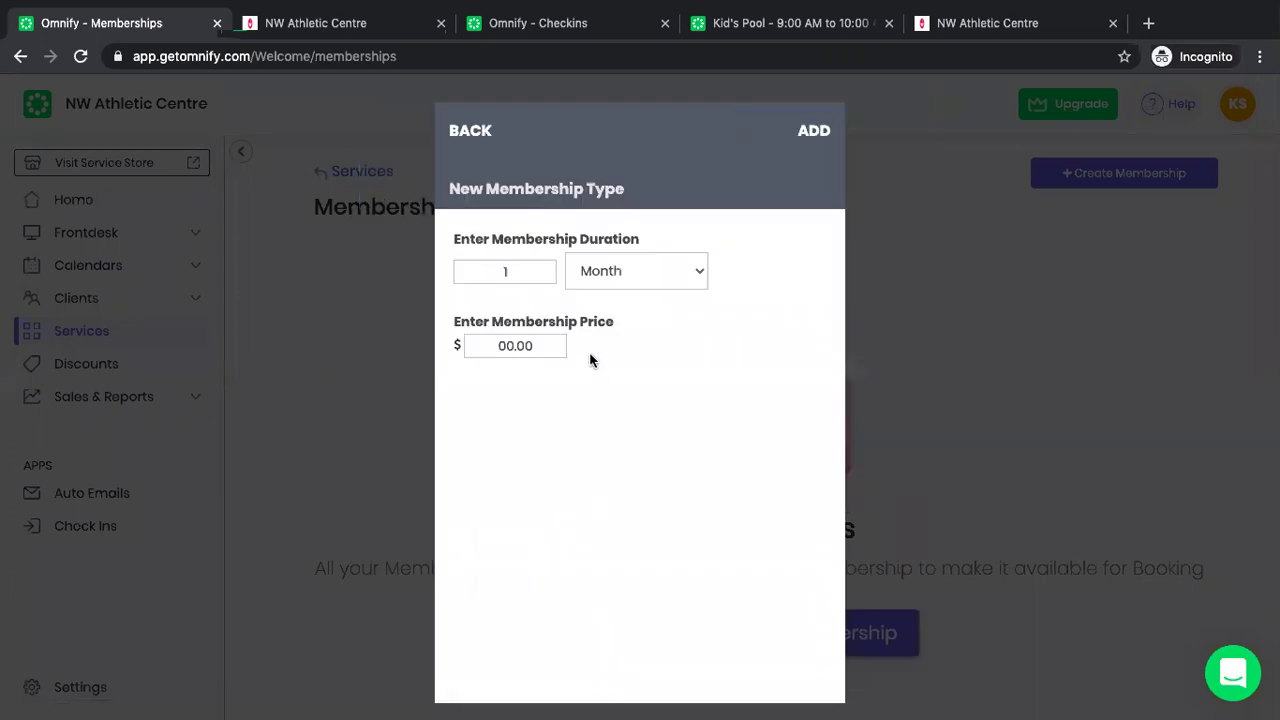
click(612, 272)
click(609, 290)
click(497, 346)
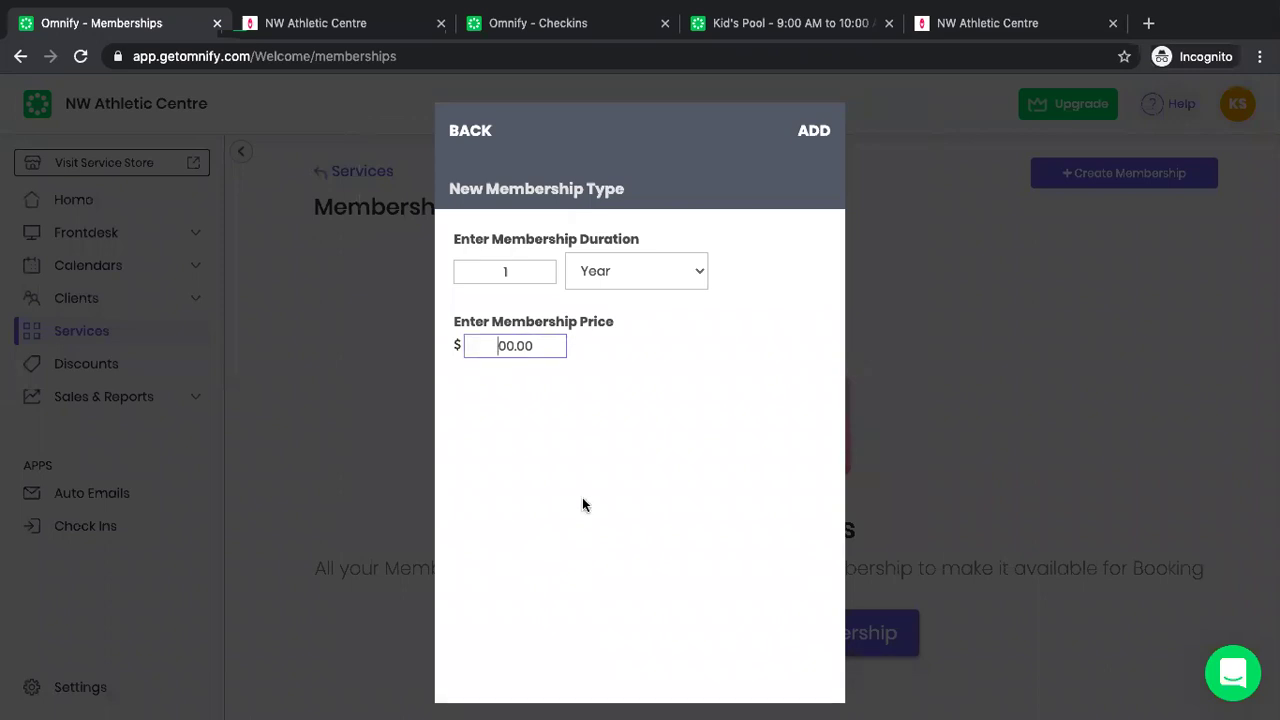
click(814, 131)
Turn off the joining fee, keep 12 Hour cancellation notice, and create the membership.
scroll(722, 457, down, 4)
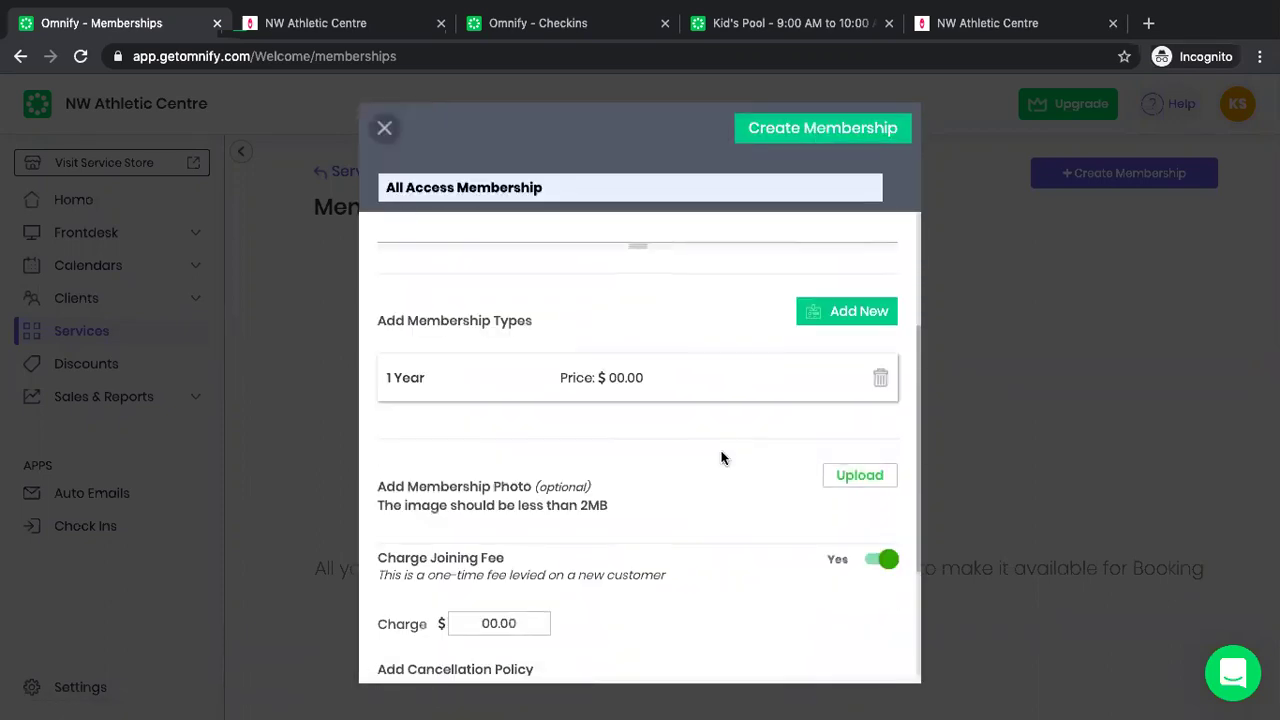
click(880, 522)
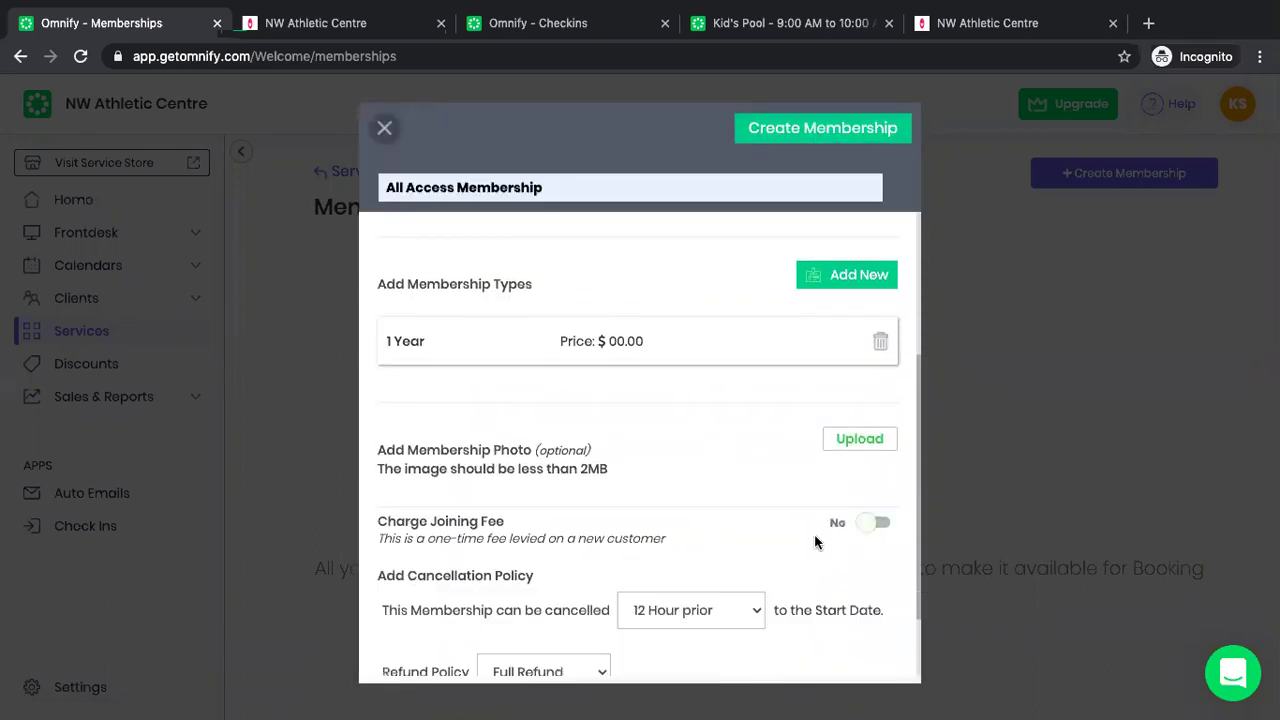
scroll(800, 530, down, 1)
click(724, 540)
click(726, 371)
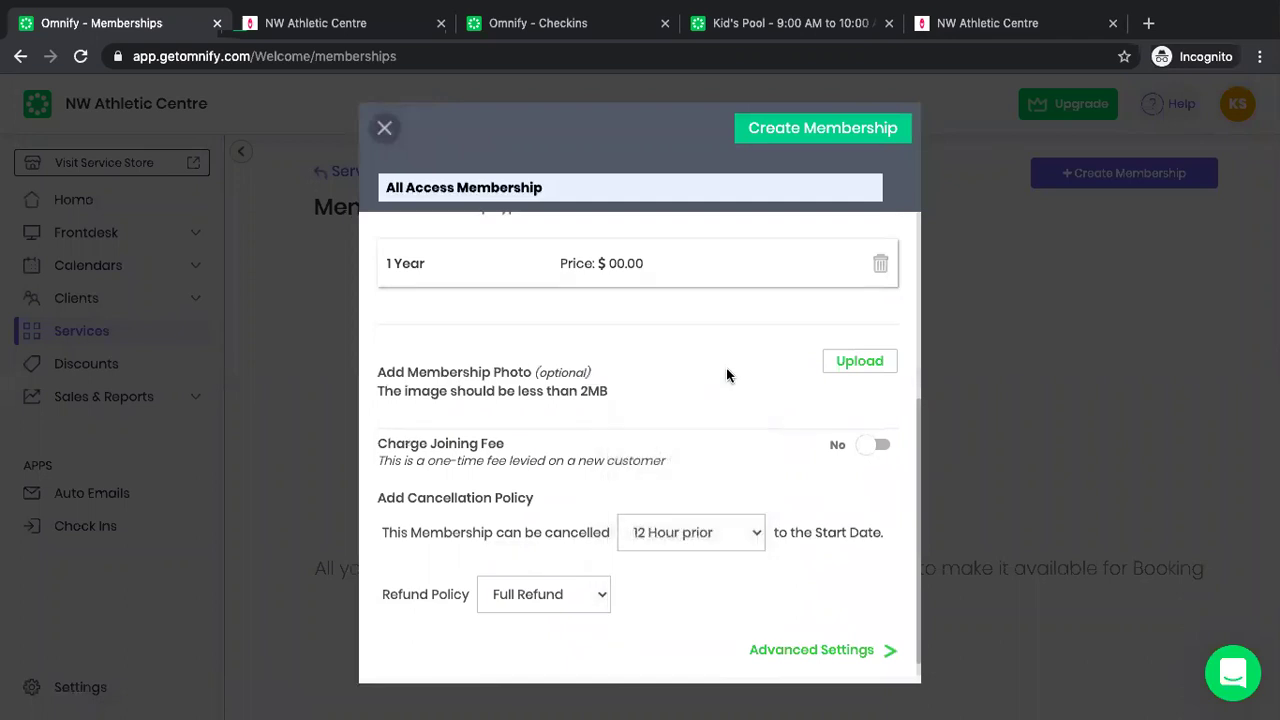
scroll(726, 372, up, 5)
scroll(727, 369, down, 2)
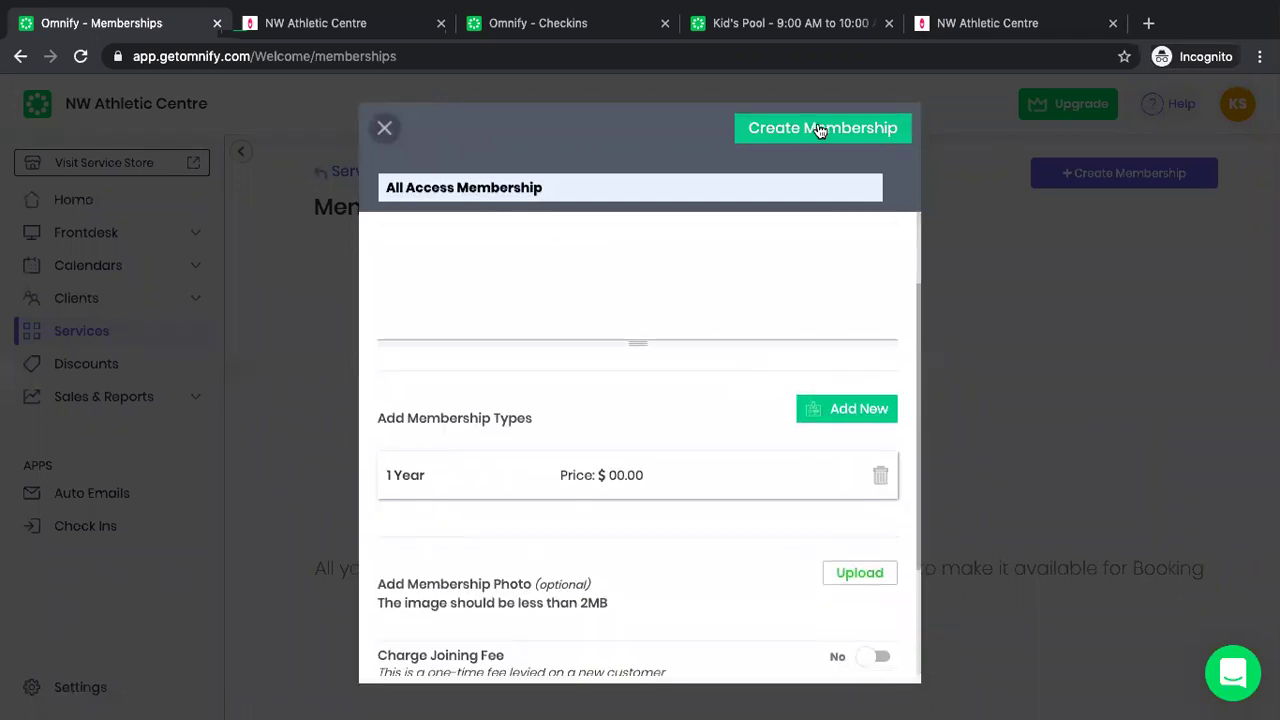
click(818, 130)
click(734, 131)
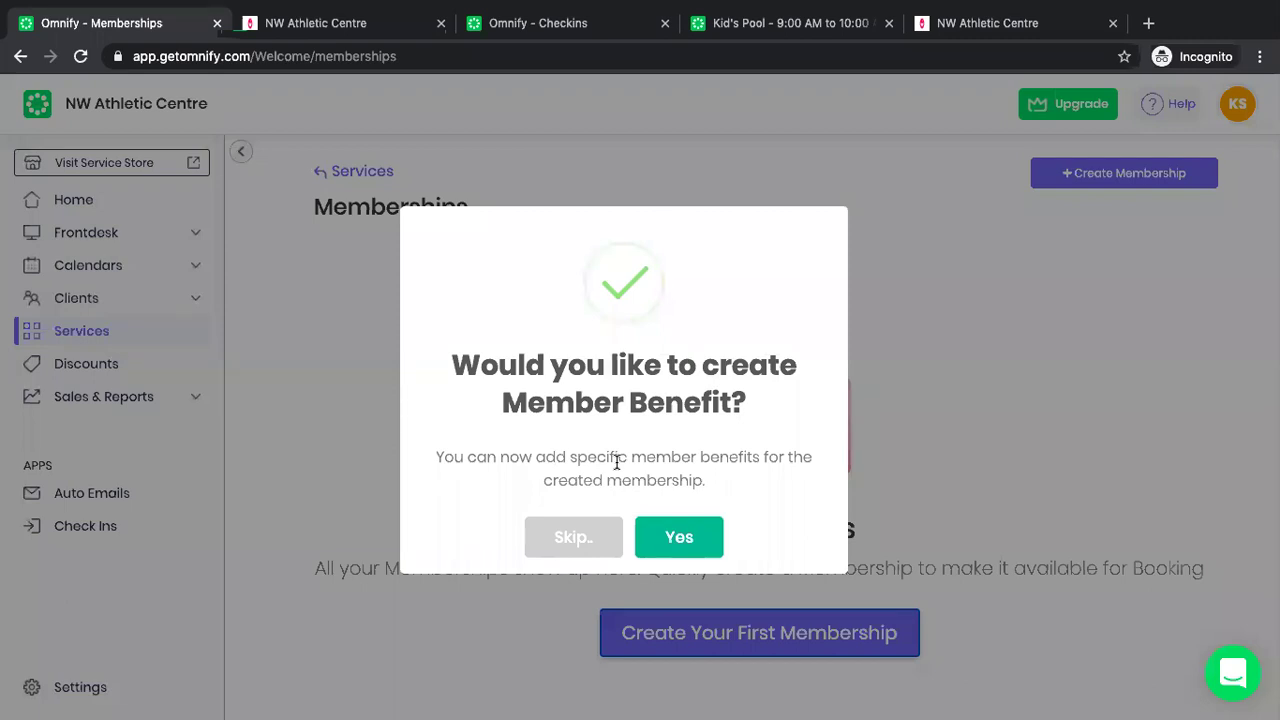
Keep member benefits enabled and turn on members-only booking.
click(679, 537)
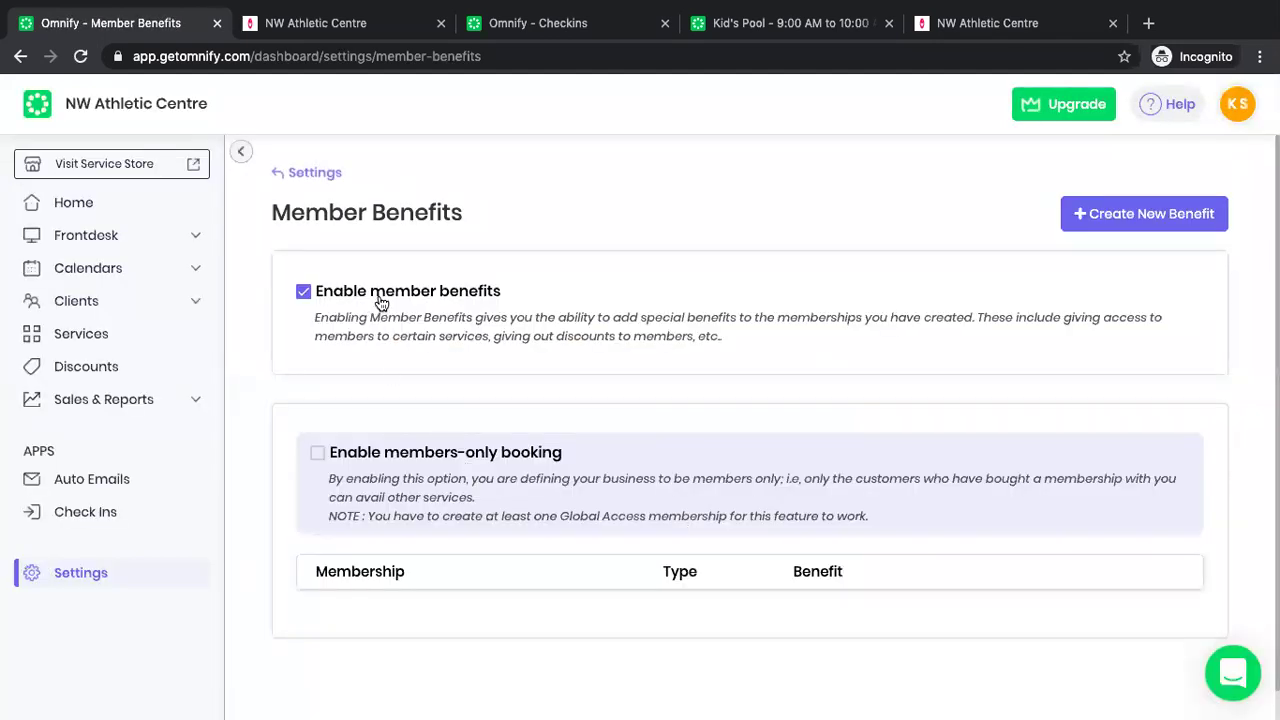
click(311, 298)
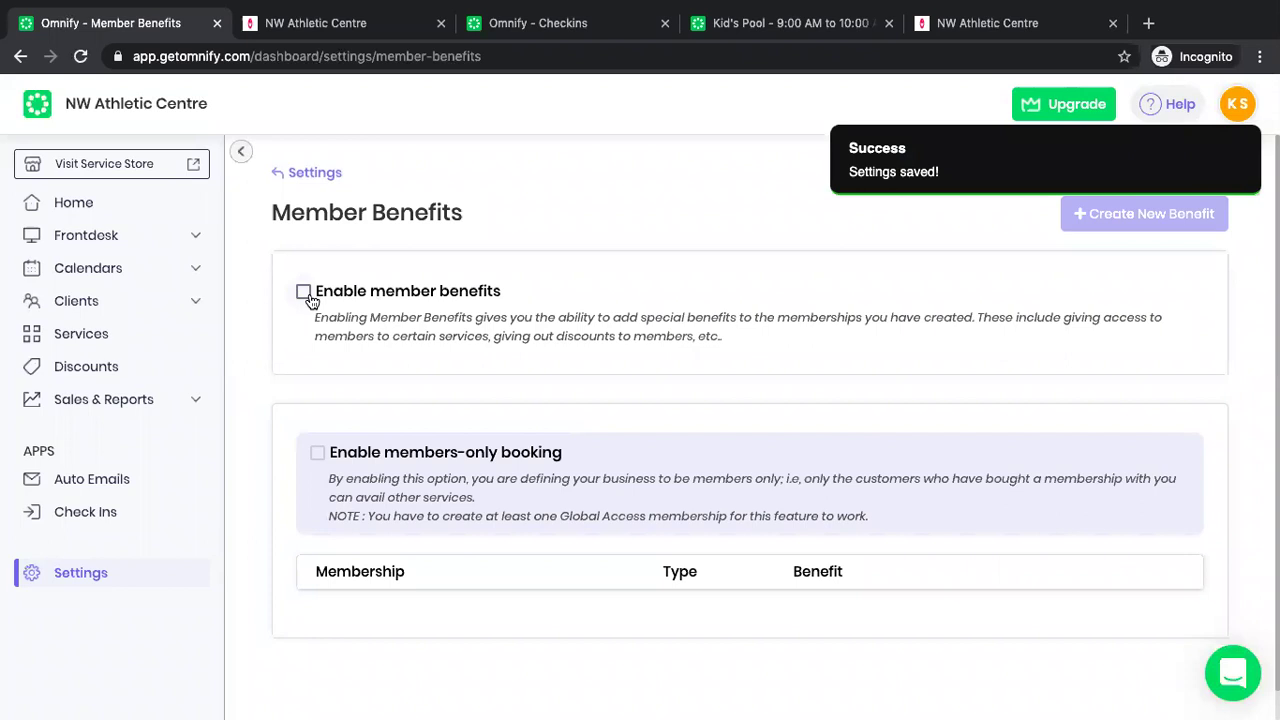
click(311, 300)
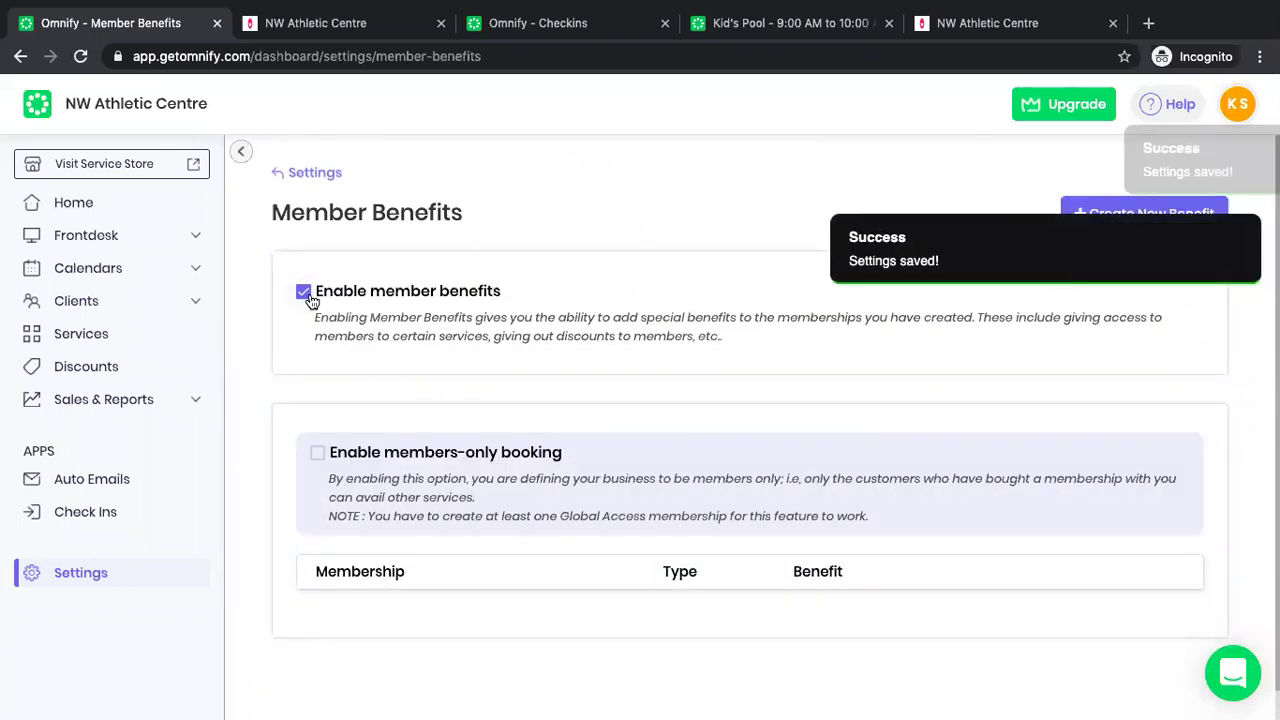
click(316, 454)
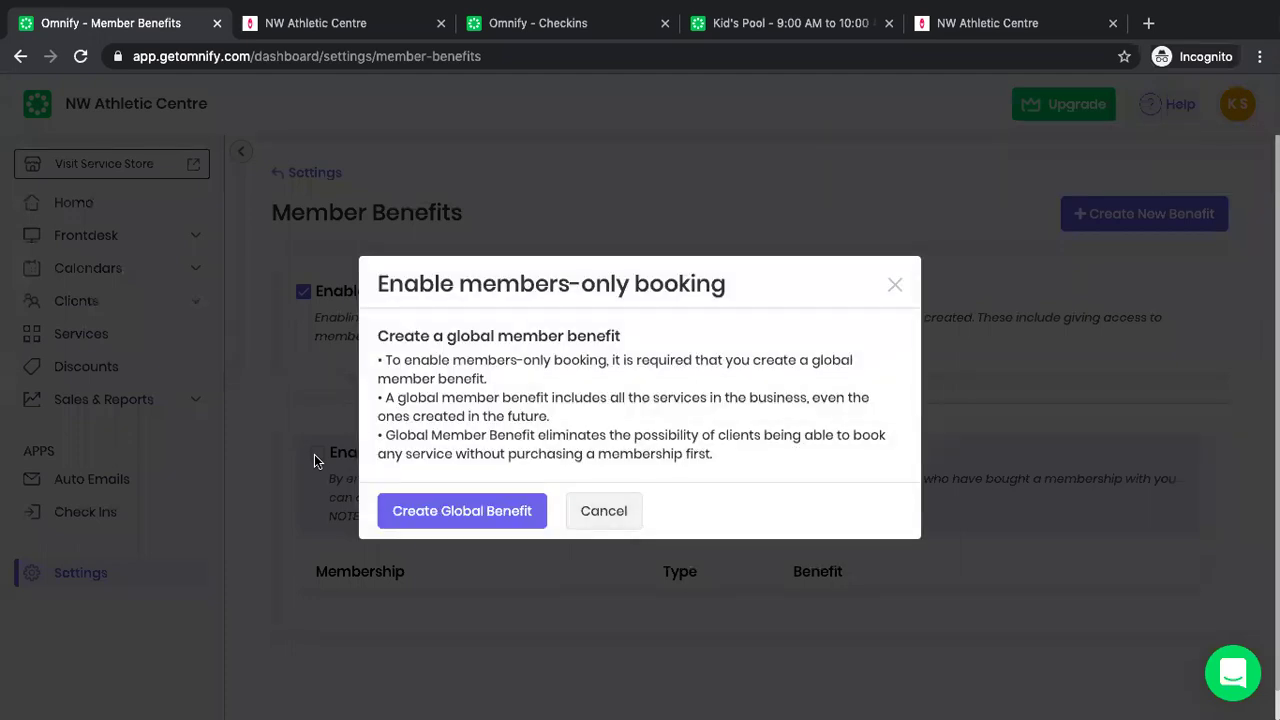
Create a global 'Members Only' benefit linked to All Access Membership and save it.
click(470, 515)
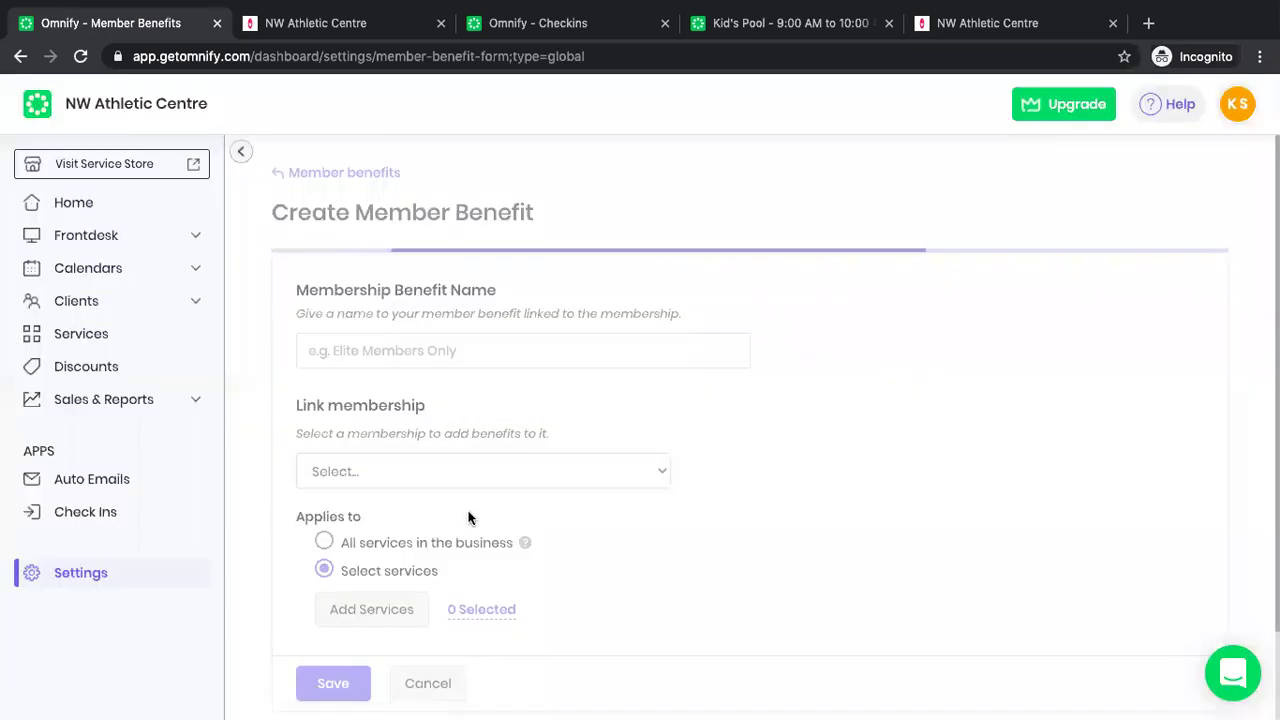
click(460, 349)
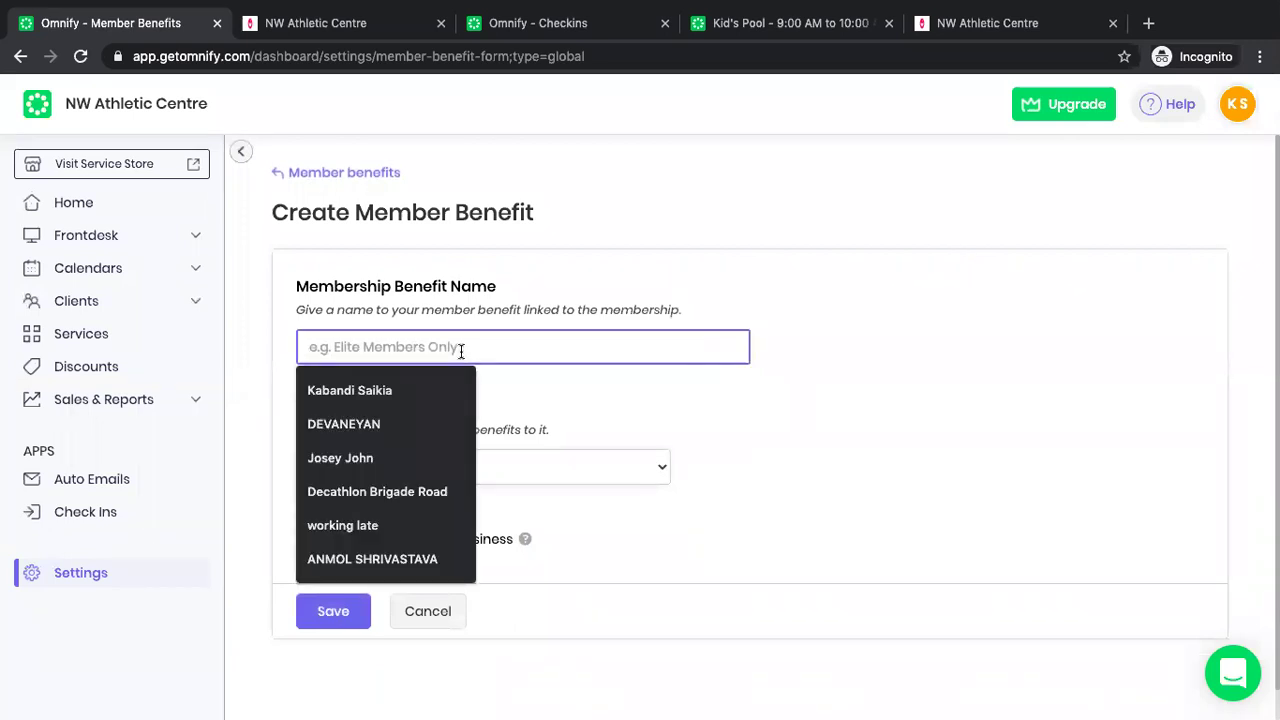
text(Member)
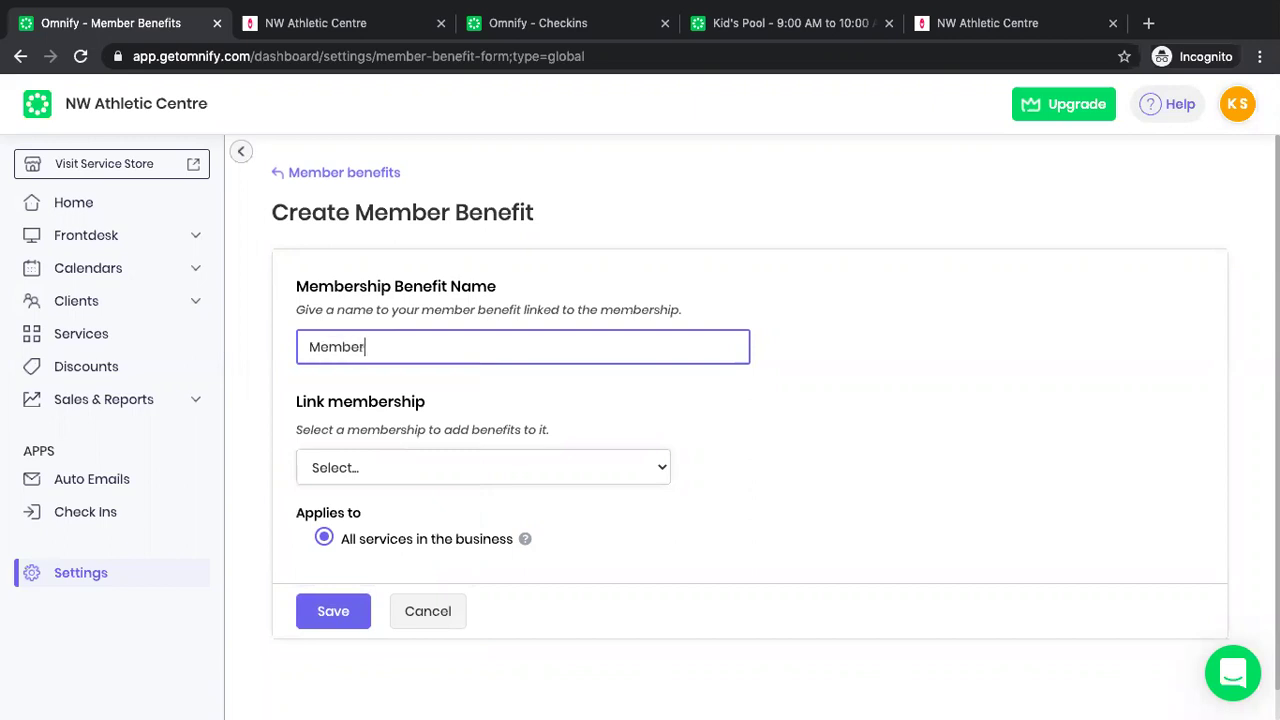
text(s Only)
click(430, 465)
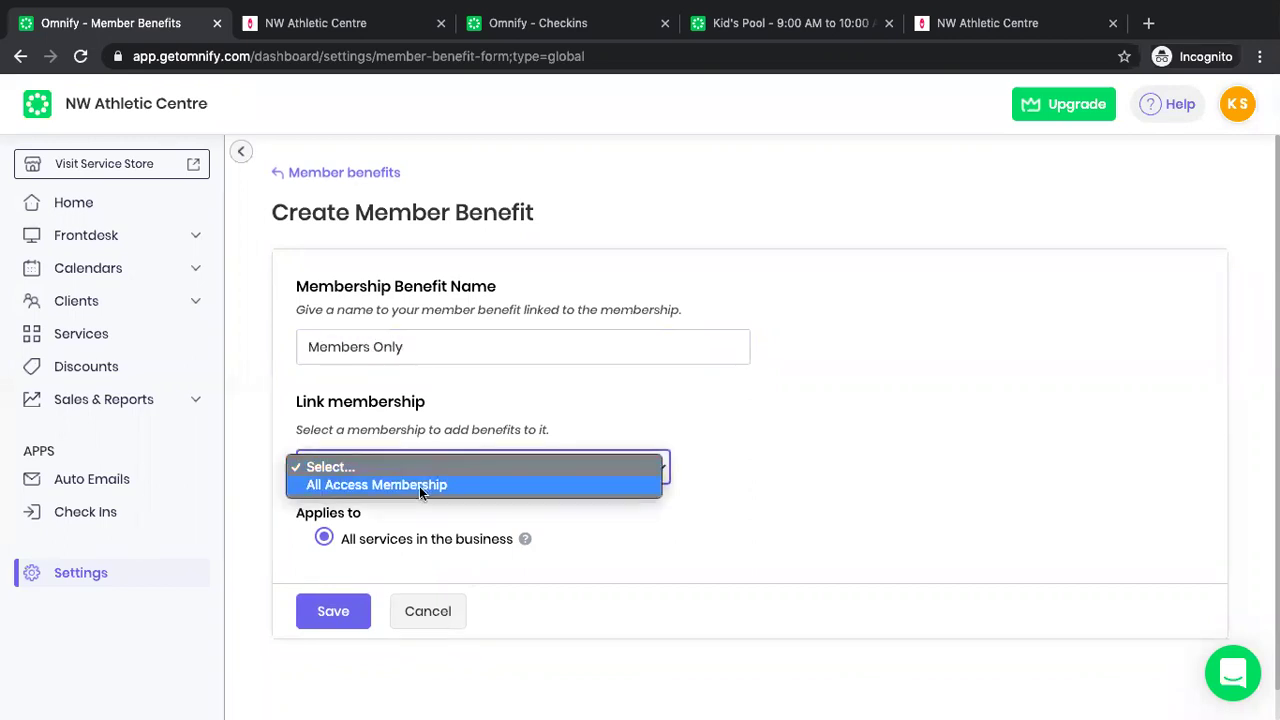
click(419, 486)
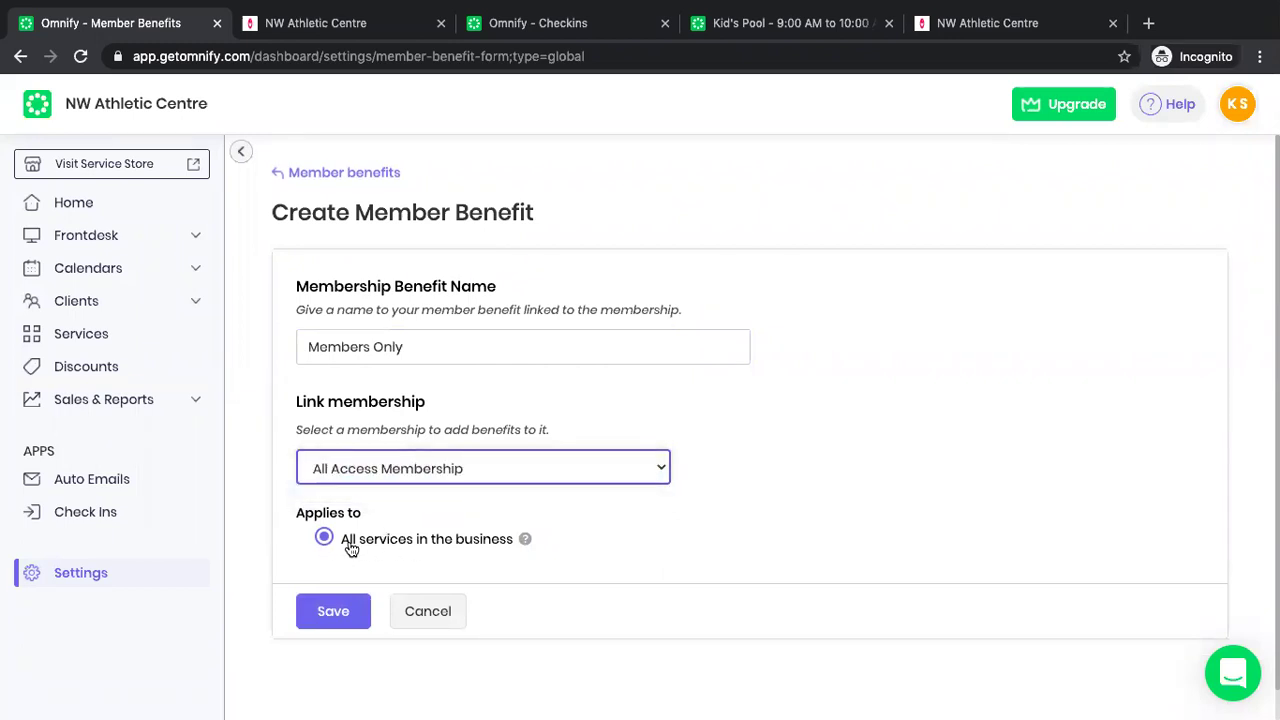
click(340, 610)
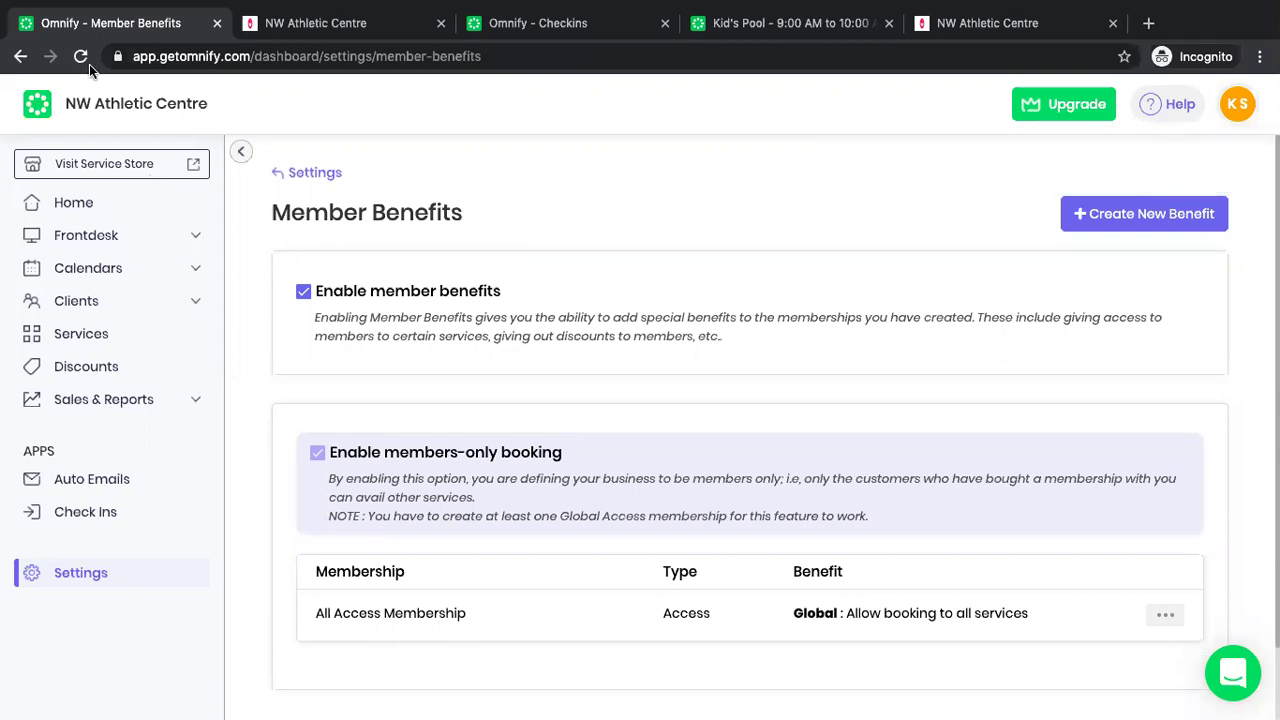
Switch to the NW Athletic Centre schedules, reload them, and check the signed-in client's account.
key(ctrl+Tab)
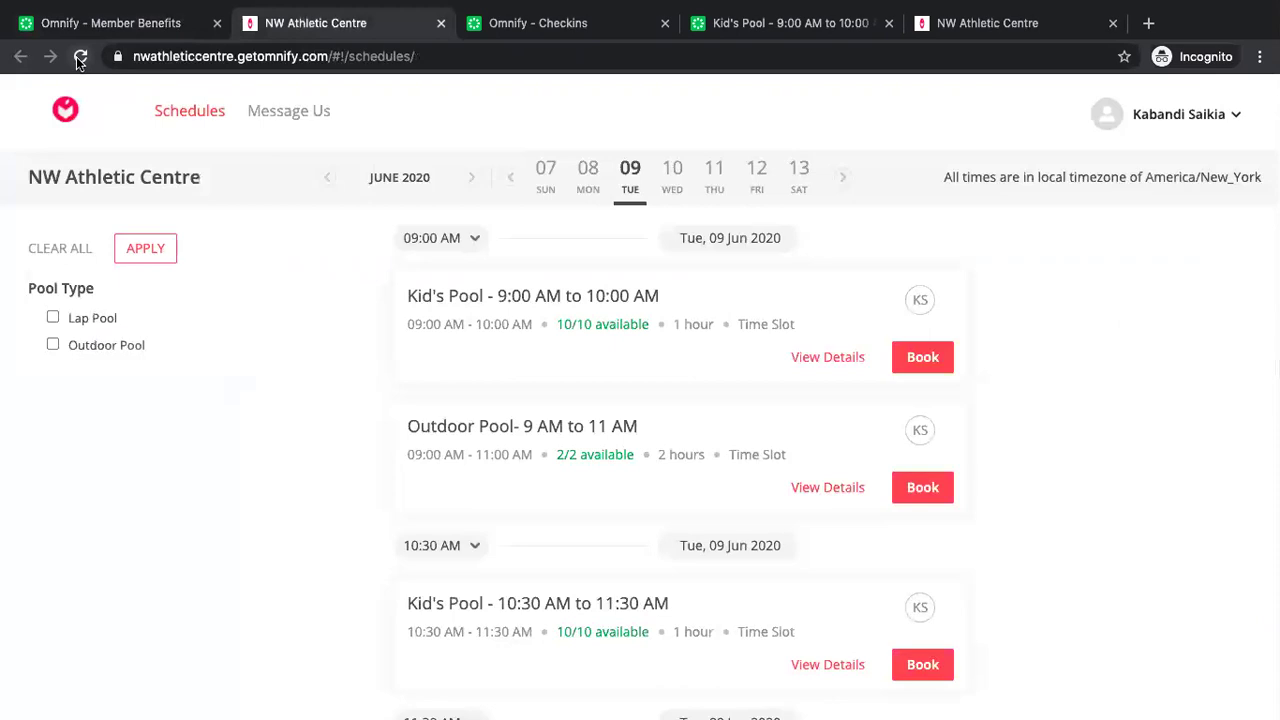
click(80, 57)
click(78, 57)
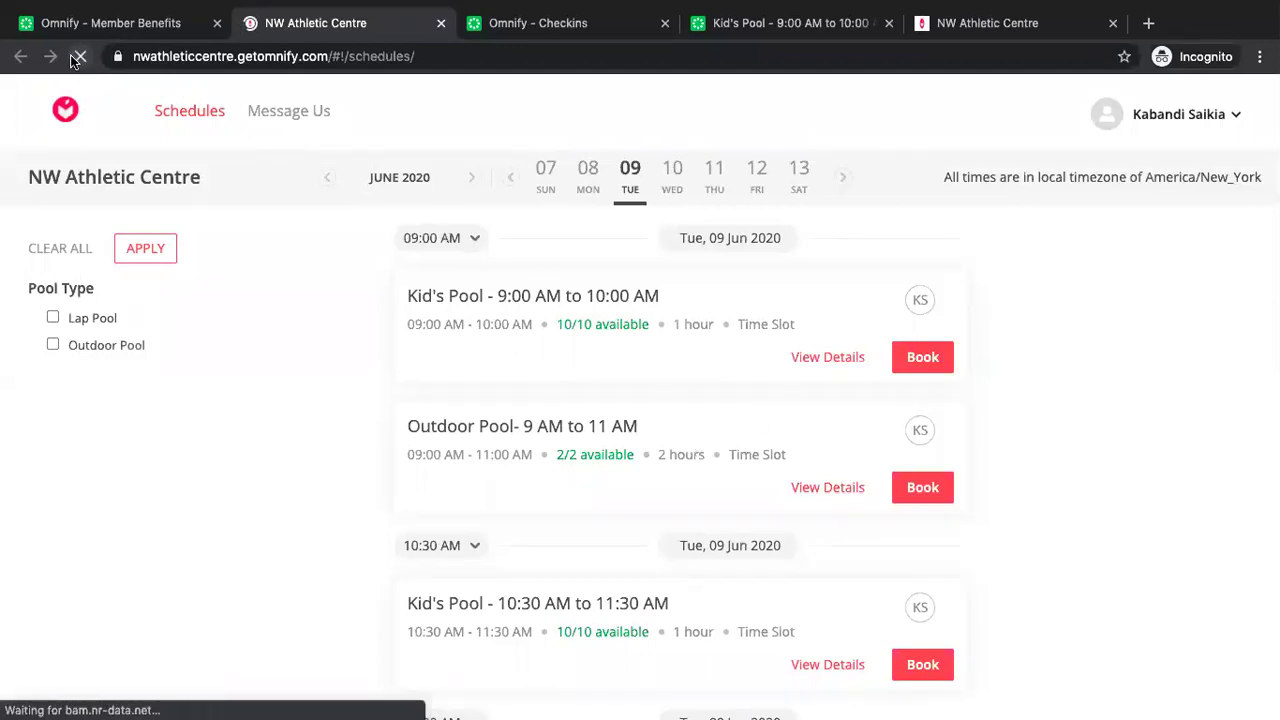
click(1193, 131)
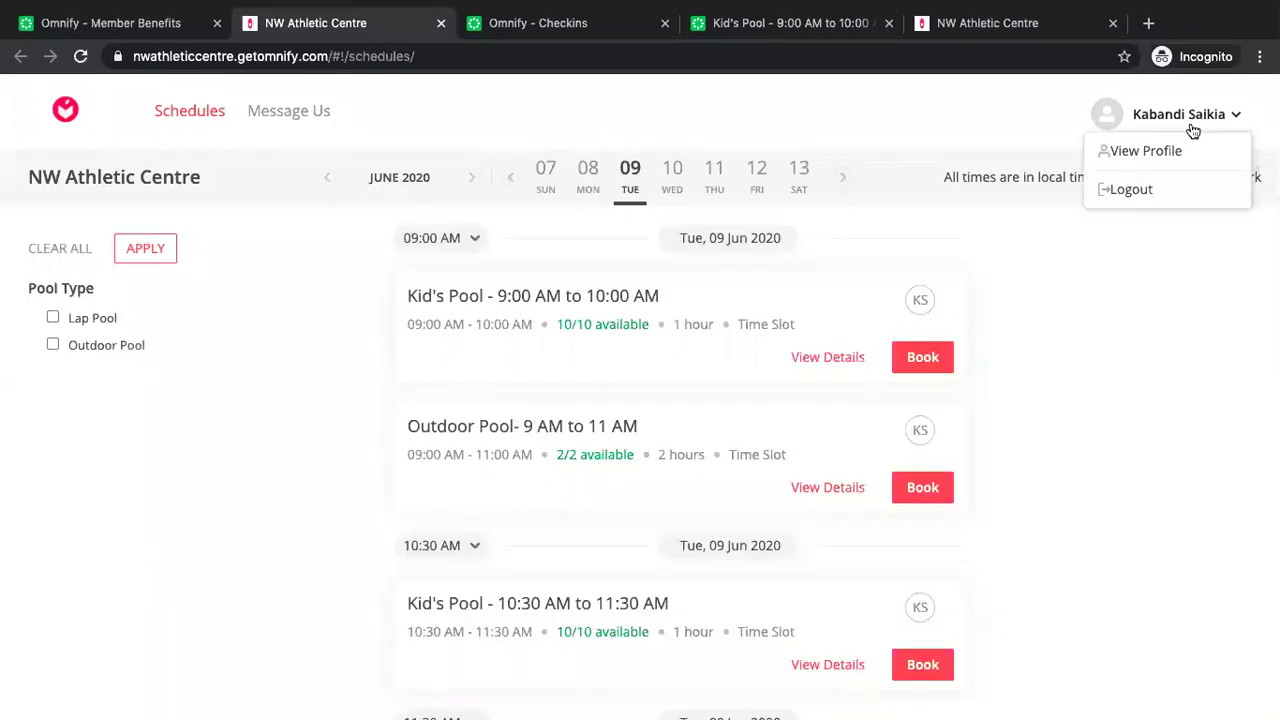
click(1118, 357)
Try booking Kid's Pool and the Outdoor Pool 9 AM session on 15 Jun 2020, then close the tab.
click(932, 372)
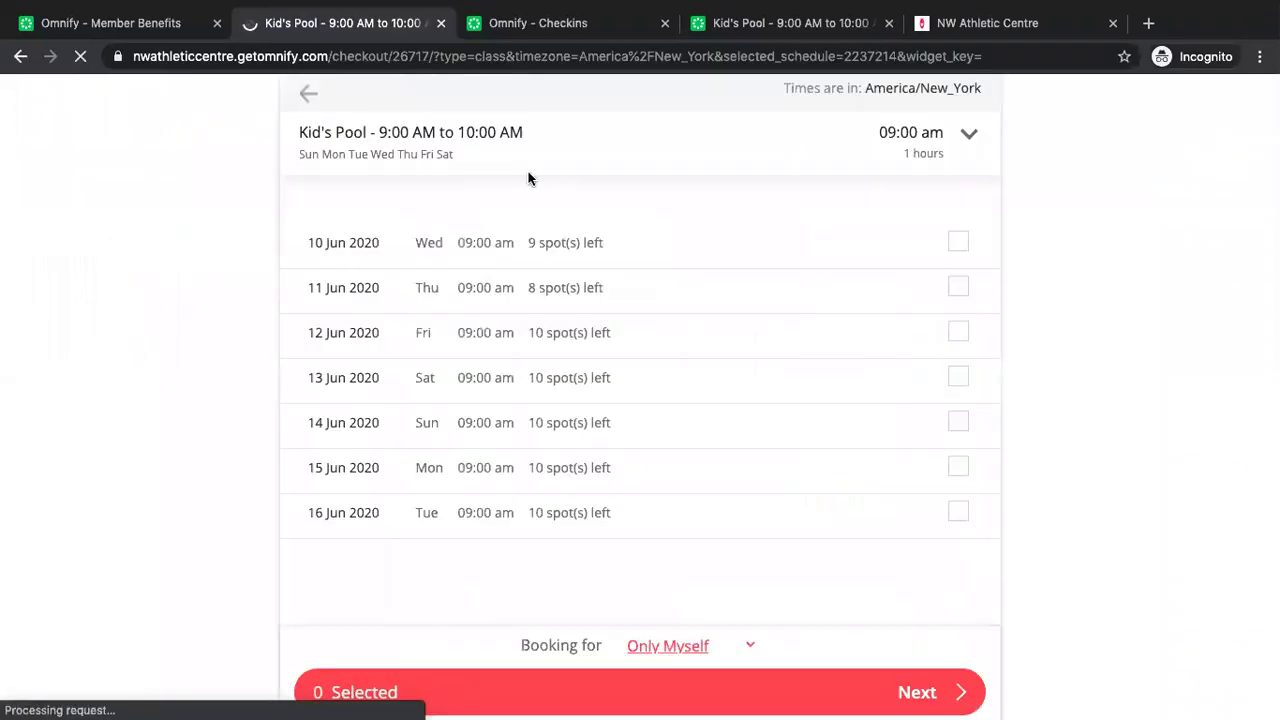
click(308, 98)
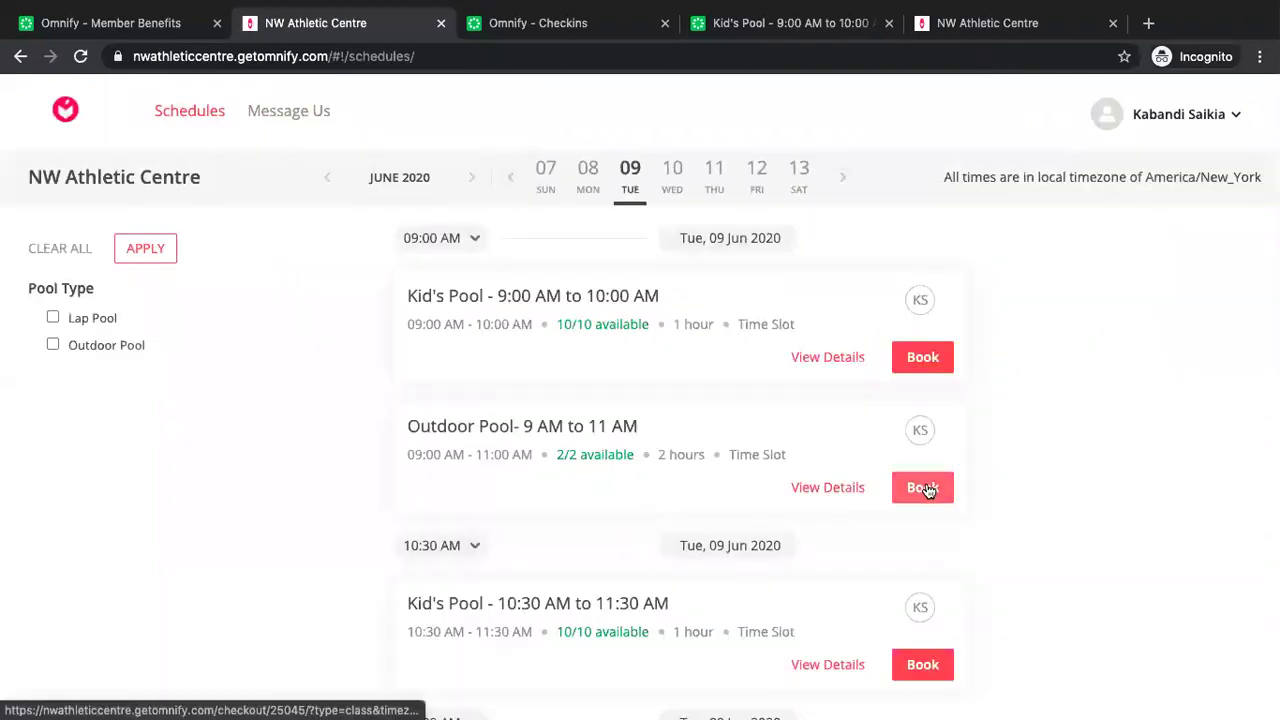
click(923, 488)
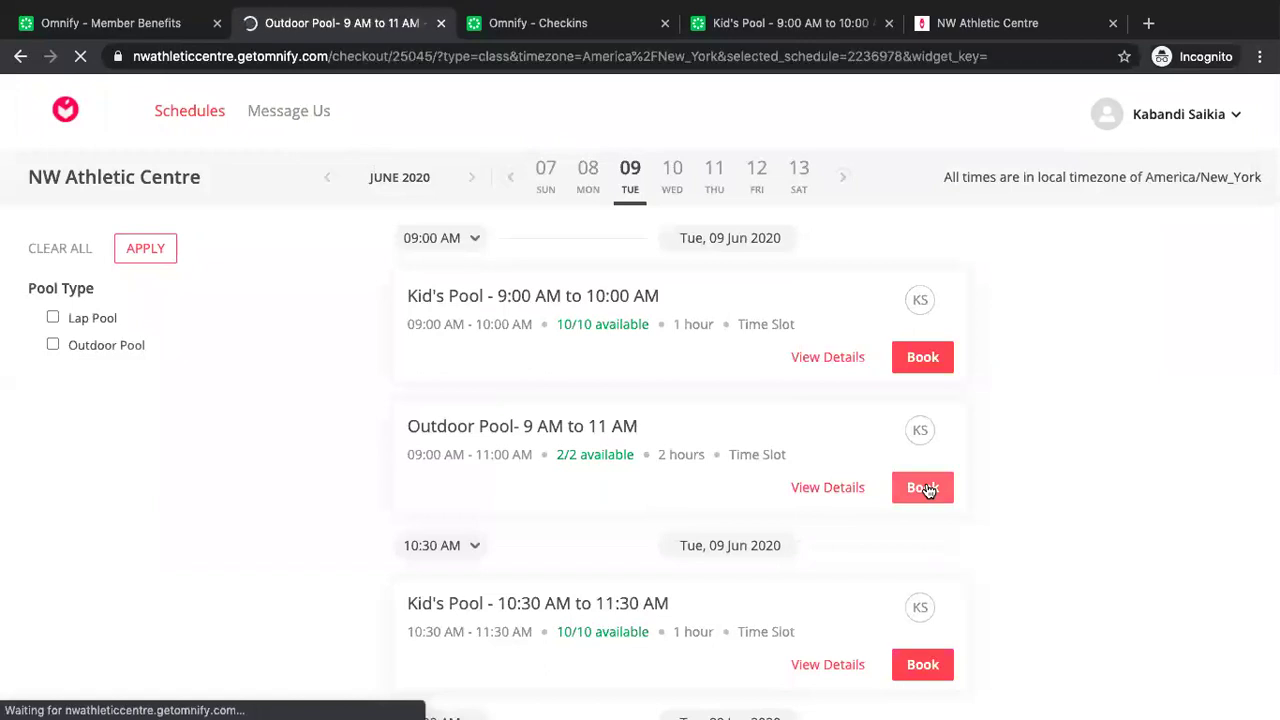
click(958, 467)
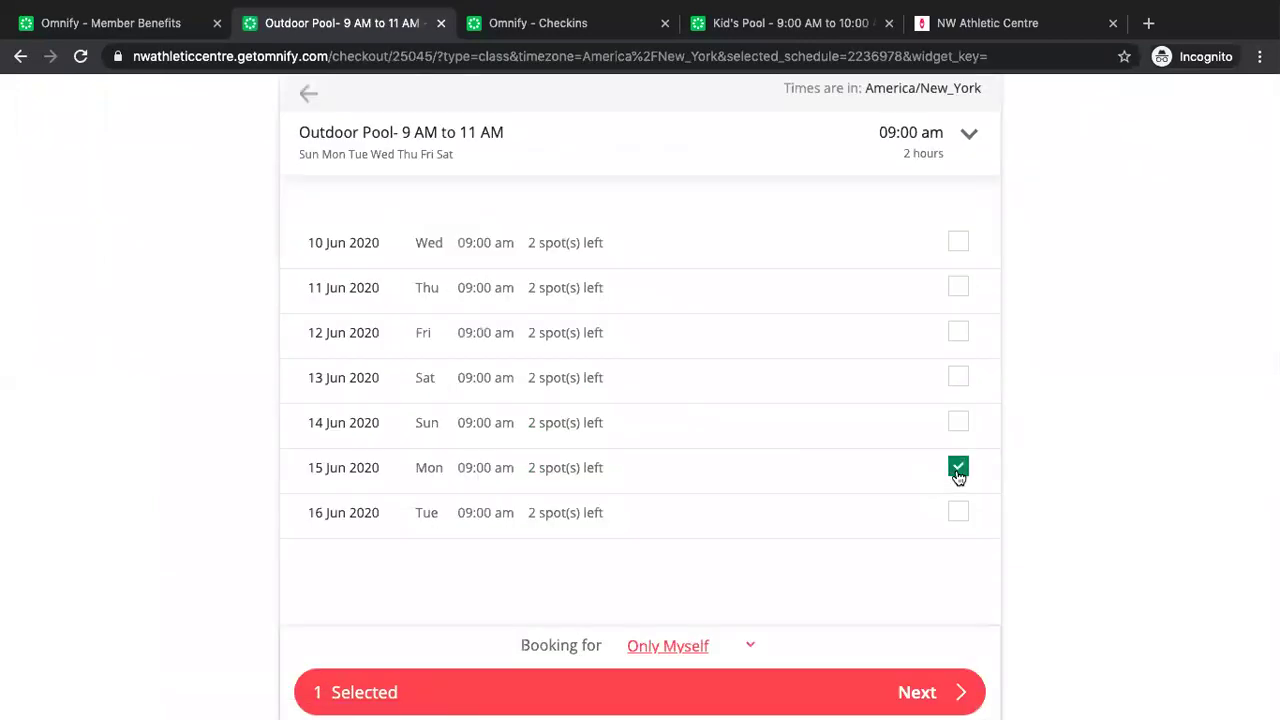
click(913, 692)
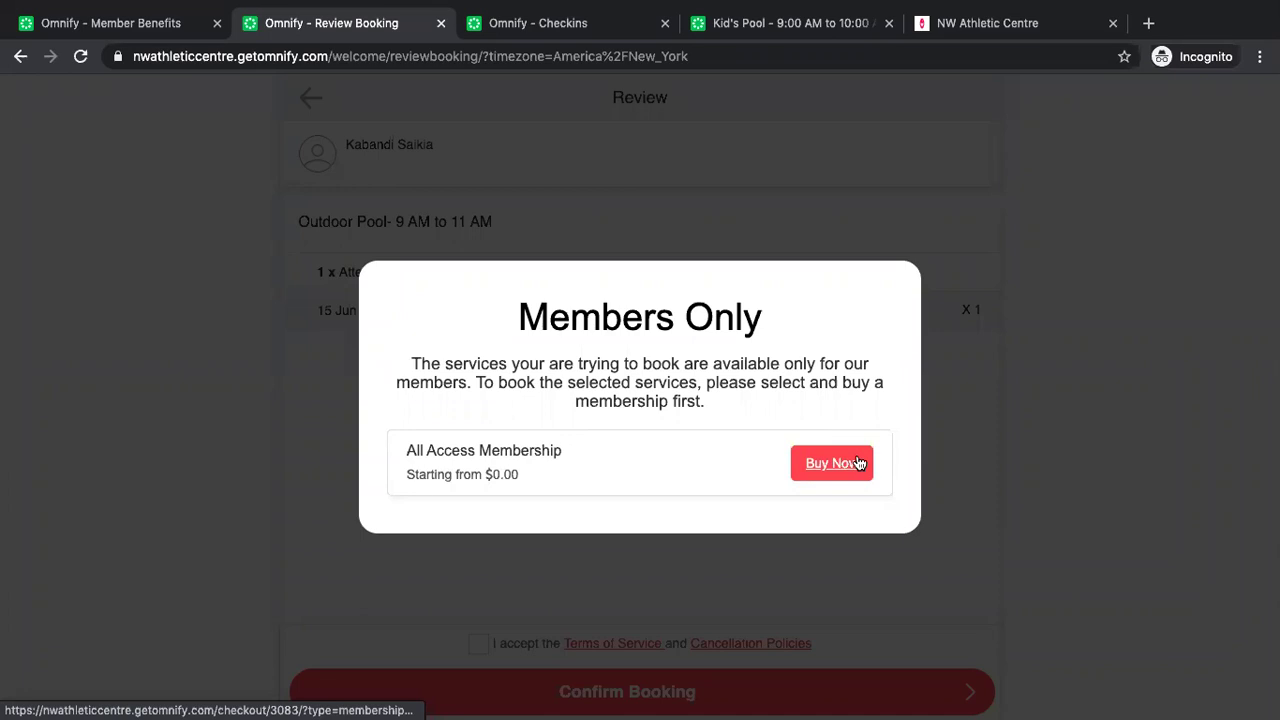
click(440, 23)
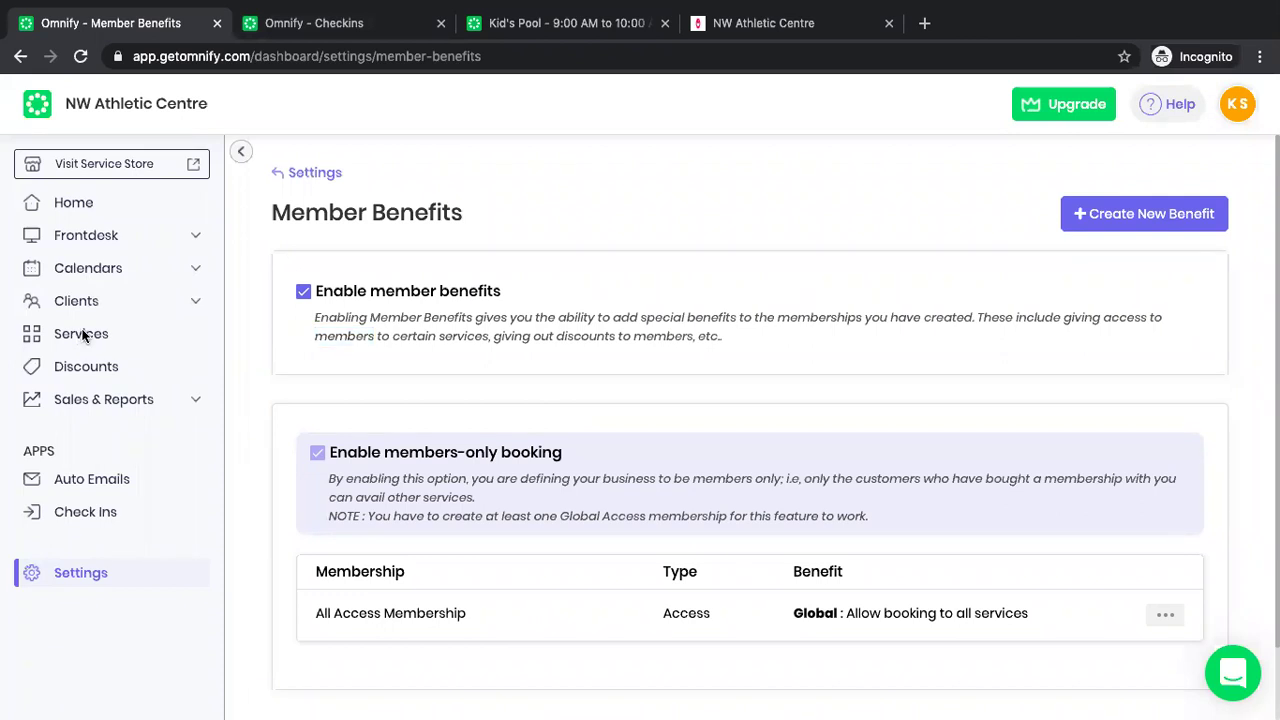
Un-publish All Access Membership under Services > Memberships and display its private booking link.
click(77, 64)
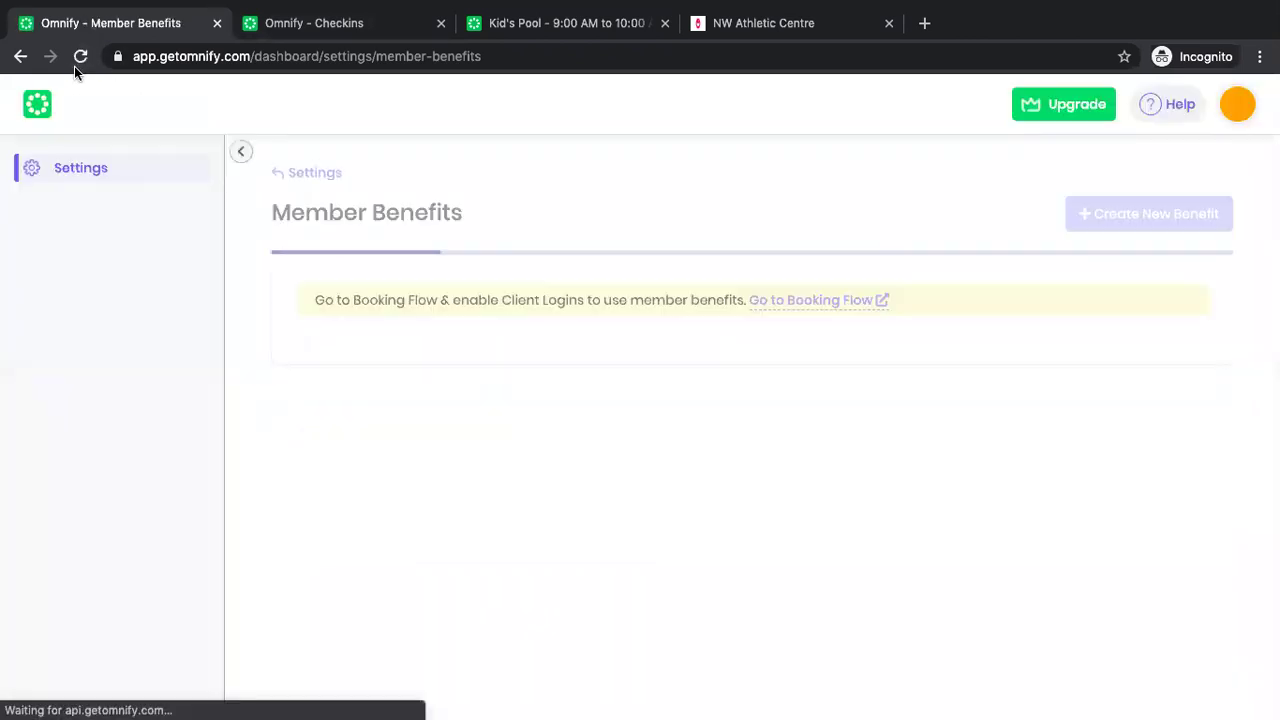
click(118, 343)
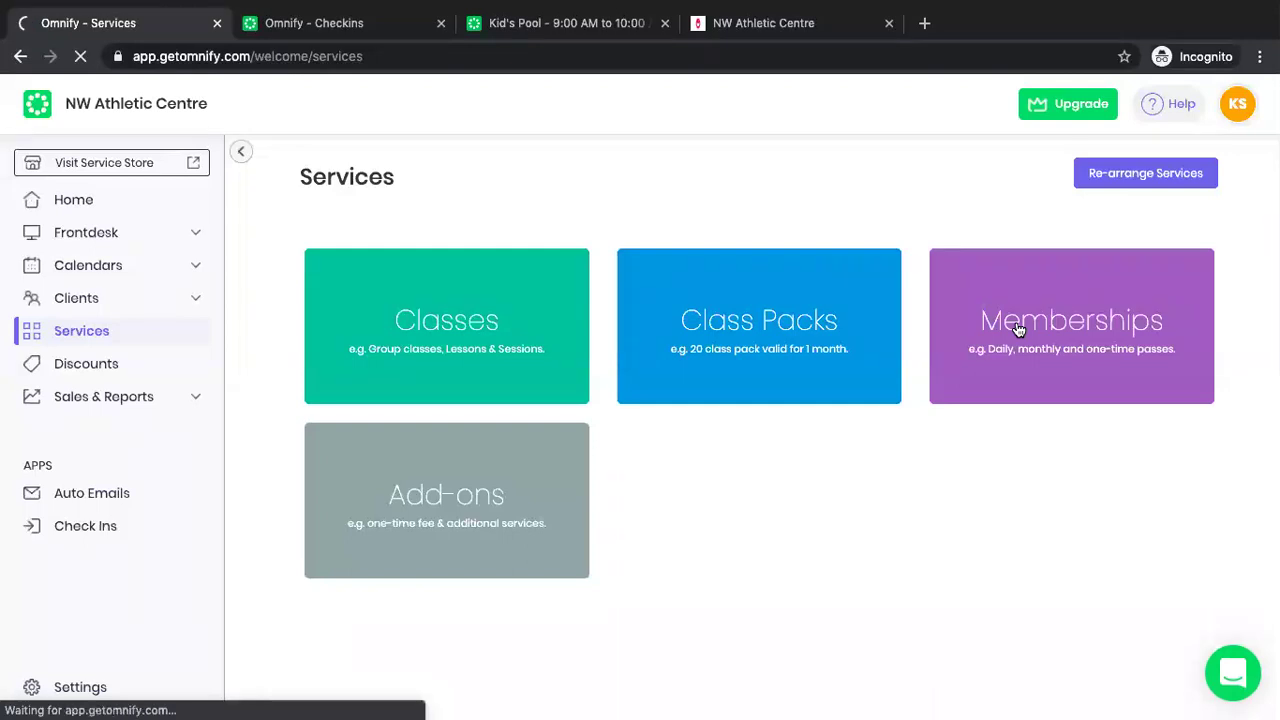
click(1018, 330)
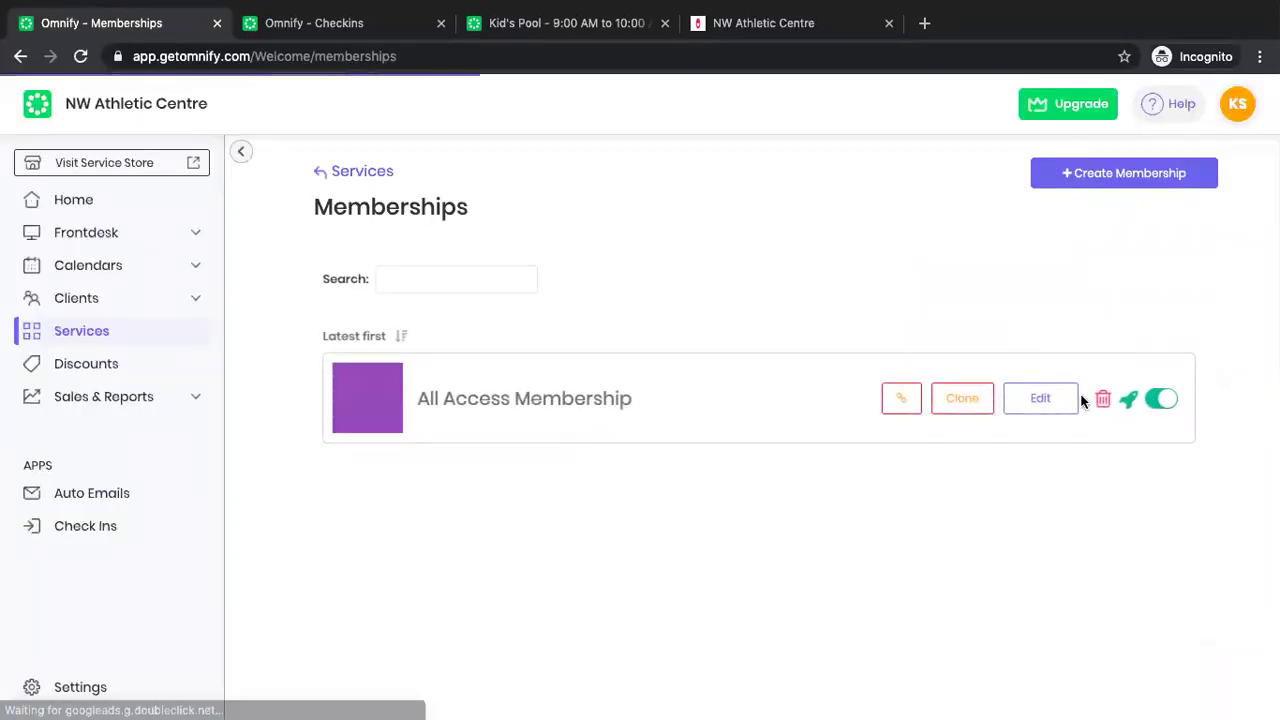
click(1131, 400)
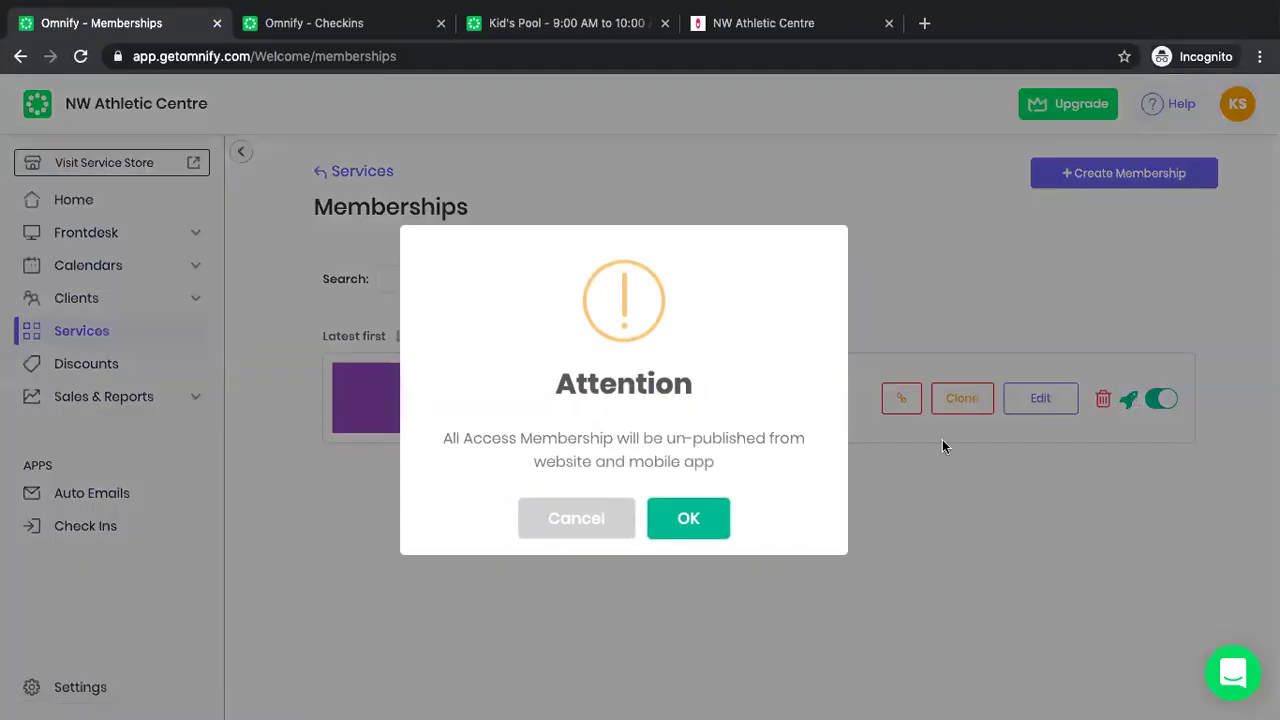
click(688, 520)
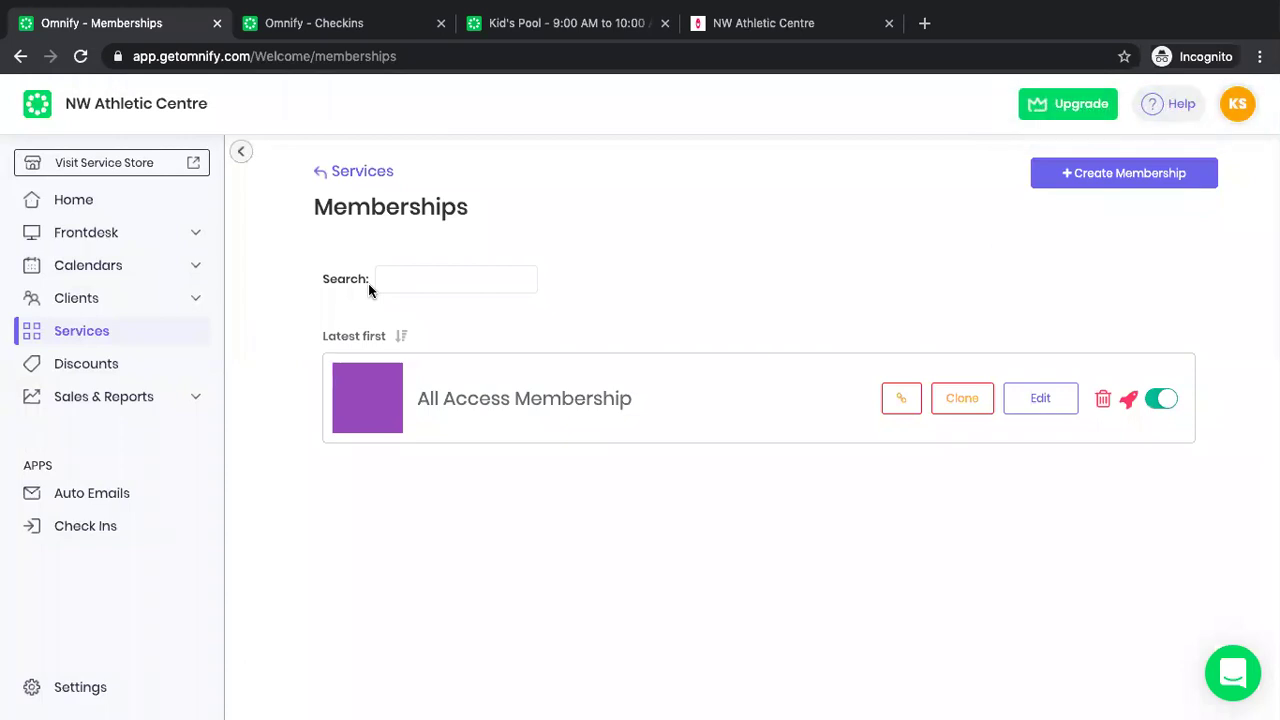
click(126, 236)
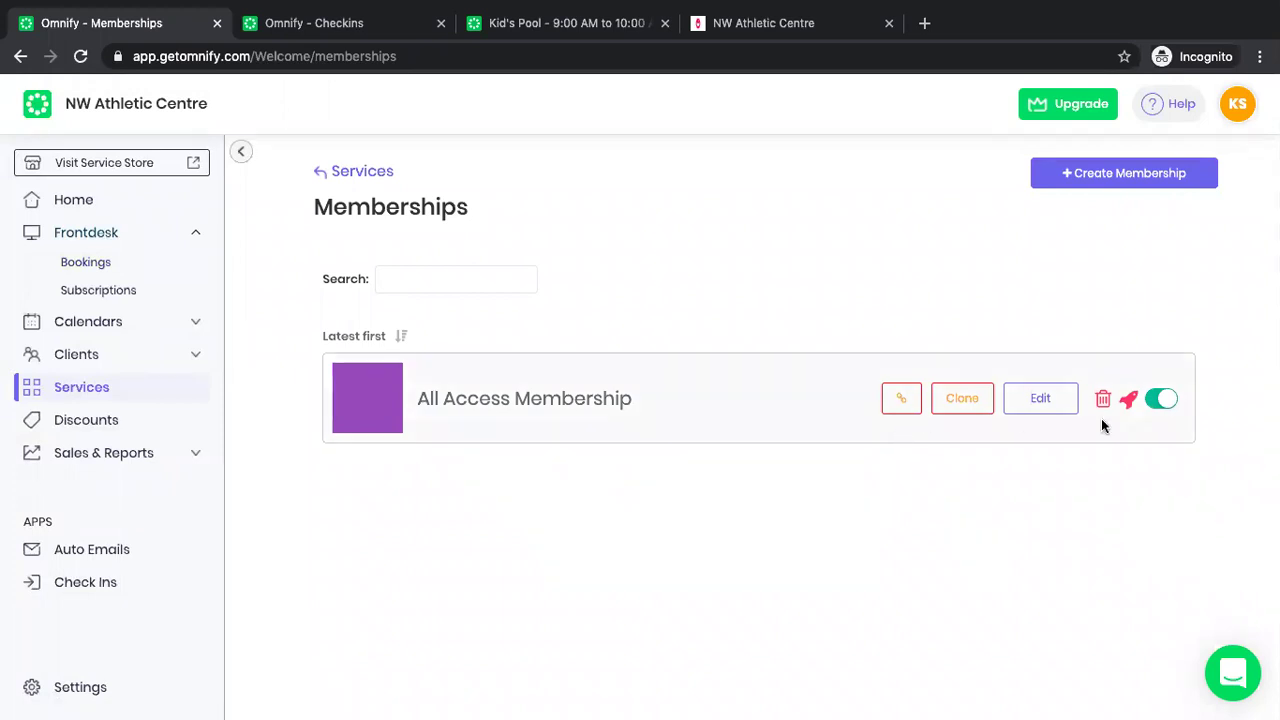
click(900, 405)
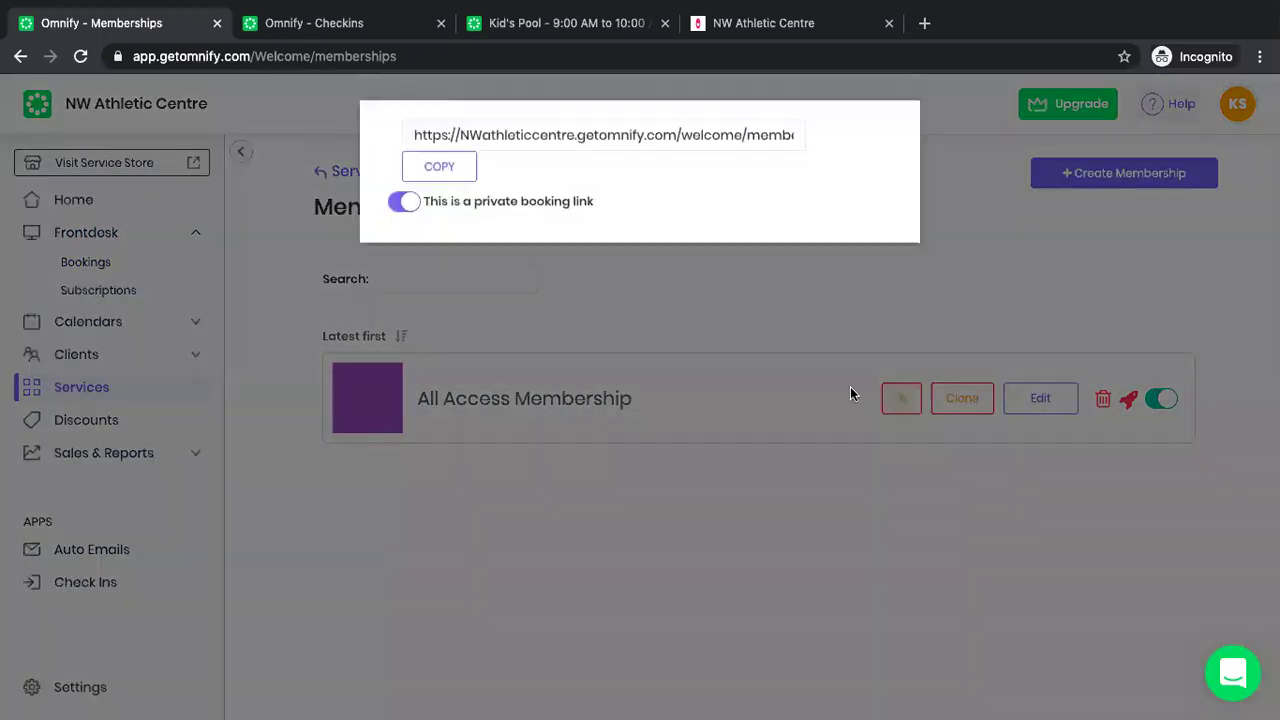
Copy the All Access Membership booking link, then open the Frontdesk Bookings list.
click(447, 171)
click(488, 306)
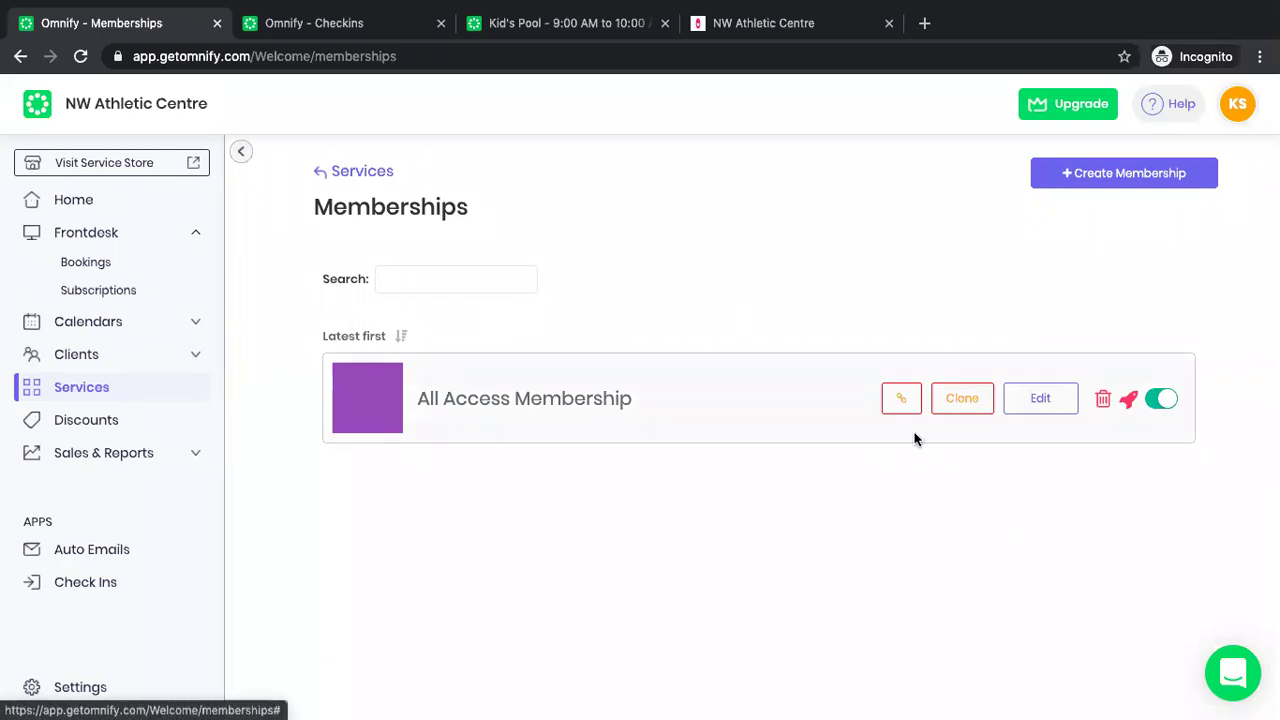
click(902, 400)
click(479, 338)
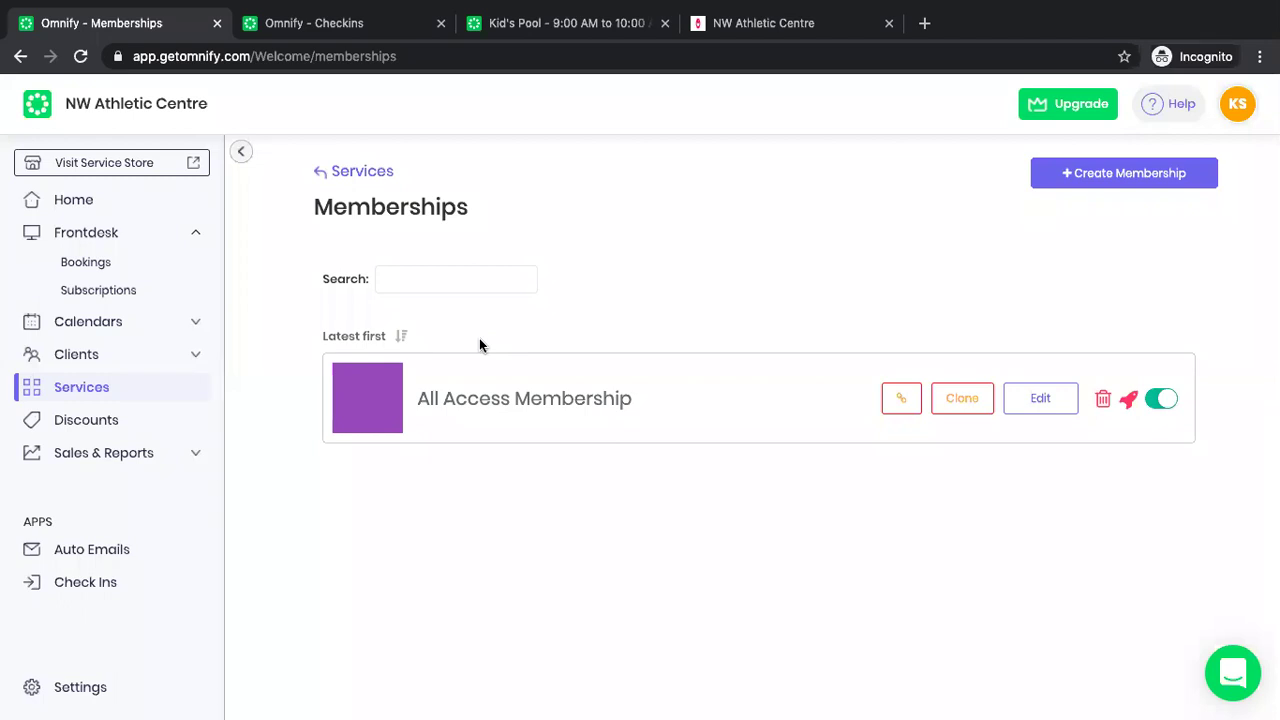
click(128, 268)
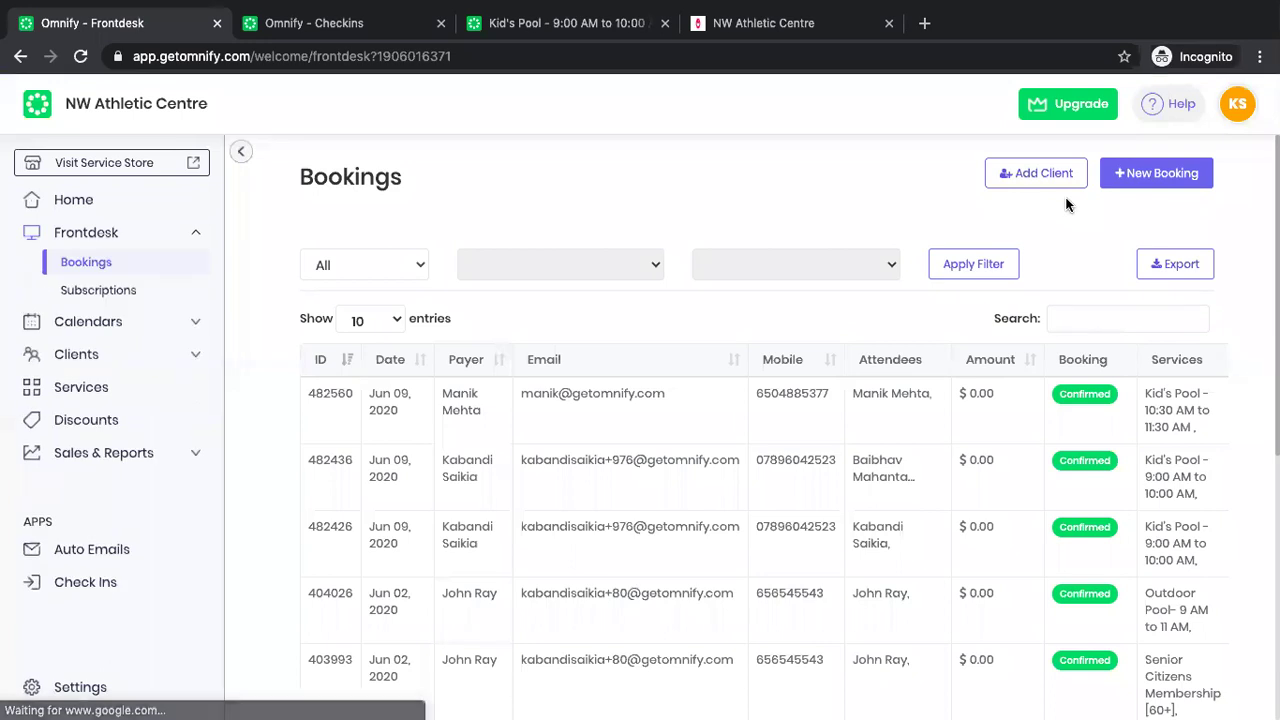
Start a new booking with the searched client selected as payee.
click(1138, 178)
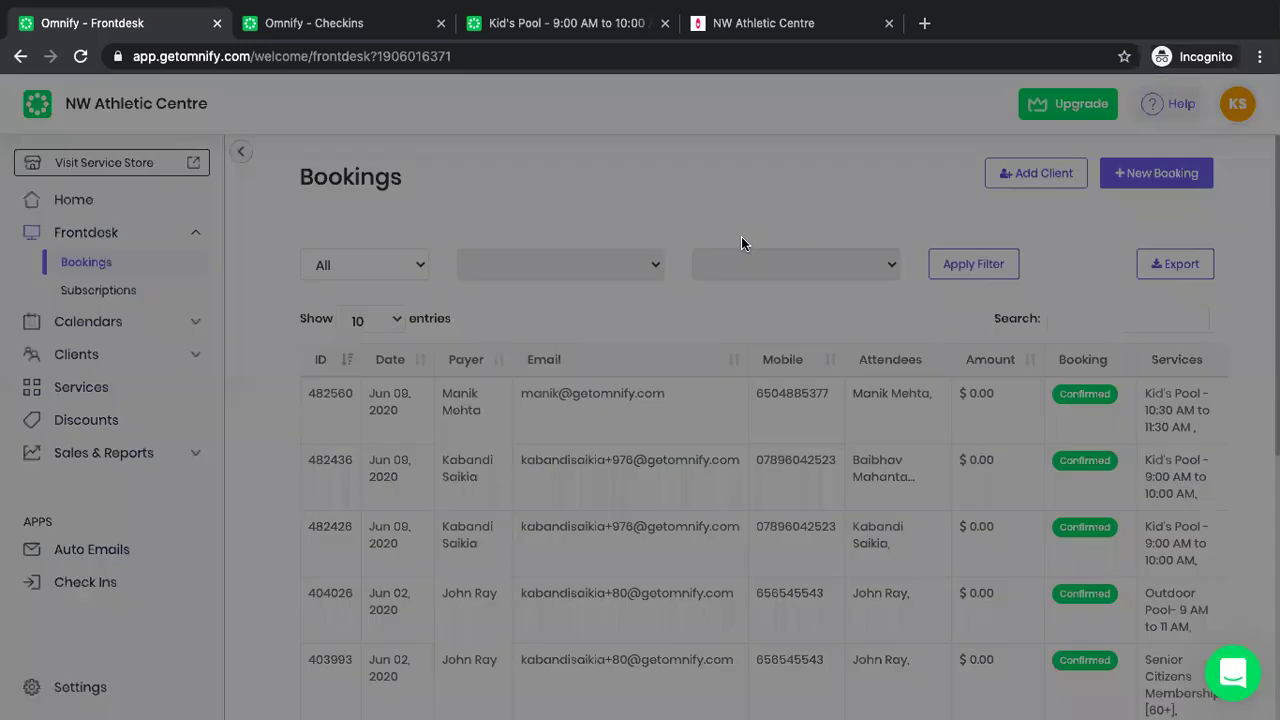
click(670, 272)
text(manik)
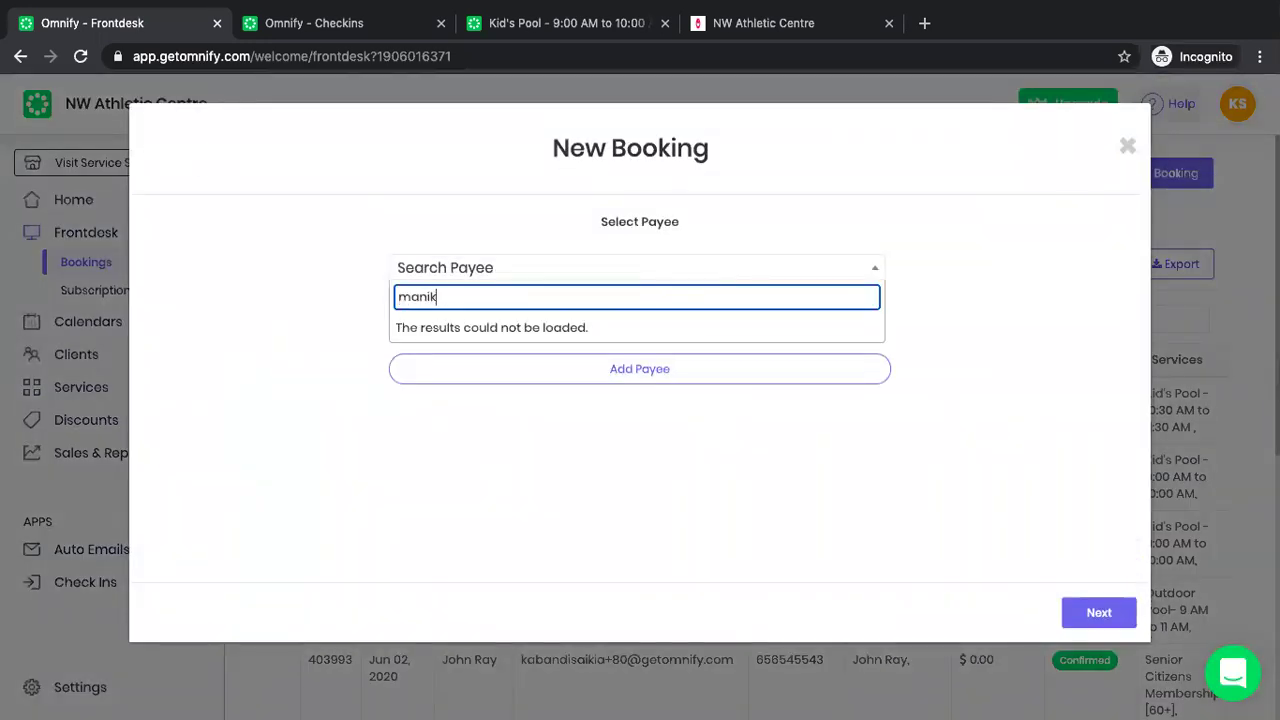
click(576, 333)
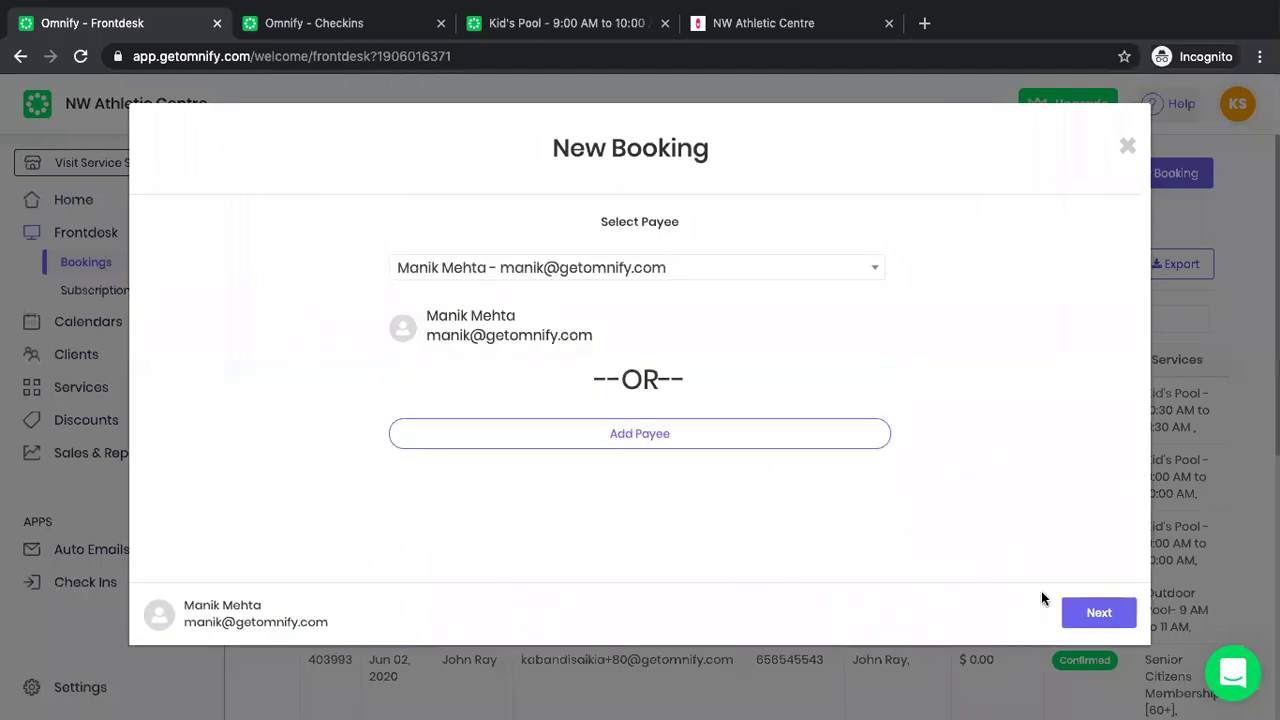
click(1089, 612)
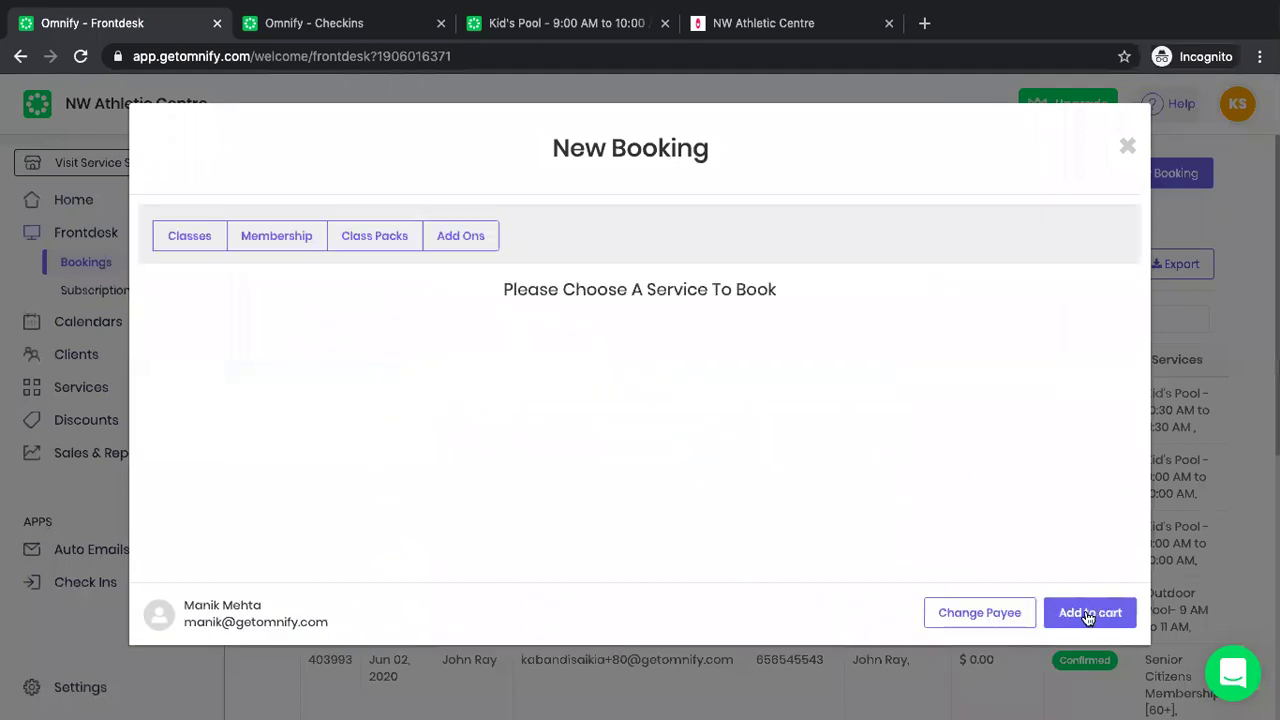
Book a membership starting on 01/01/2020.
click(290, 243)
click(356, 298)
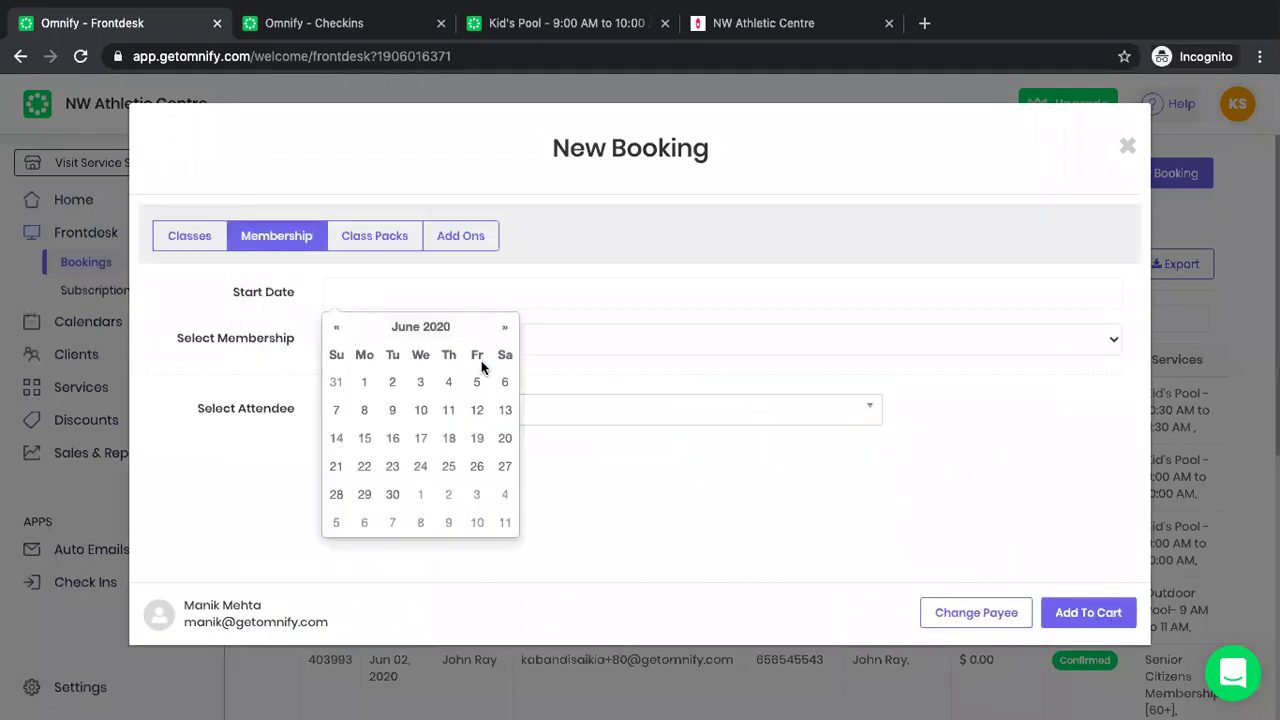
click(364, 382)
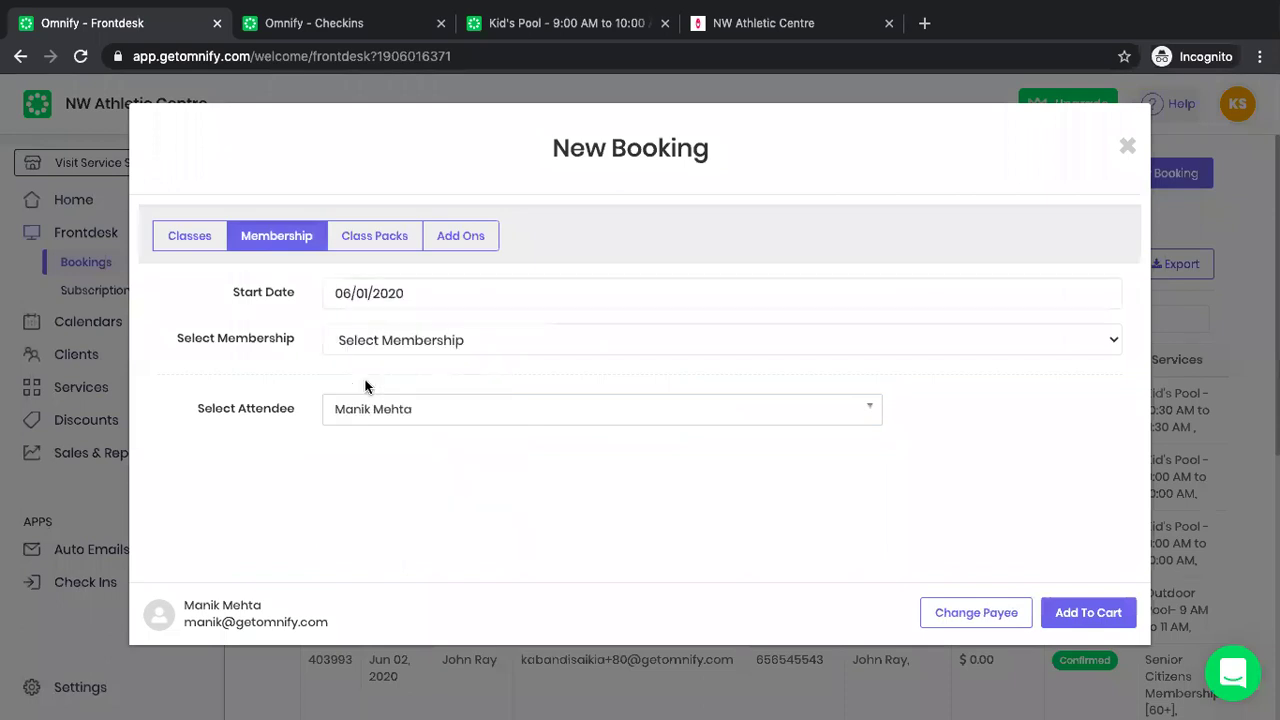
click(399, 289)
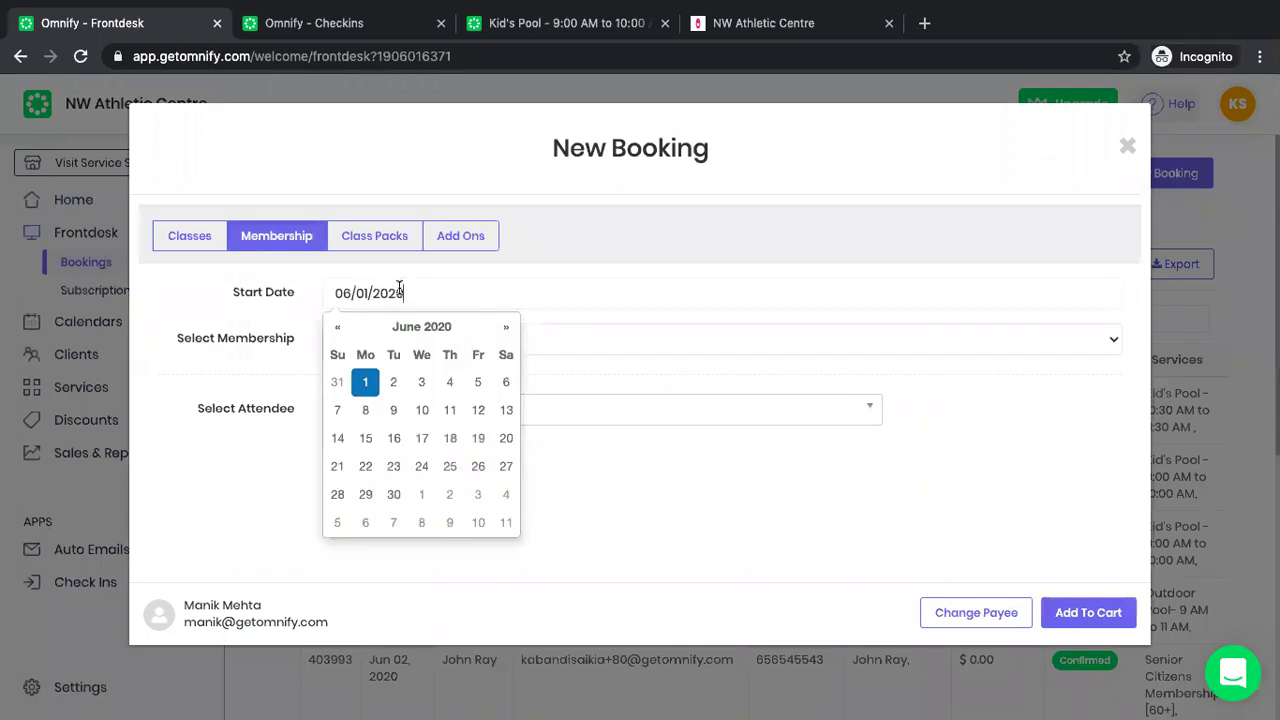
click(336, 330)
click(336, 330)
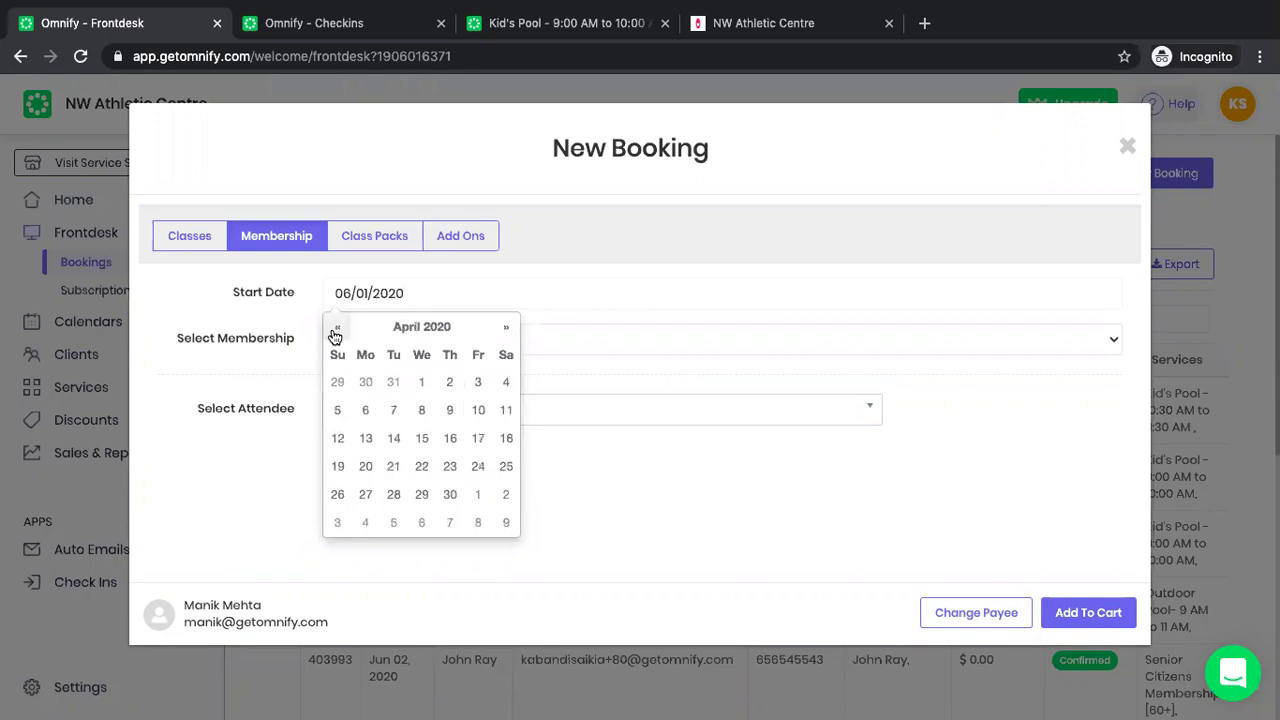
click(336, 330)
click(336, 330)
click(336, 330)
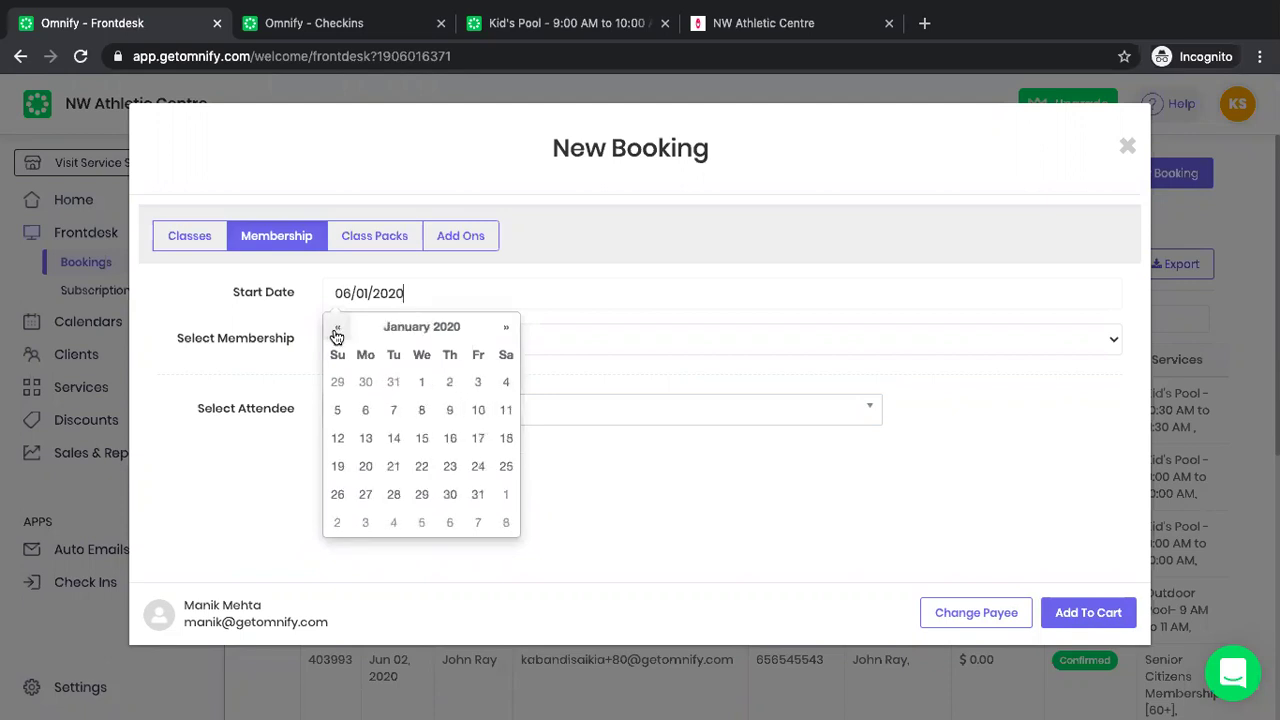
click(424, 383)
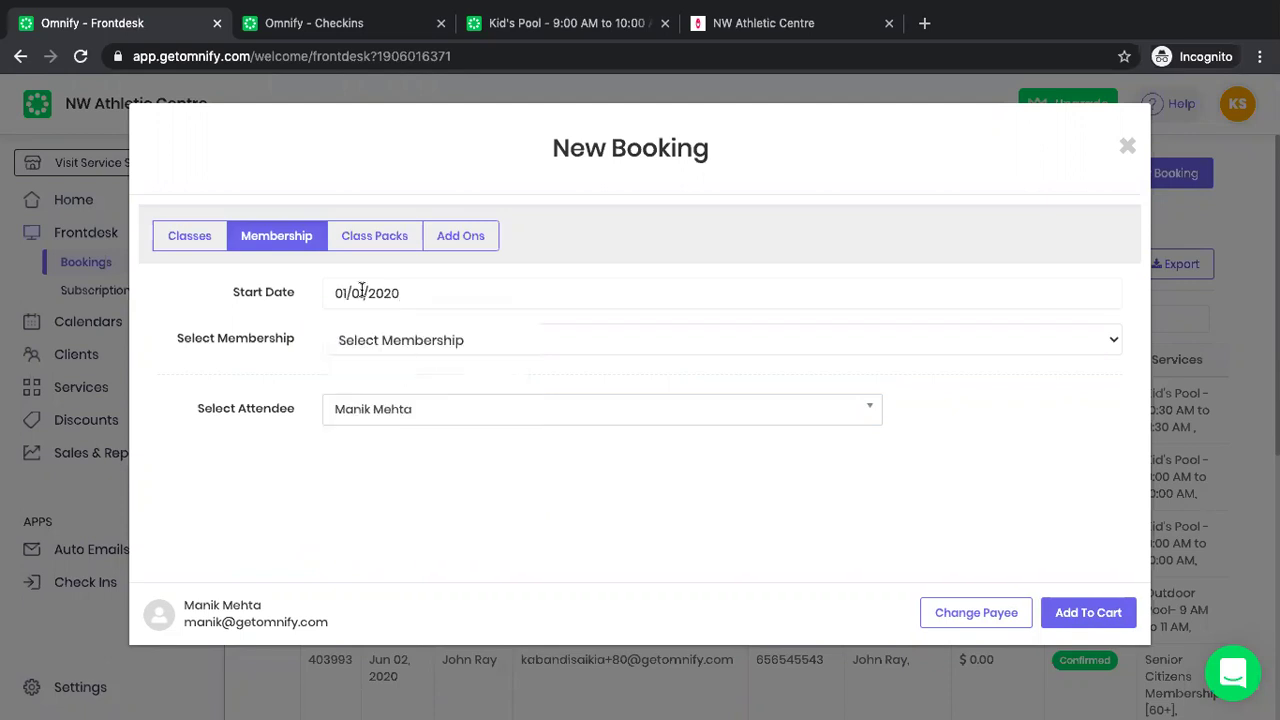
Add a 1 Year All Access Membership for the client to the cart.
click(369, 345)
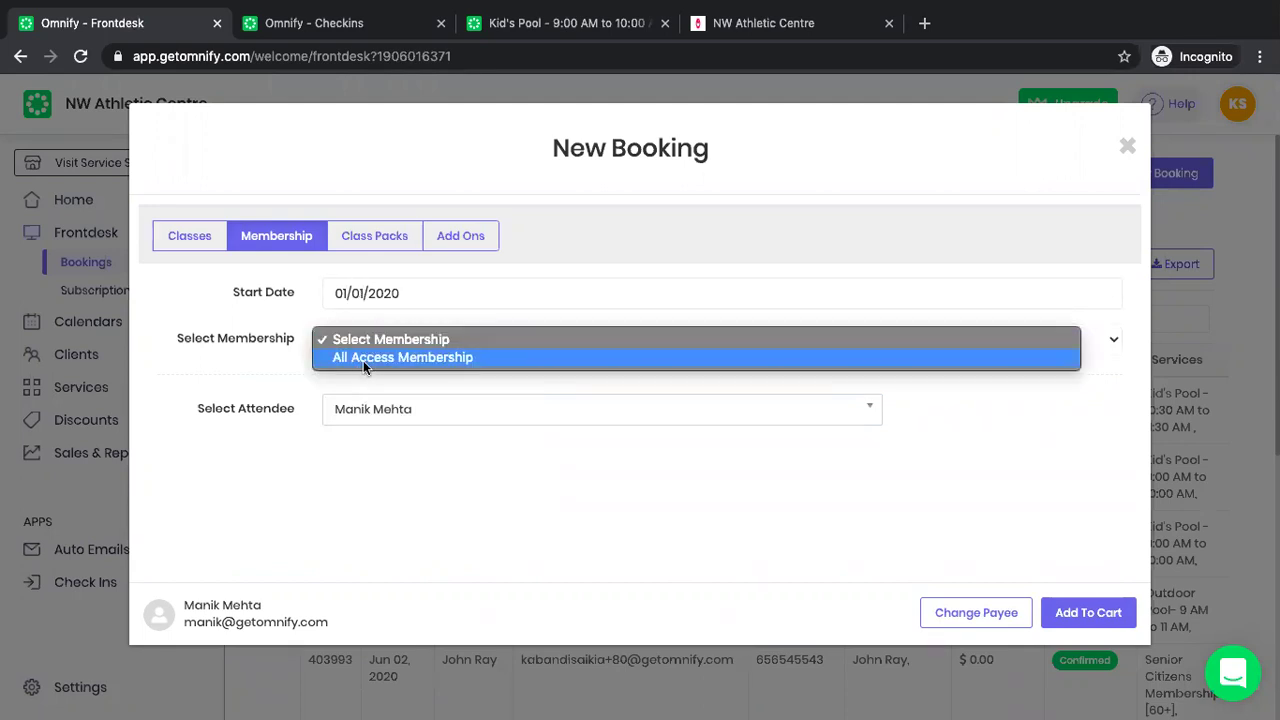
click(363, 360)
click(368, 398)
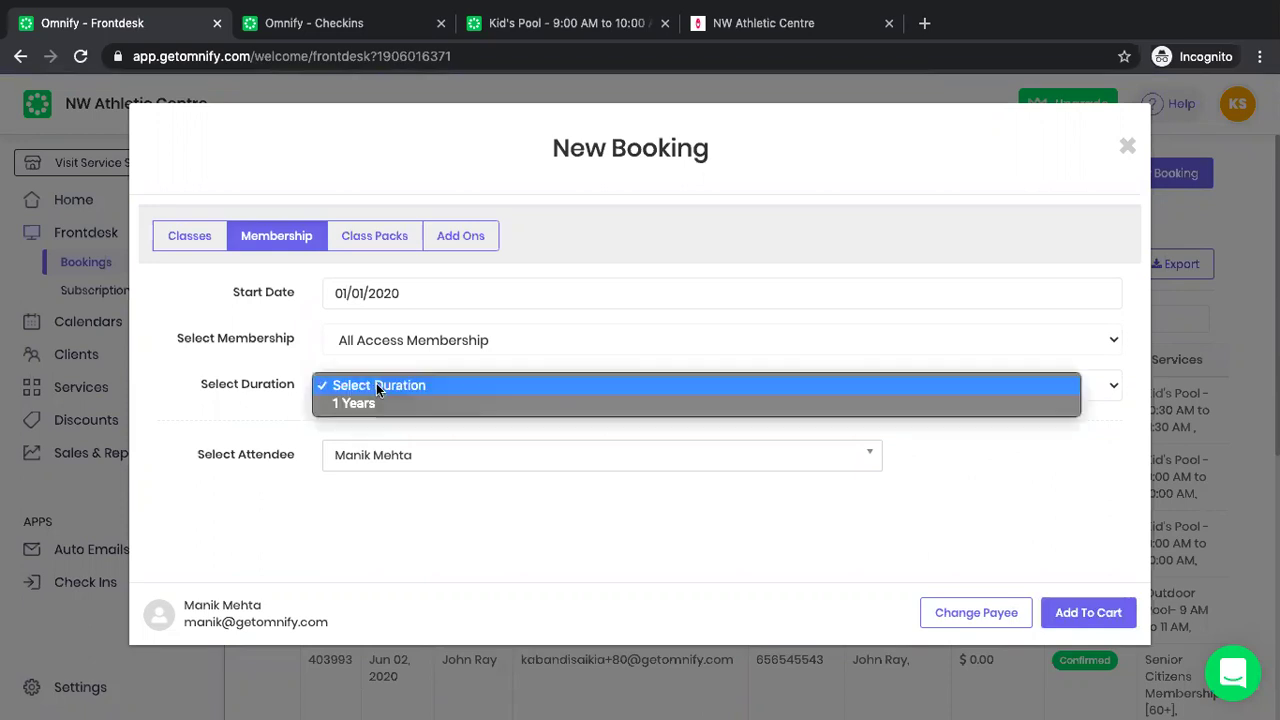
click(366, 404)
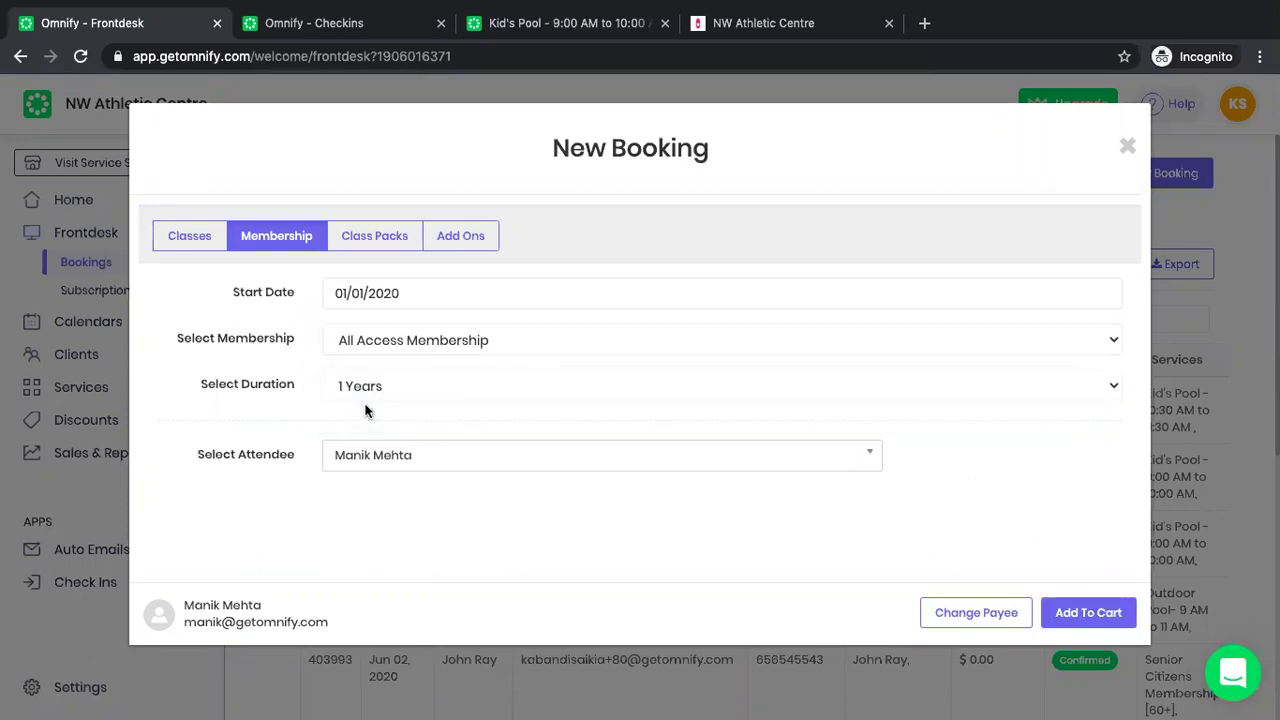
click(358, 454)
click(357, 515)
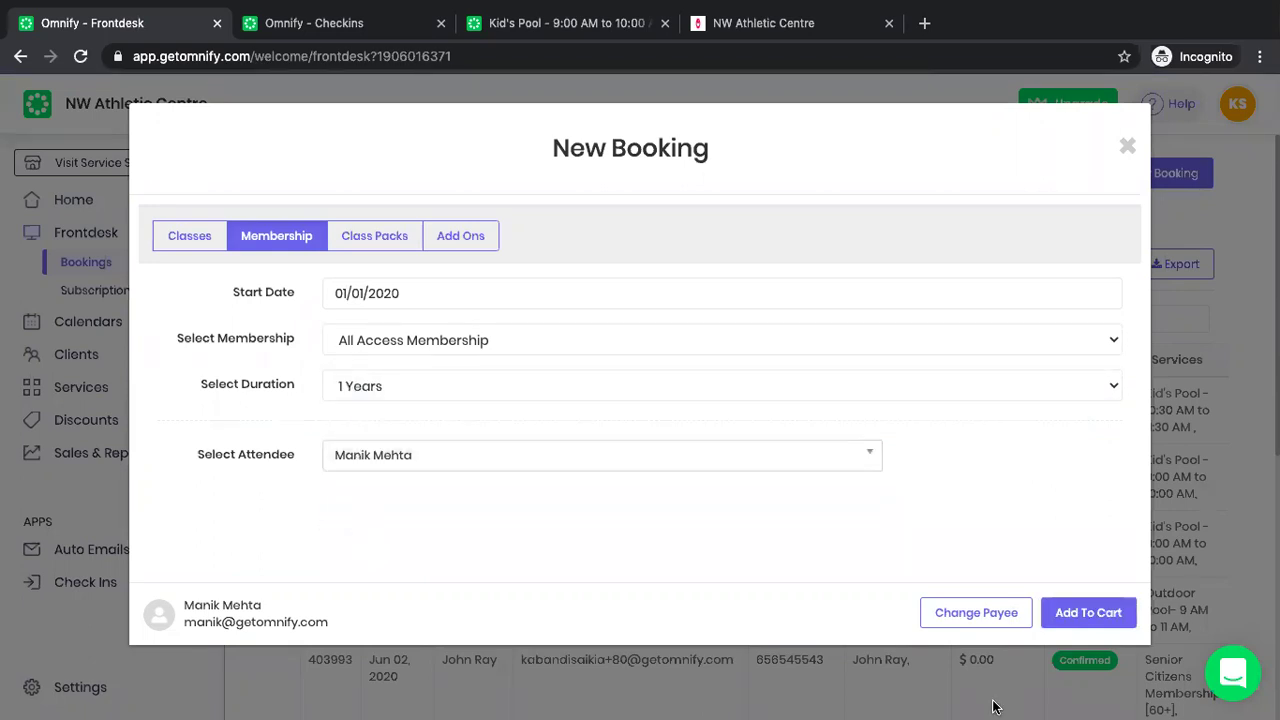
click(1088, 613)
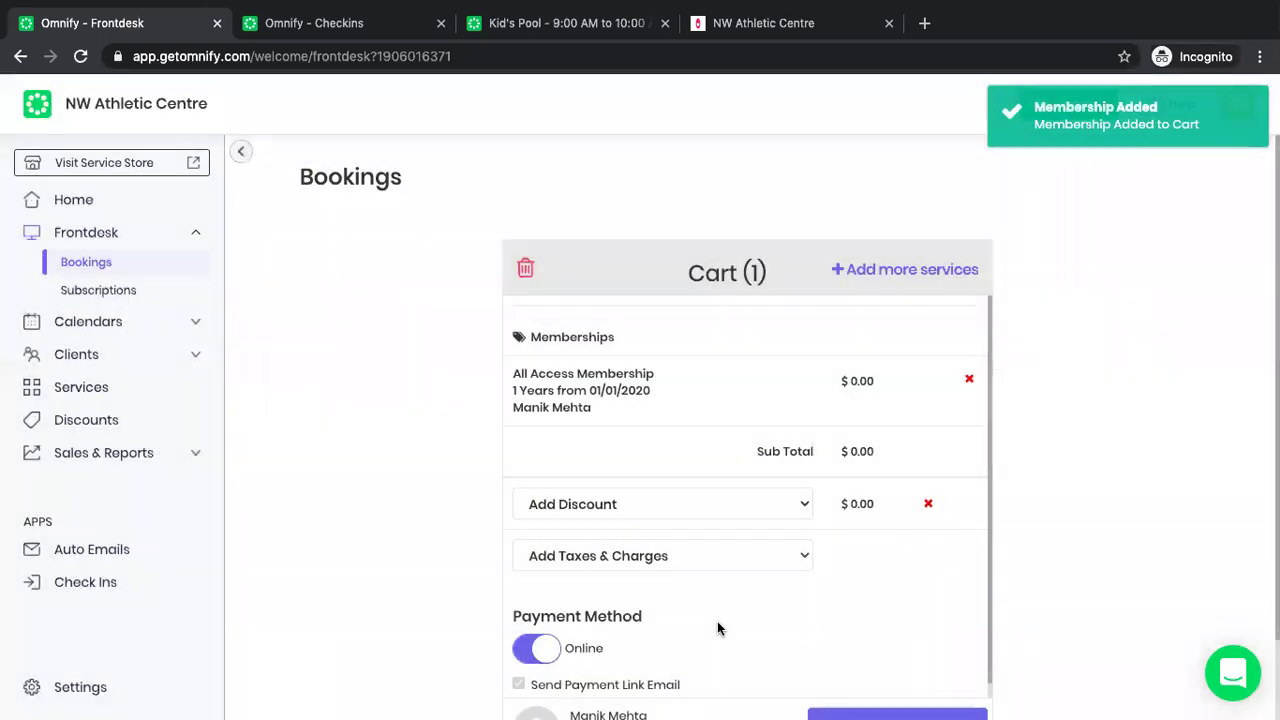
Add the All Access Membership to the cart and complete the $0.00 booking, paid offline in cash.
click(530, 650)
scroll(528, 650, down, 2)
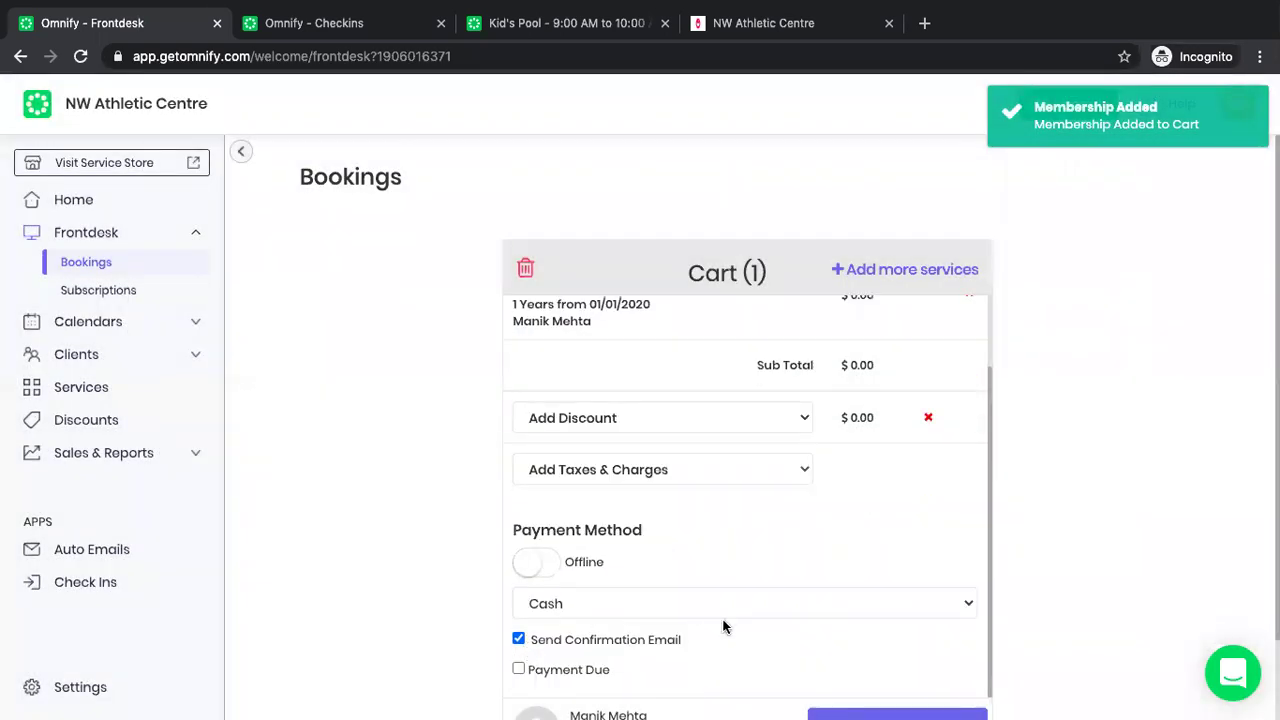
scroll(725, 628, down, 2)
click(878, 652)
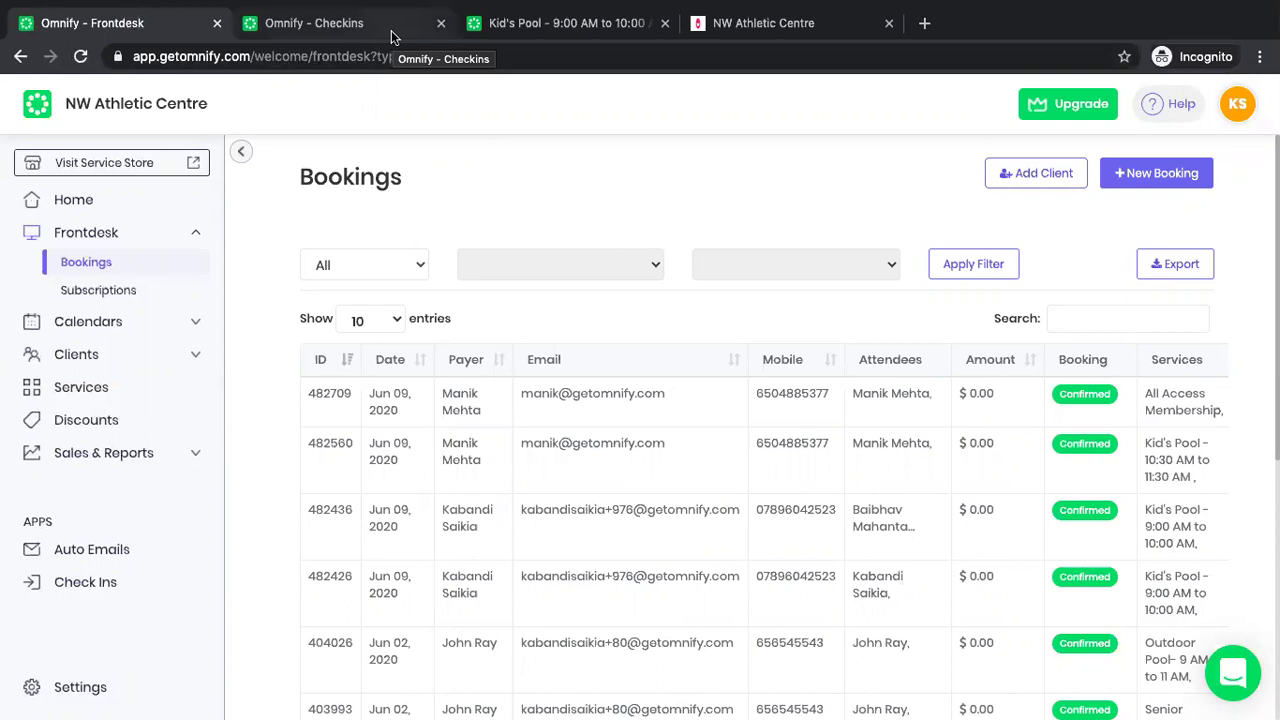
Glance at Checkins, return to Frontdesk, and open Services > Memberships.
click(357, 22)
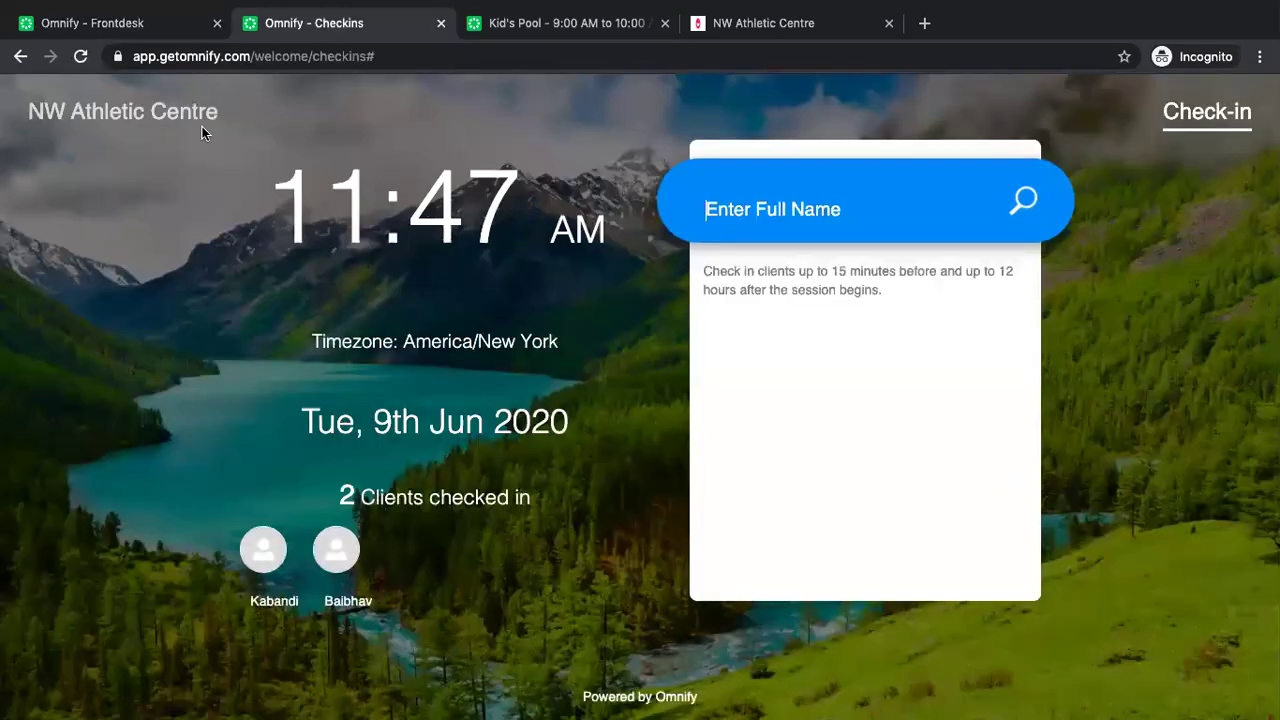
click(128, 23)
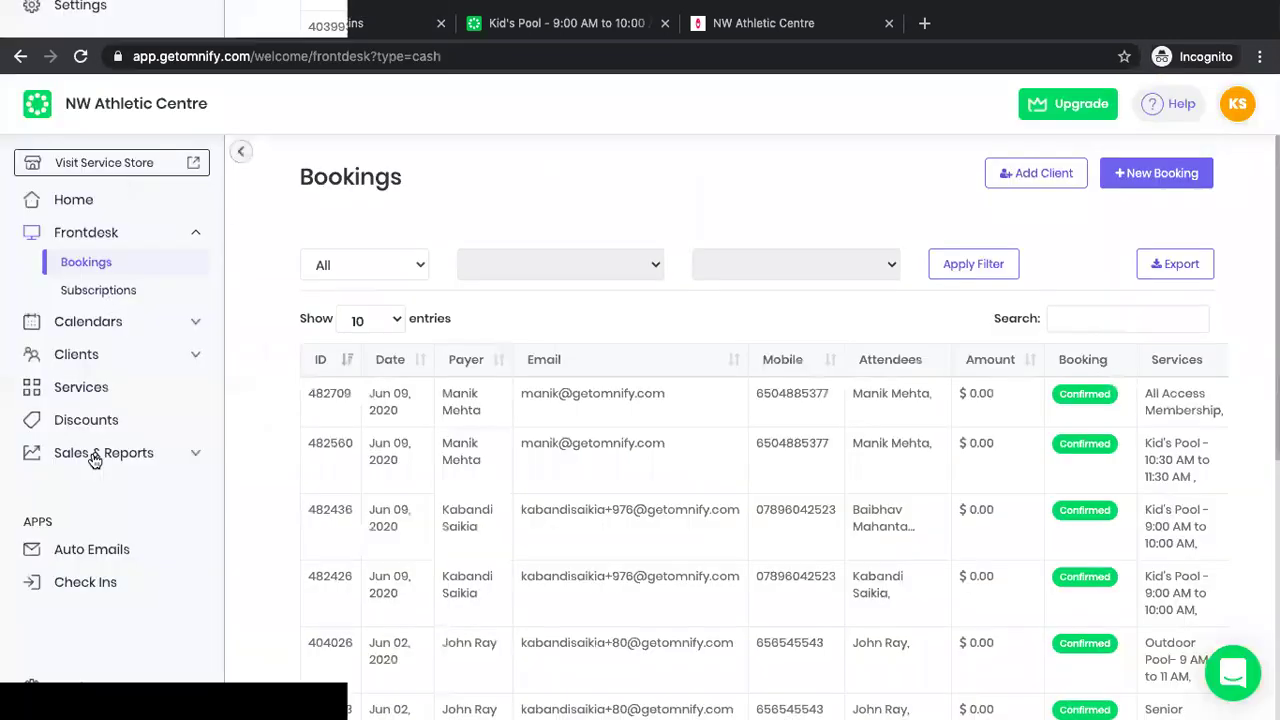
click(84, 392)
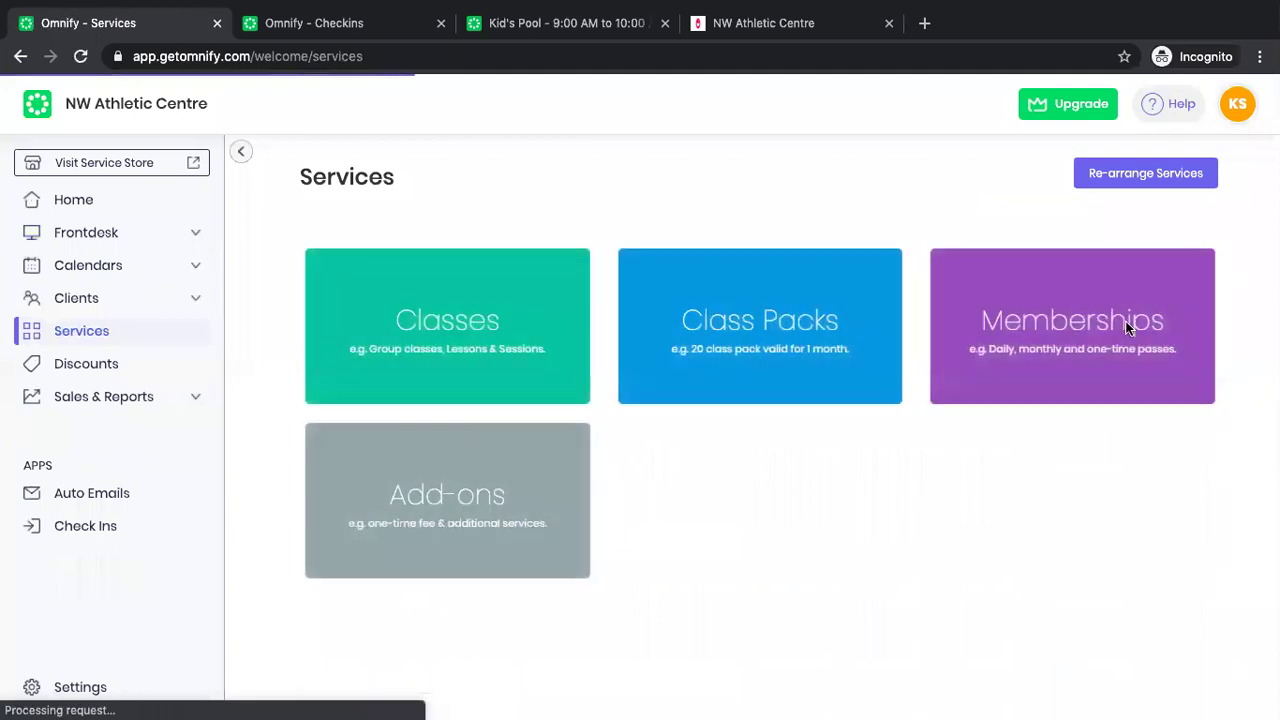
click(1121, 329)
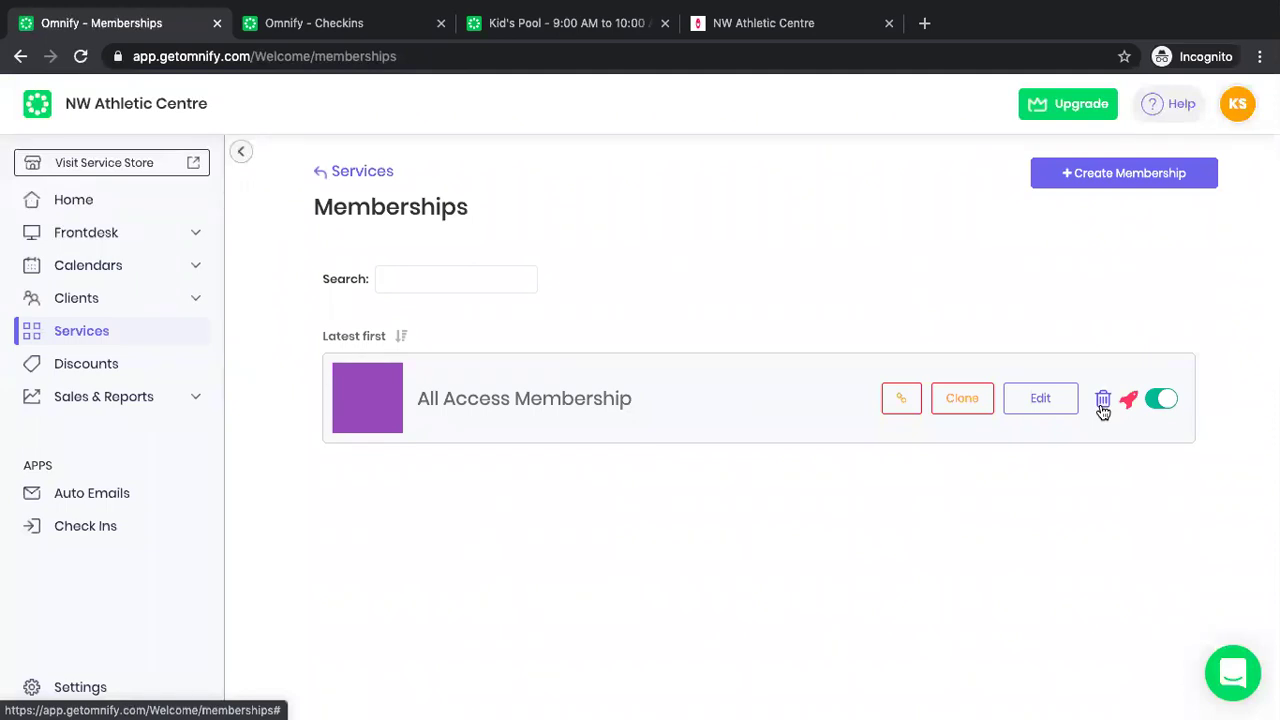
Delete the All Access Membership, then delete its benefit under Settings > Member Benefits.
click(1103, 400)
click(714, 517)
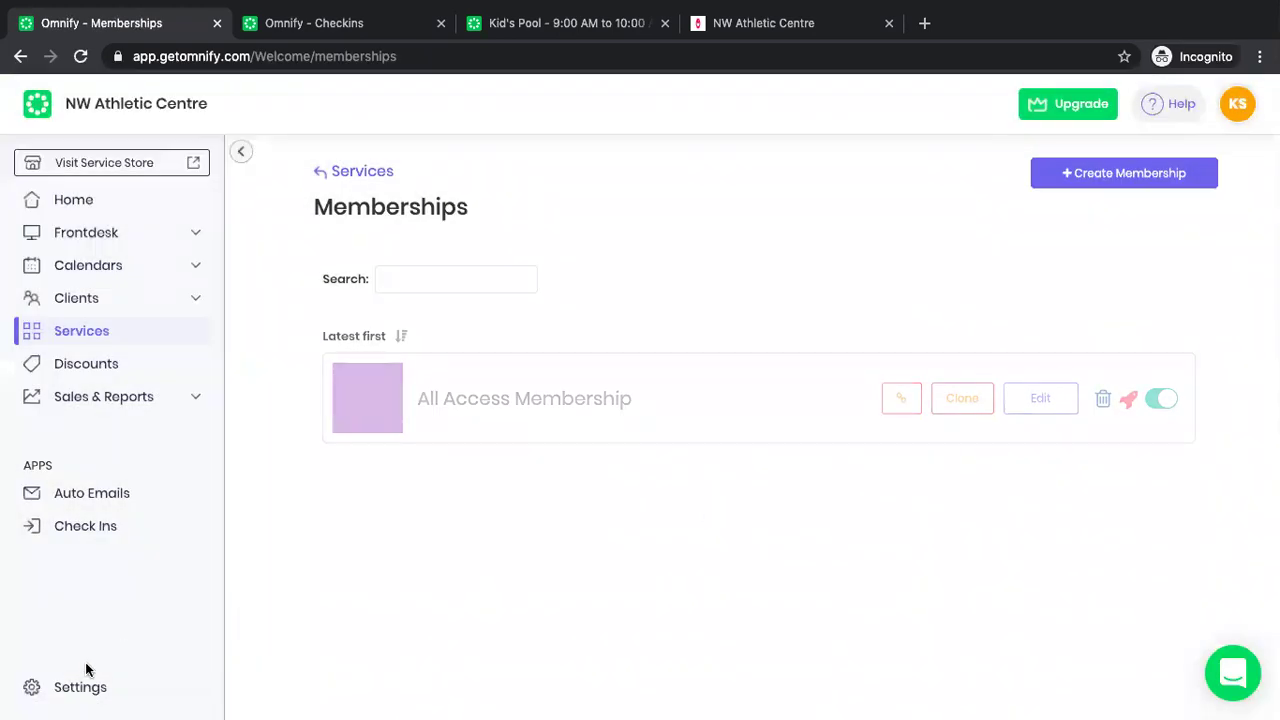
click(80, 686)
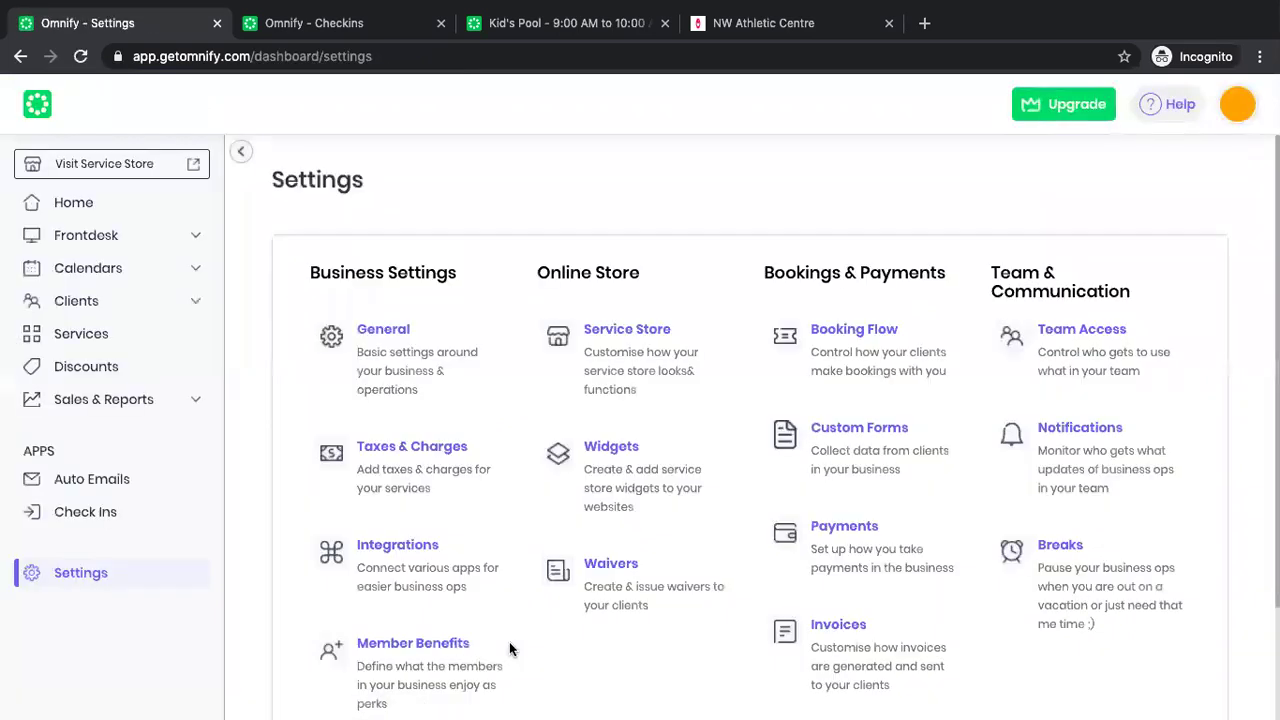
click(393, 684)
scroll(623, 656, down, 2)
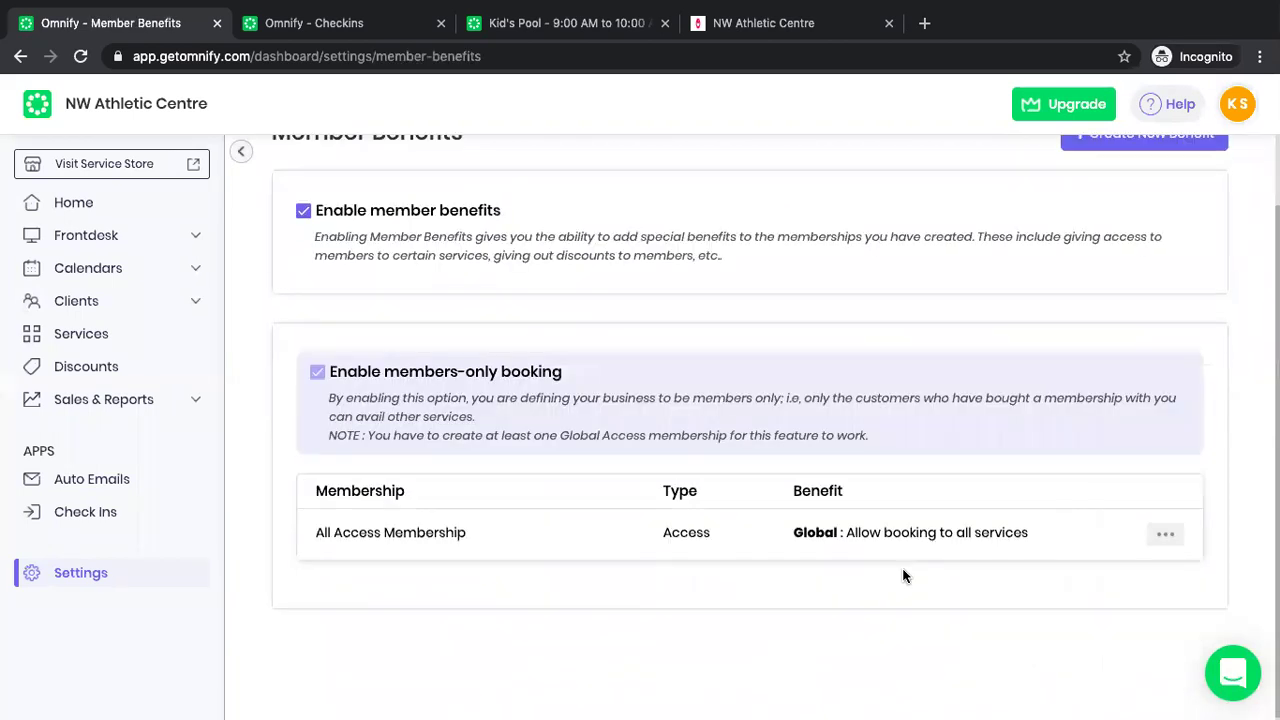
click(1163, 531)
click(1143, 580)
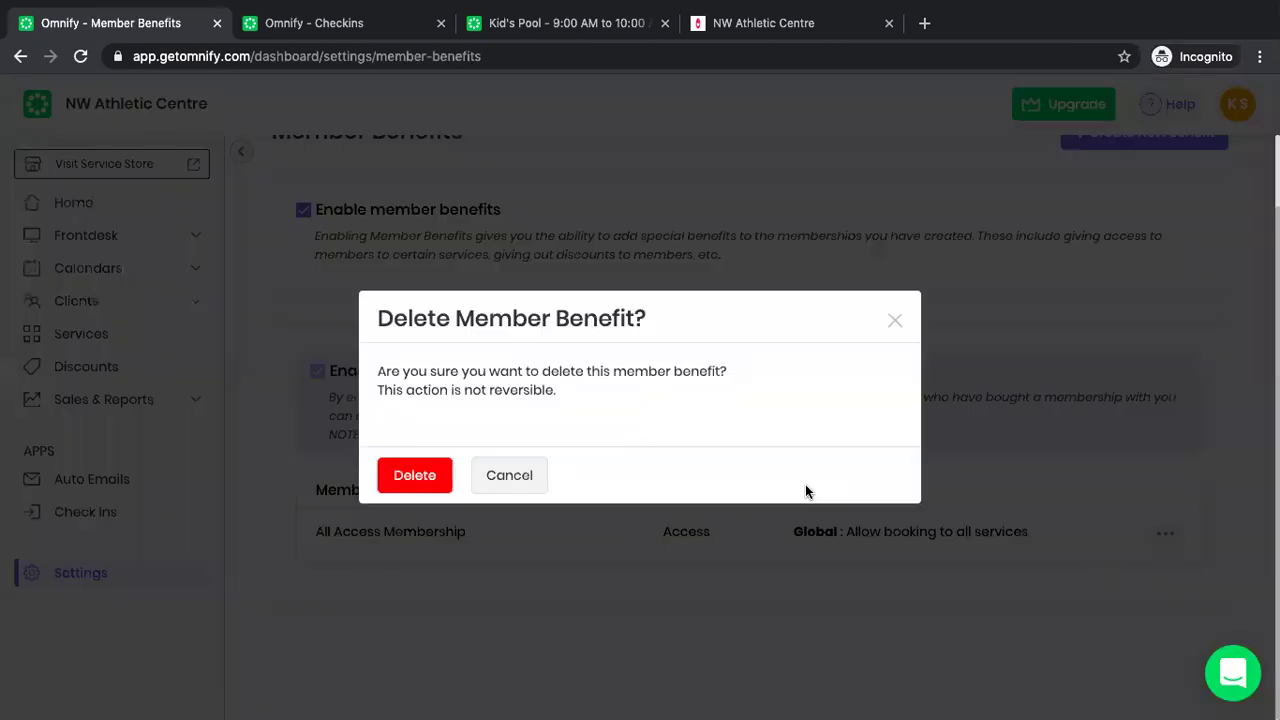
click(430, 476)
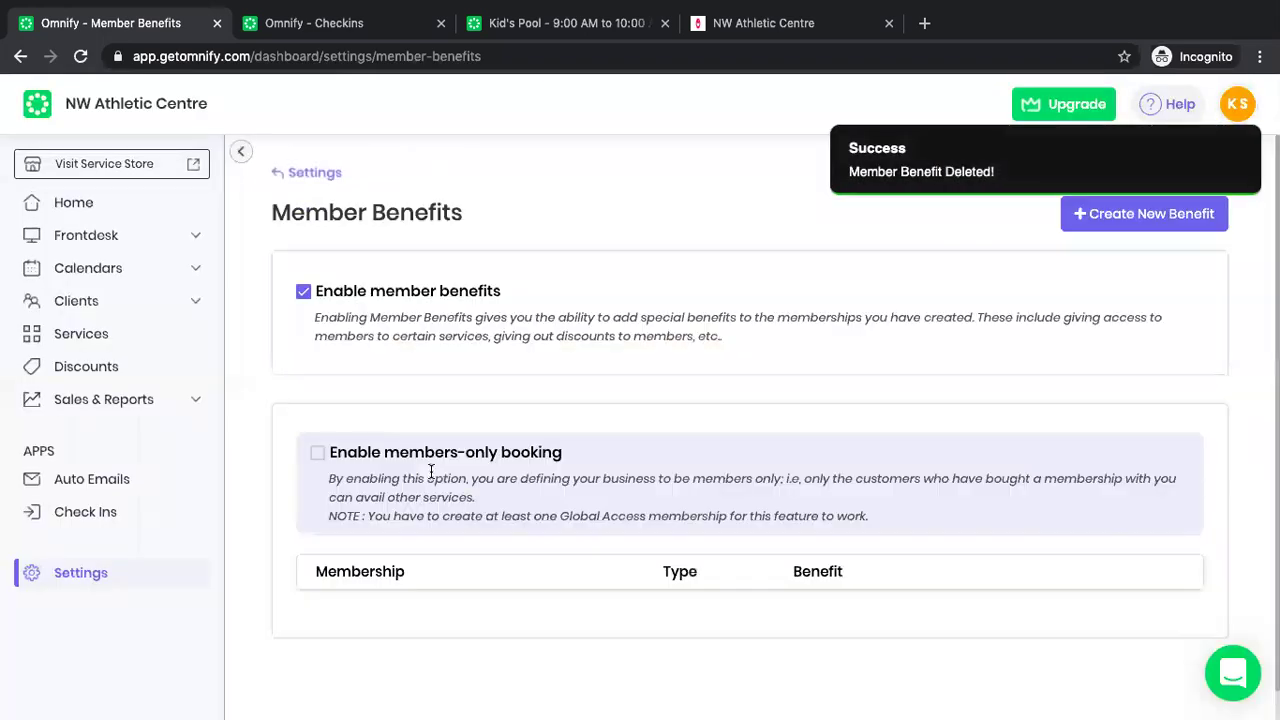
click(87, 204)
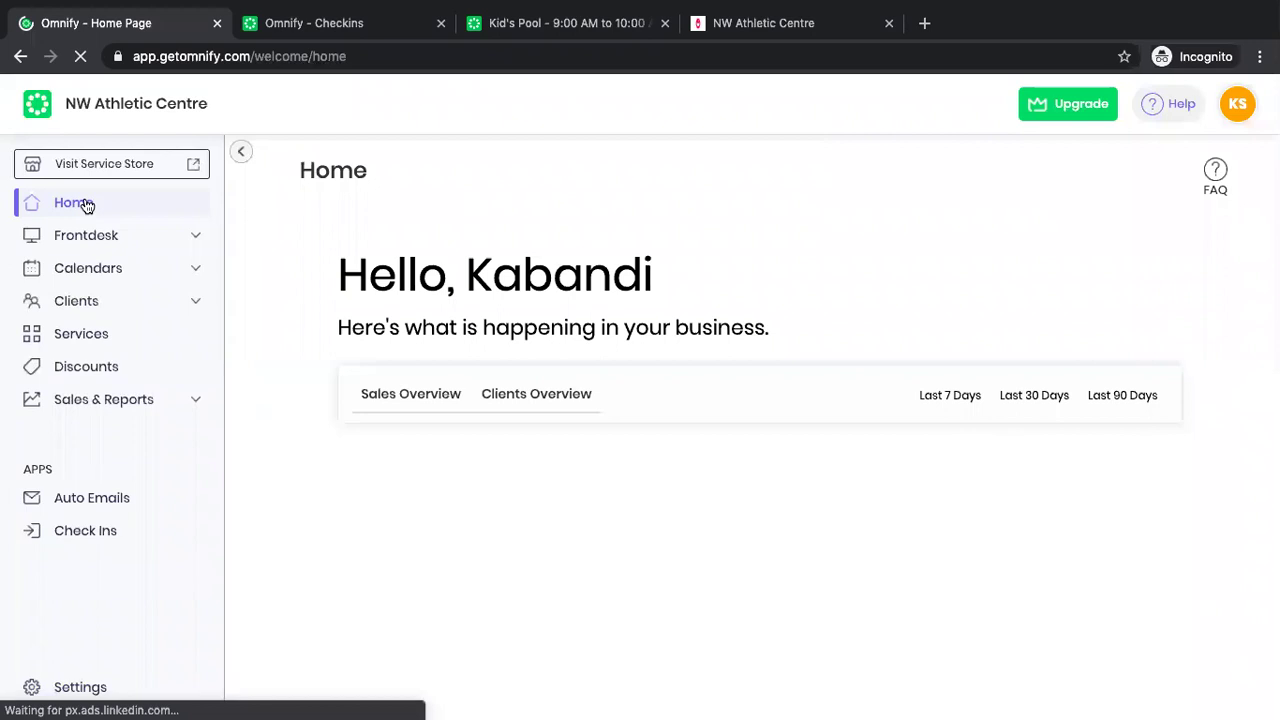
Go to Services > Memberships and start a new membership with Create Membership.
click(73, 340)
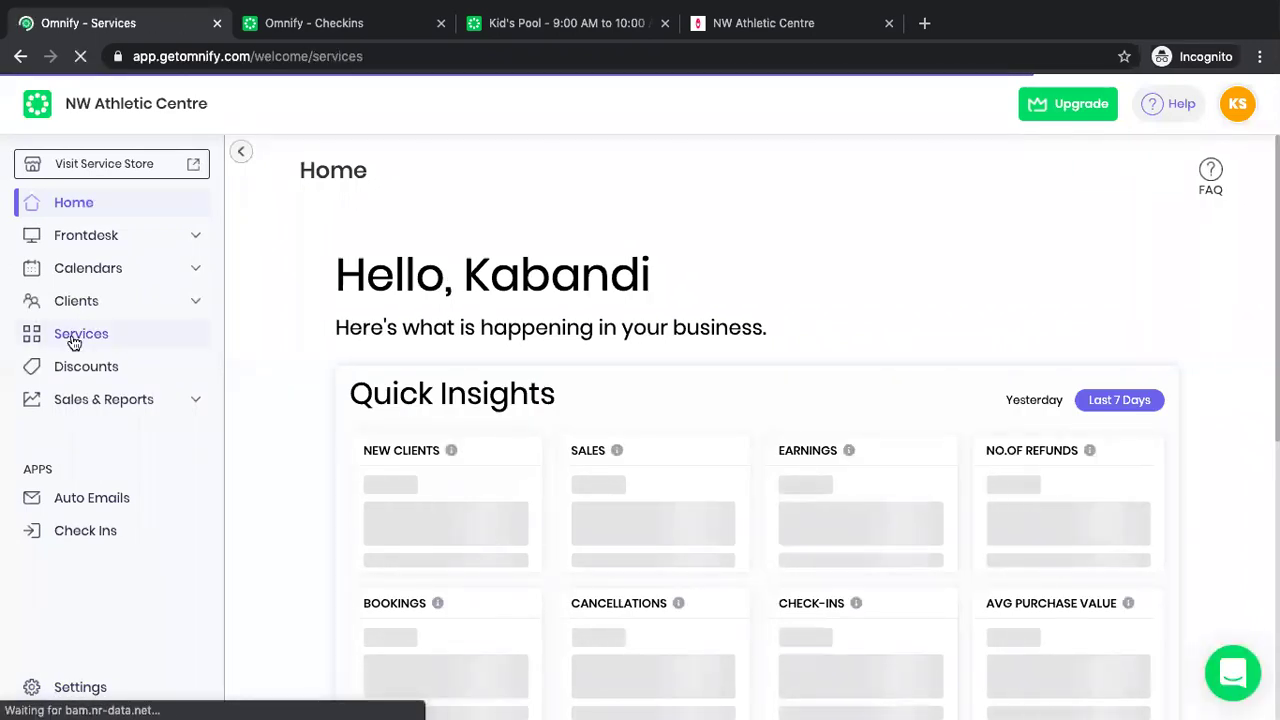
click(1063, 335)
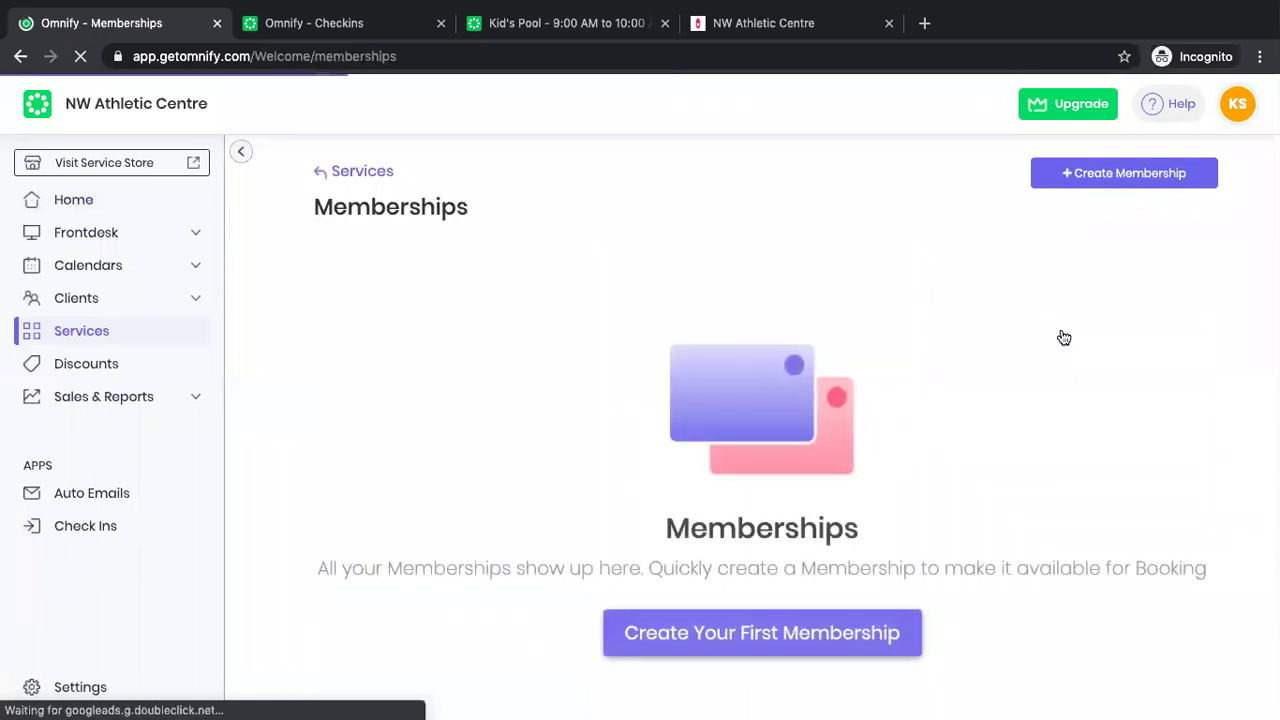
click(711, 641)
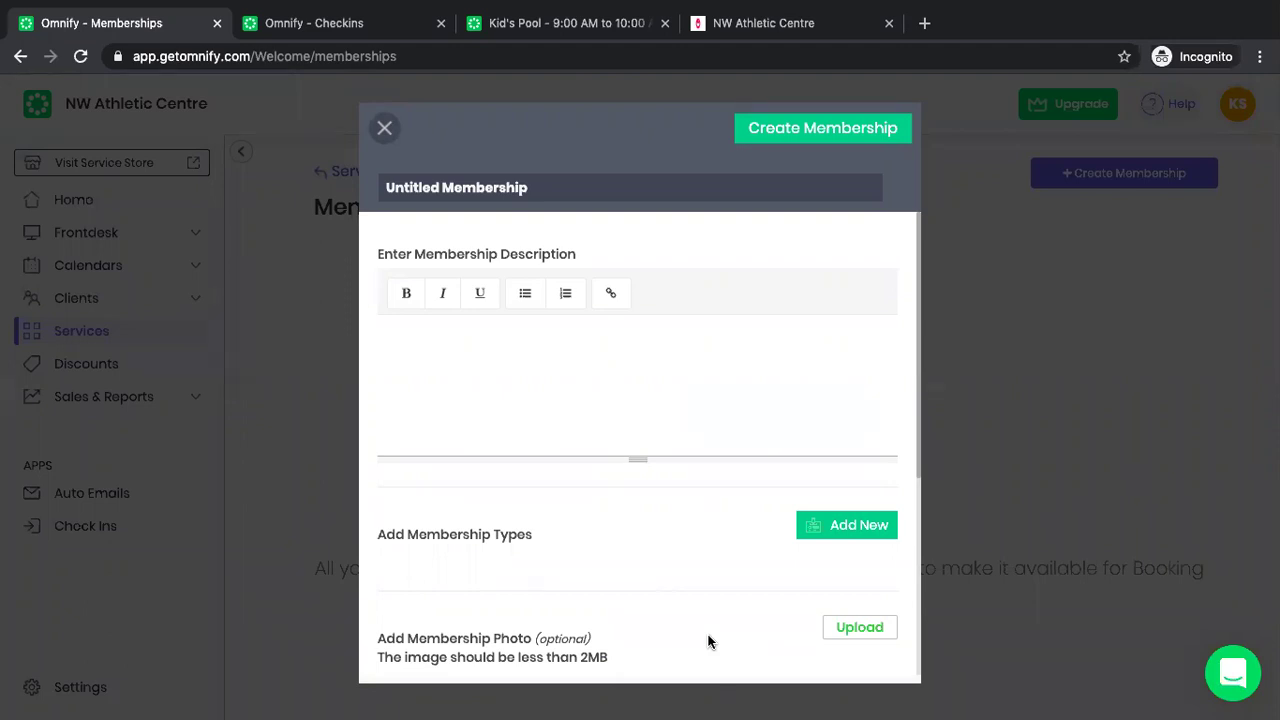
Title the membership 'Premium Membership' and add a 2 Year membership type.
triple_click(510, 190)
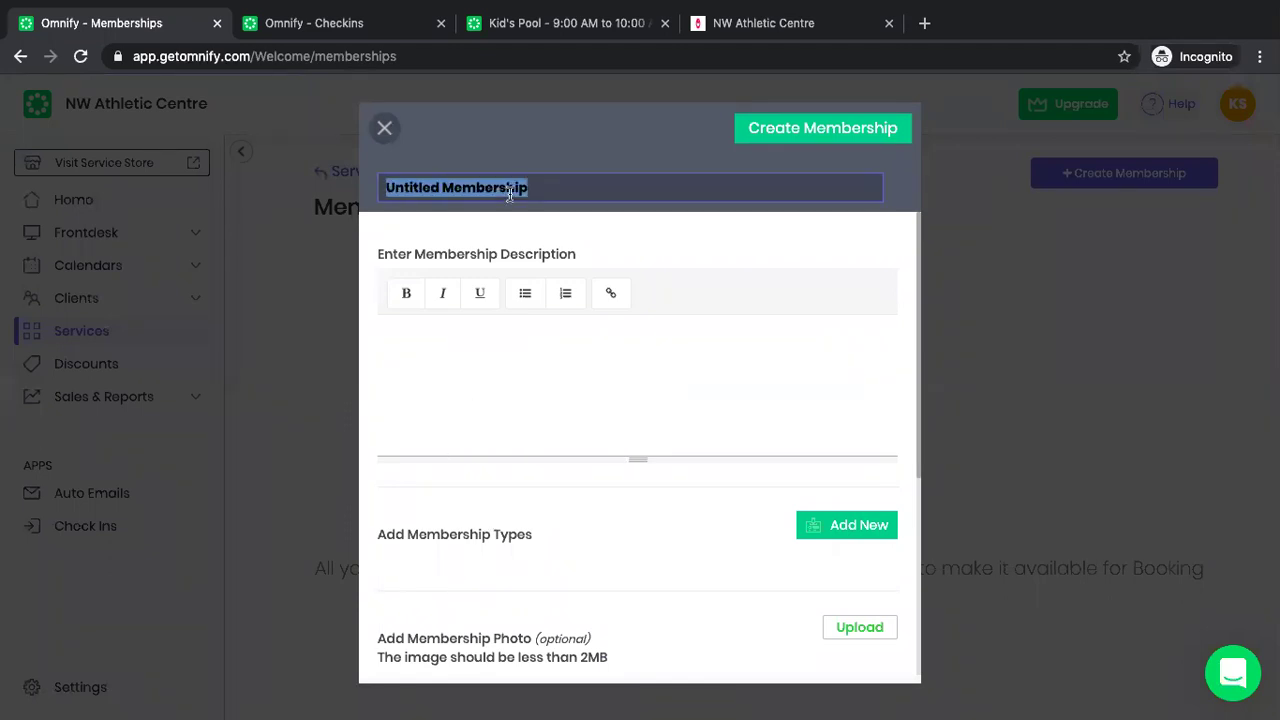
text(P)
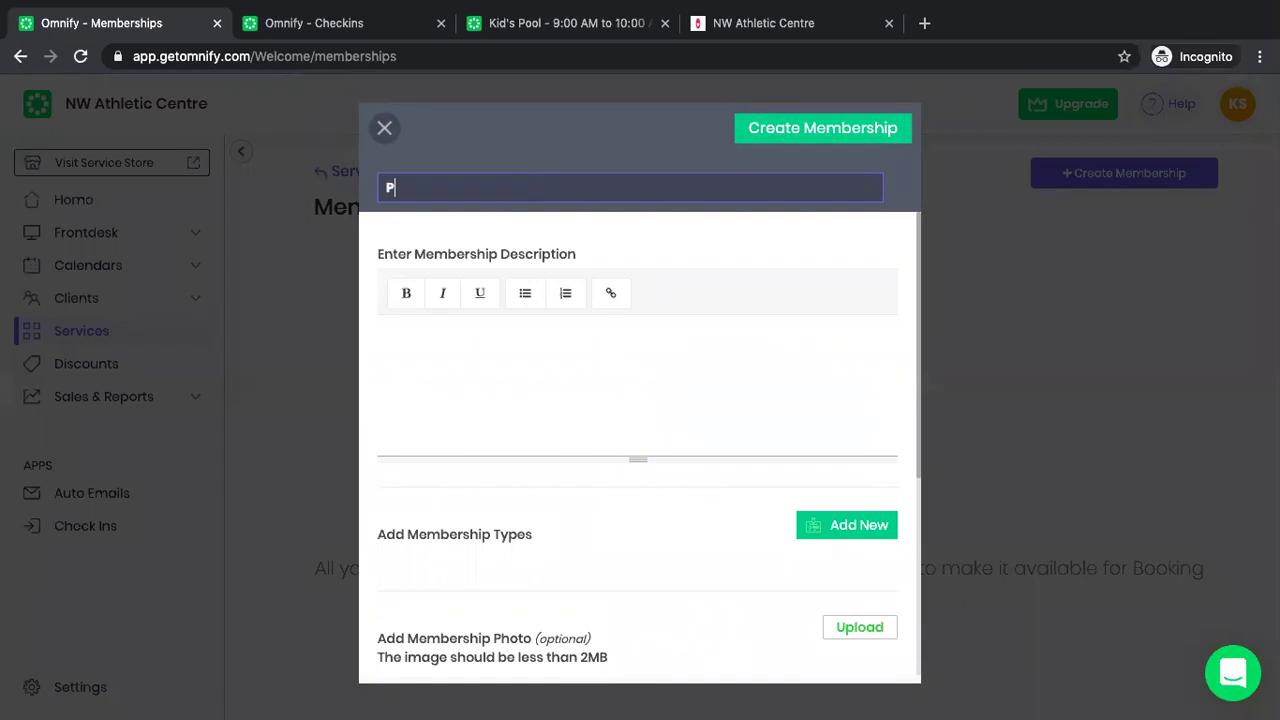
text(remium Mem)
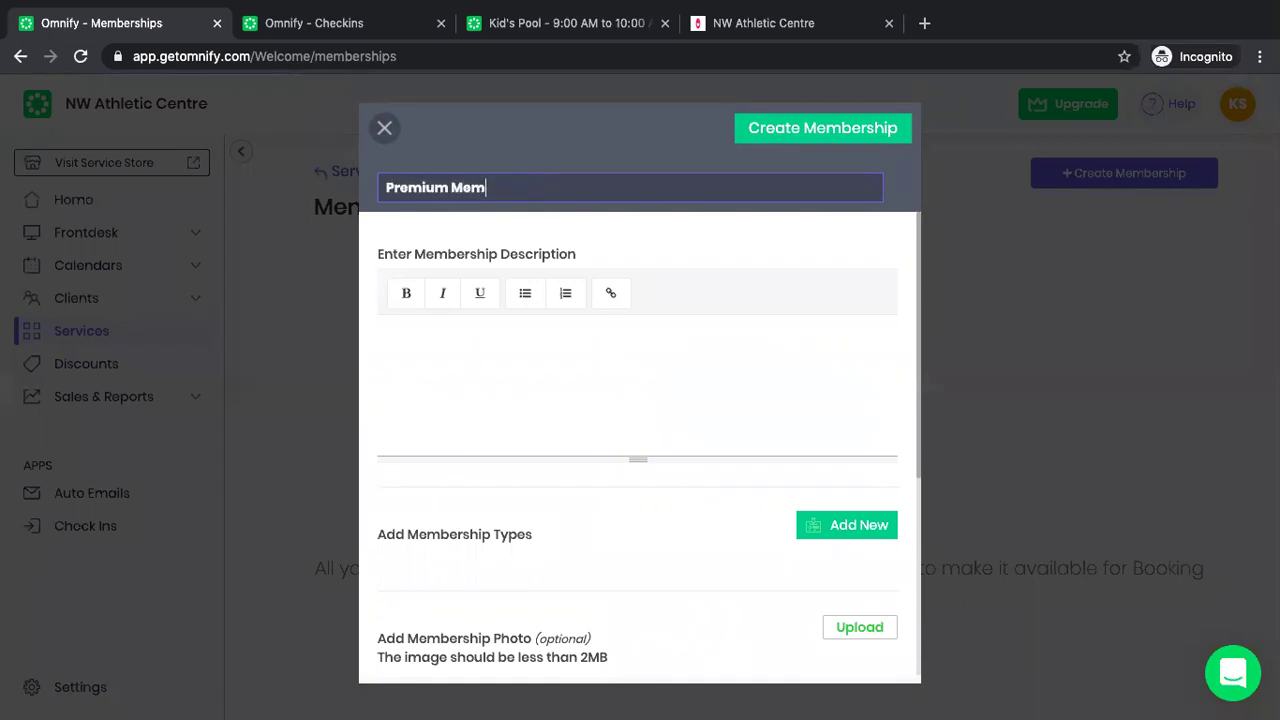
text(bership)
scroll(590, 476, down, 1)
click(830, 450)
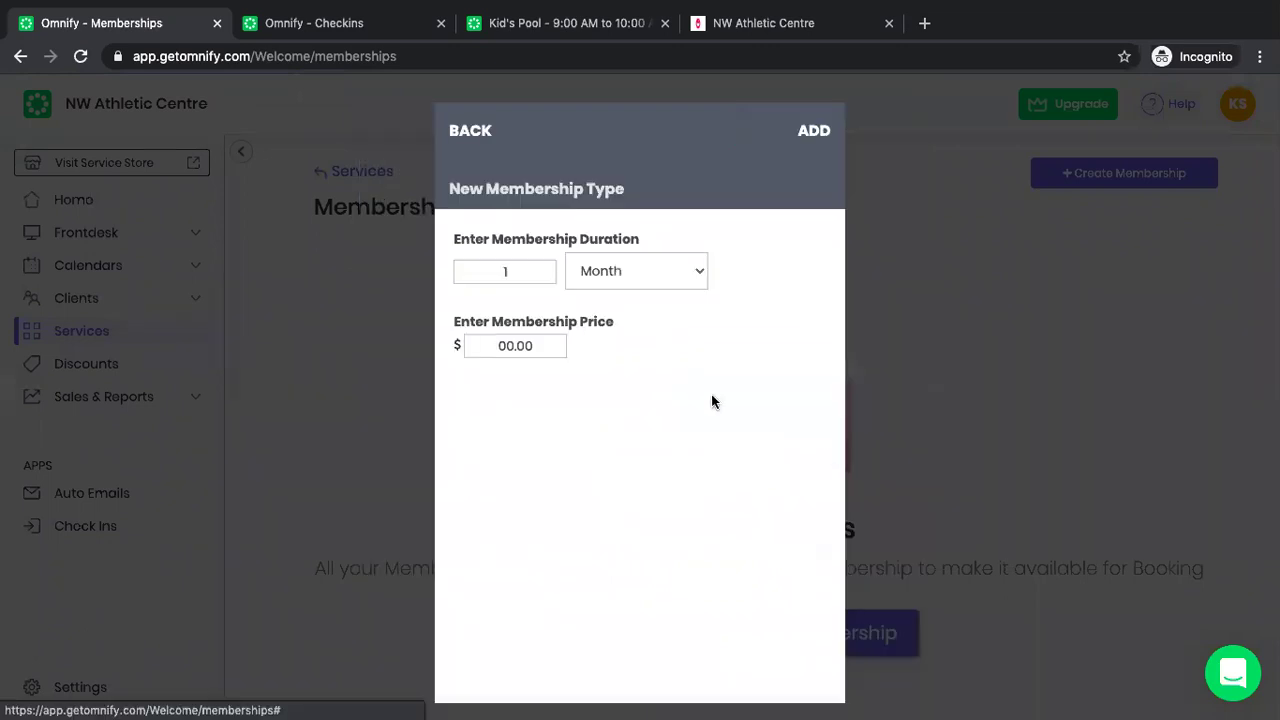
click(636, 281)
click(631, 289)
click(529, 271)
key(BackSpace)
text(2)
click(814, 131)
Turn off the joining fee, make it Not Cancellable, and create the membership.
scroll(860, 500, down, 3)
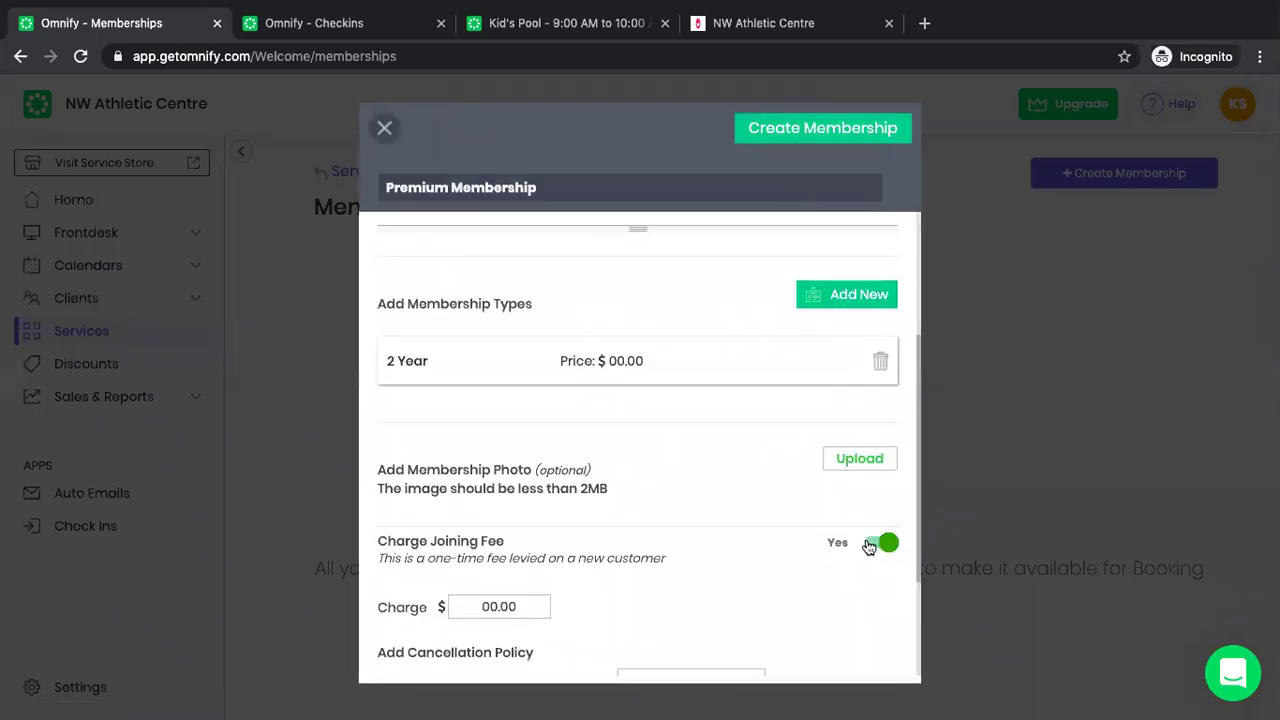
click(868, 546)
scroll(689, 540, down, 1)
click(689, 540)
click(705, 437)
click(844, 131)
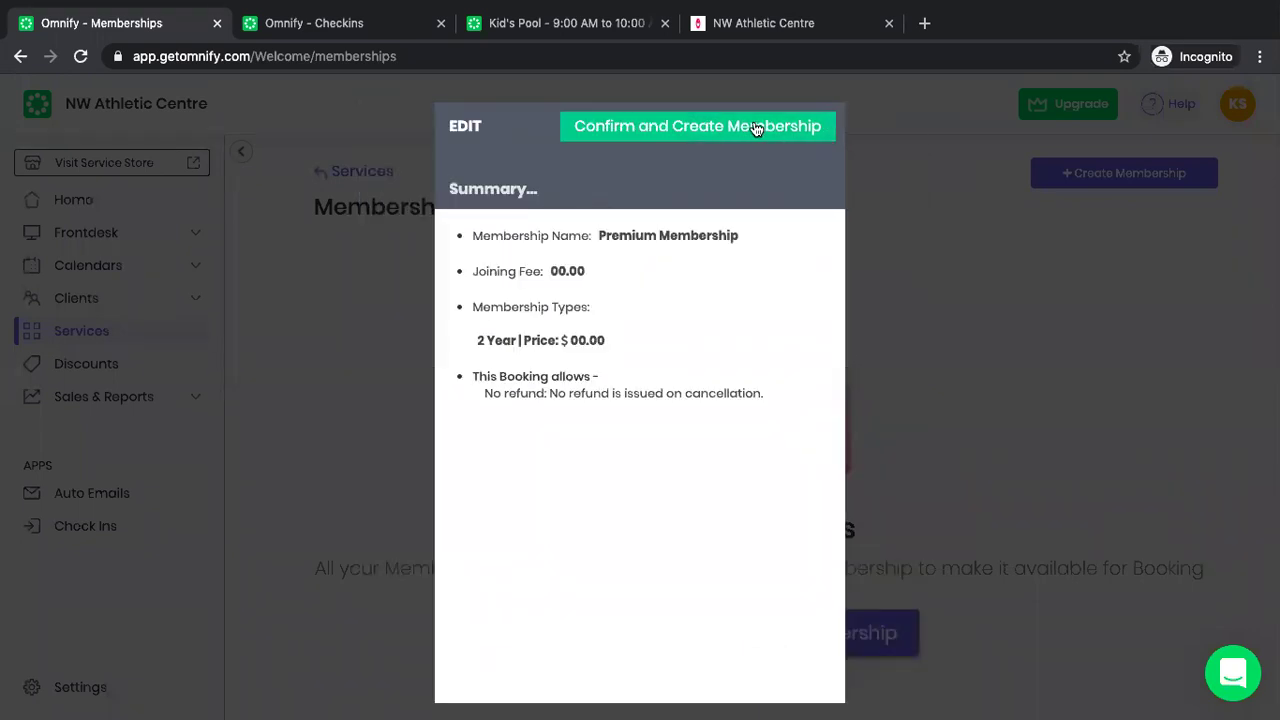
click(756, 127)
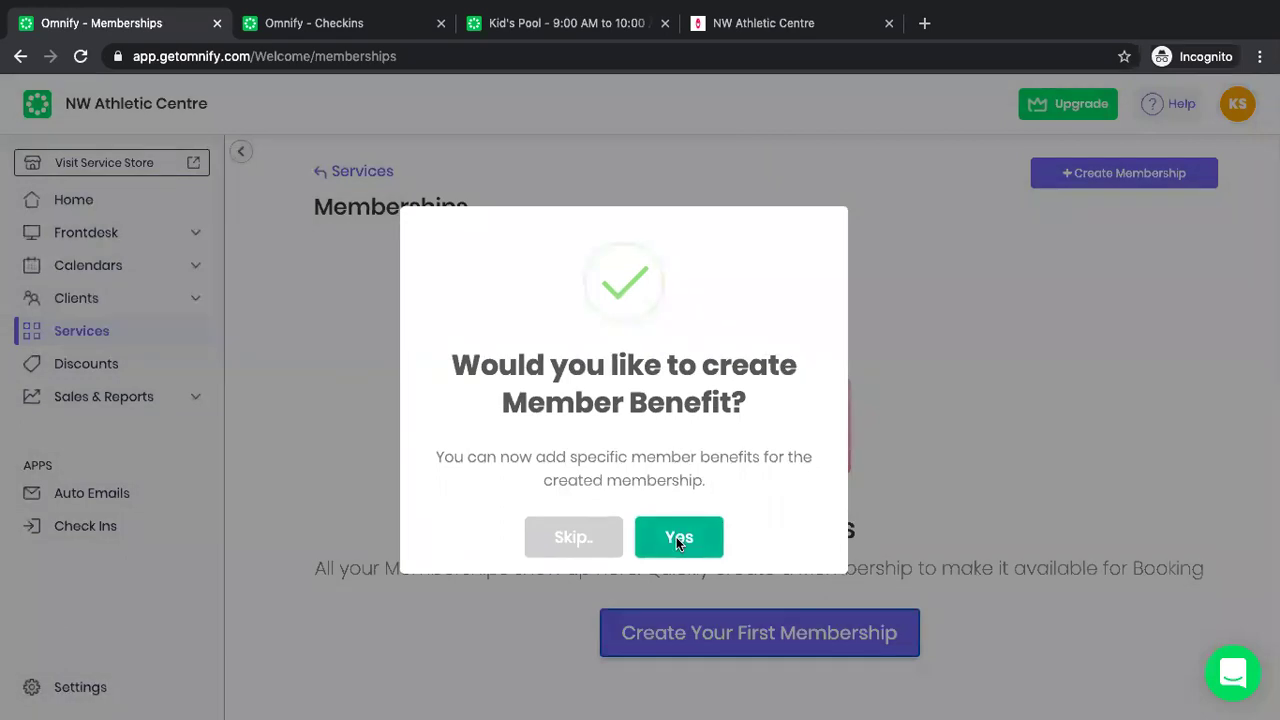
Start a new member benefit named 'Premium Members'.
click(676, 538)
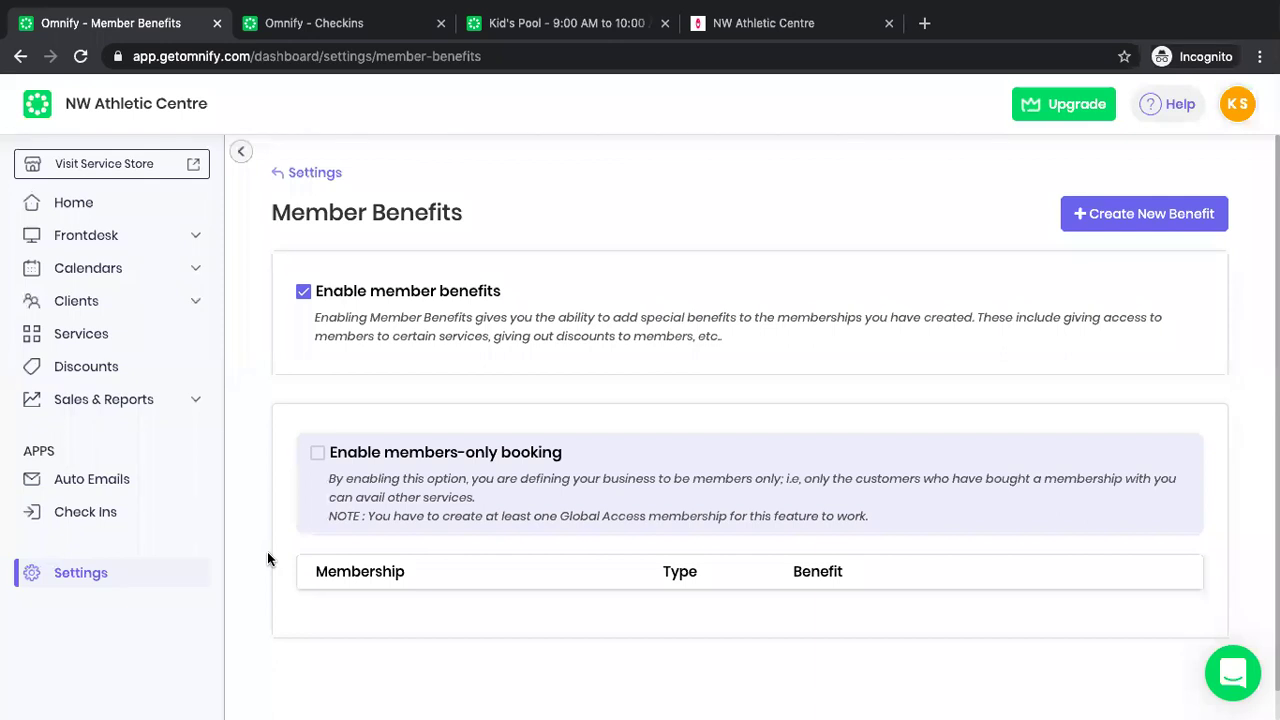
click(1099, 218)
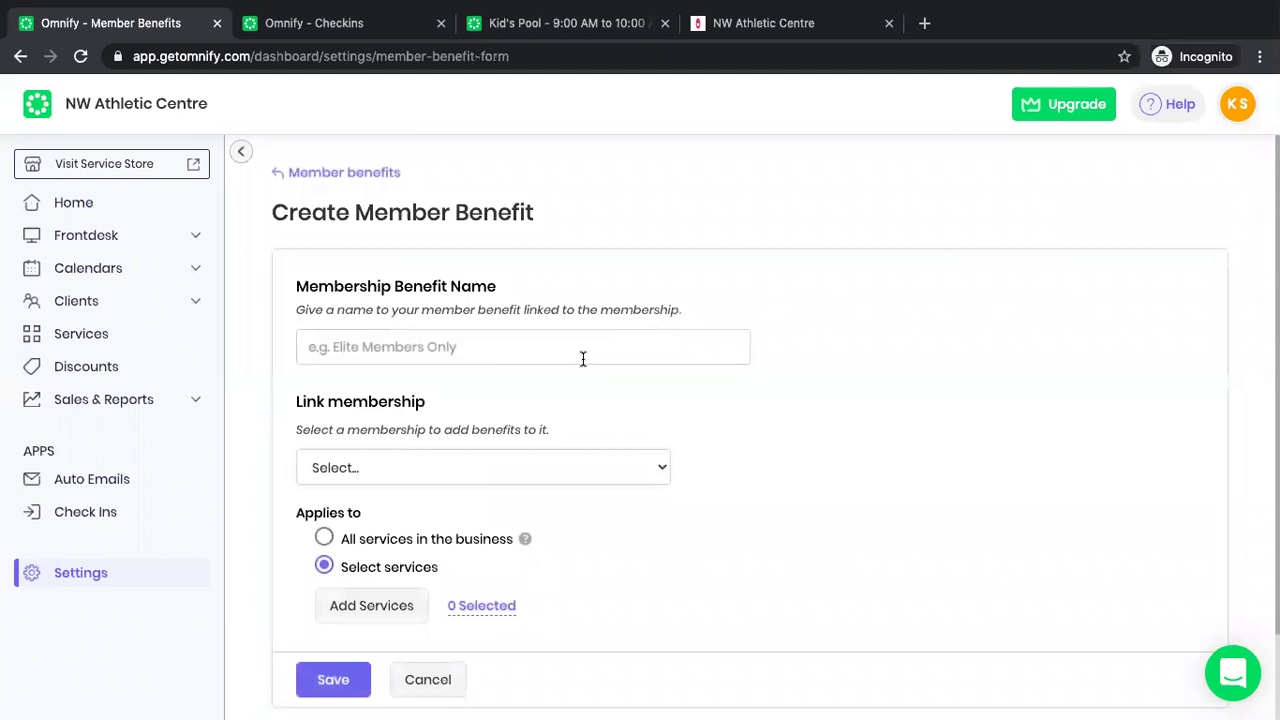
click(583, 358)
text(Prem)
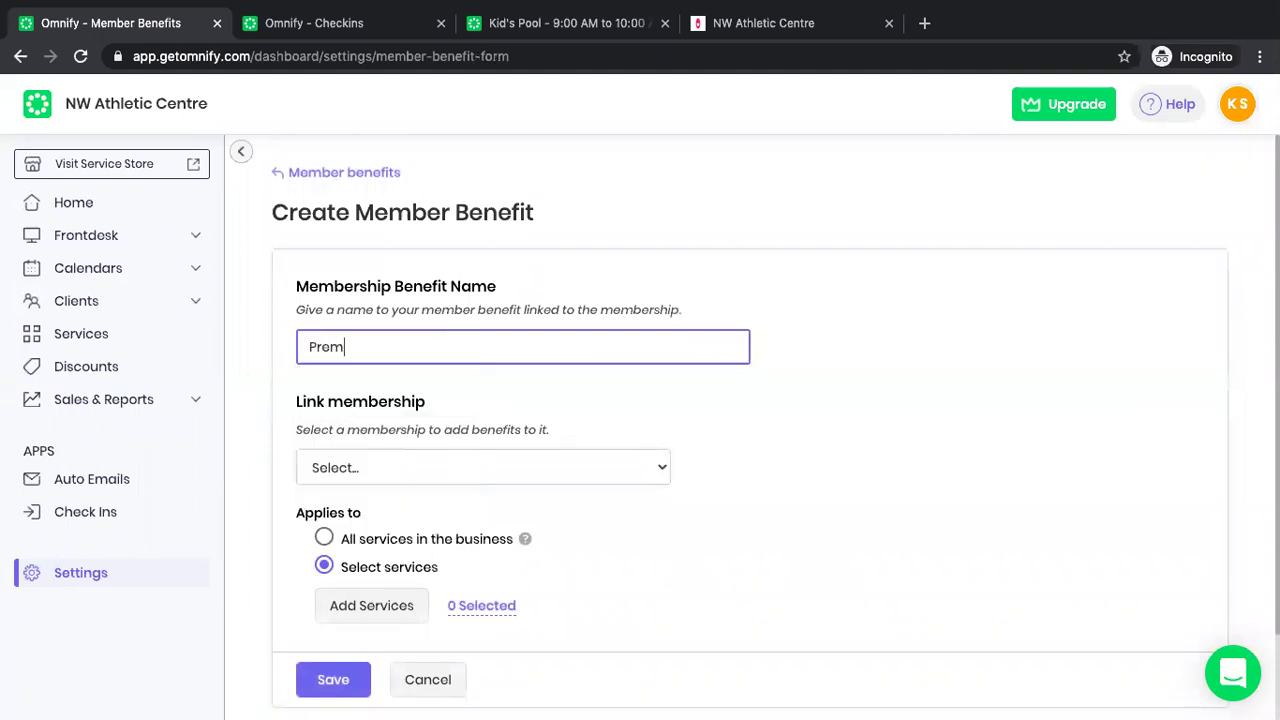
text(imum Members)
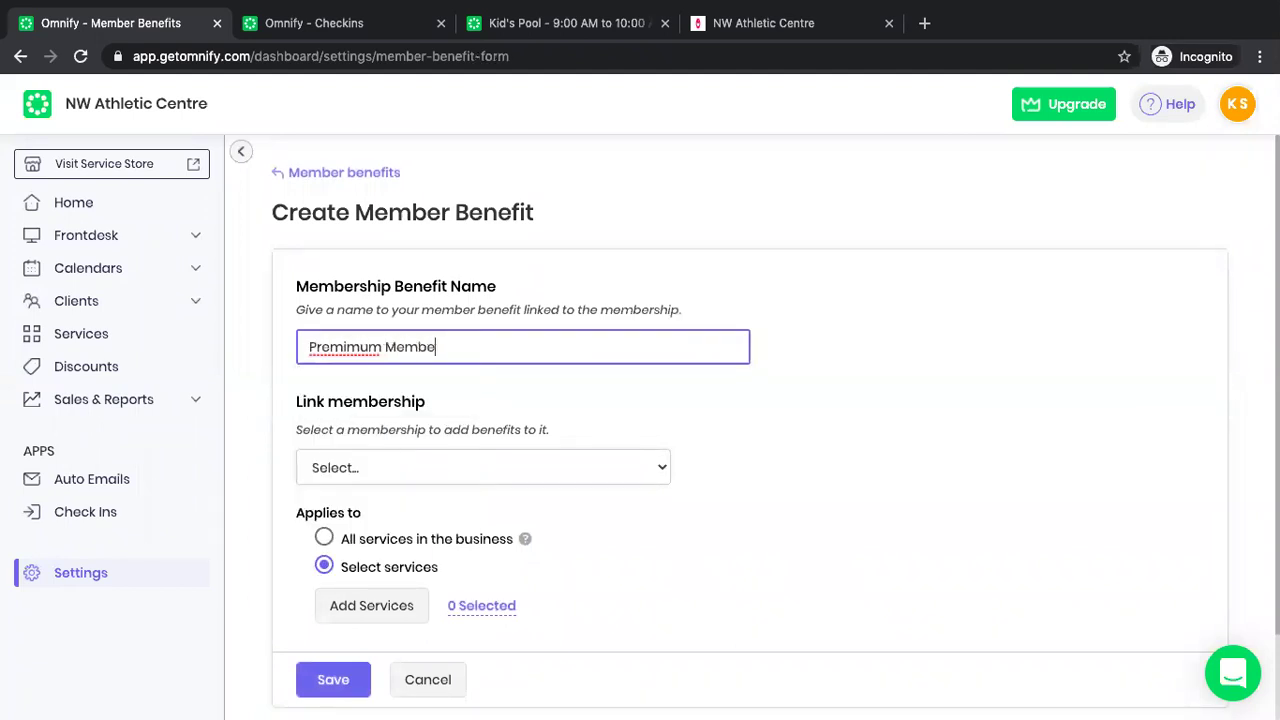
click(355, 348)
key(BackSpace)
Link it to Premium Membership with Outdoor Pool 9/11:30 AM and Lap Pool 10 AM/12:30 PM, and save.
click(395, 470)
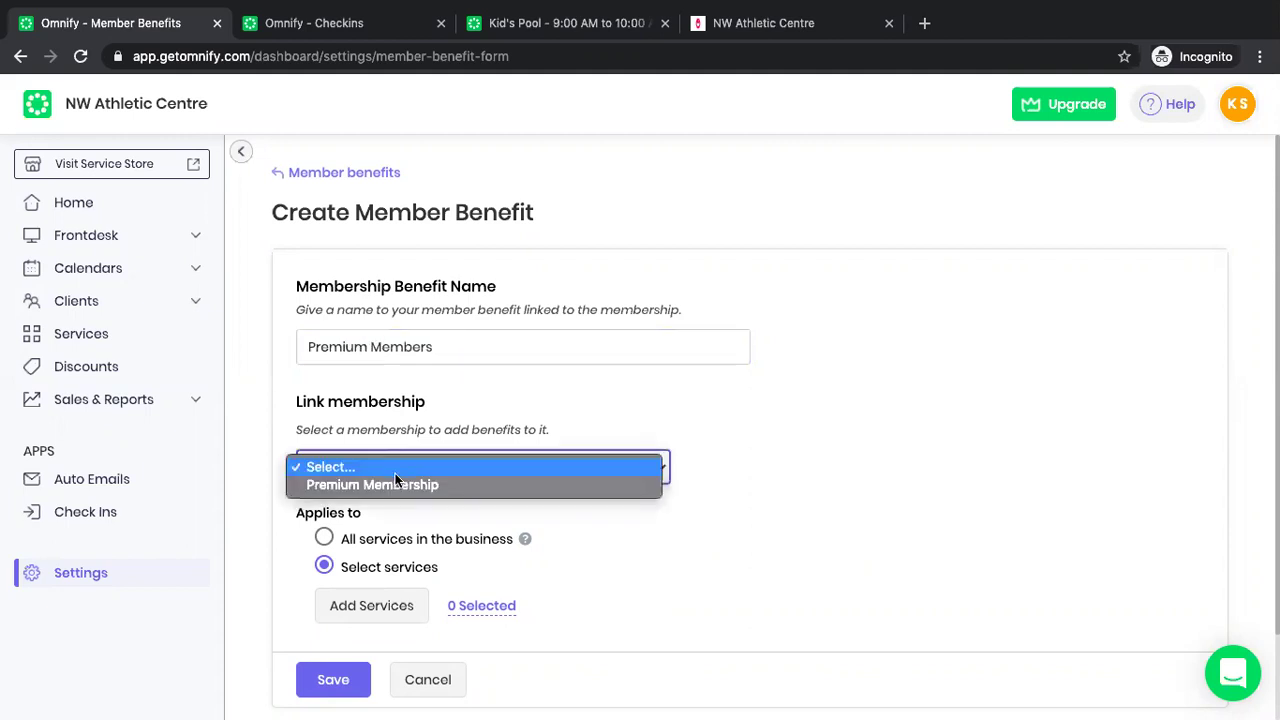
click(388, 484)
scroll(389, 515, down, 1)
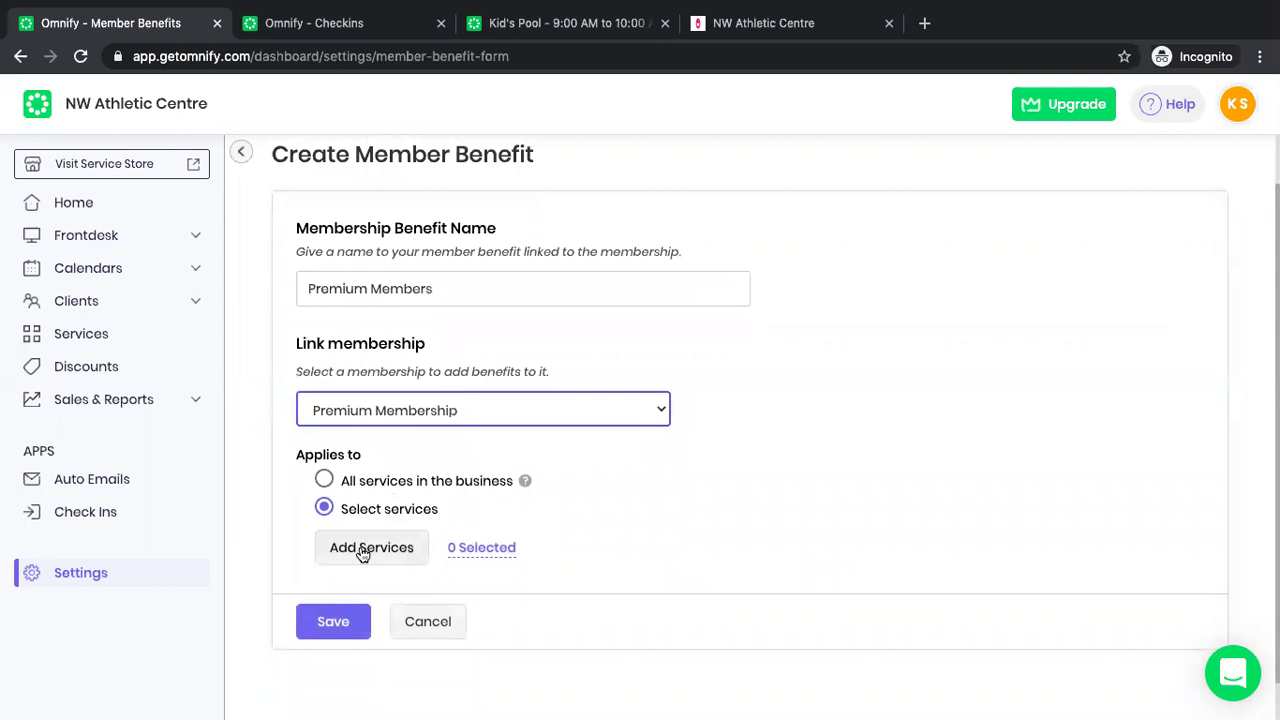
click(371, 547)
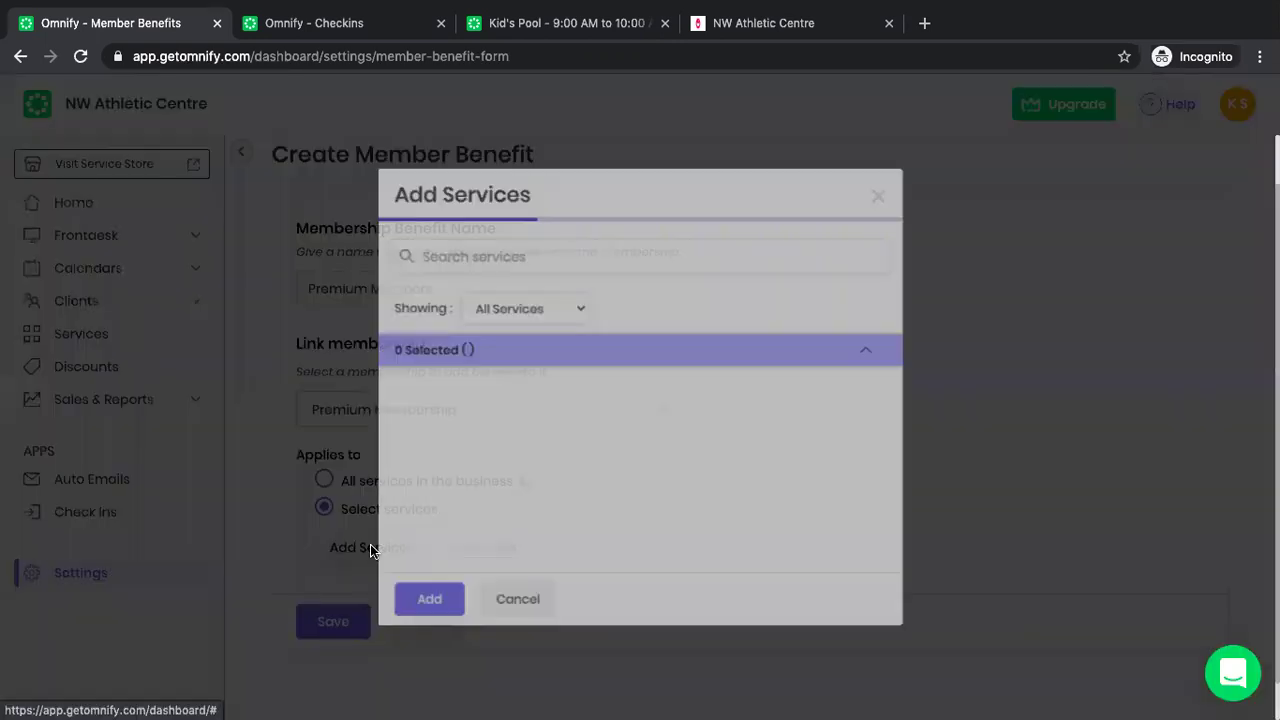
click(386, 333)
click(385, 374)
click(385, 502)
click(385, 545)
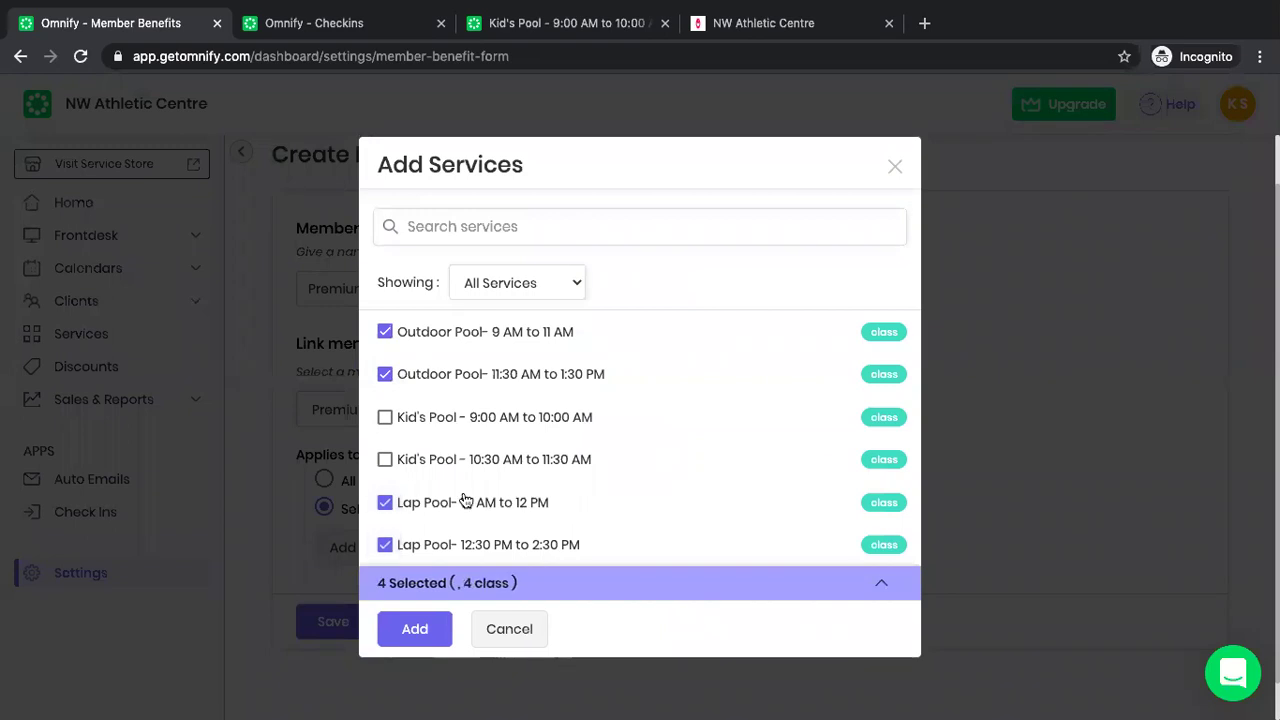
click(418, 630)
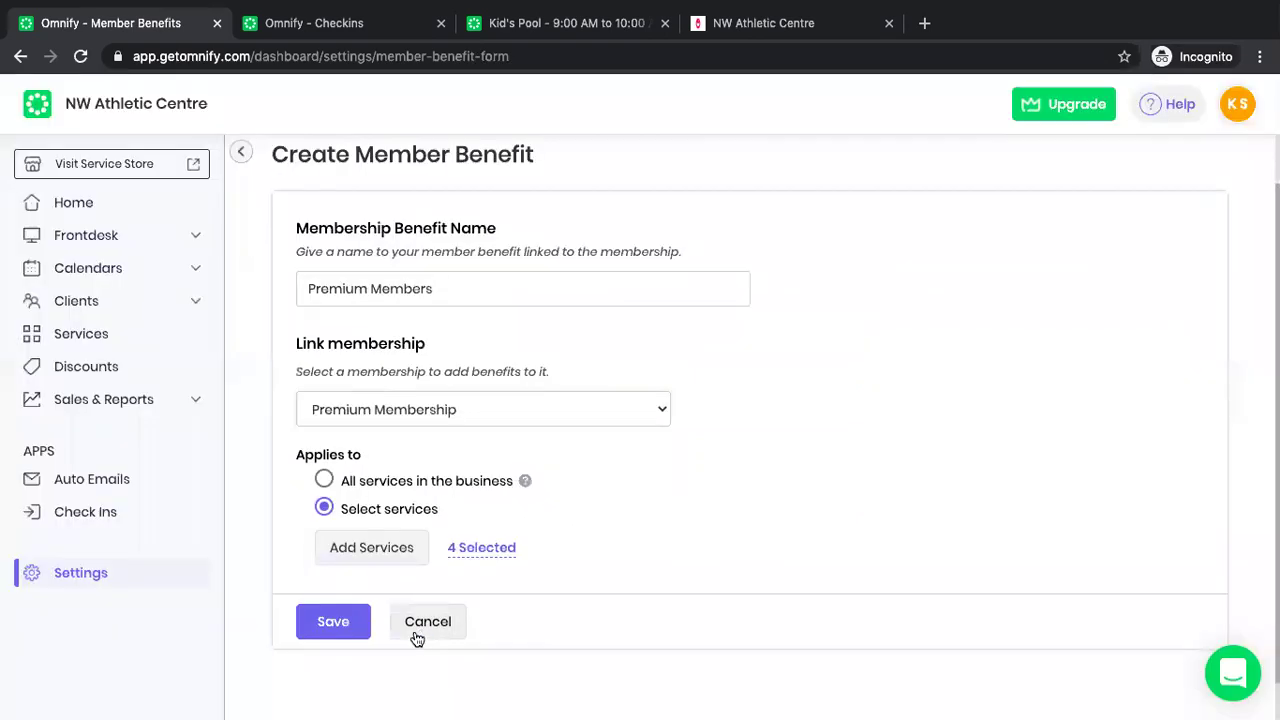
click(340, 628)
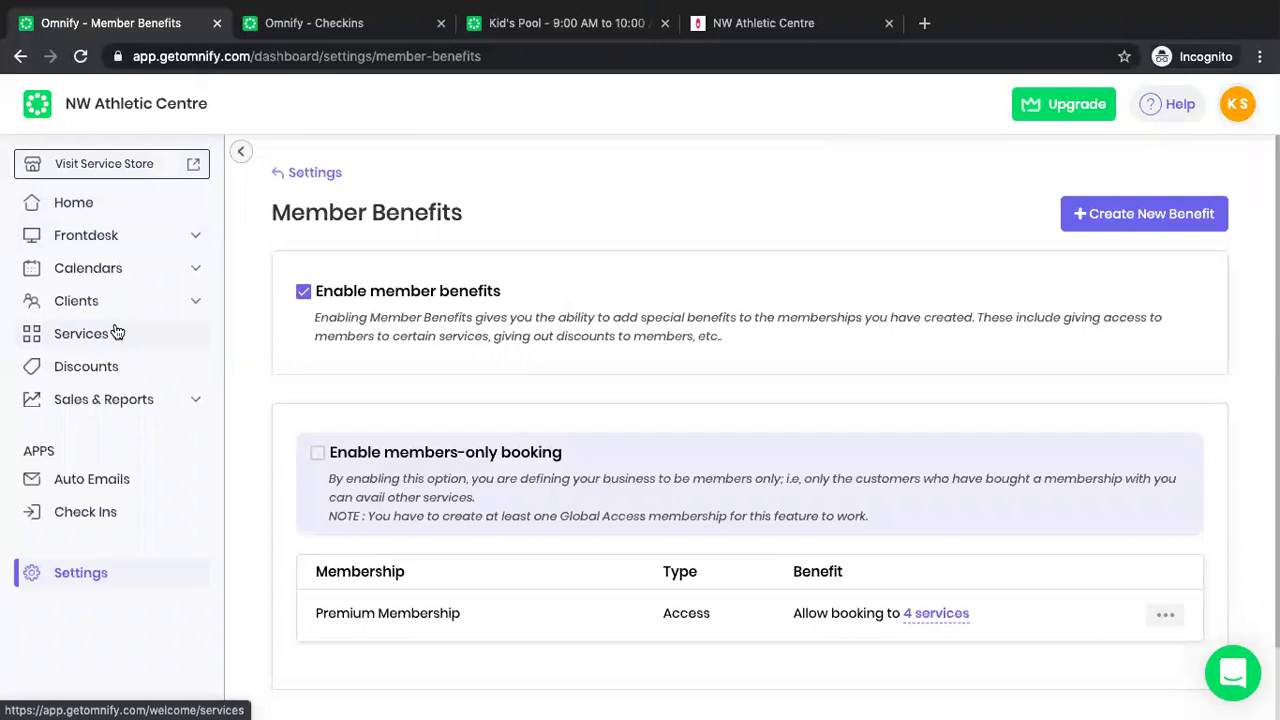
click(112, 213)
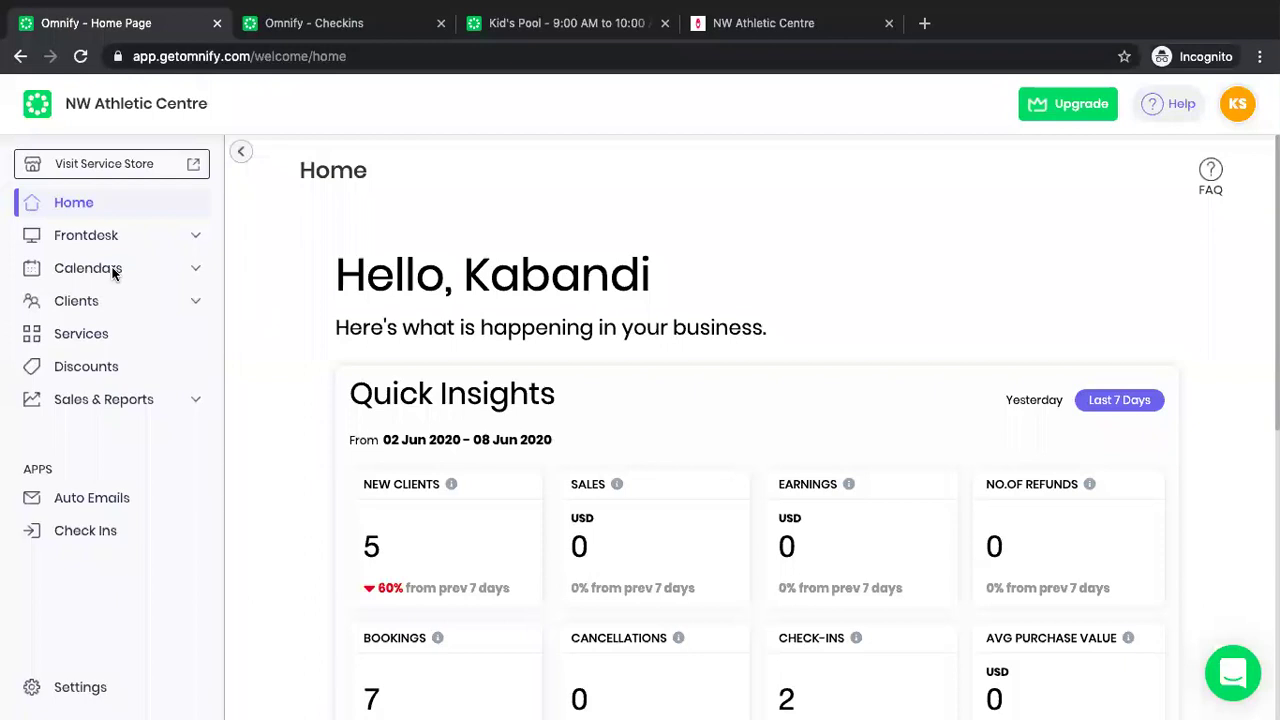
Open the Class calendar filtered to show only classes With Attendees.
click(110, 272)
click(109, 273)
click(109, 273)
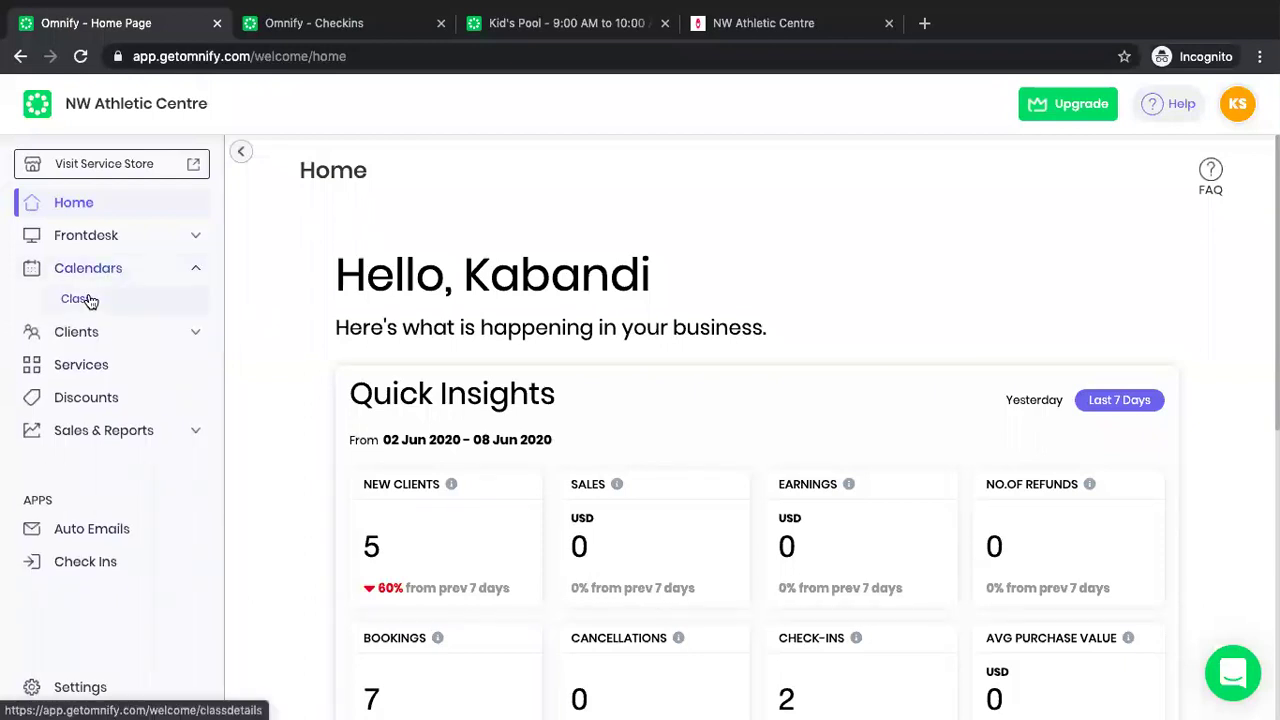
click(89, 300)
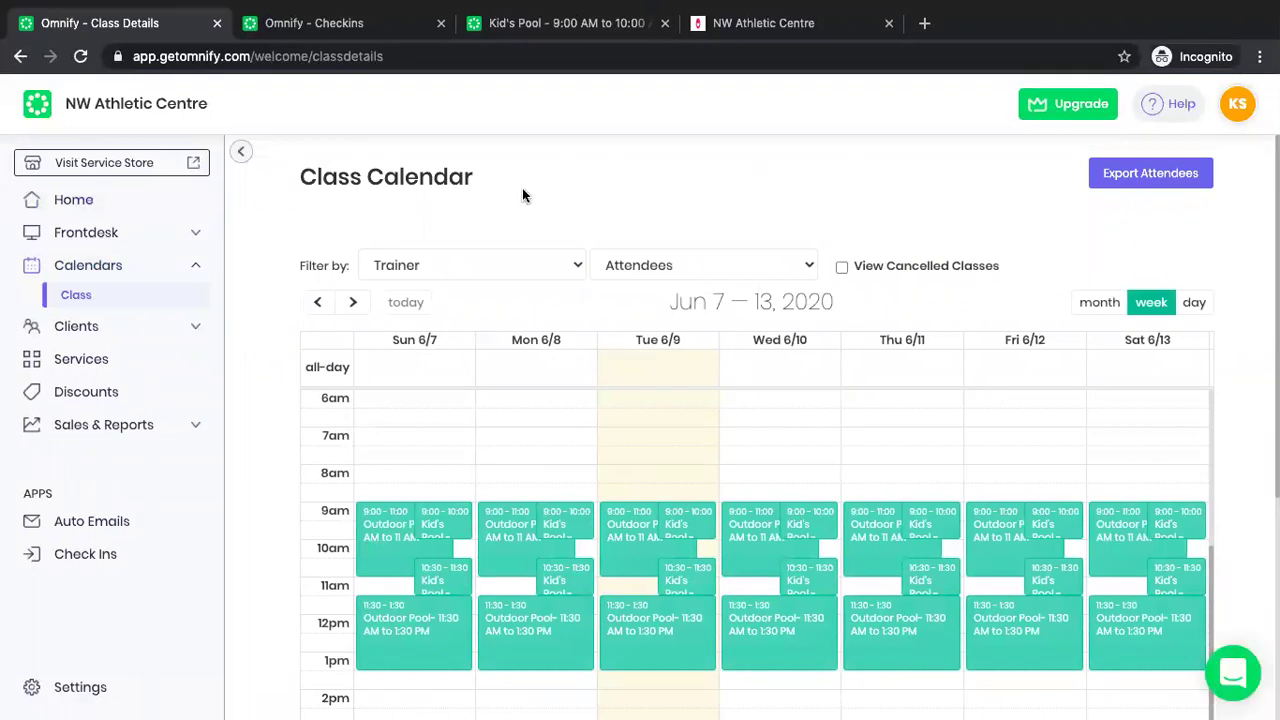
click(681, 264)
click(684, 300)
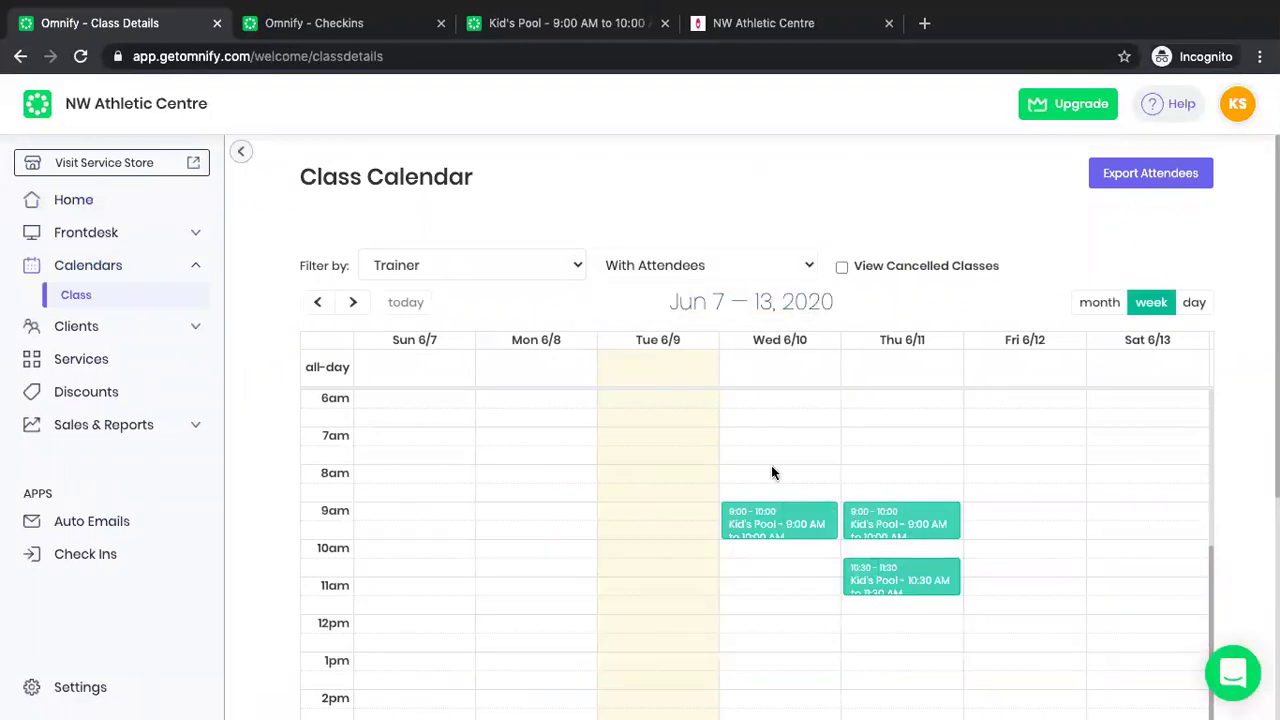
Check in the booked client in Wednesday's 9:00 Kid's Pool class.
click(1192, 304)
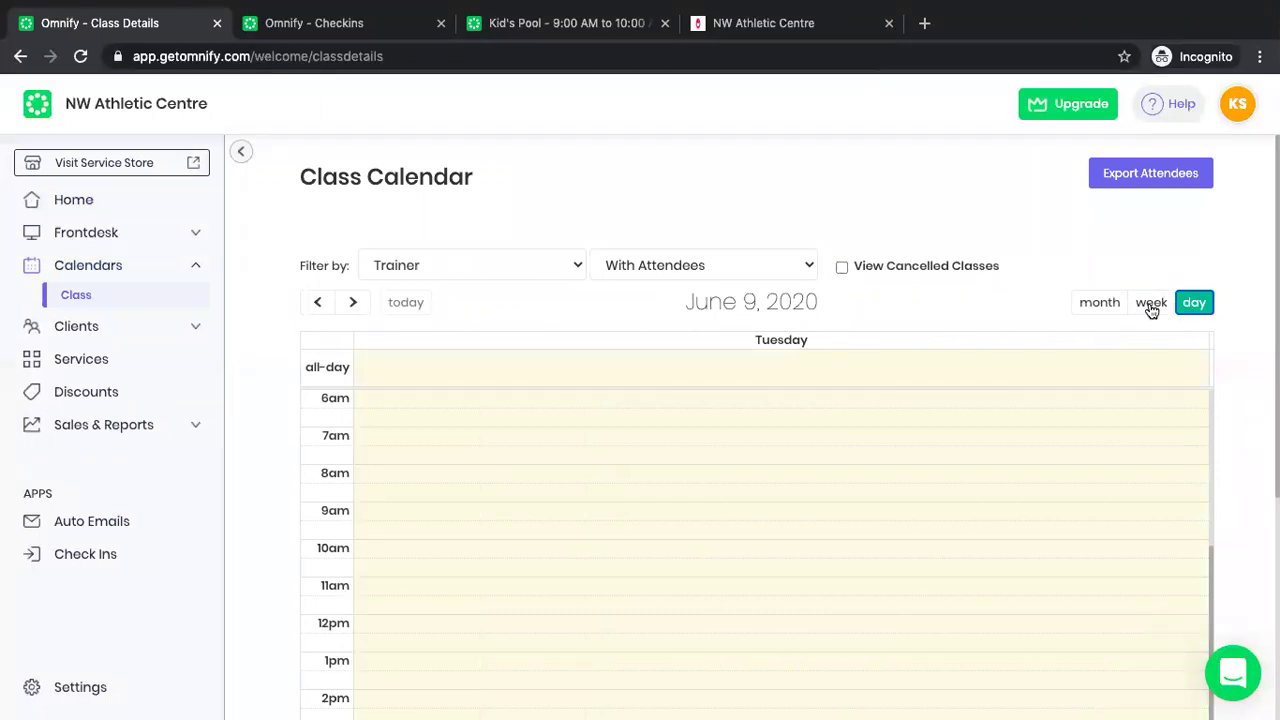
click(1151, 304)
click(796, 518)
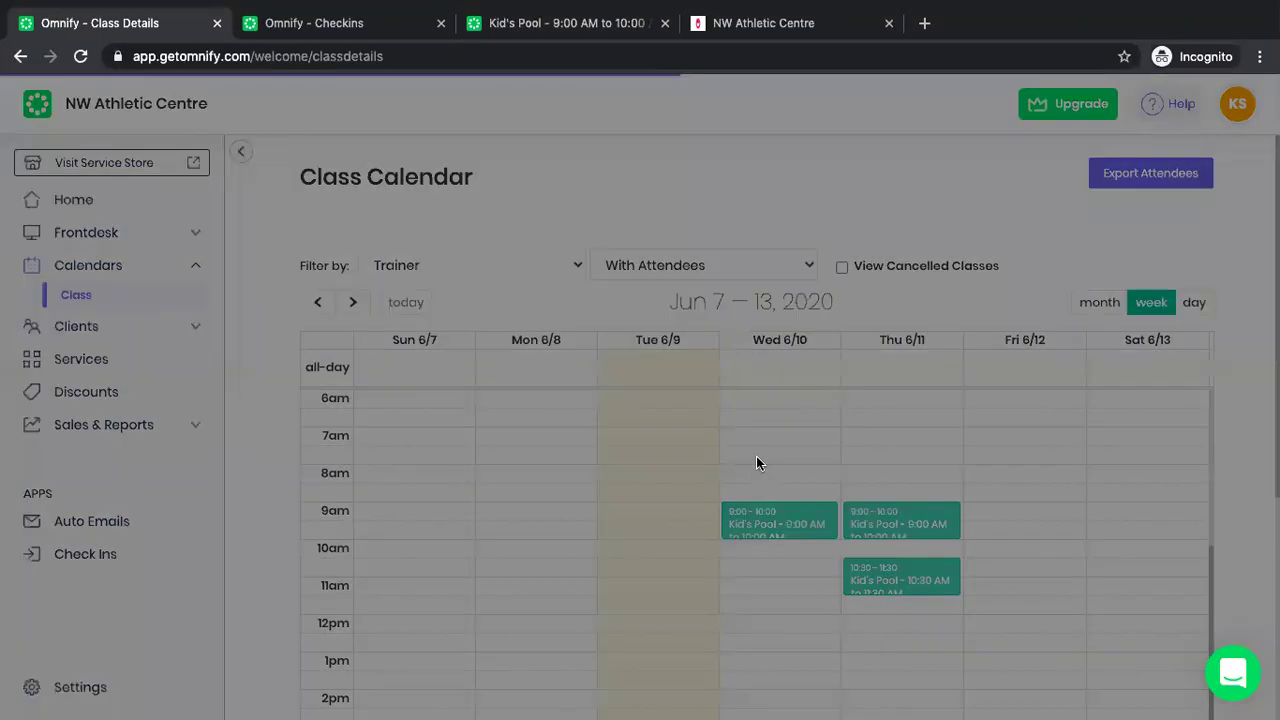
scroll(629, 375, down, 1)
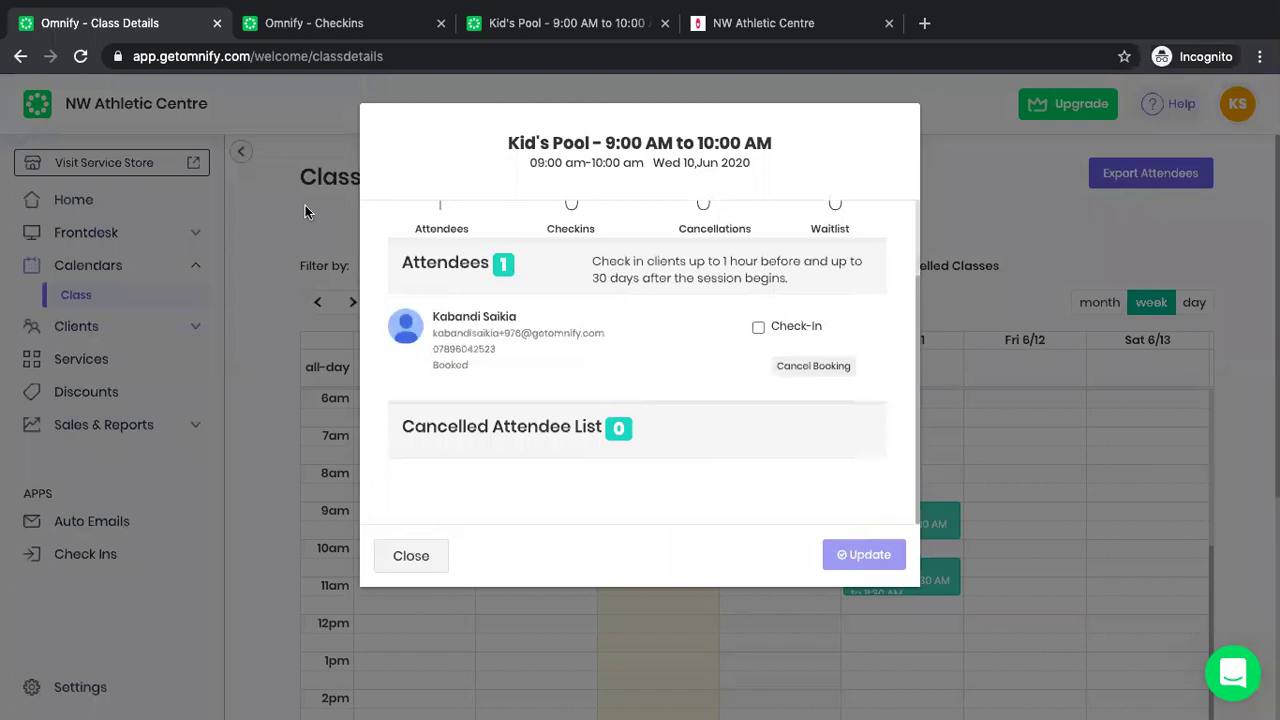
click(759, 328)
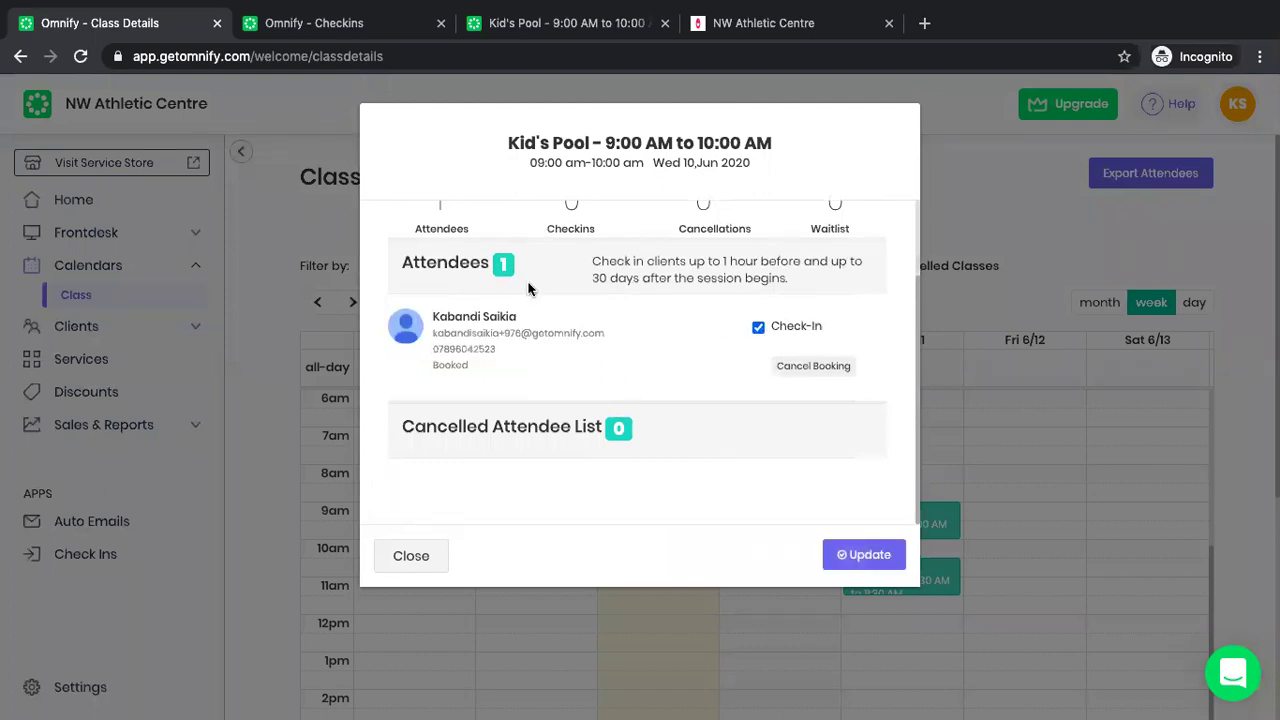
click(424, 572)
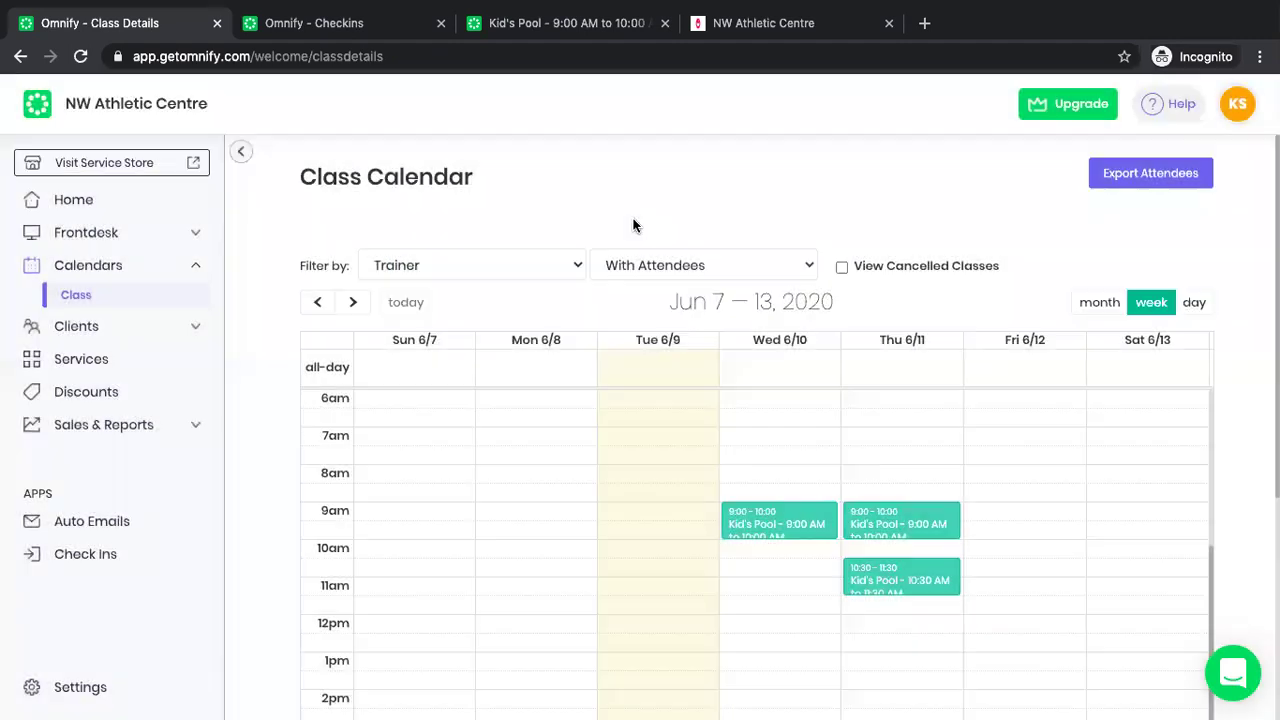
From Check Ins, open the Client Check-ins App and the public service store in new tabs.
click(87, 560)
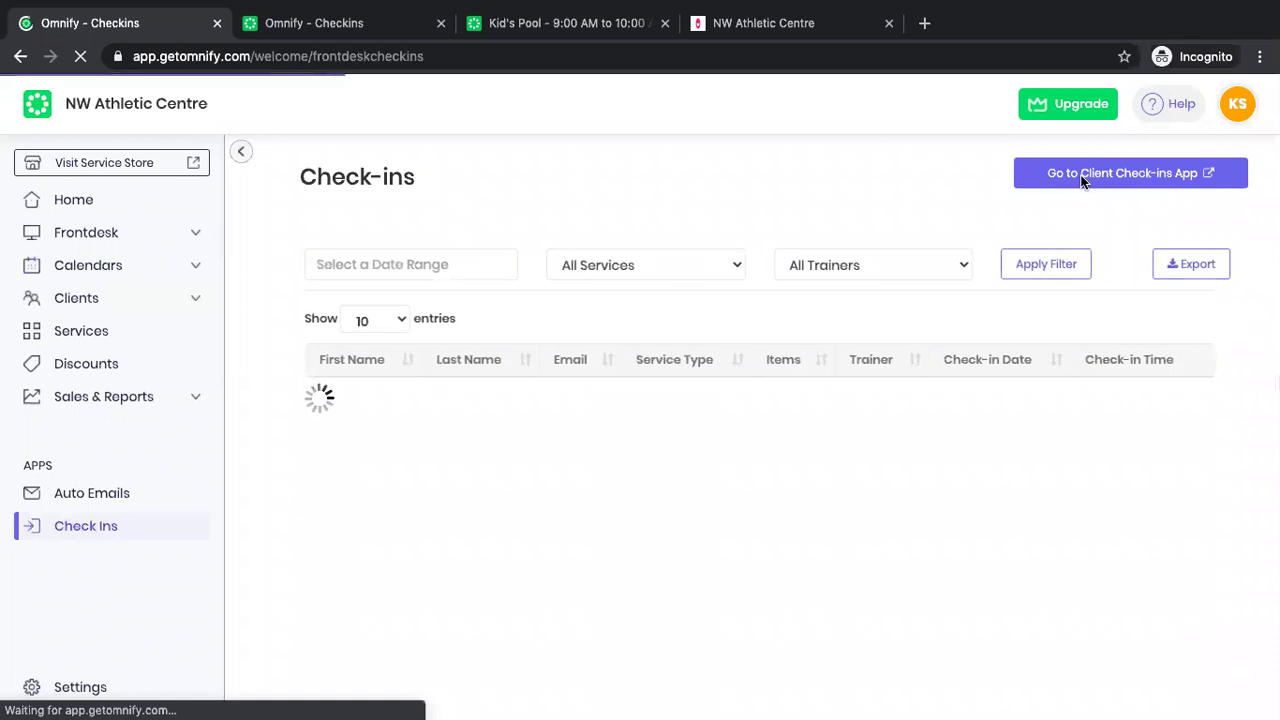
click(1080, 178)
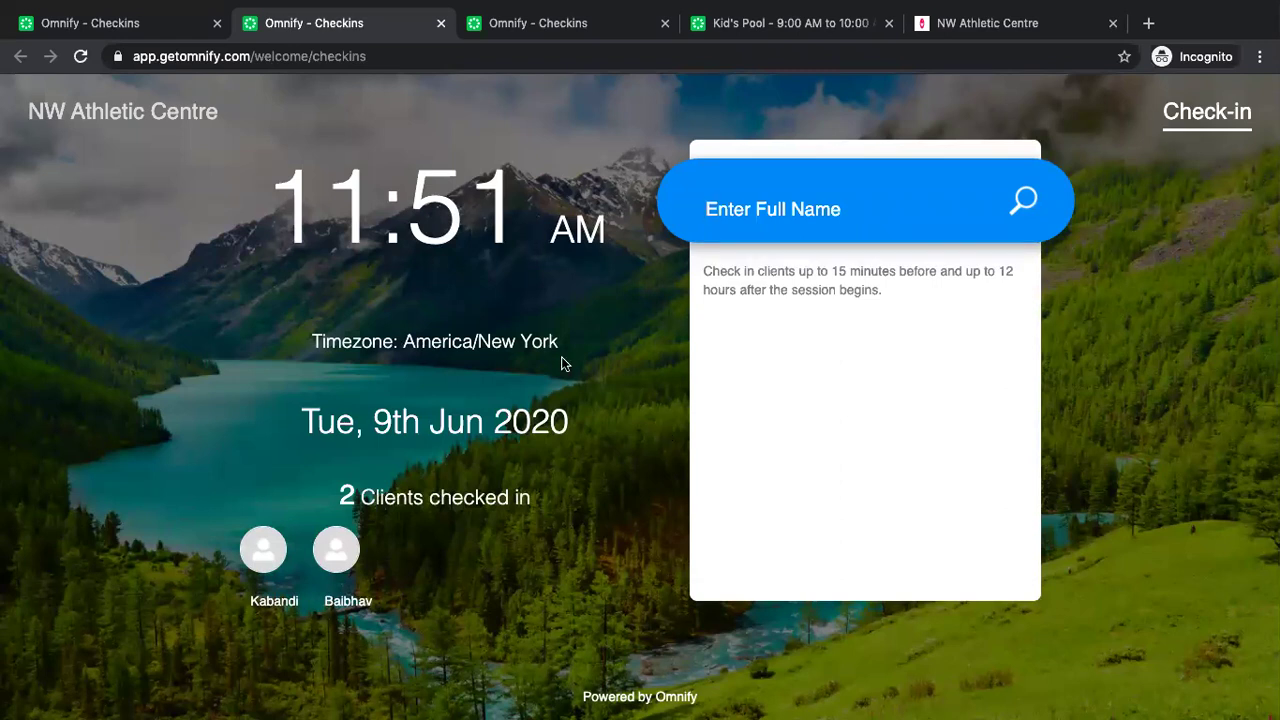
click(120, 23)
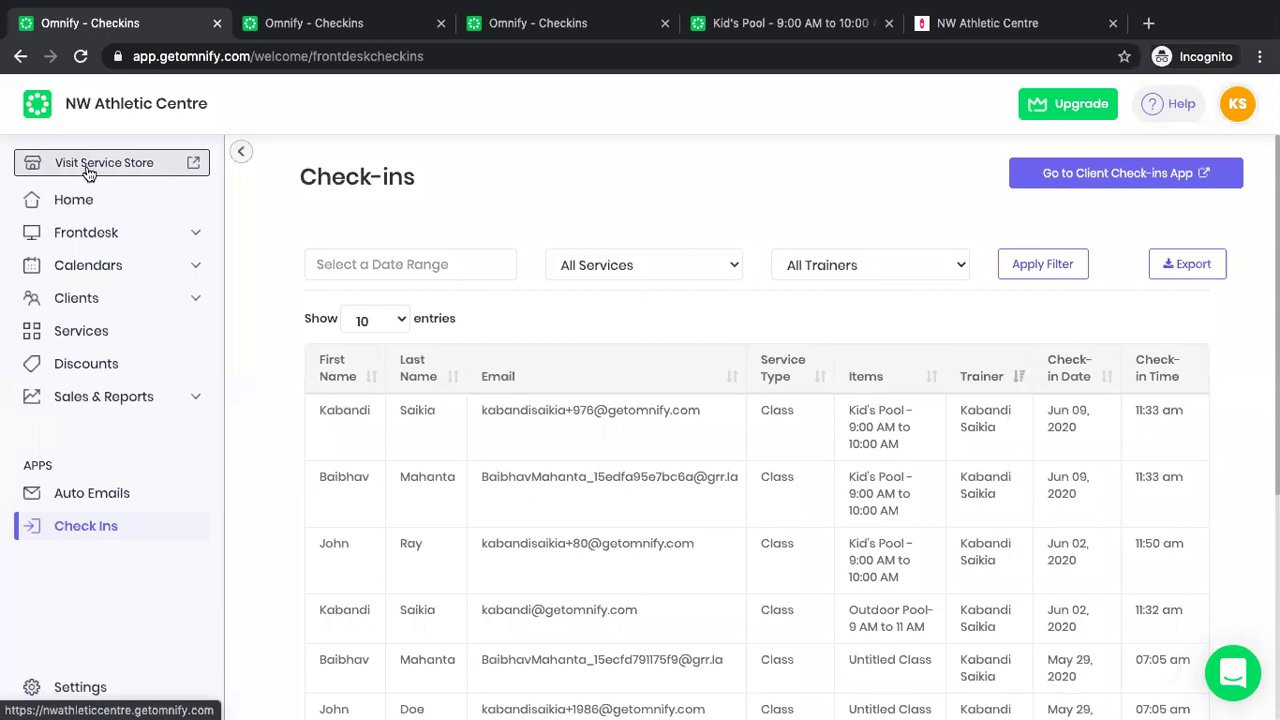
click(118, 163)
click(240, 57)
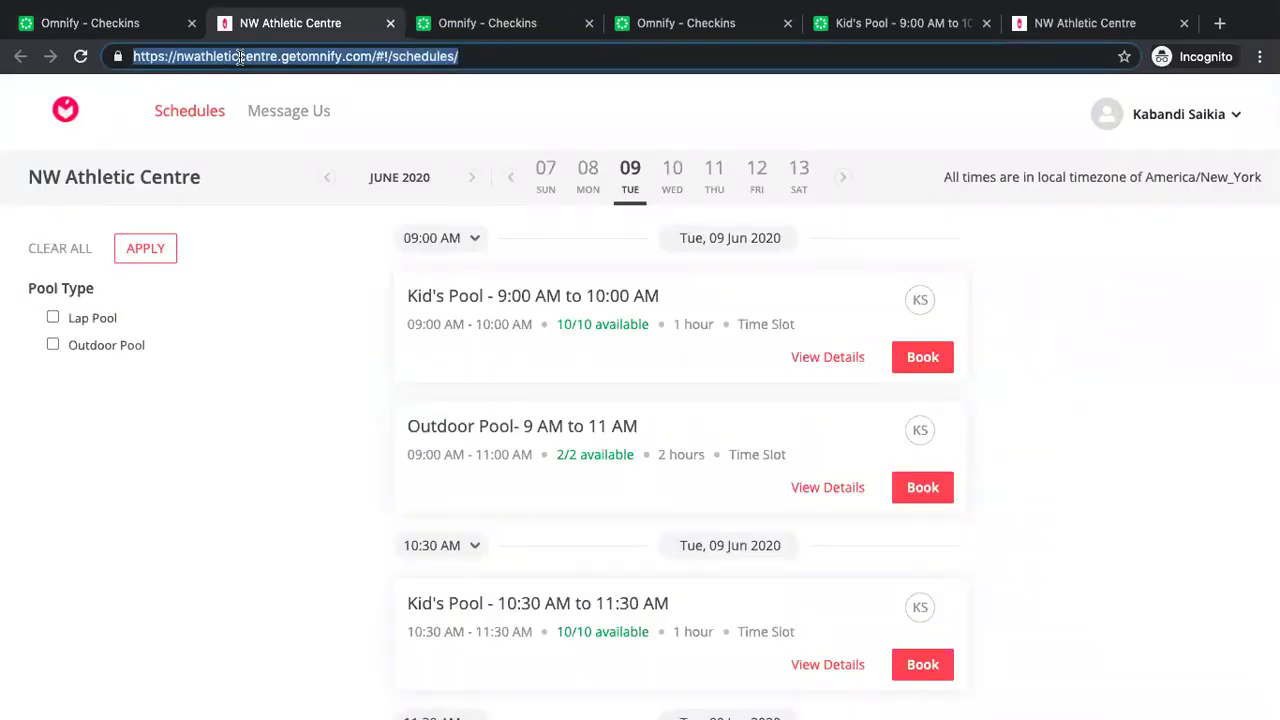
Glance at the check-ins tab, return to the store schedule tab, then switch apps with Cmd+Tab.
click(128, 25)
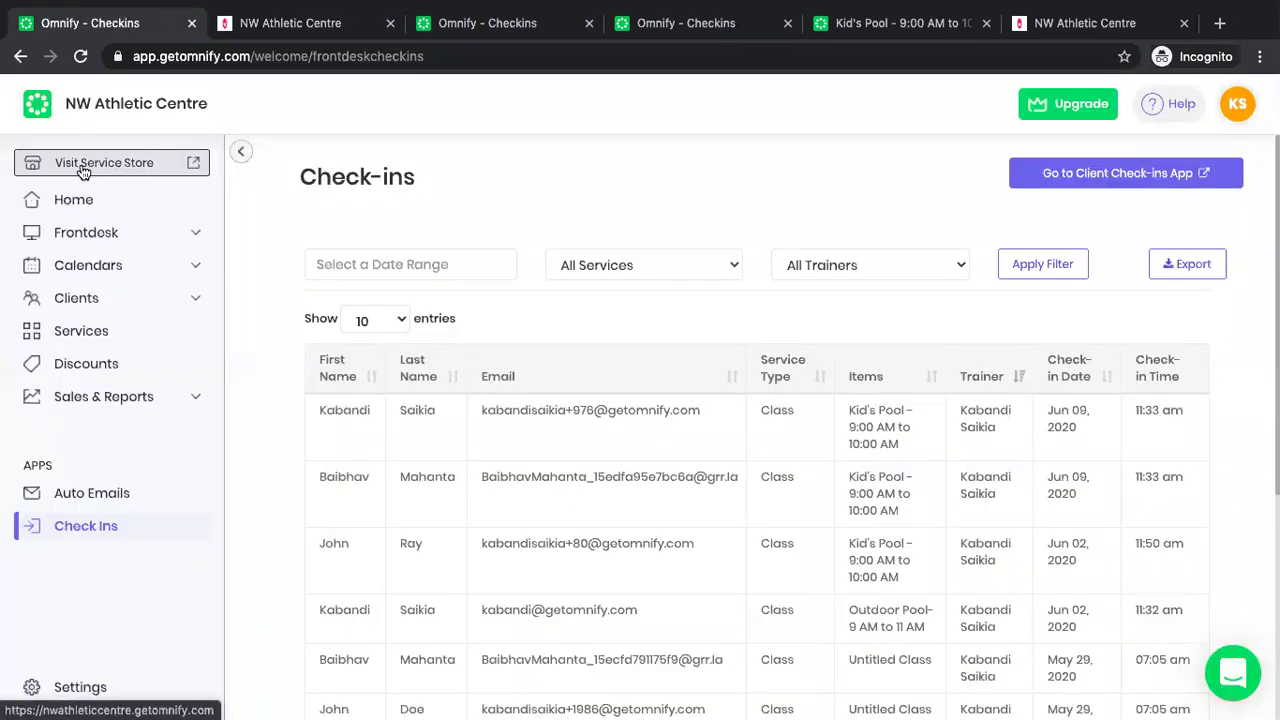
click(242, 22)
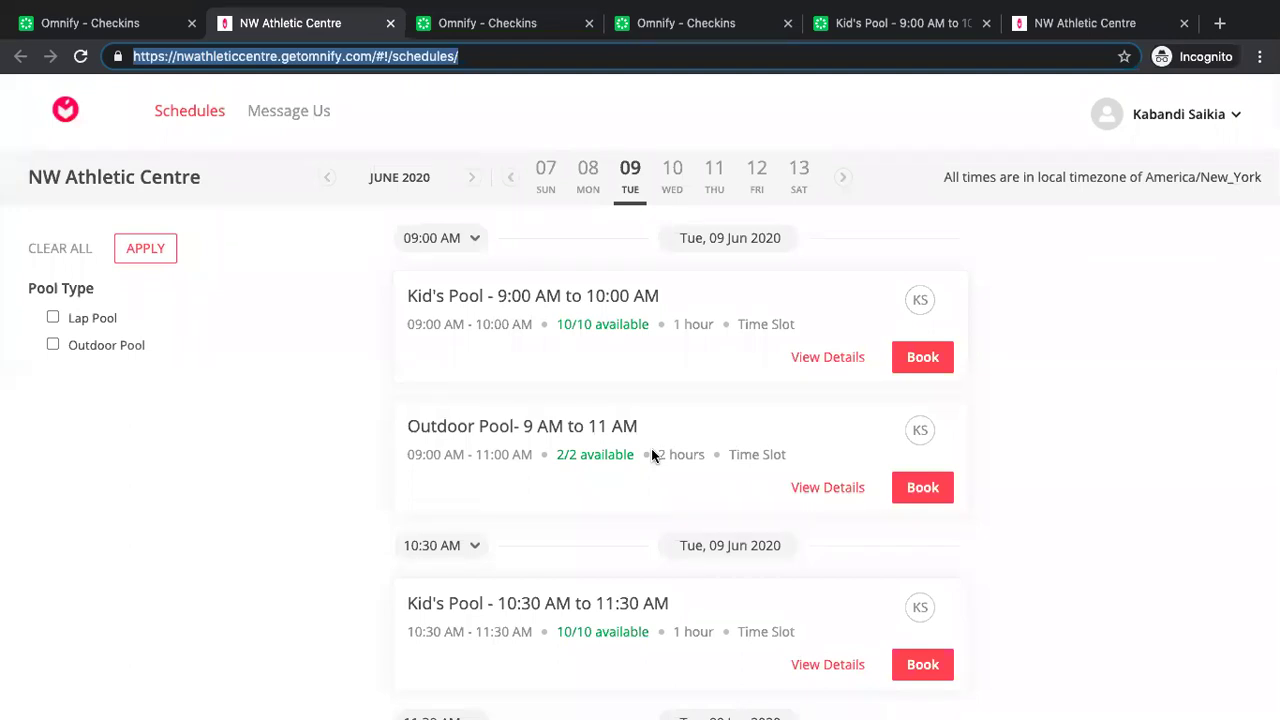
key(super+Tab)
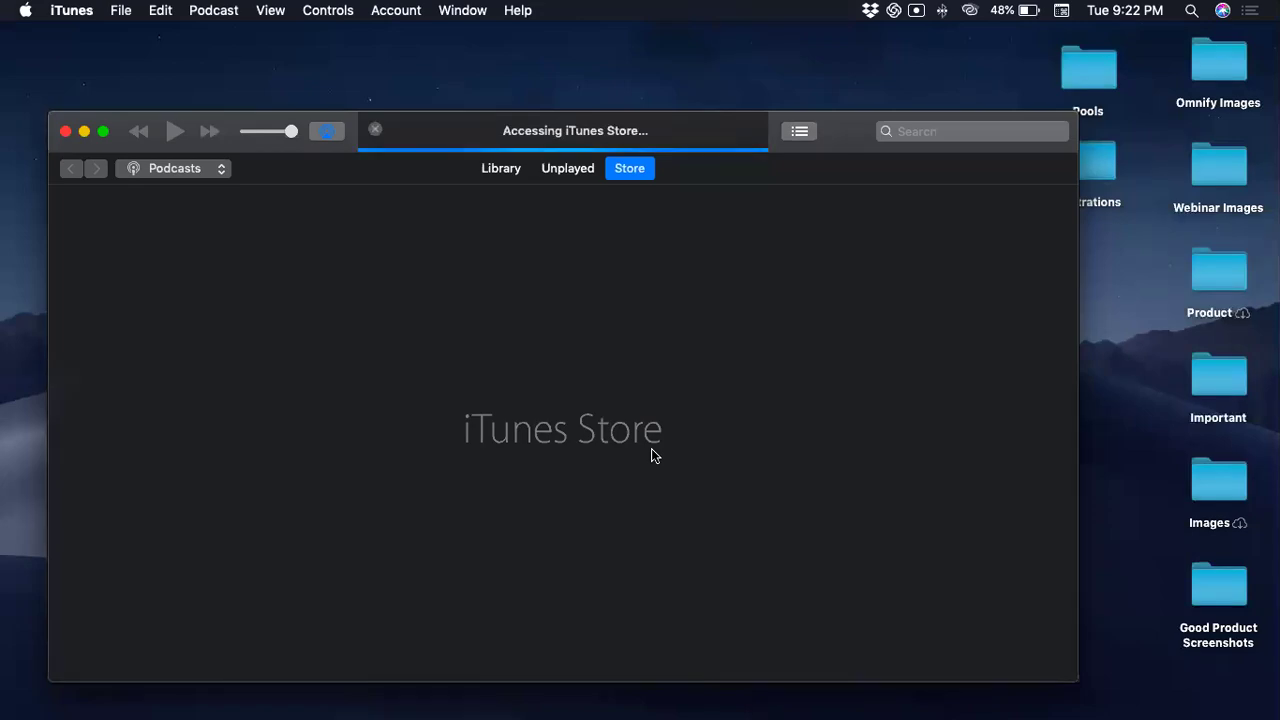
Switch from iTunes back to the browser with Cmd+Tab.
key(super+Tab)
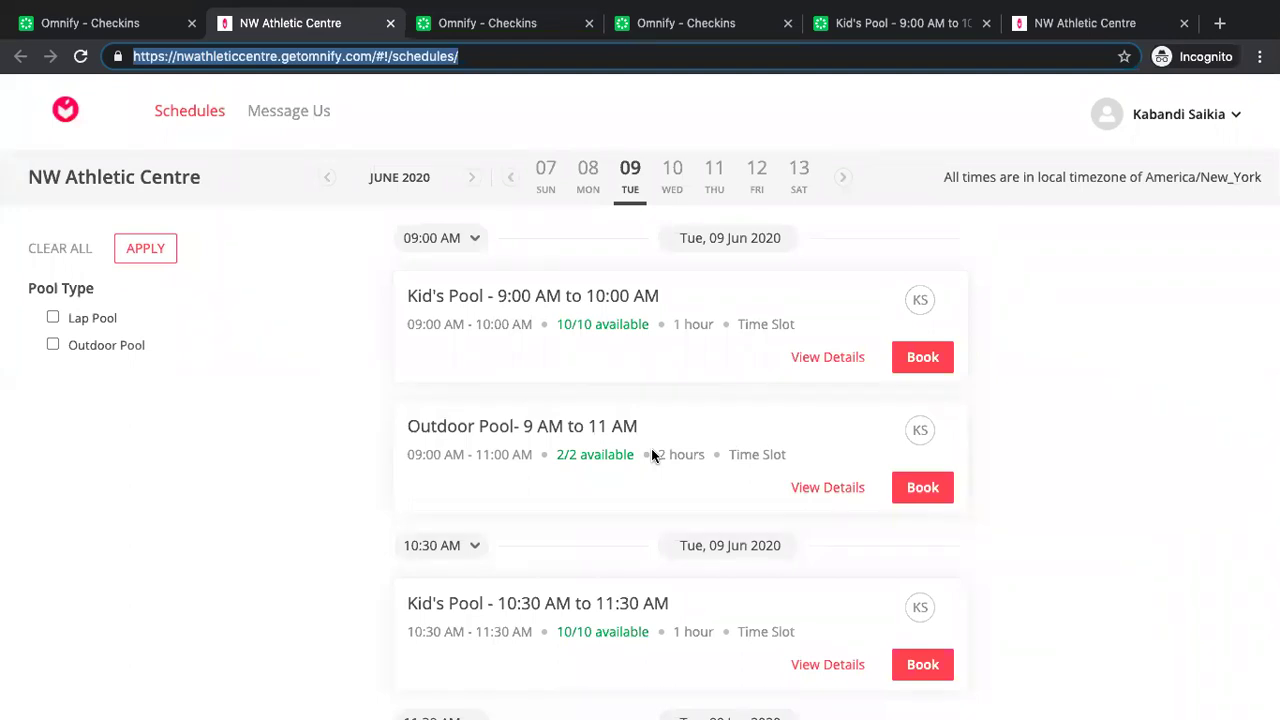
Return to the Omnify Check-ins tab and bring up the dashboard Settings page.
click(146, 30)
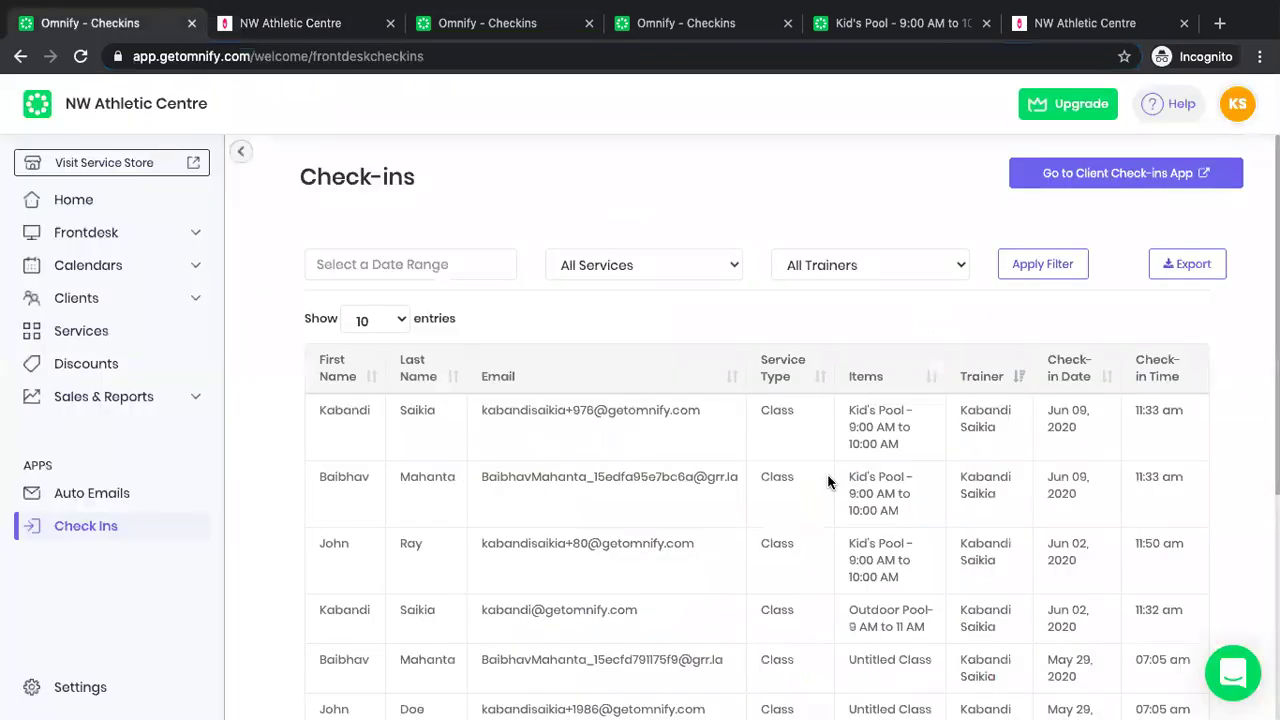
click(80, 690)
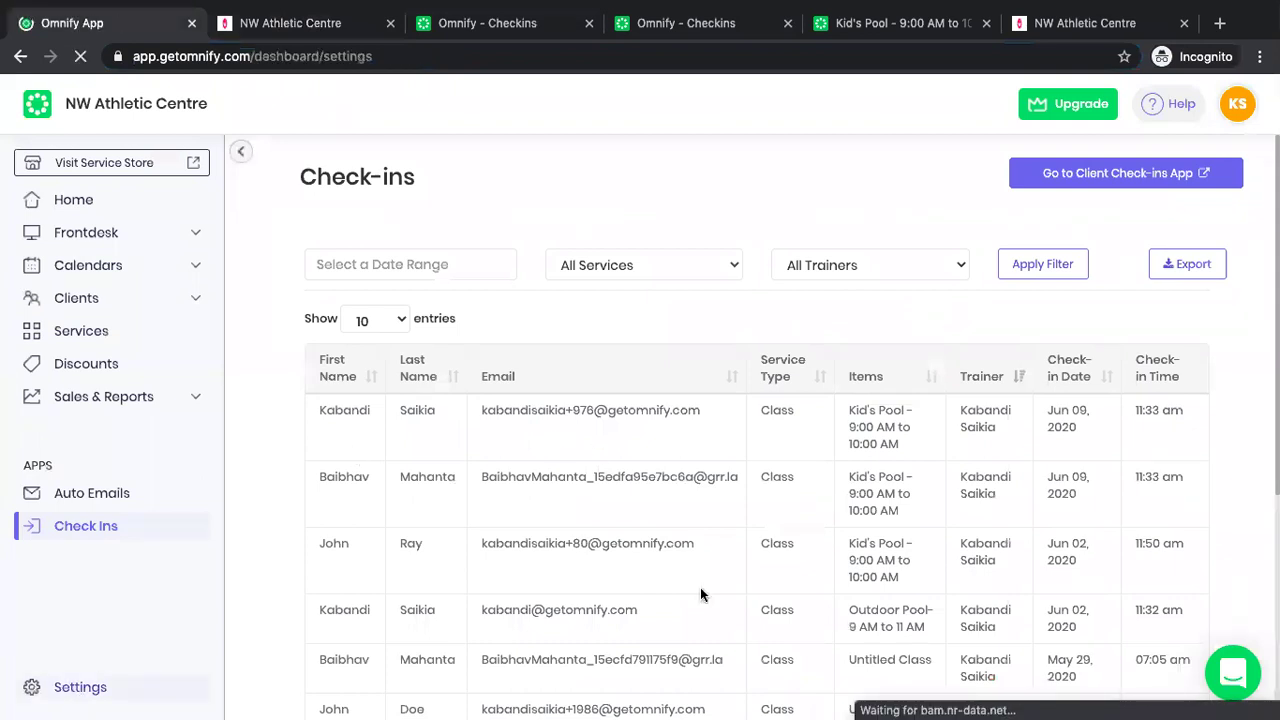
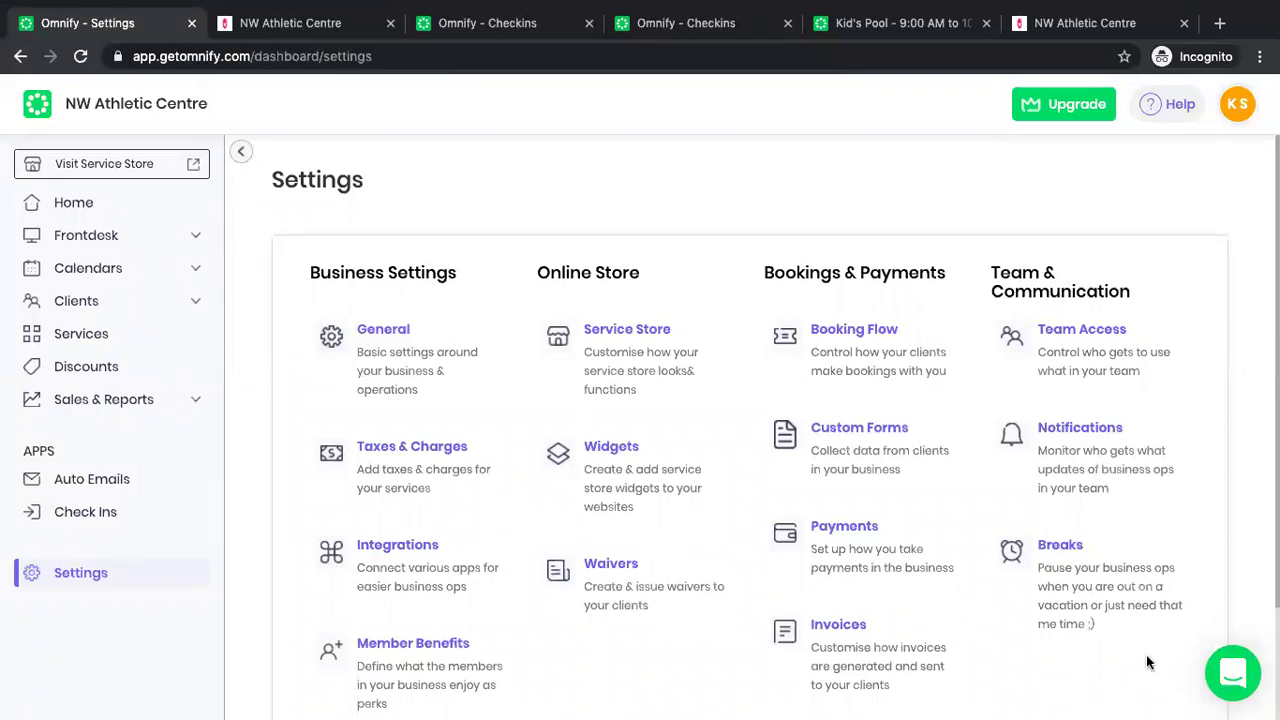
Tick all four booking and wait-list notification emails and add the account owner as recipient.
click(1234, 671)
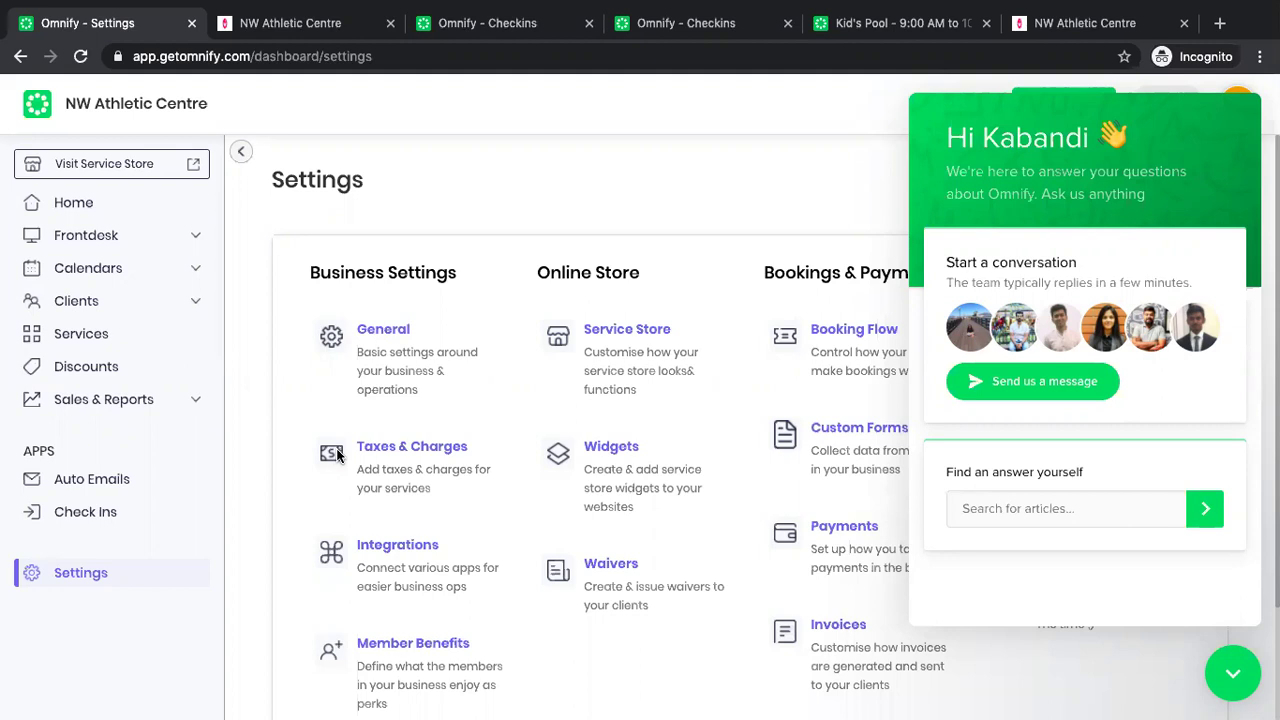
click(1240, 680)
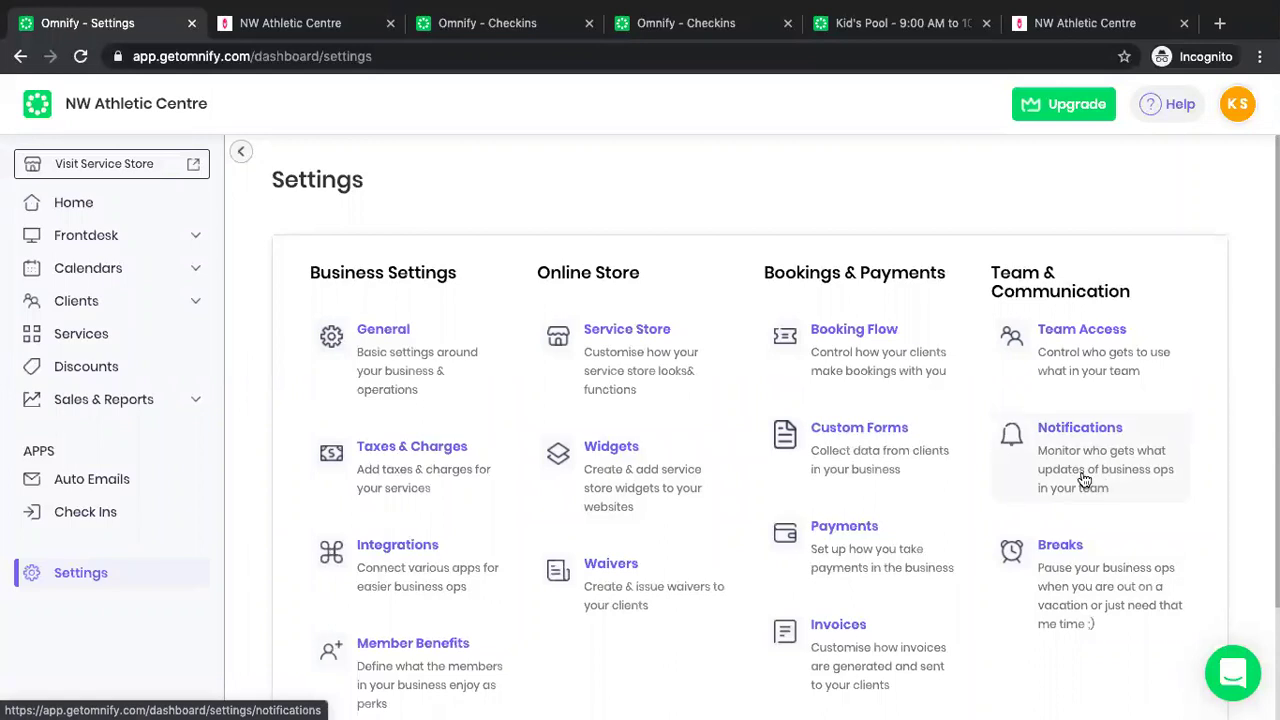
click(1088, 458)
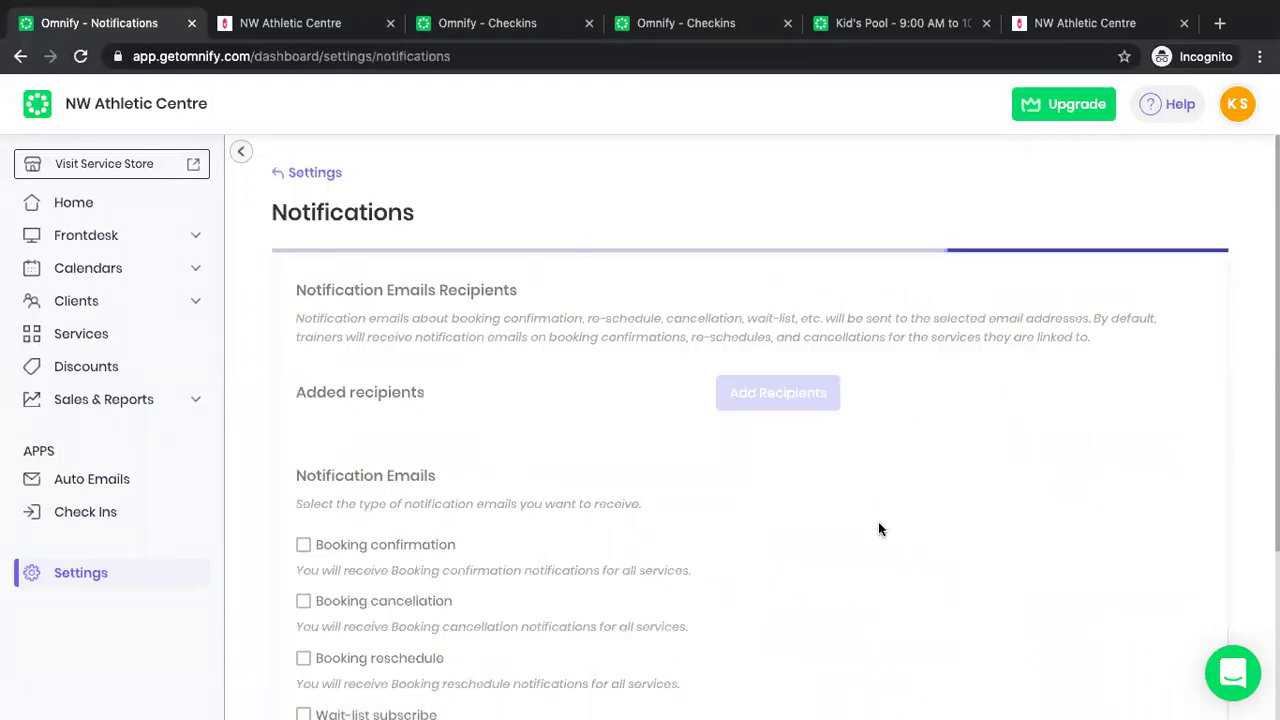
scroll(808, 295, down, 2)
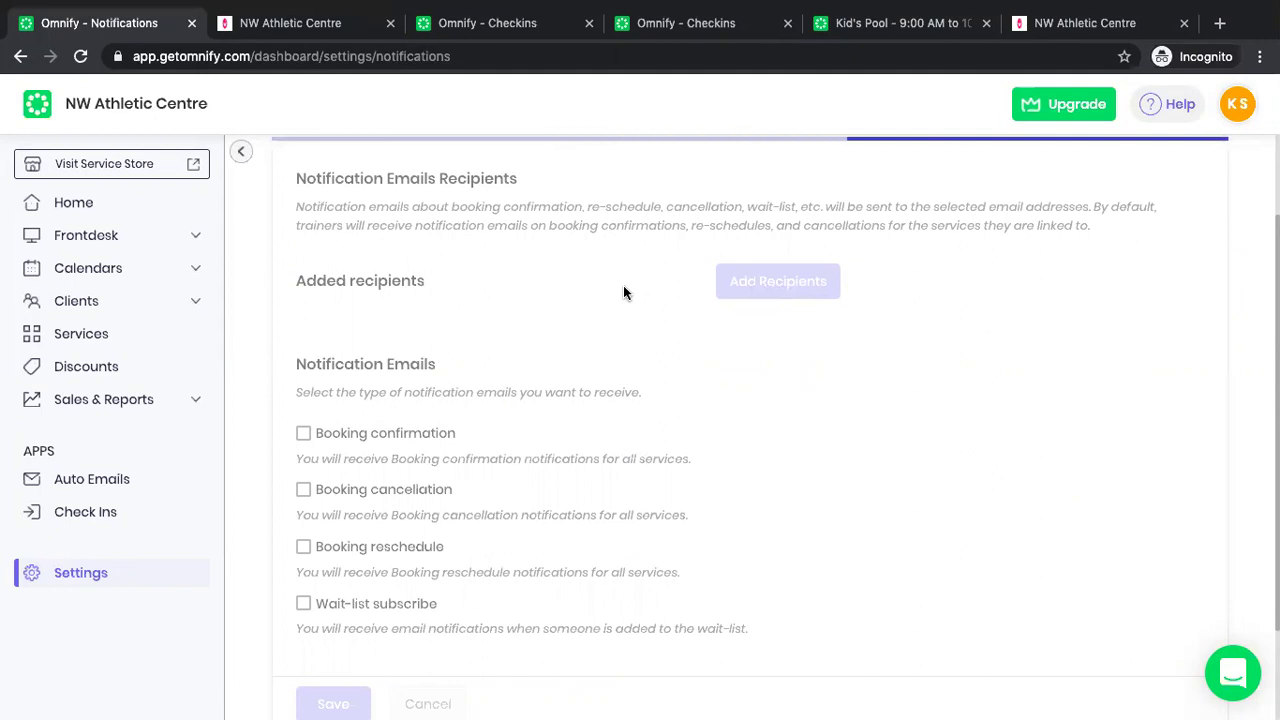
scroll(672, 460, down, 2)
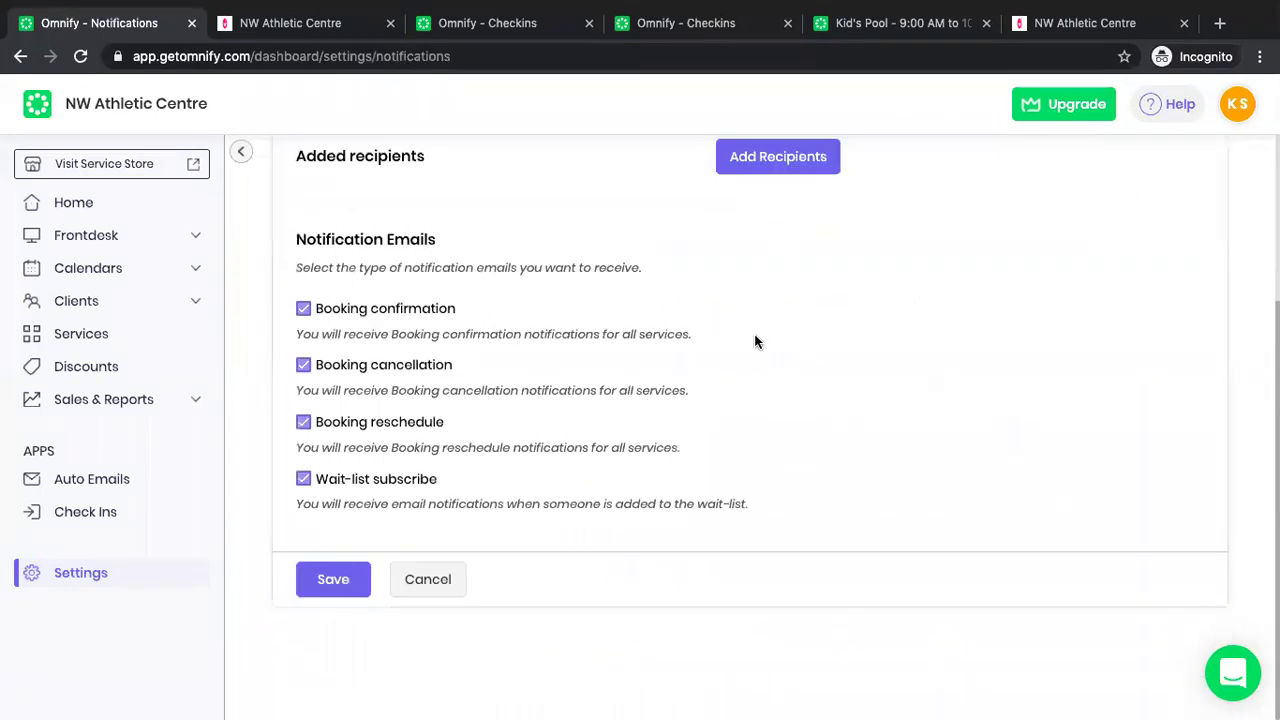
scroll(764, 321, up, 2)
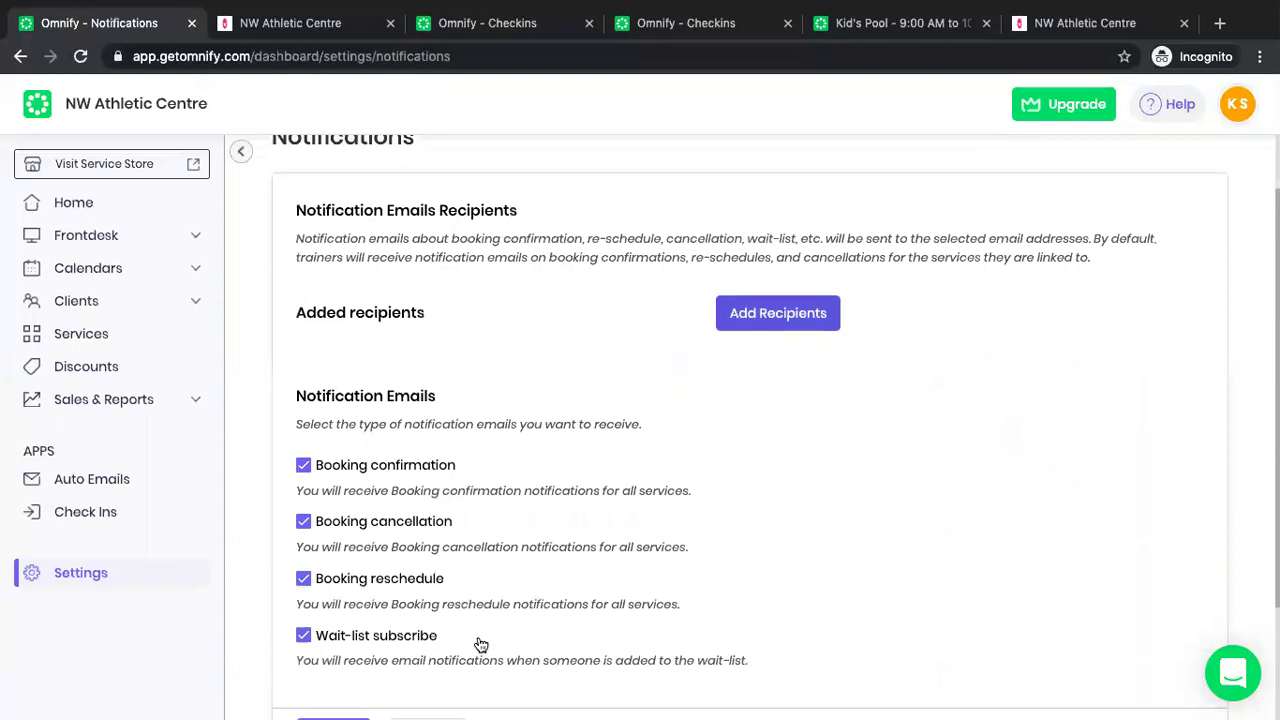
key(space)
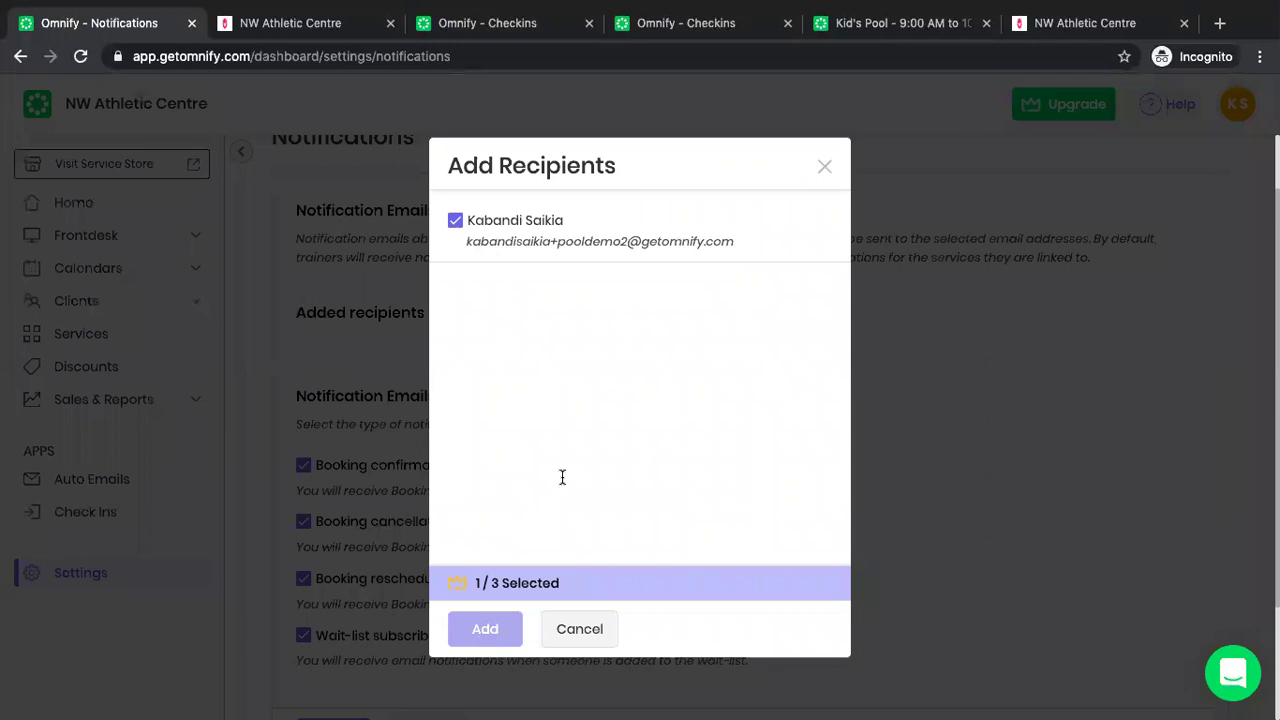
key(Return)
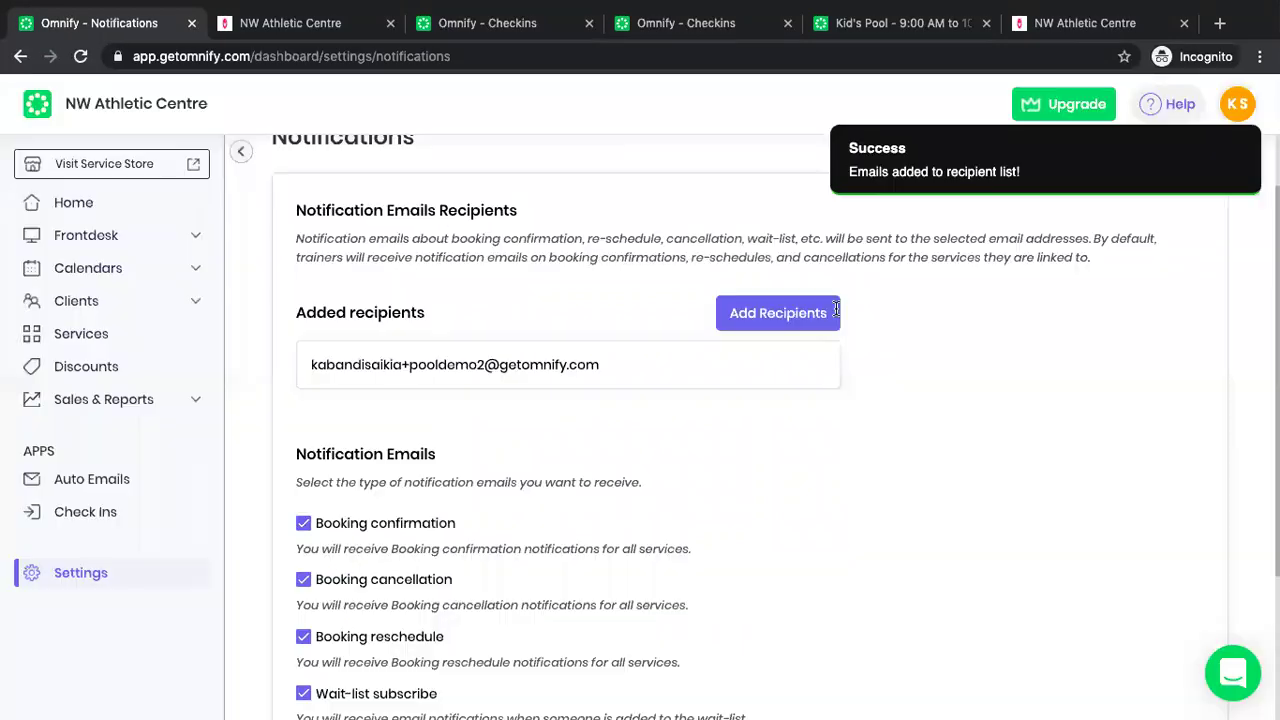
scroll(683, 237, down, 3)
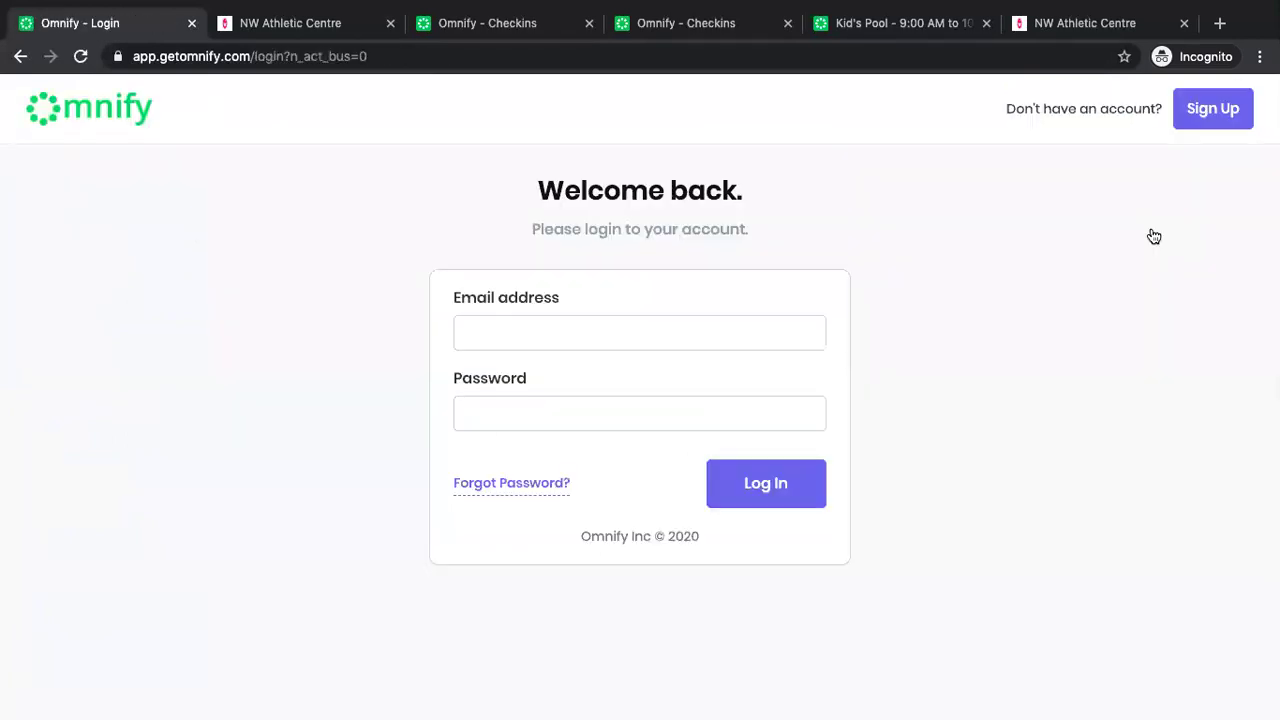
Log back in using the saved account email and the account password.
click(684, 342)
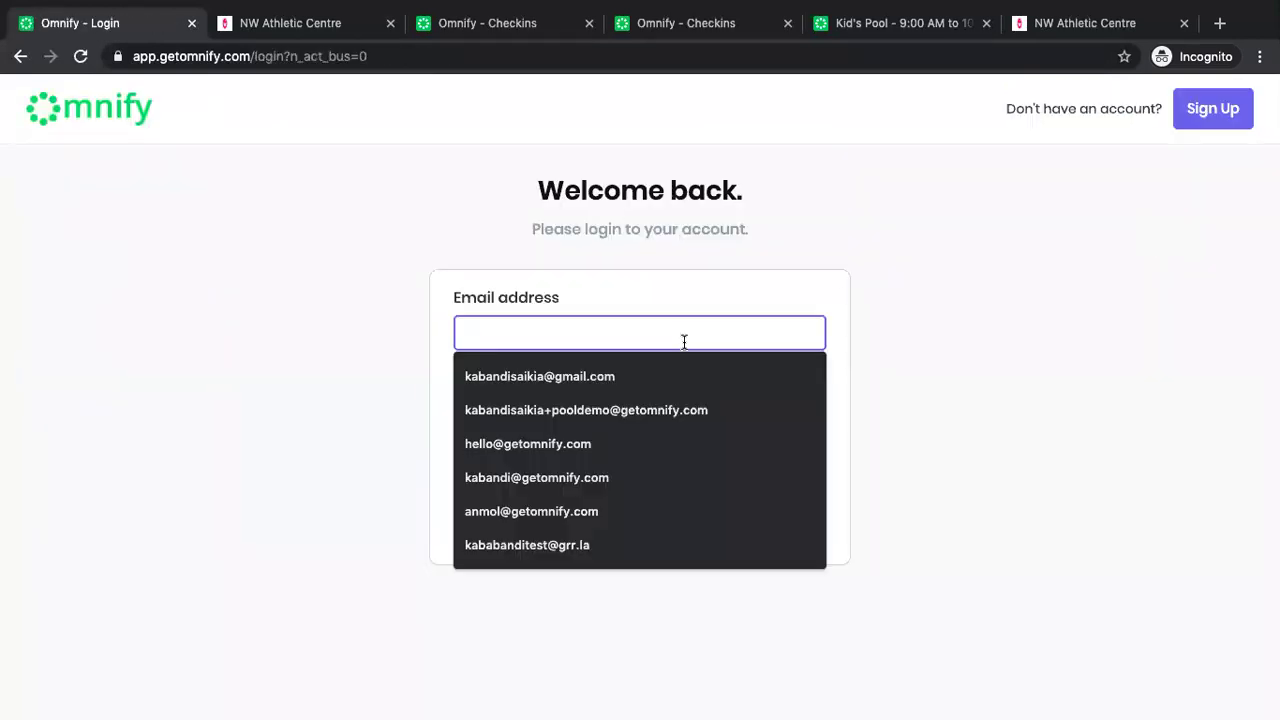
click(591, 410)
click(591, 414)
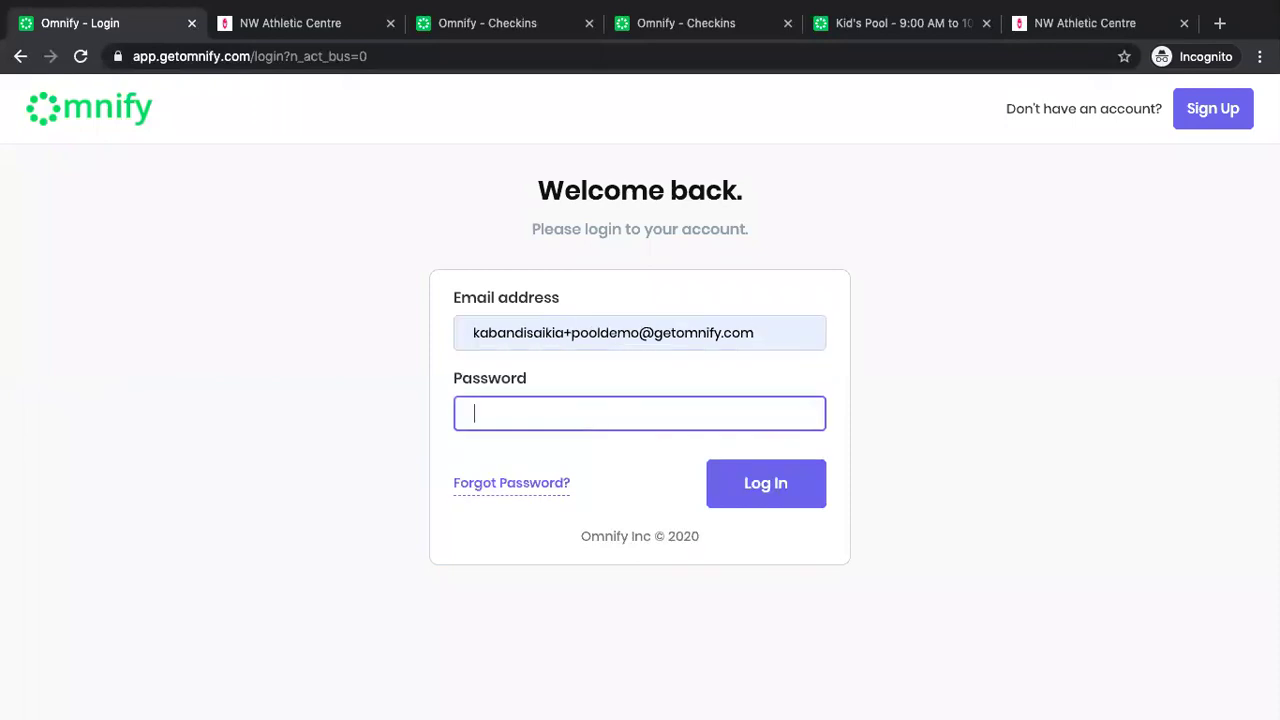
text(•••••••••••)
click(777, 484)
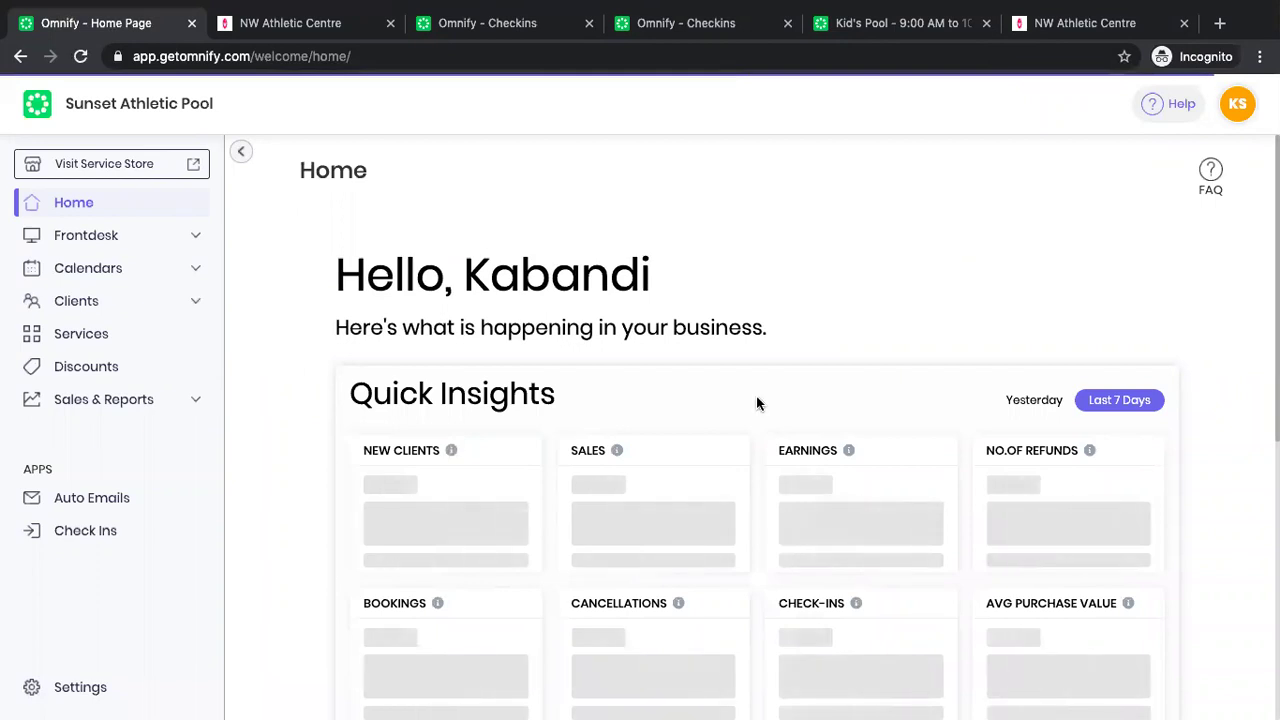
Scroll through the Sunset Athletic Pool home dashboard.
scroll(757, 403, down, 5)
scroll(757, 400, up, 5)
scroll(757, 400, down, 5)
scroll(1180, 170, up, 6)
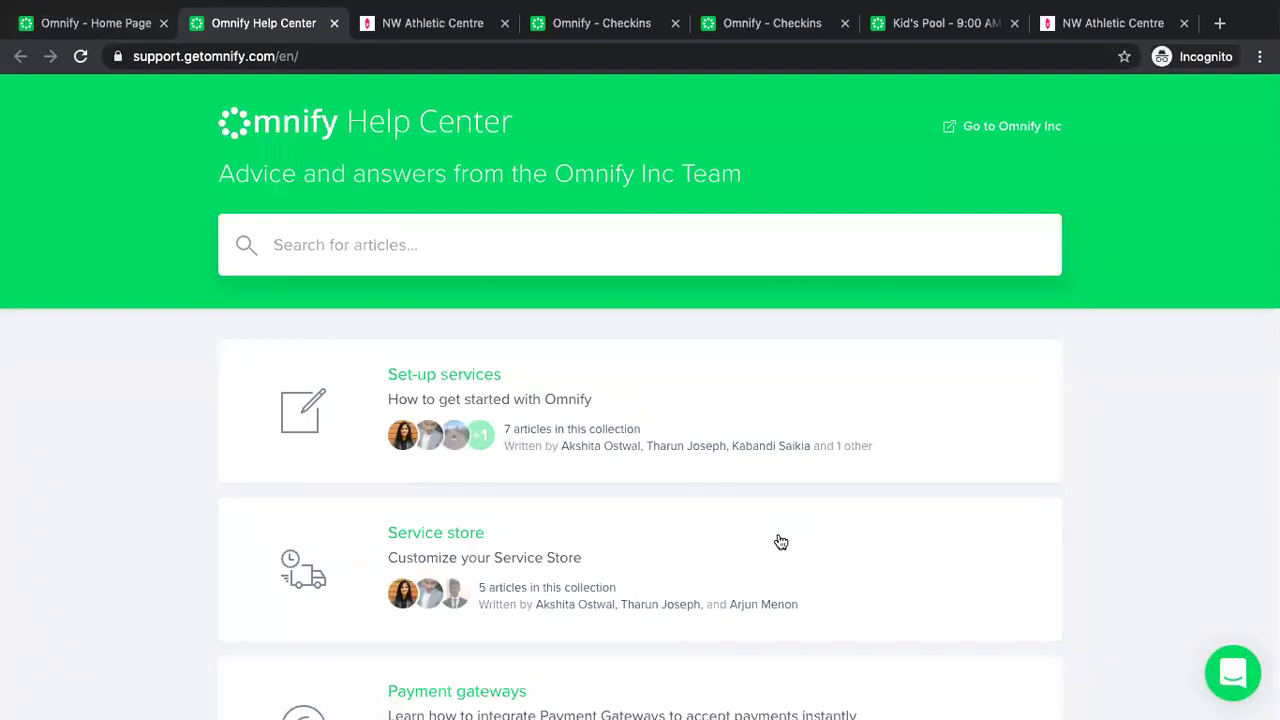
Scroll through the Help Center's article collections.
scroll(763, 575, down, 1)
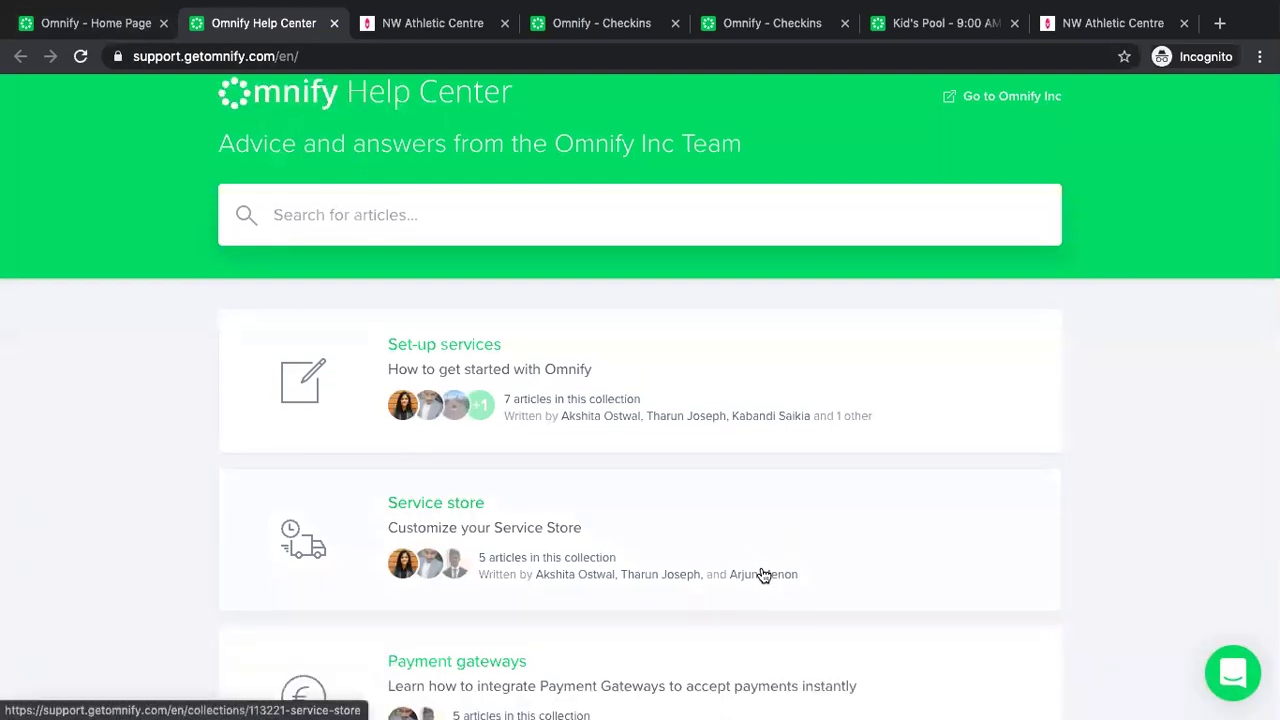
scroll(763, 575, down, 3)
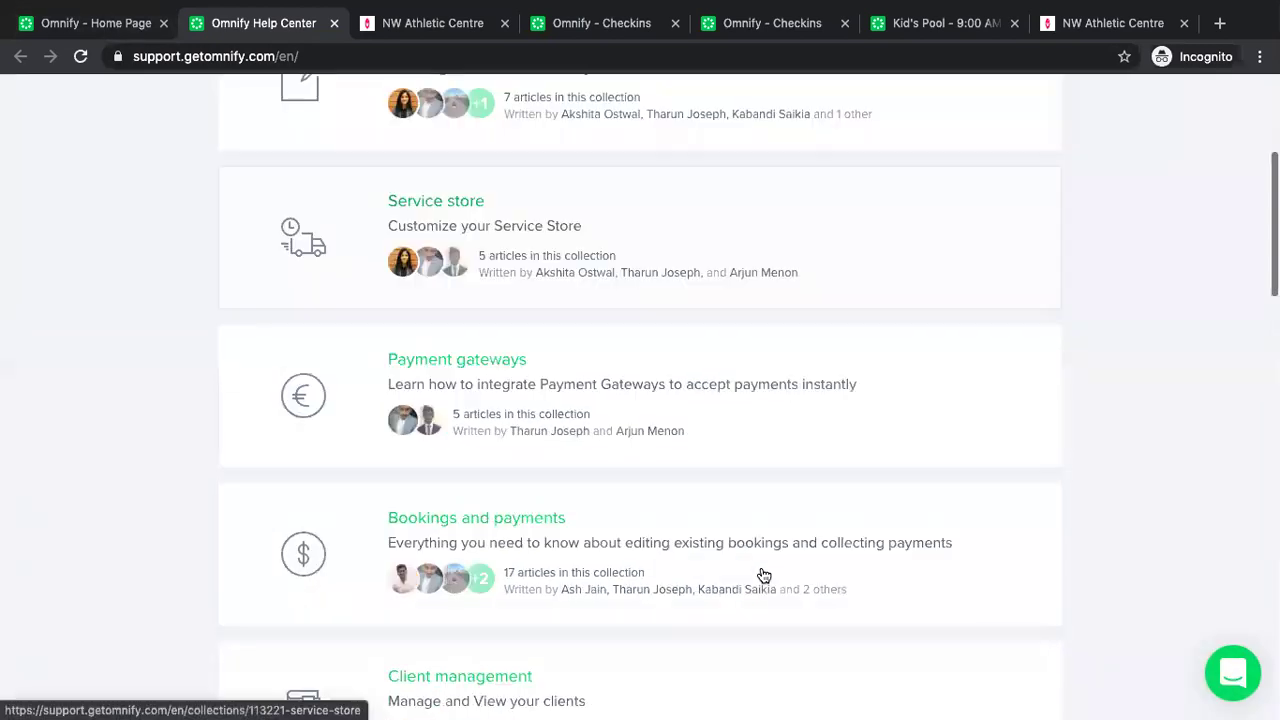
scroll(763, 575, down, 4)
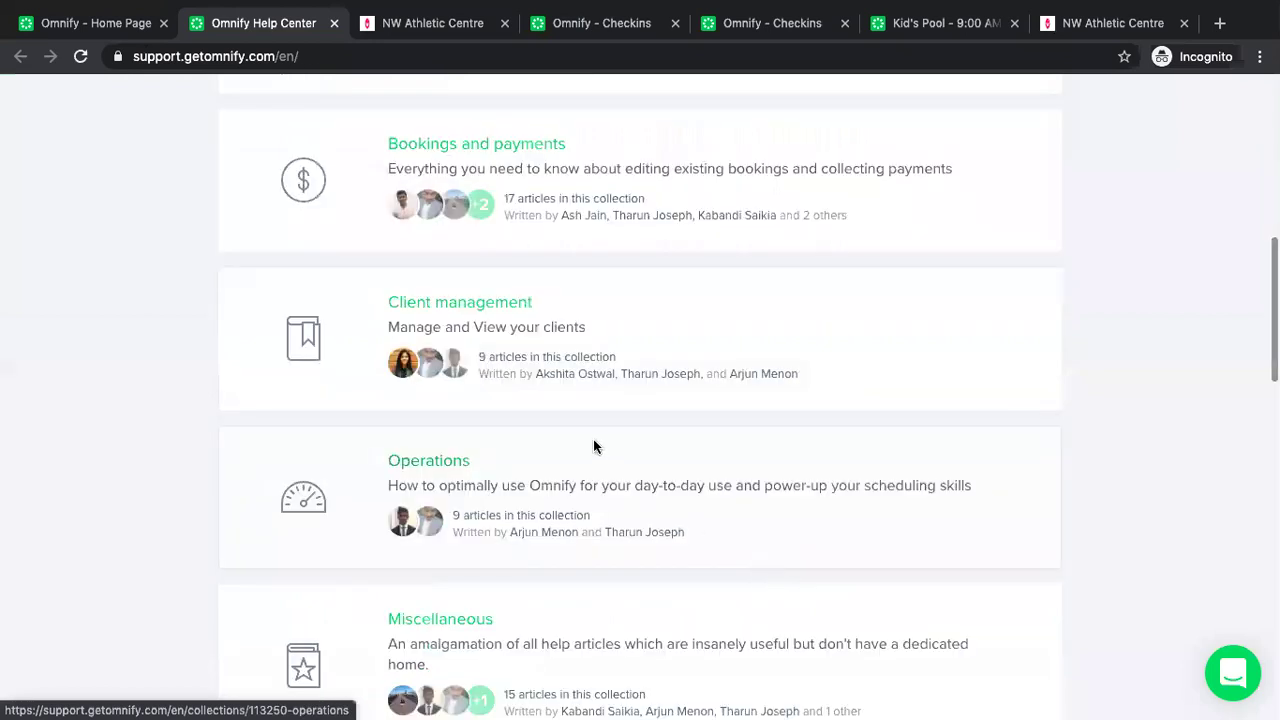
scroll(594, 446, down, 2)
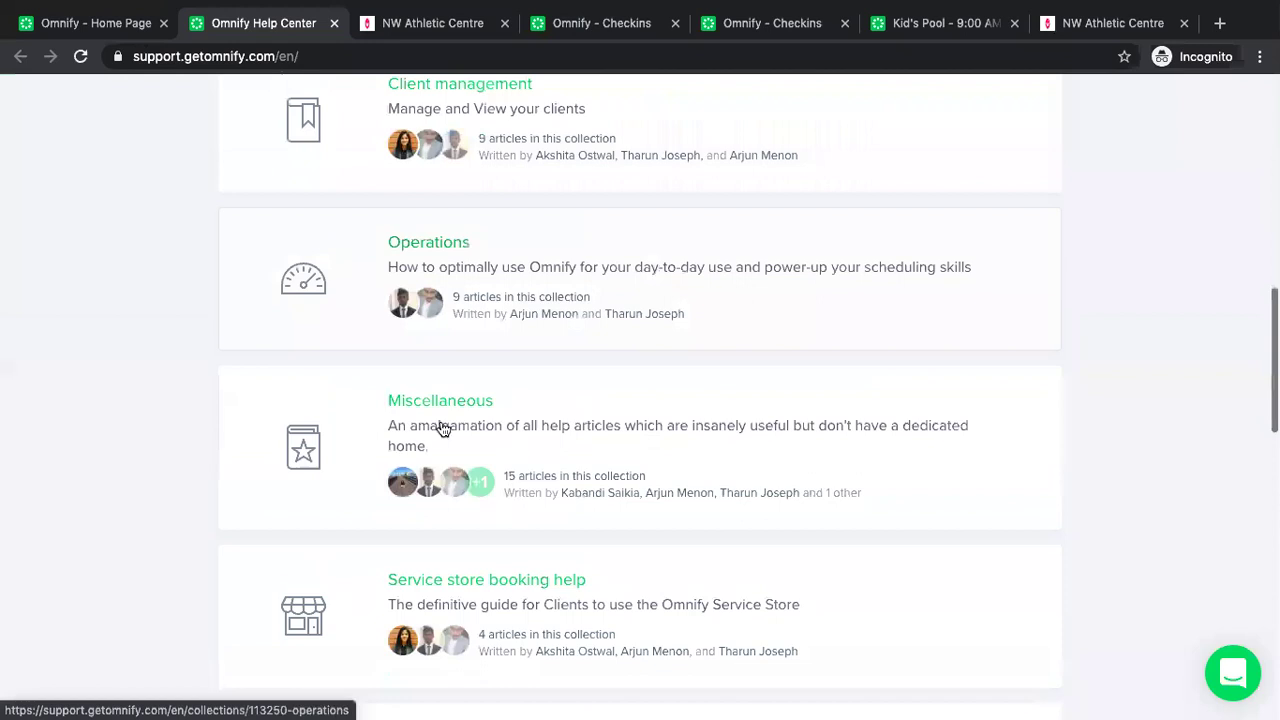
scroll(443, 428, down, 8)
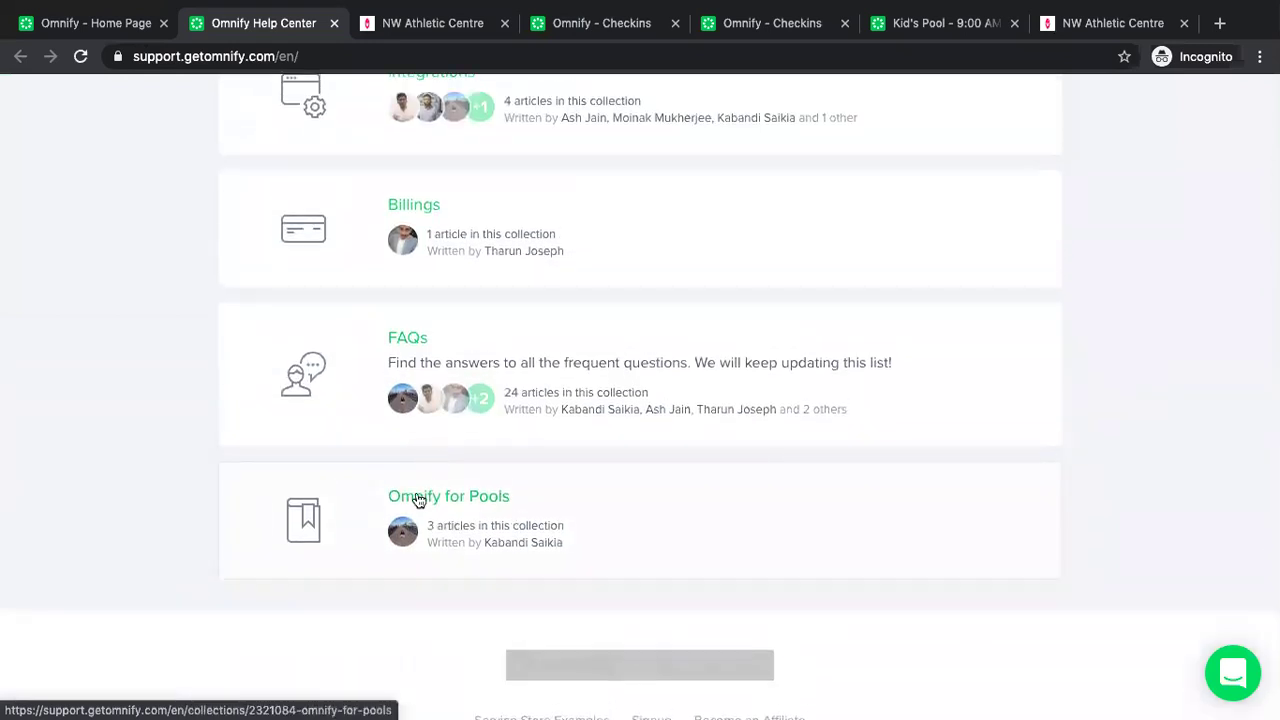
scroll(414, 500, up, 2)
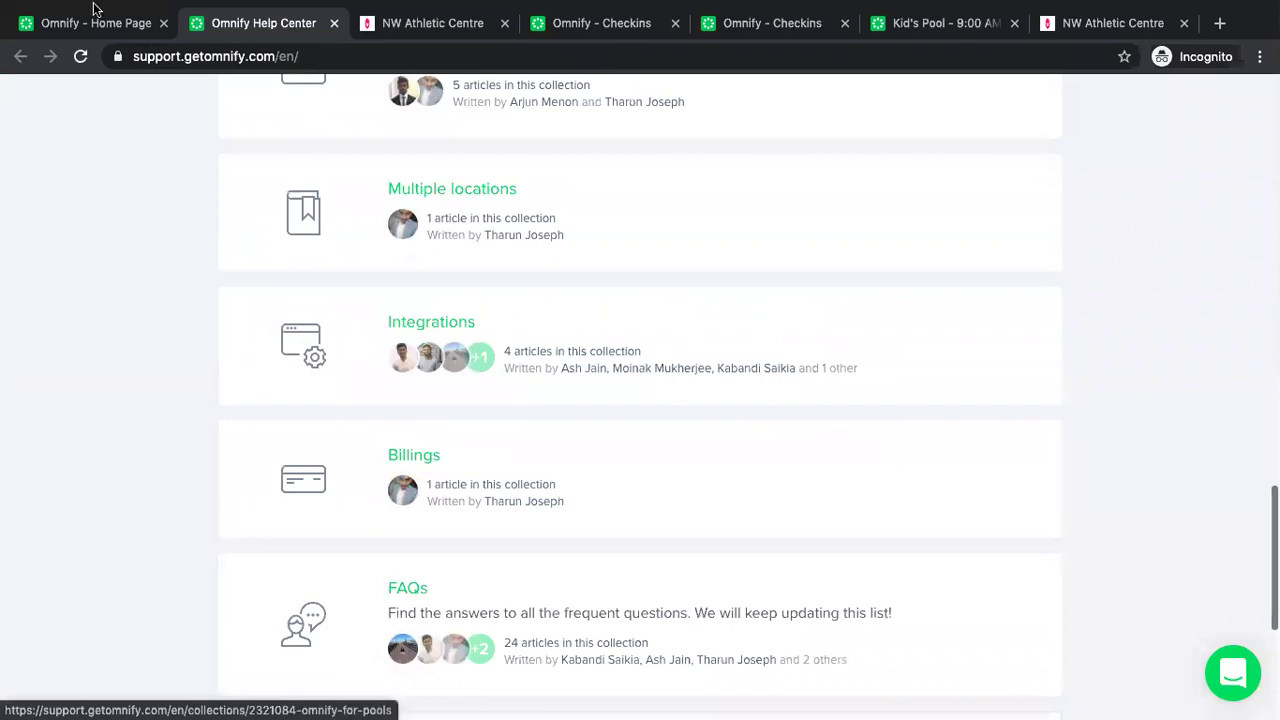
scroll(400, 300, up, 10)
Search the help articles for 'class', then return to the Omnify home dashboard tab.
click(400, 244)
text(class)
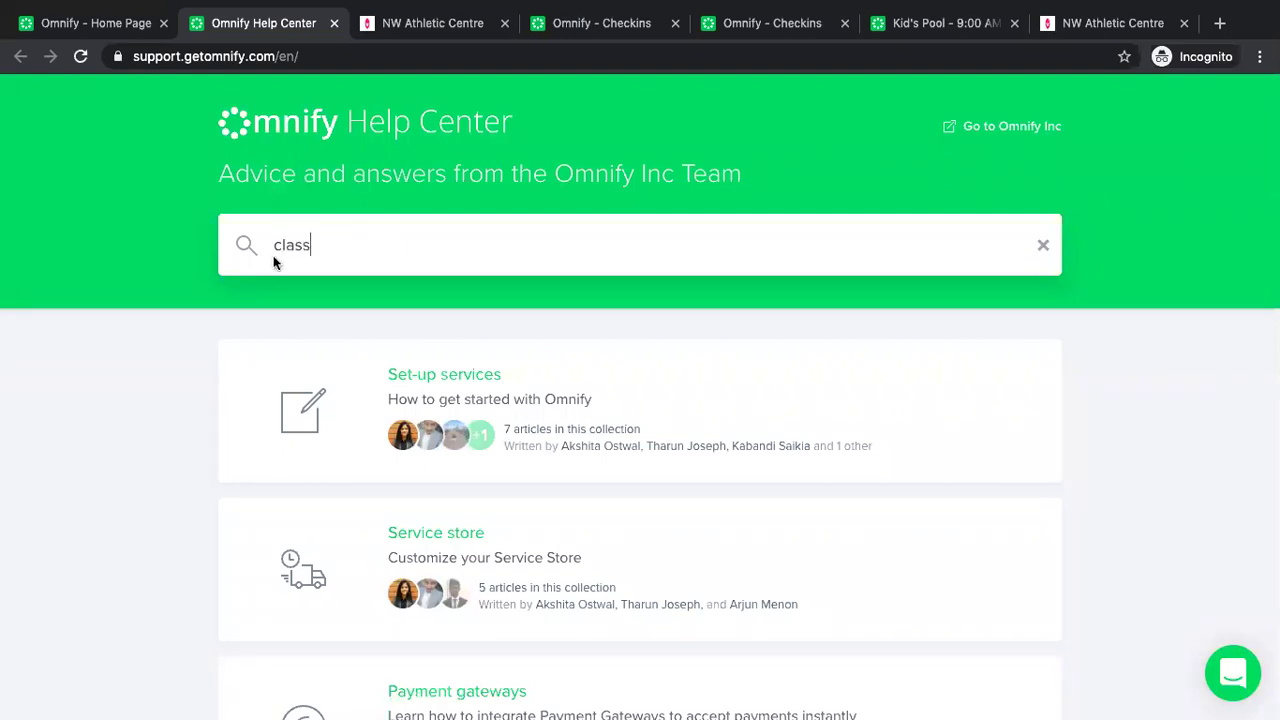
key(Return)
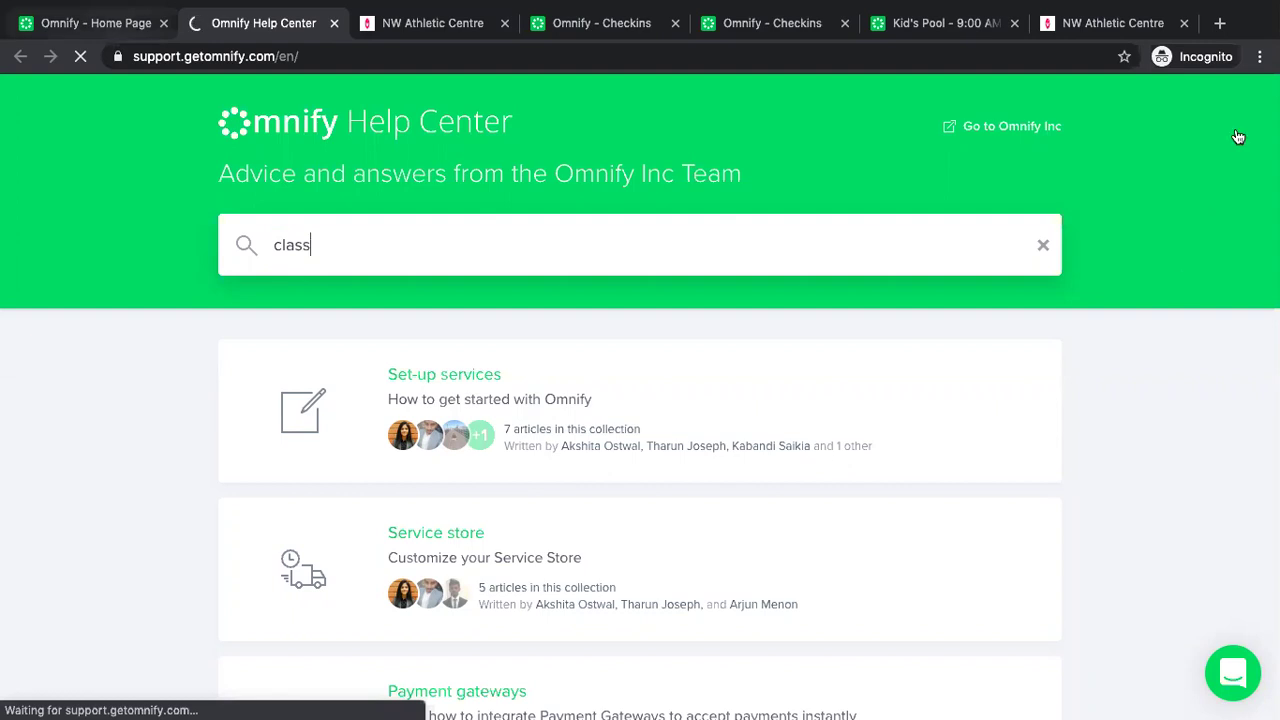
key(ctrl+shift+Tab)
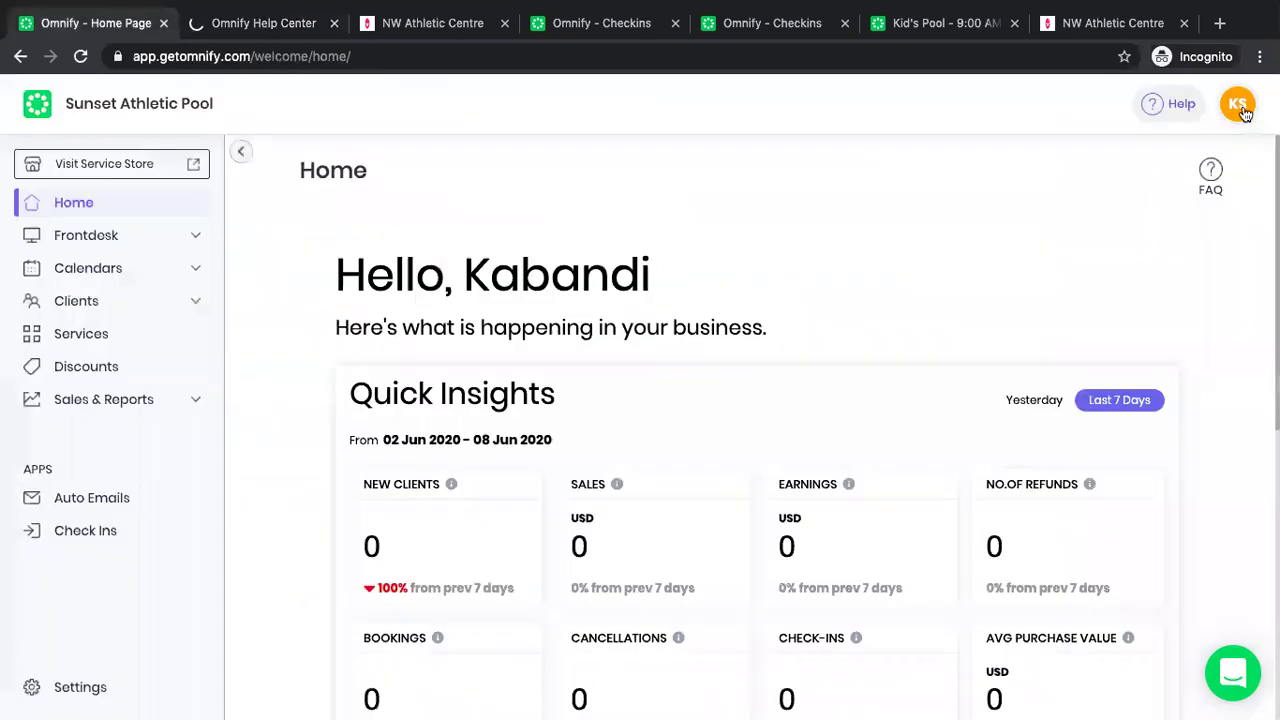
Choose Add Location from the KS account menu to start a new business.
click(1240, 106)
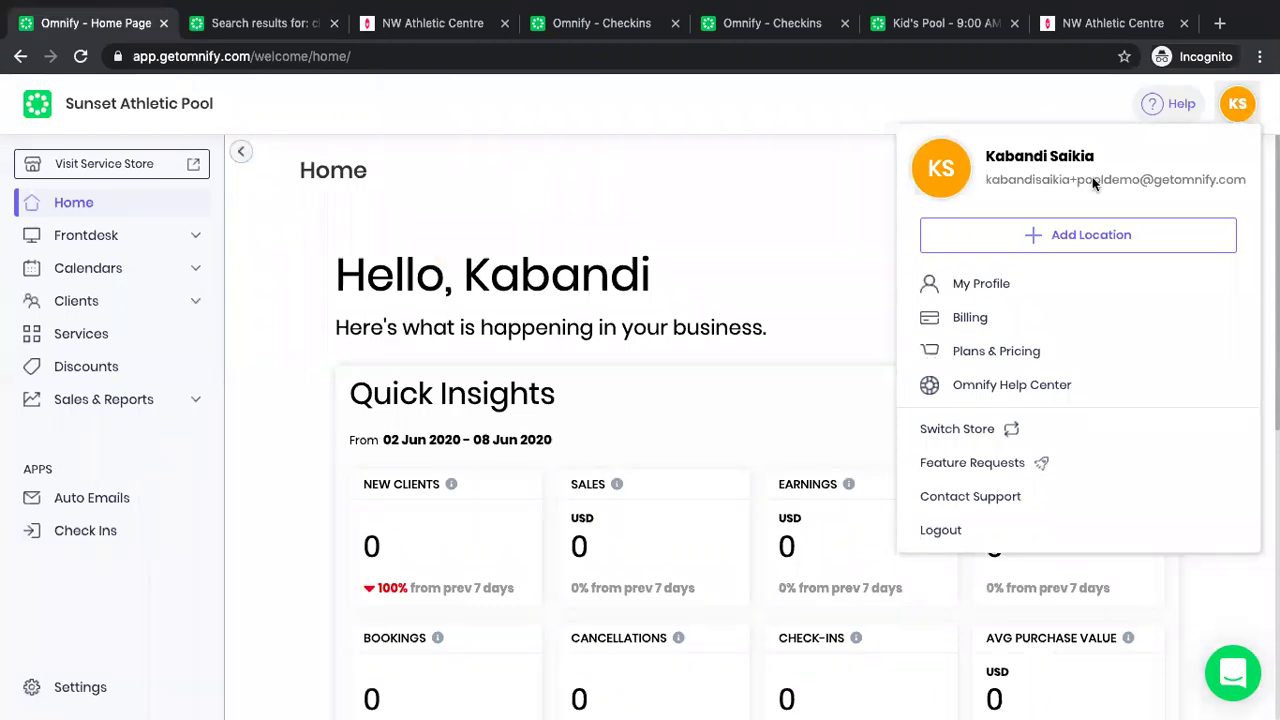
click(1107, 237)
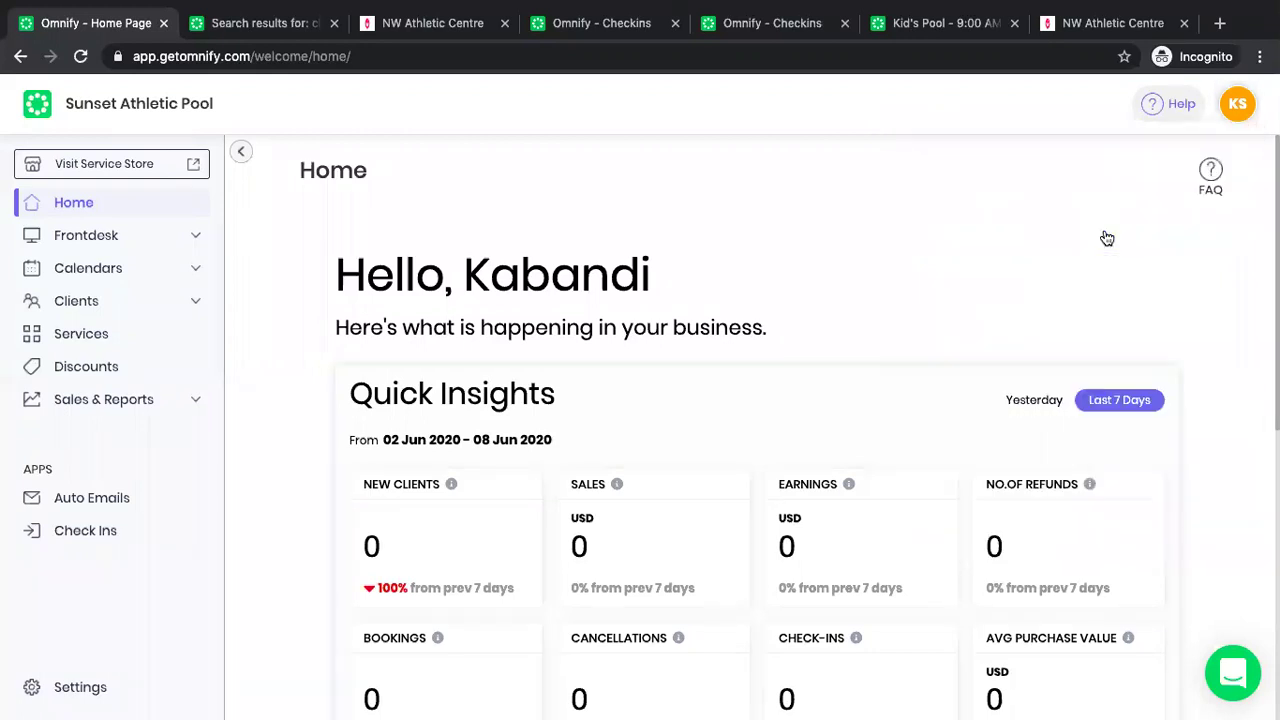
click(1107, 237)
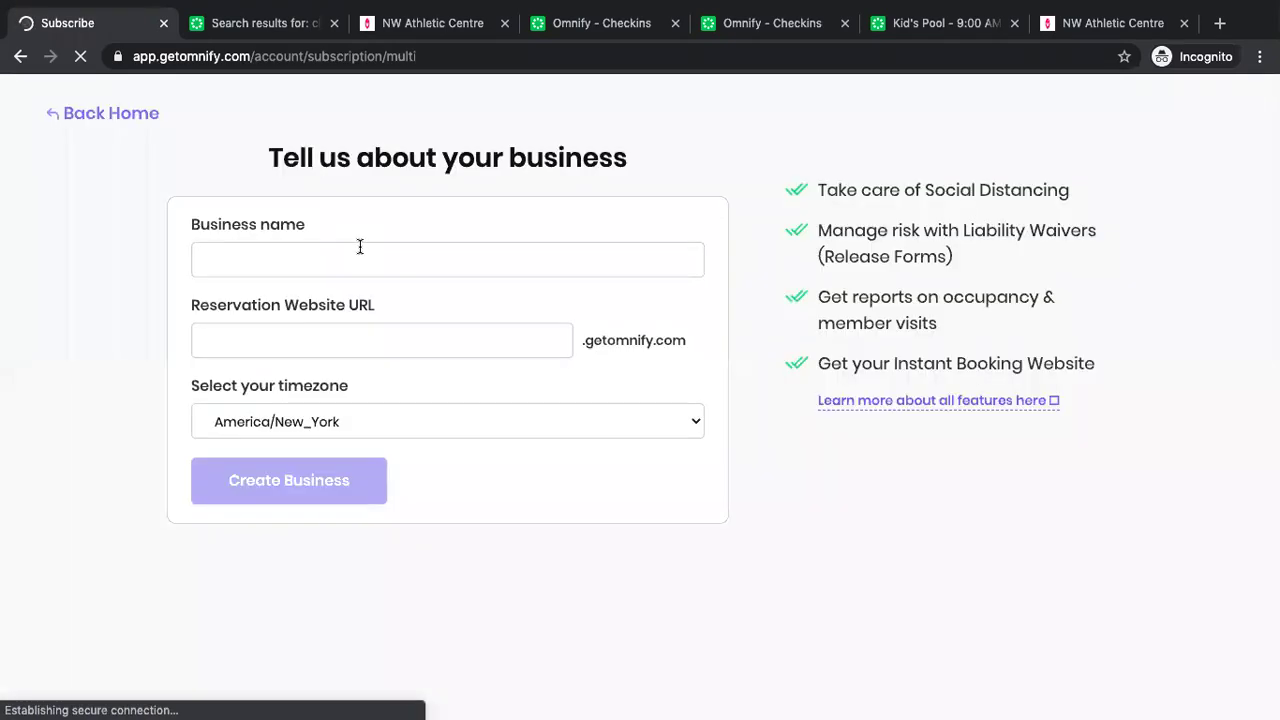
Create the business 'Sunset A P' with reservation URL sunsetap and review the plan options.
click(360, 246)
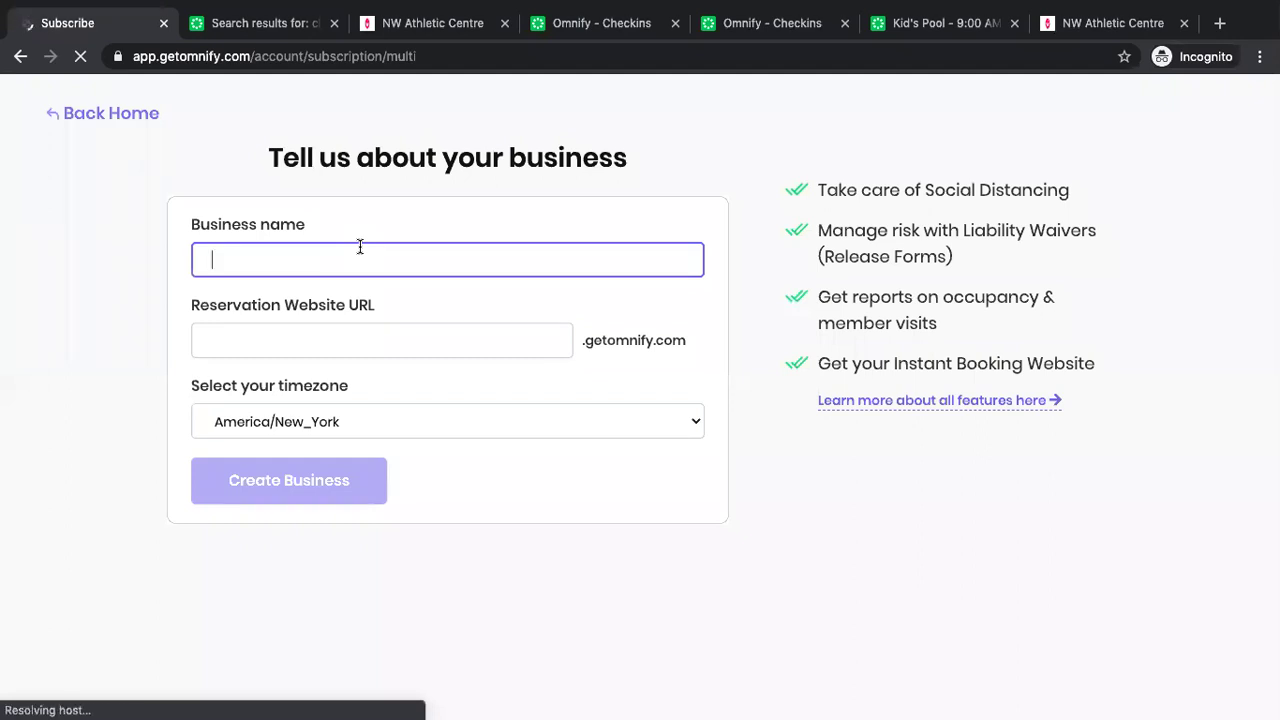
text(Sun)
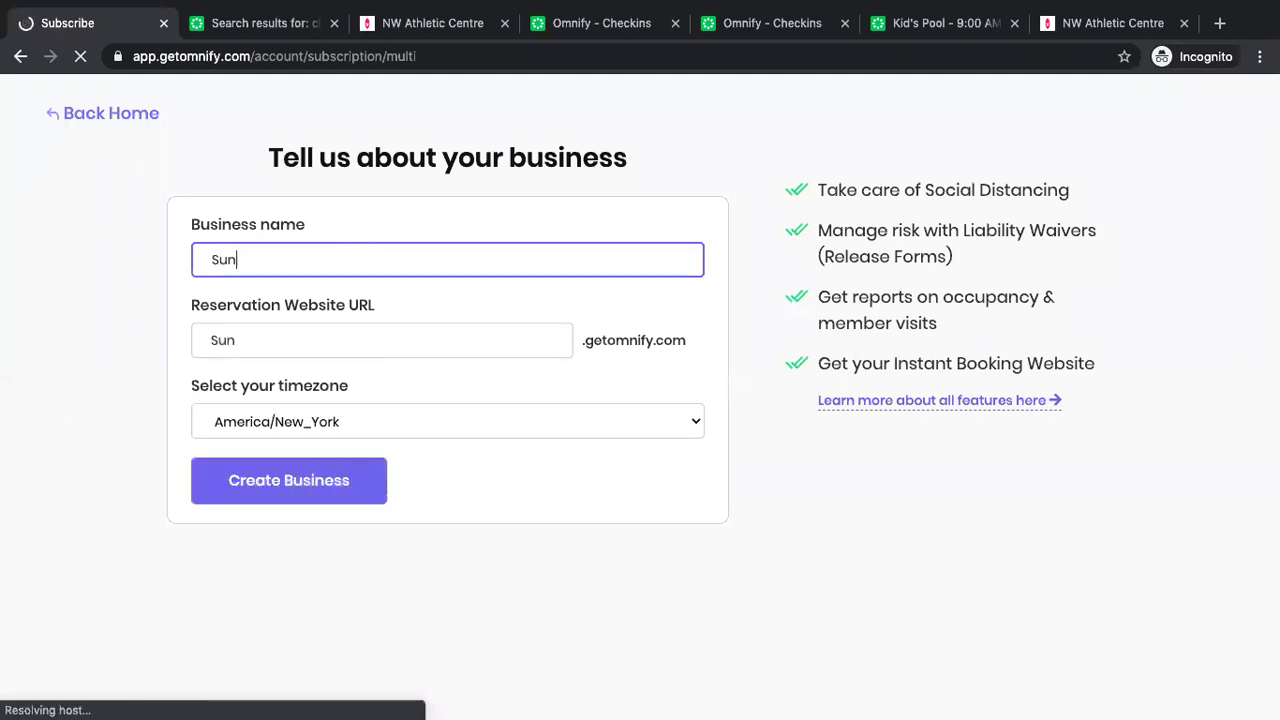
text(set A)
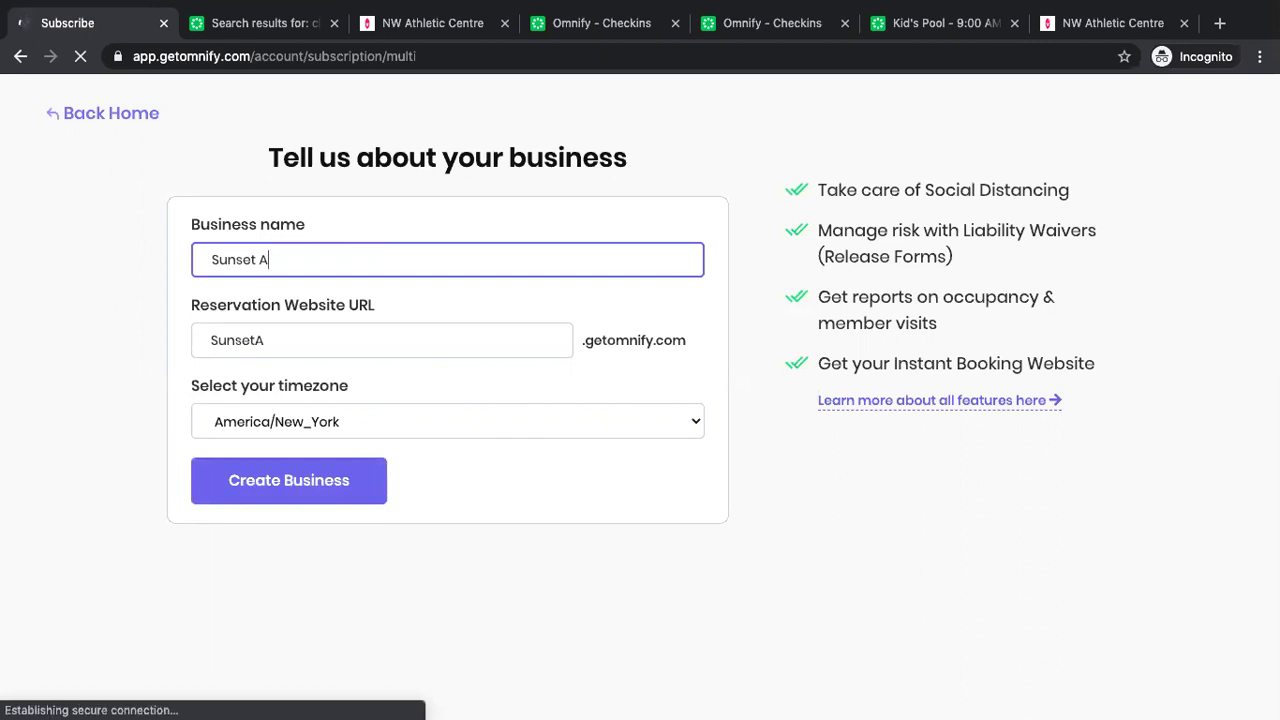
text( P)
click(248, 350)
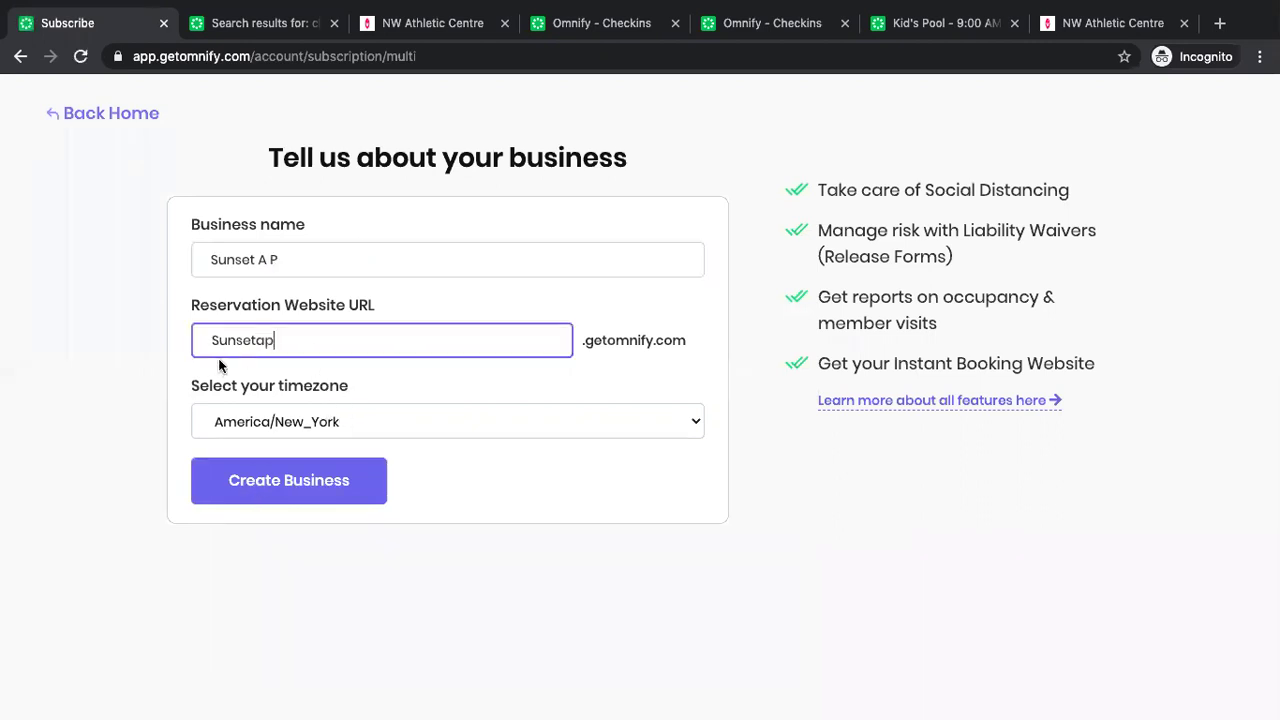
click(299, 485)
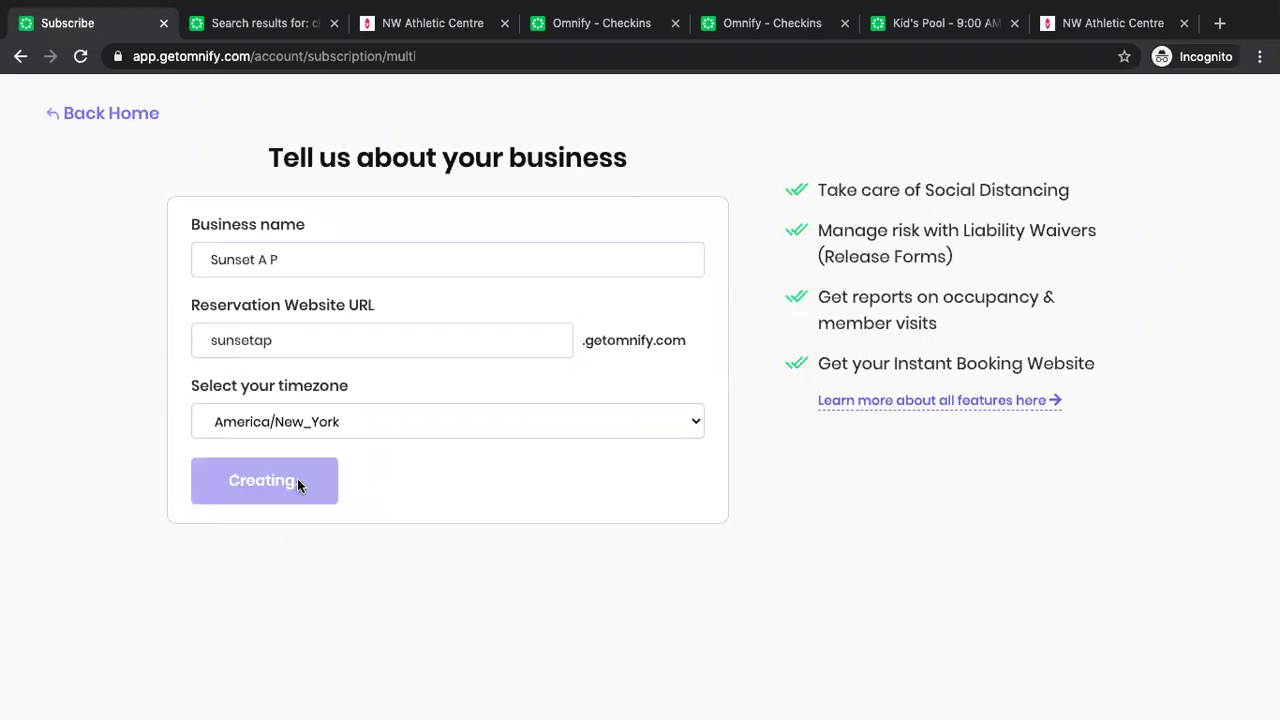
click(280, 360)
click(280, 295)
scroll(264, 525, down, 1)
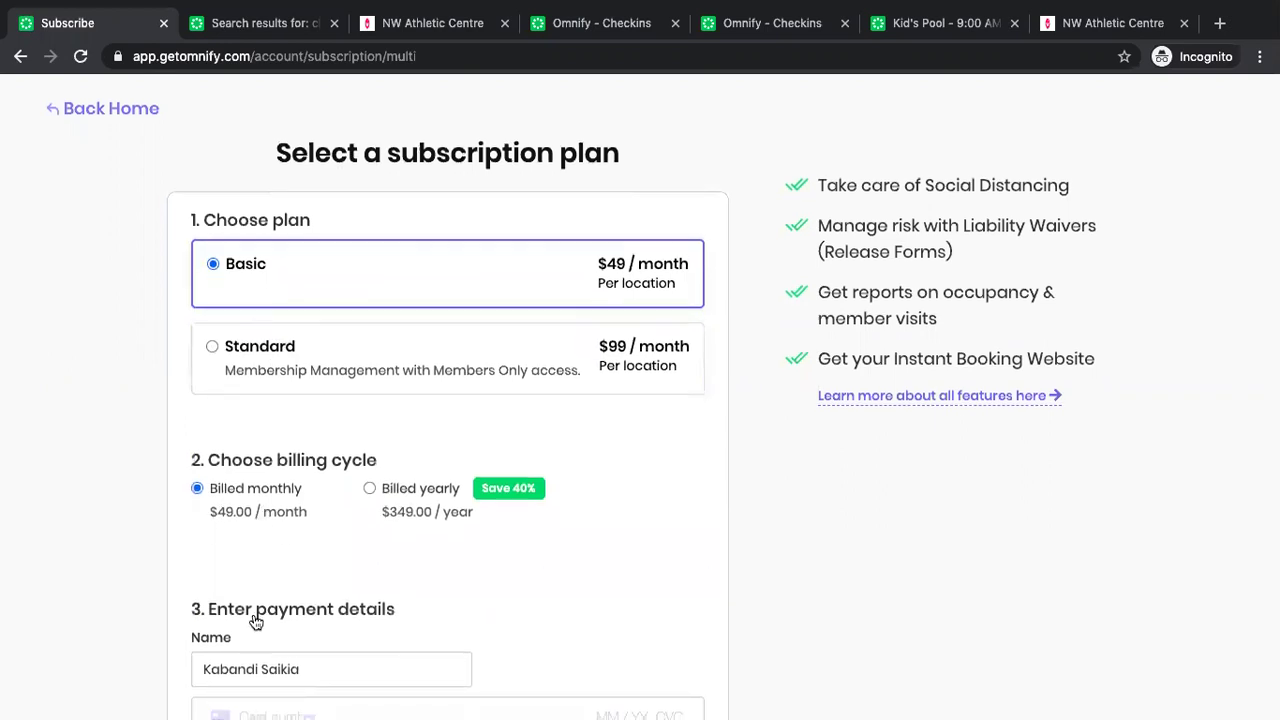
scroll(200, 300, down, 3)
scroll(120, 120, up, 3)
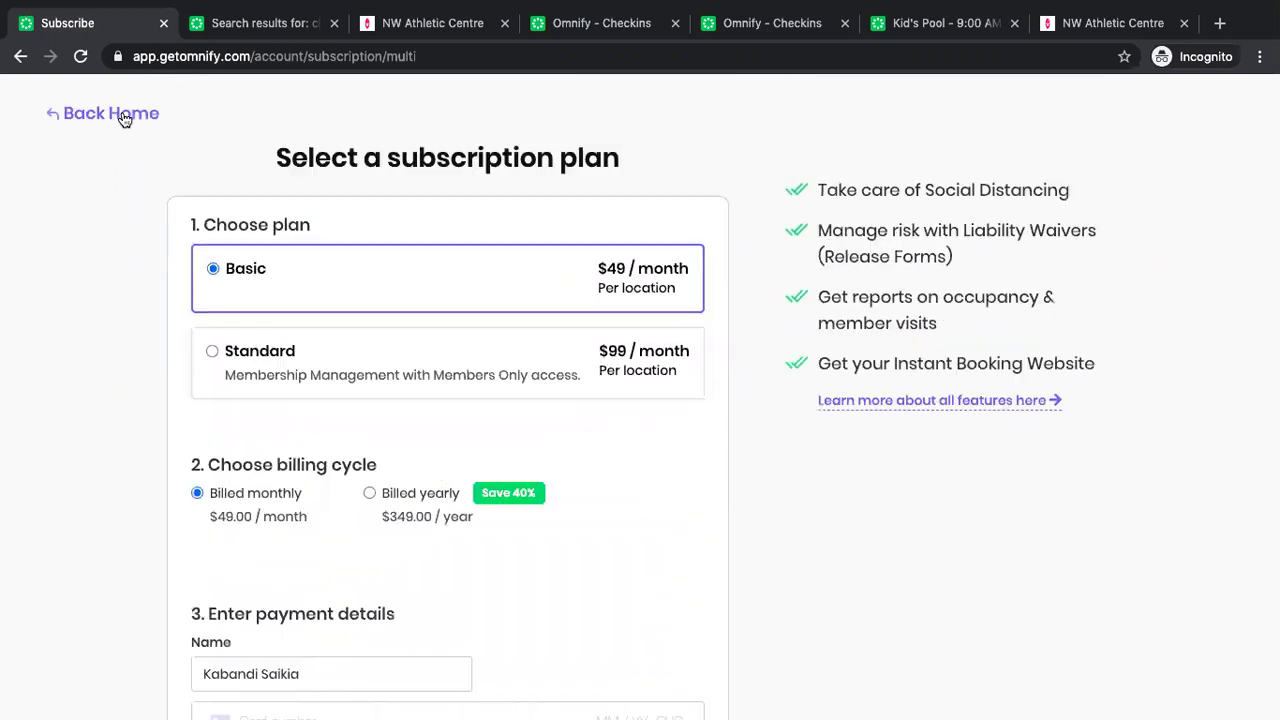
Go back home and switch the active store to Sunset Athletic Pool.
click(120, 114)
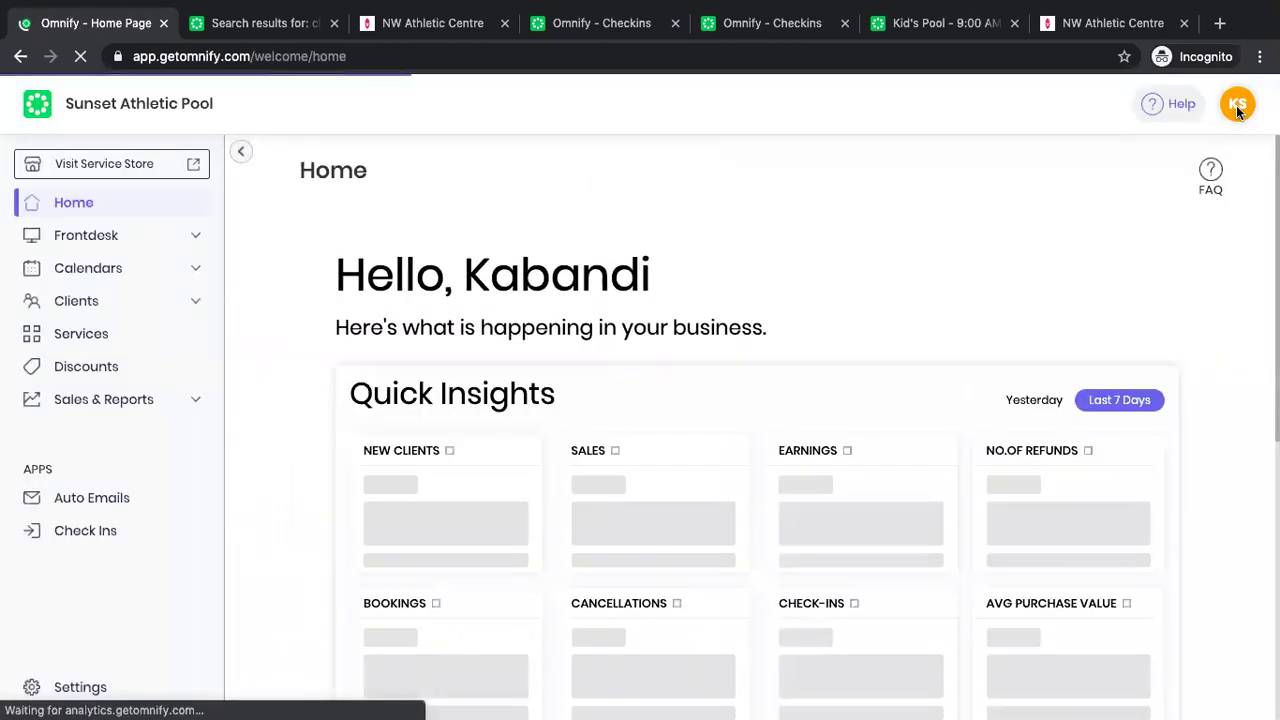
click(1238, 106)
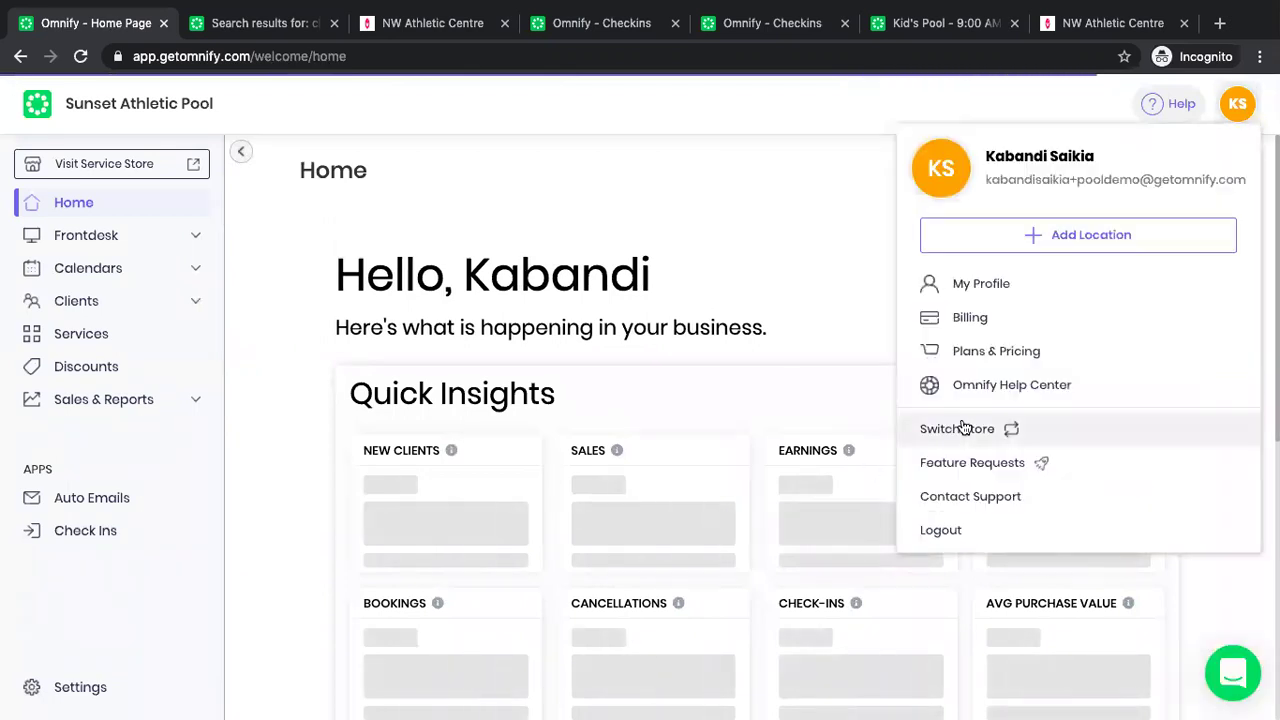
click(962, 428)
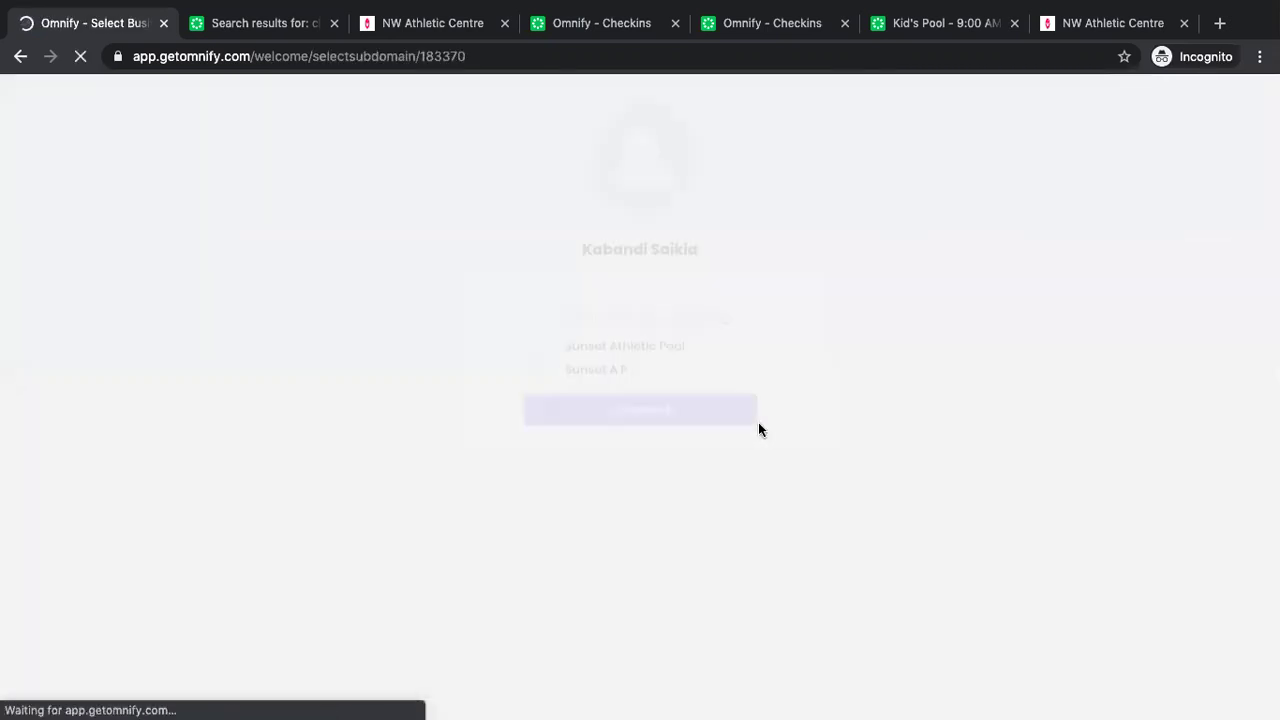
click(618, 399)
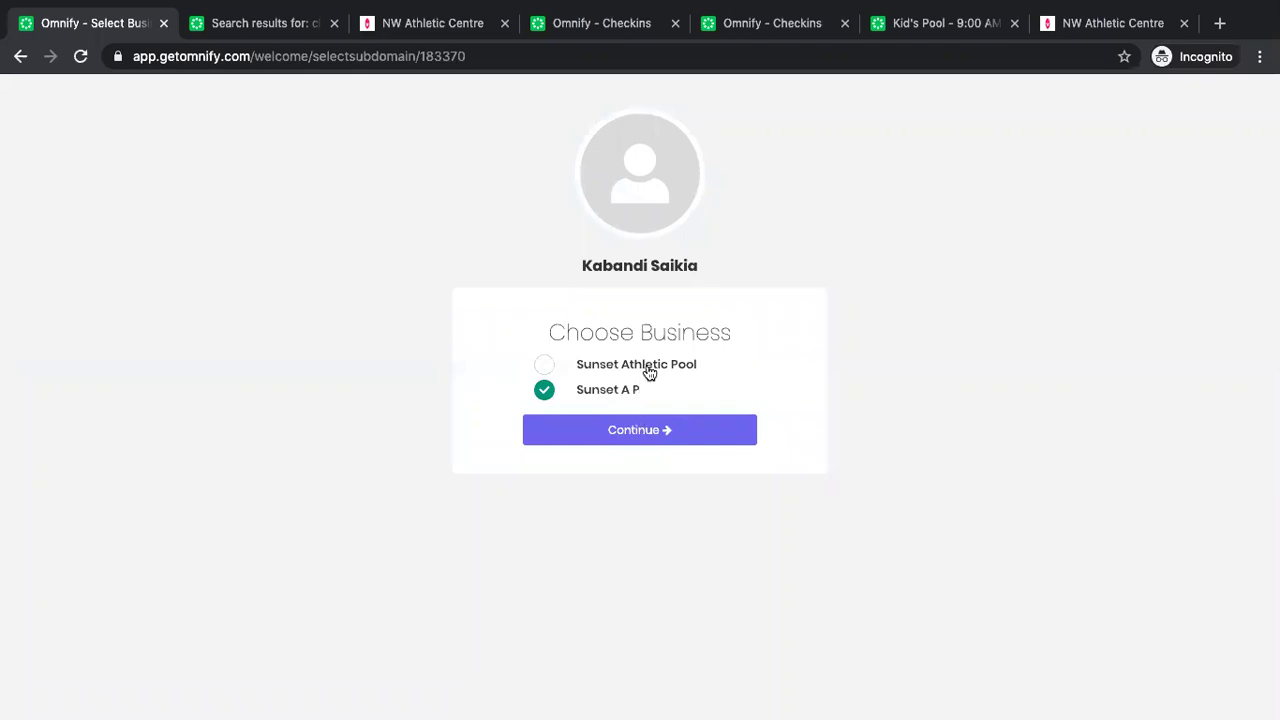
click(649, 372)
click(650, 432)
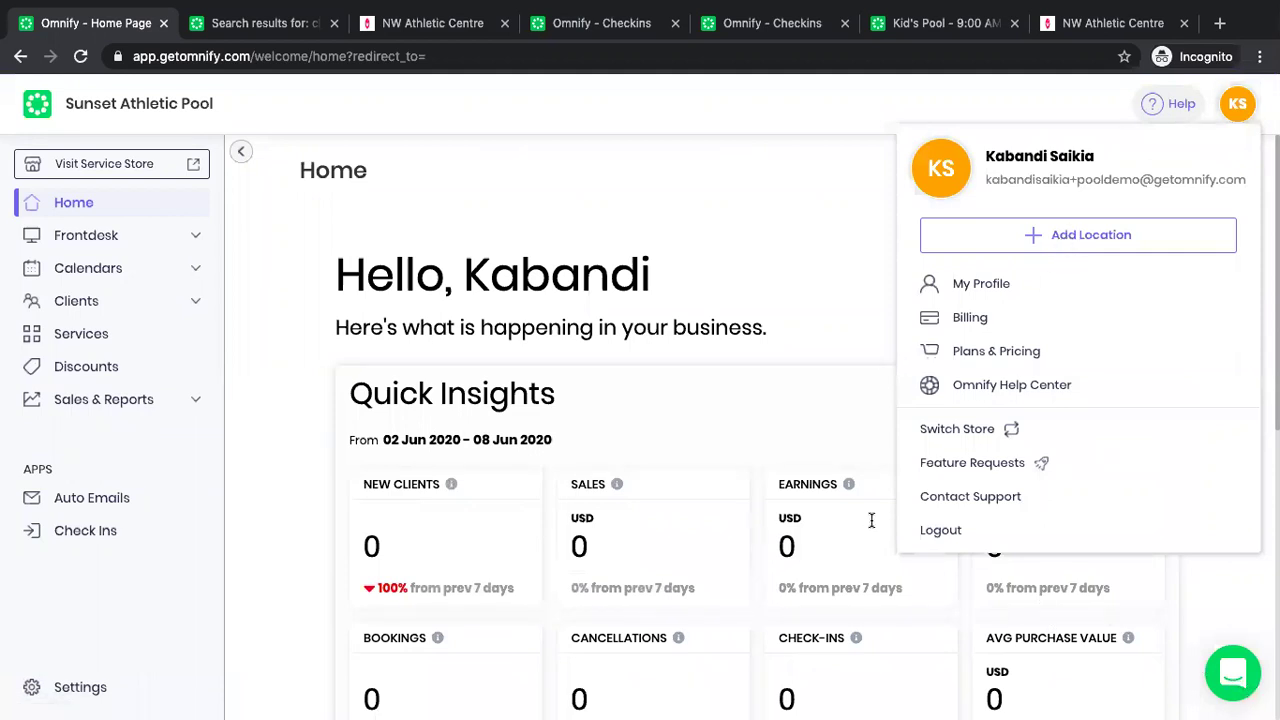
click(814, 236)
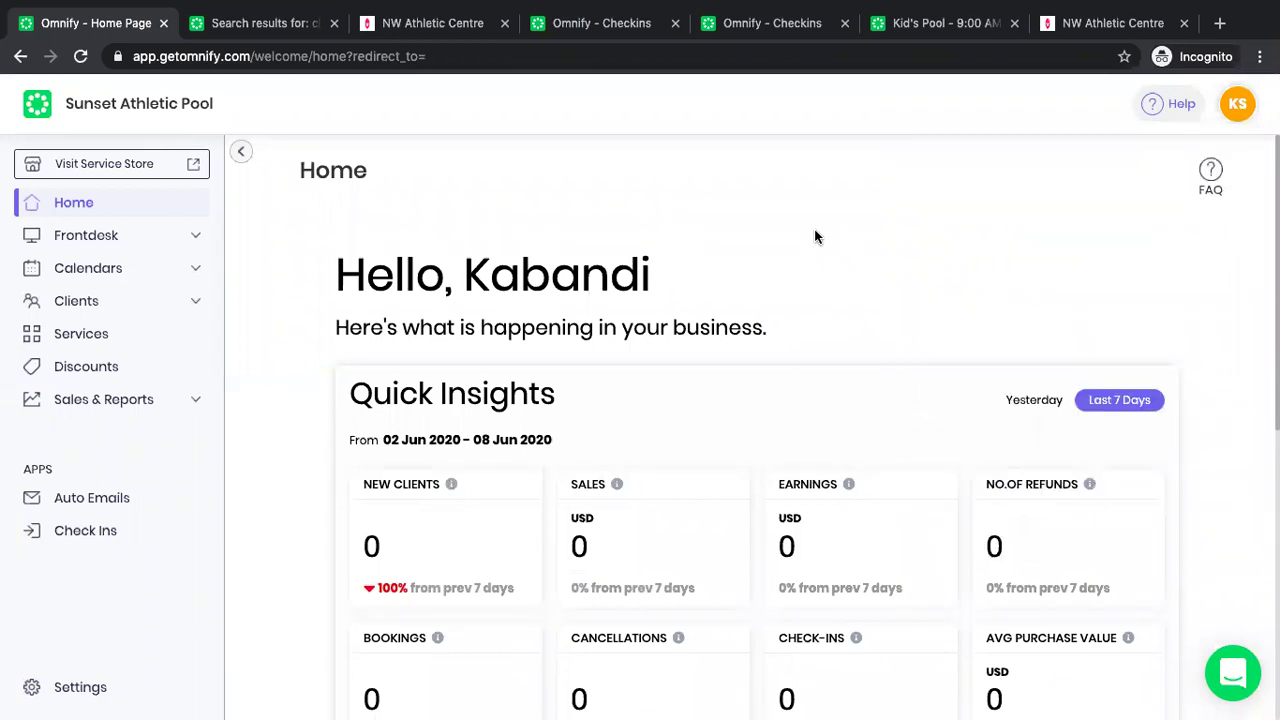